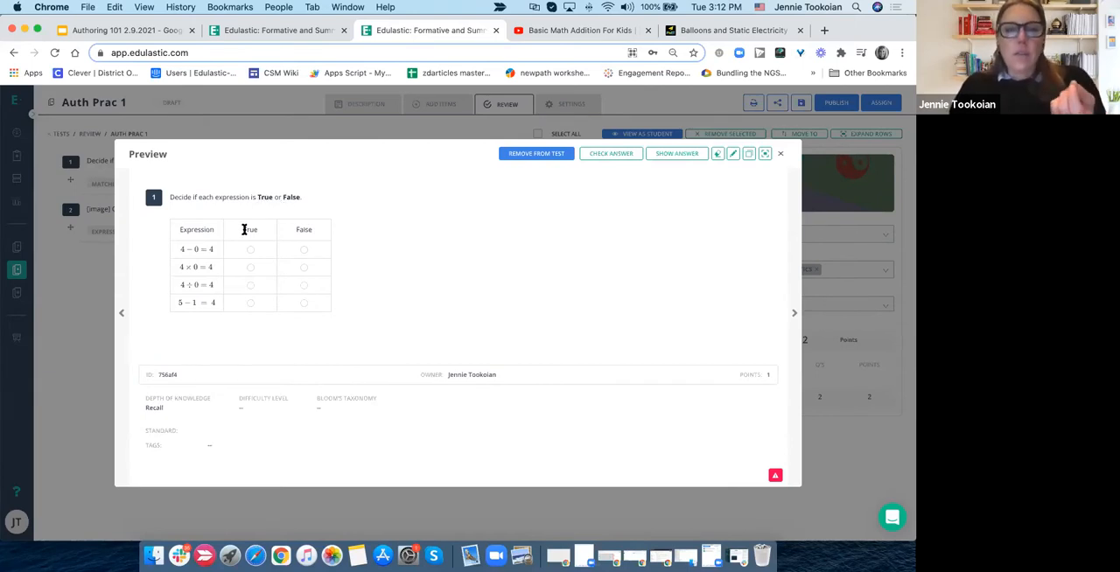
- Examine the True and False columns and the listed expressions in the preview of question 1
double_click(252, 229)
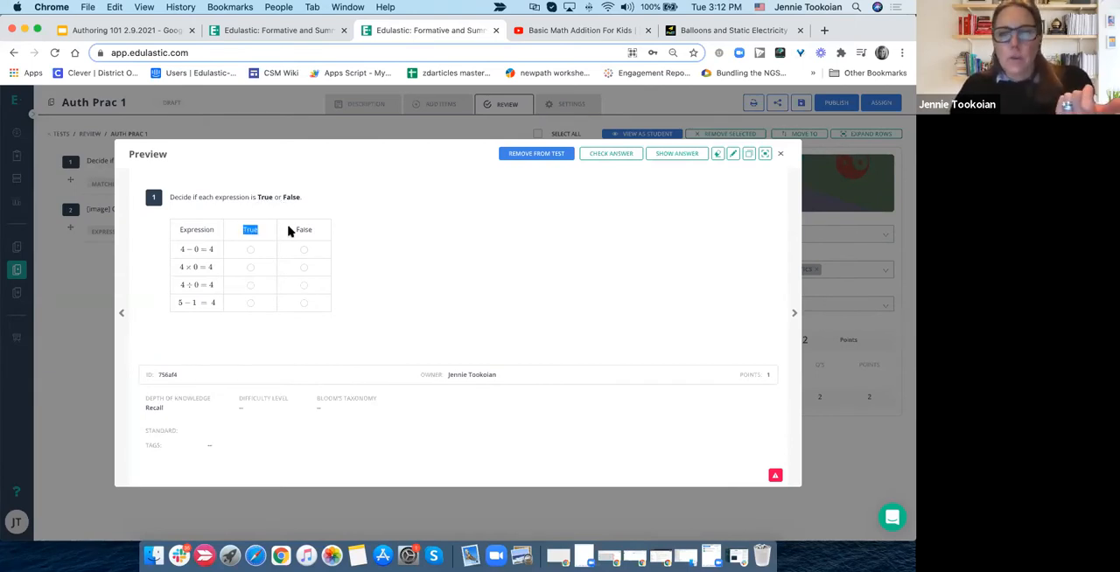
left_click_drag(294, 230, 312, 232)
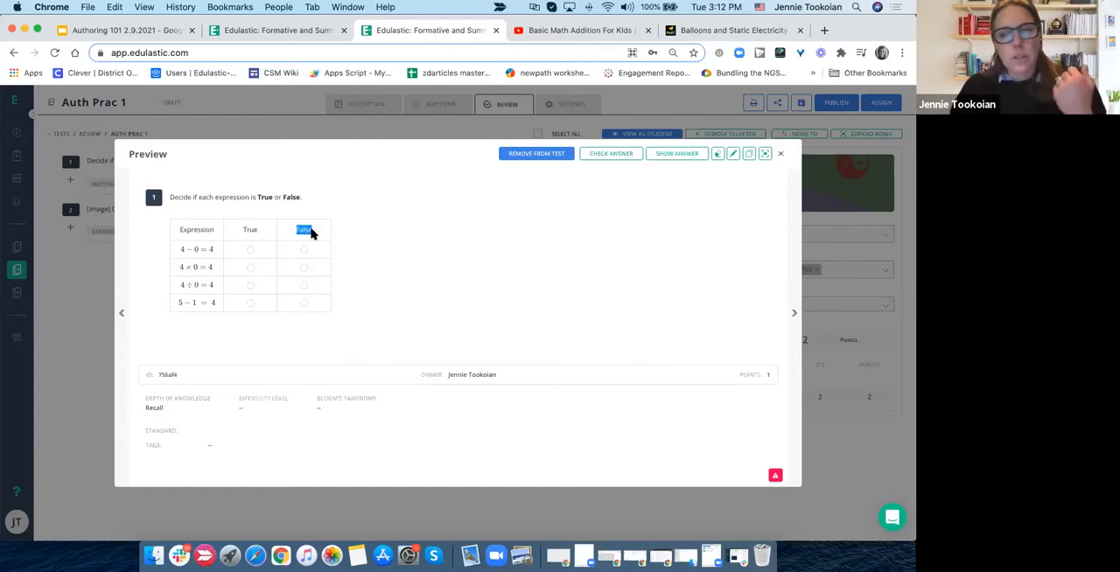
double_click(252, 229)
left_click(295, 226)
double_click(306, 226)
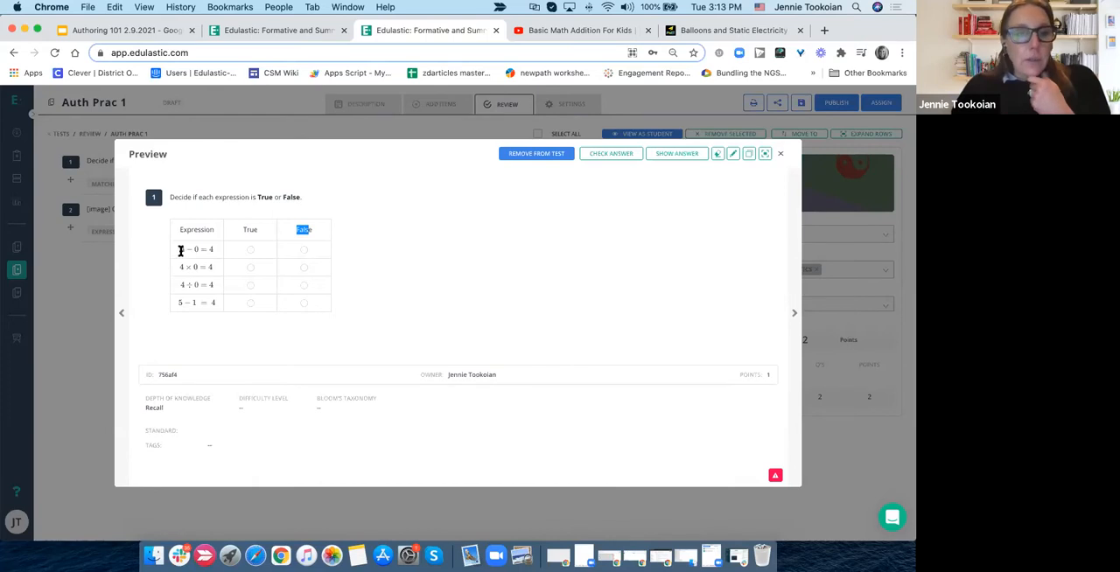
left_click_drag(182, 251, 205, 285)
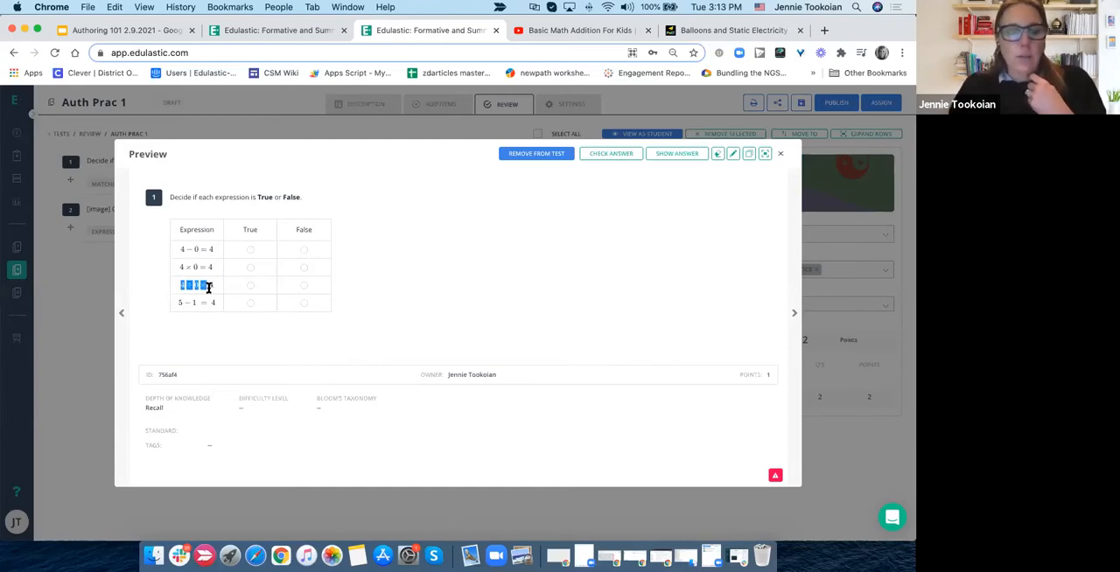
- Try answering 4 − 0 = 4 as True and 4 × 0 = 4 as False, and close the question preview
left_click(251, 251)
left_click(304, 270)
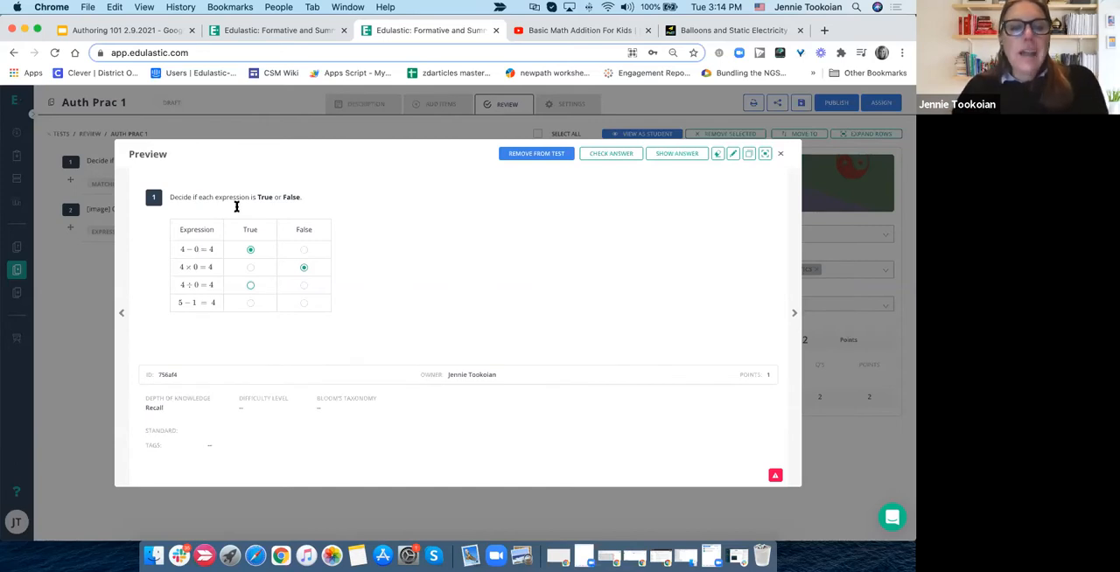
left_click(780, 154)
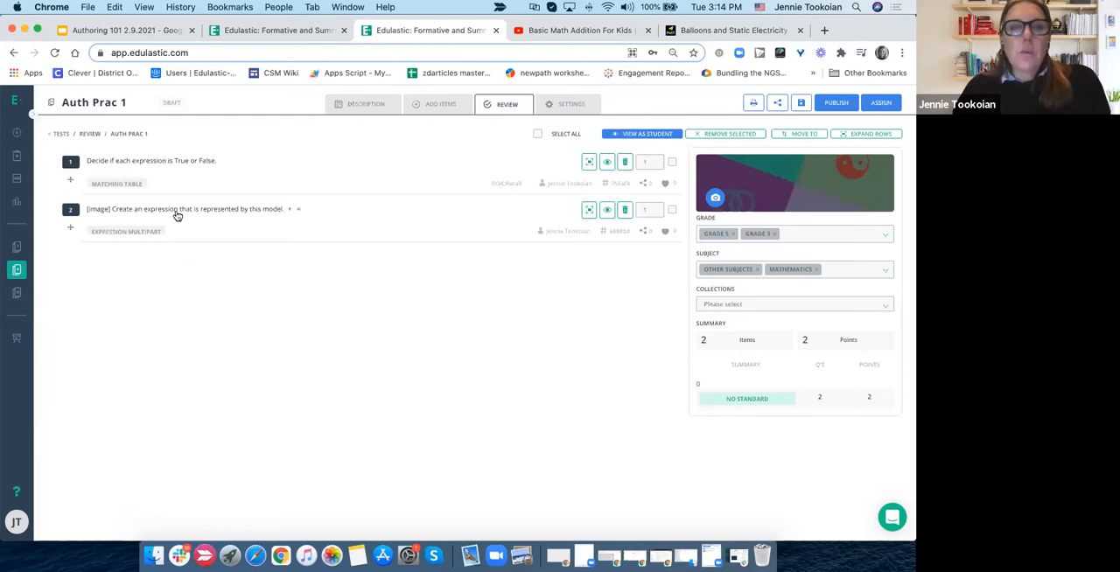
- Preview question 2, inspect its math keypad and dropdown answer fields, and close the preview
left_click(176, 212)
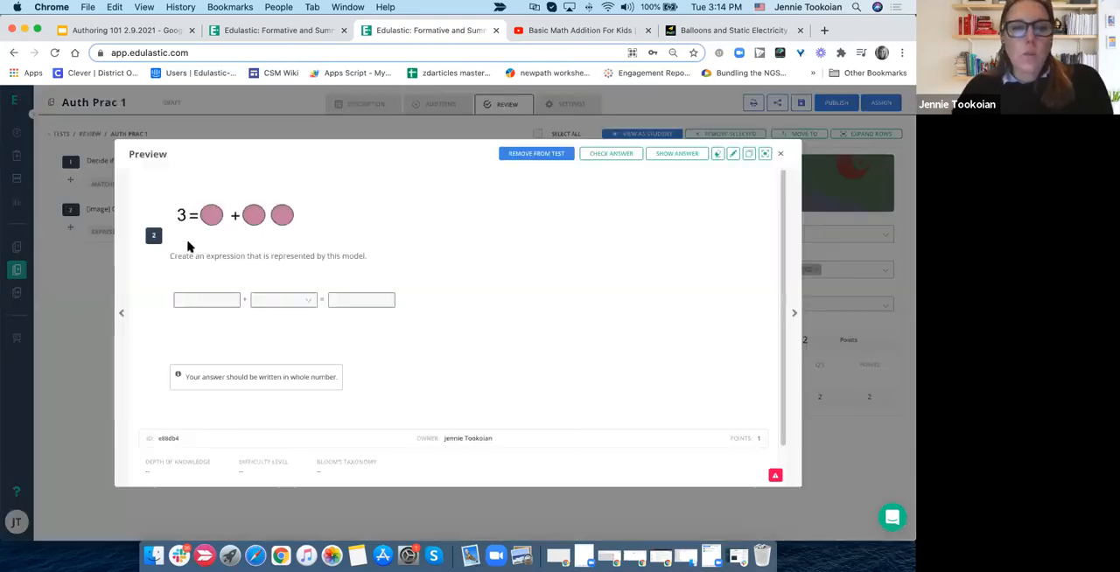
left_click(219, 298)
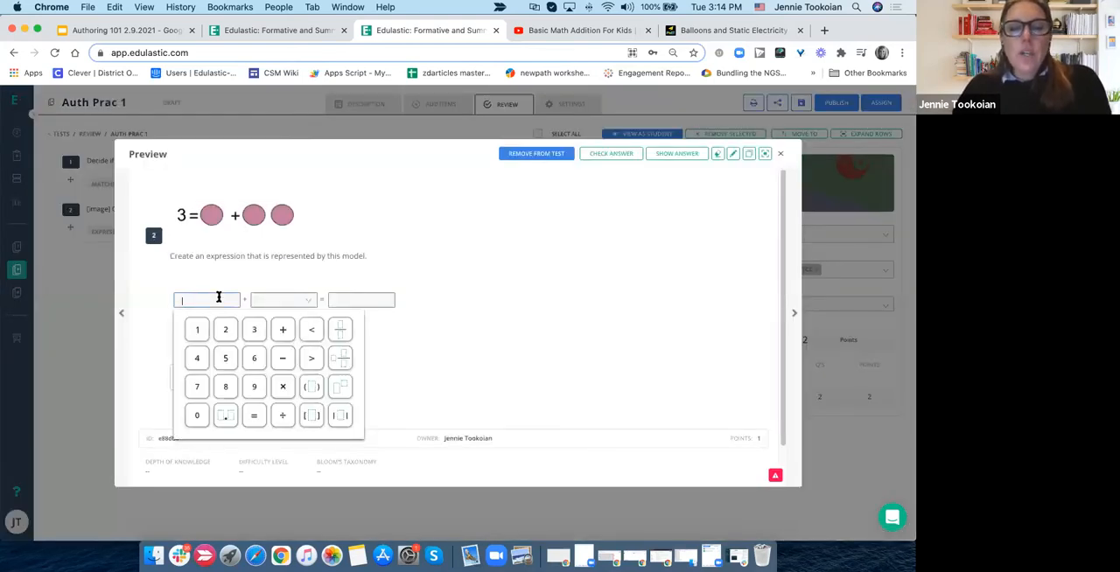
left_click(276, 302)
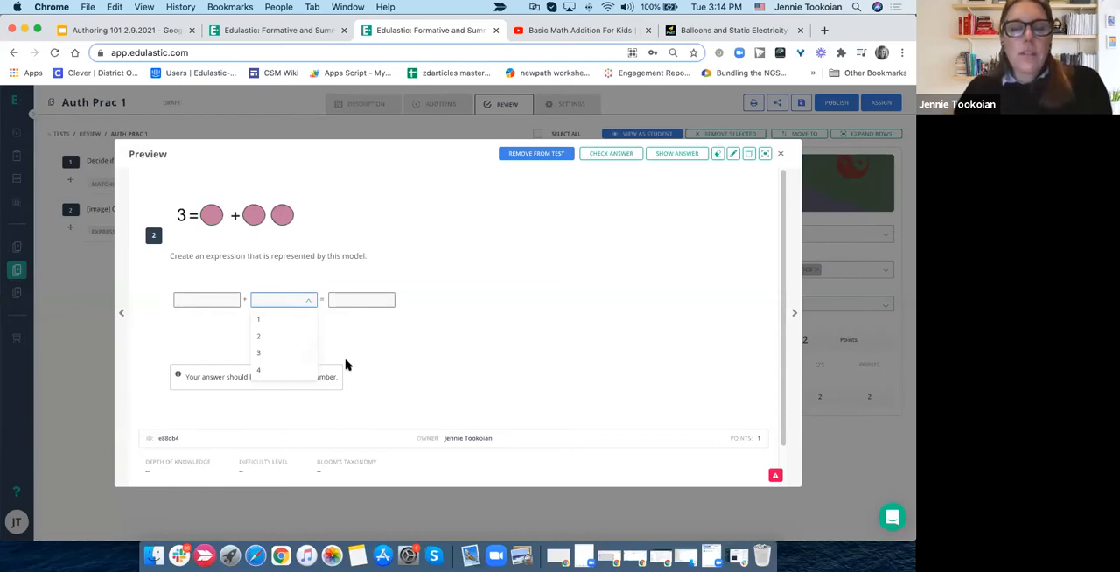
left_click(416, 361)
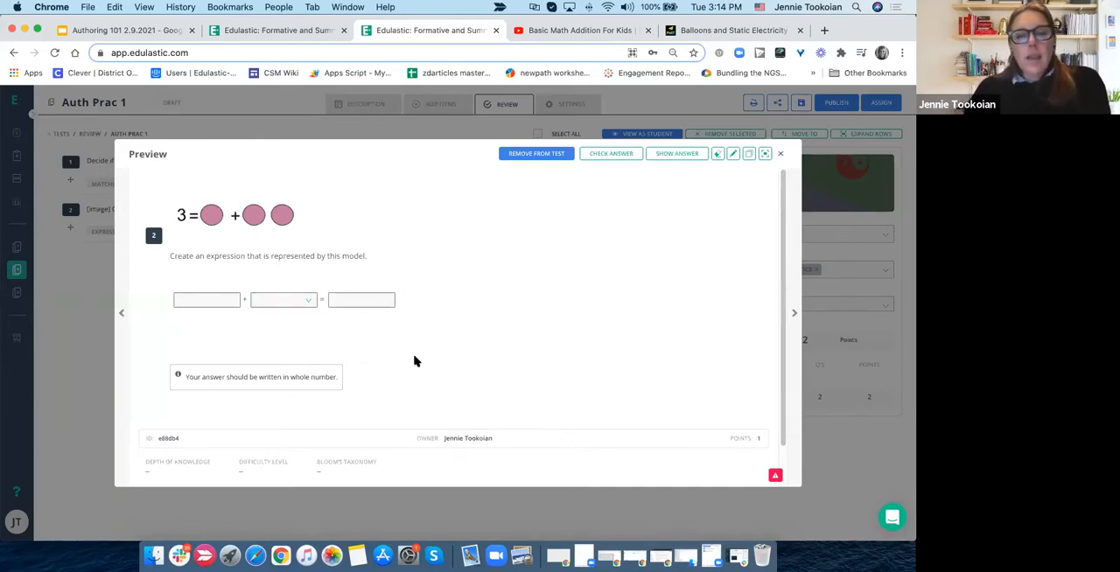
left_click(218, 300)
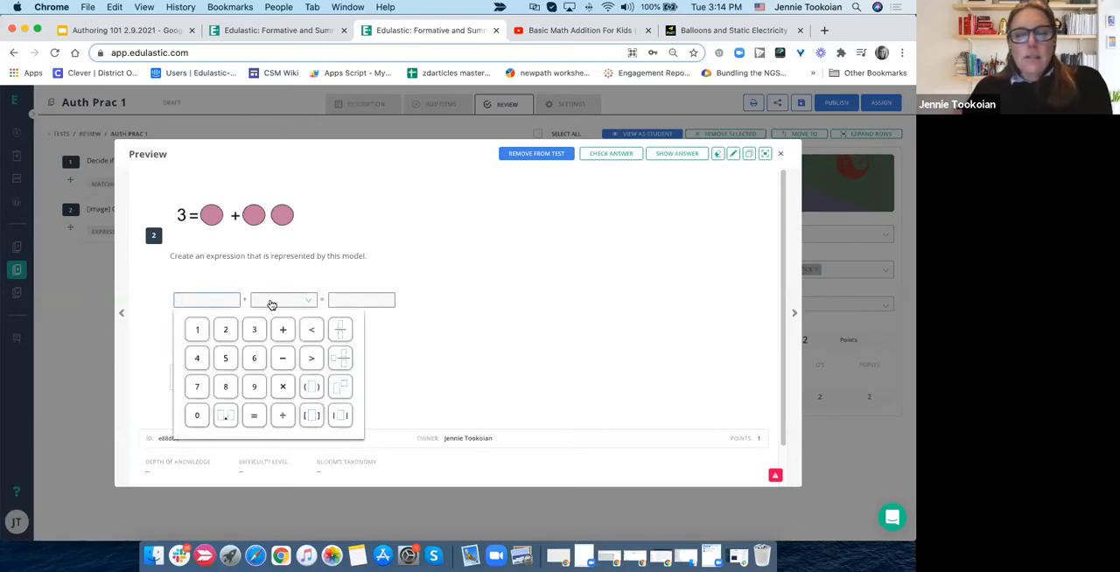
left_click(395, 322)
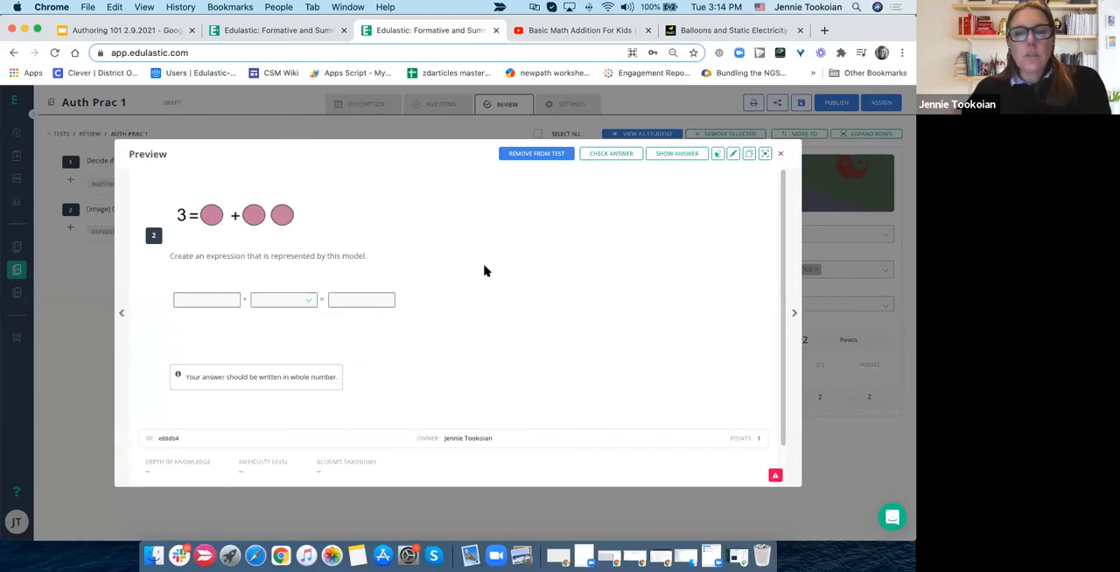
left_click(780, 153)
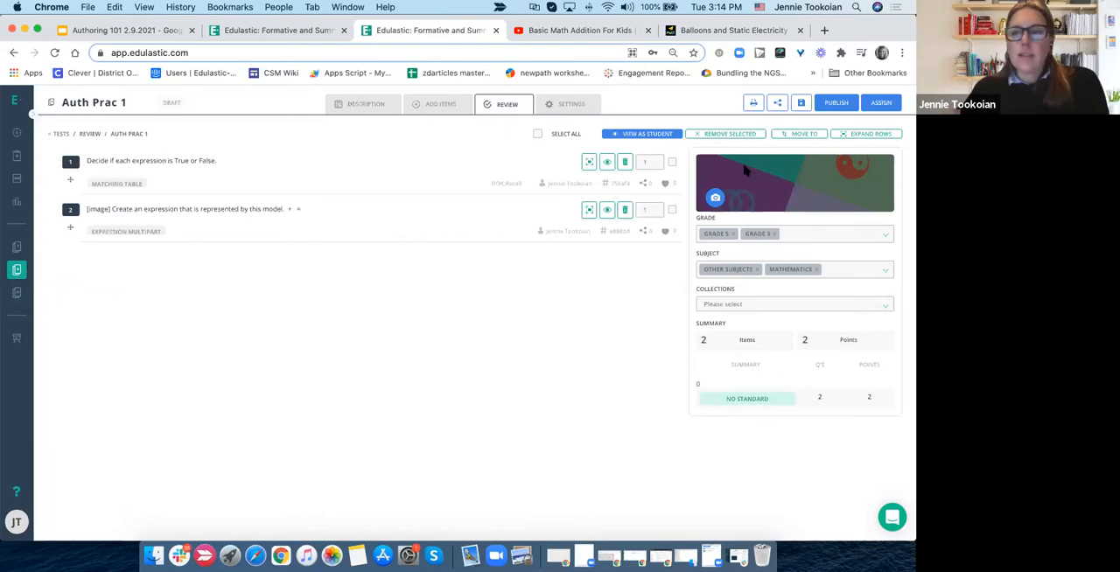
- Save the Auth Prac 1 test as a draft and go to the test library
left_click(800, 104)
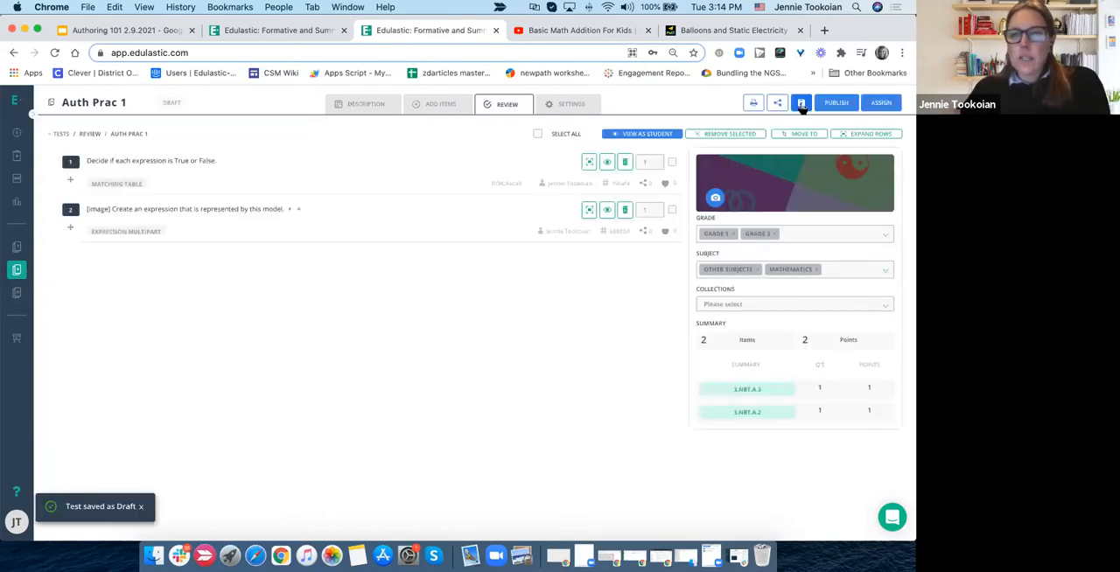
left_click(18, 271)
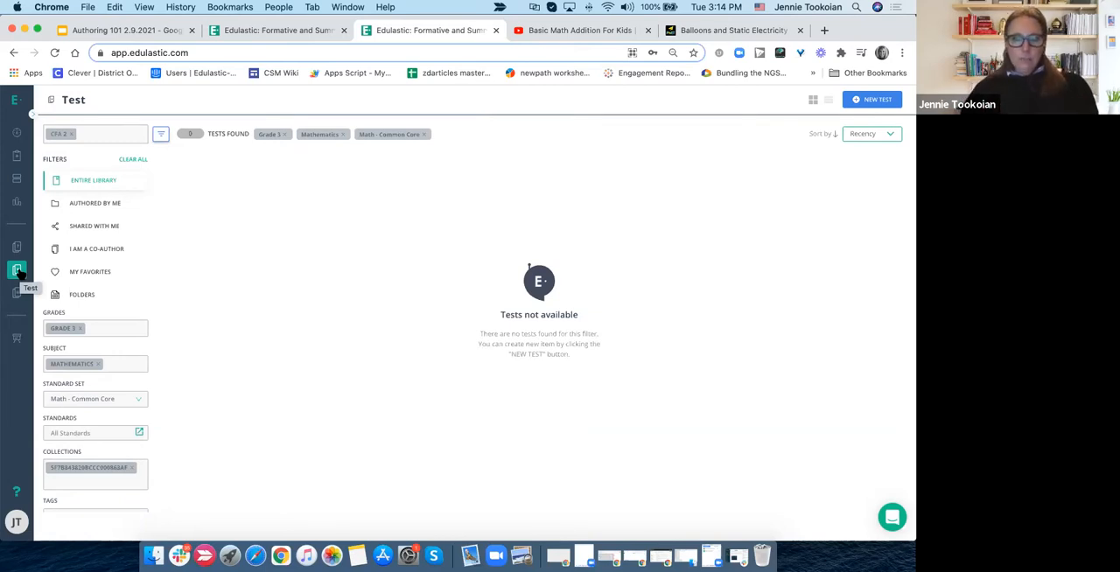
- Open the item bank and clear all filters to browse the questions in the entire library
left_click(33, 114)
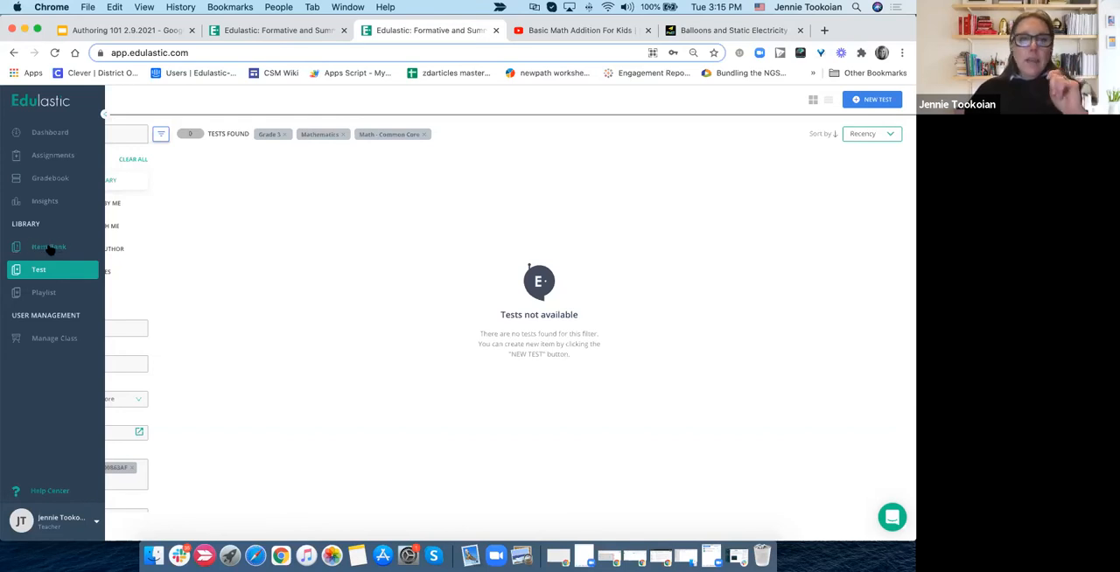
left_click(50, 247)
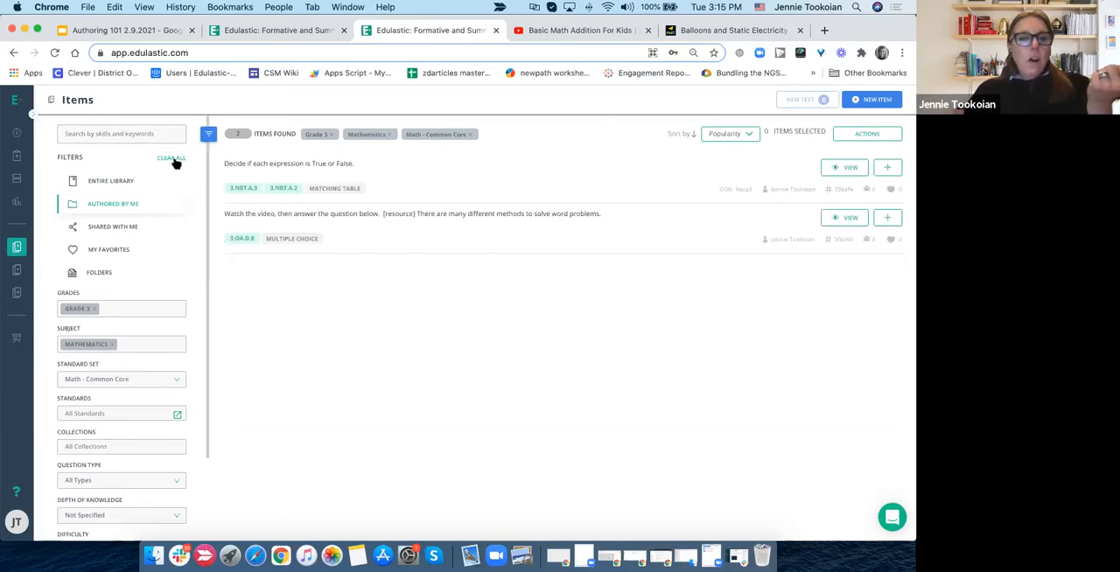
left_click(172, 159)
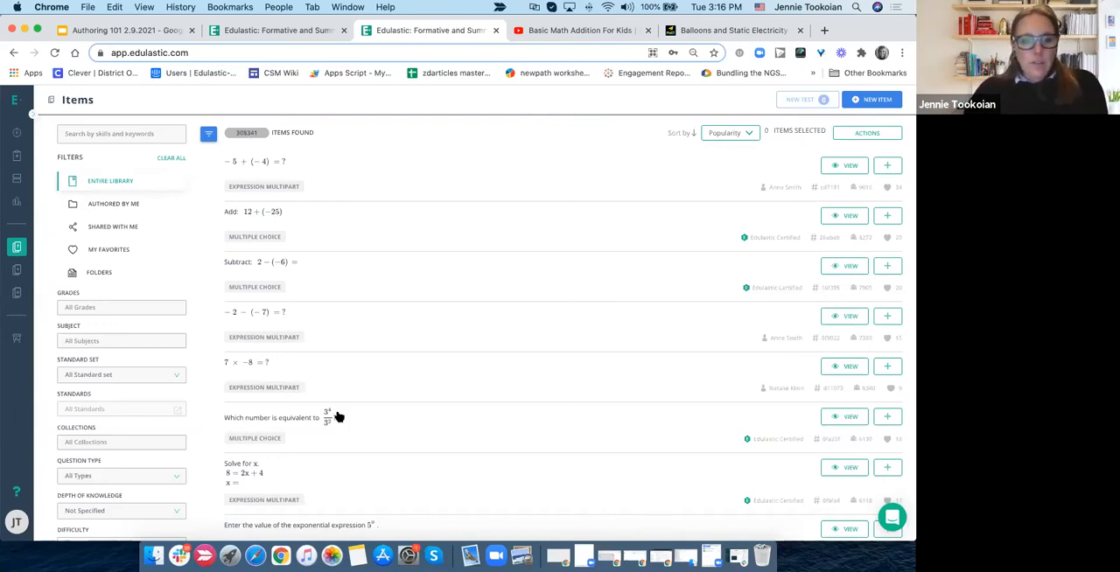
scroll(339, 418, "down", 4)
scroll(340, 417, "up", 4)
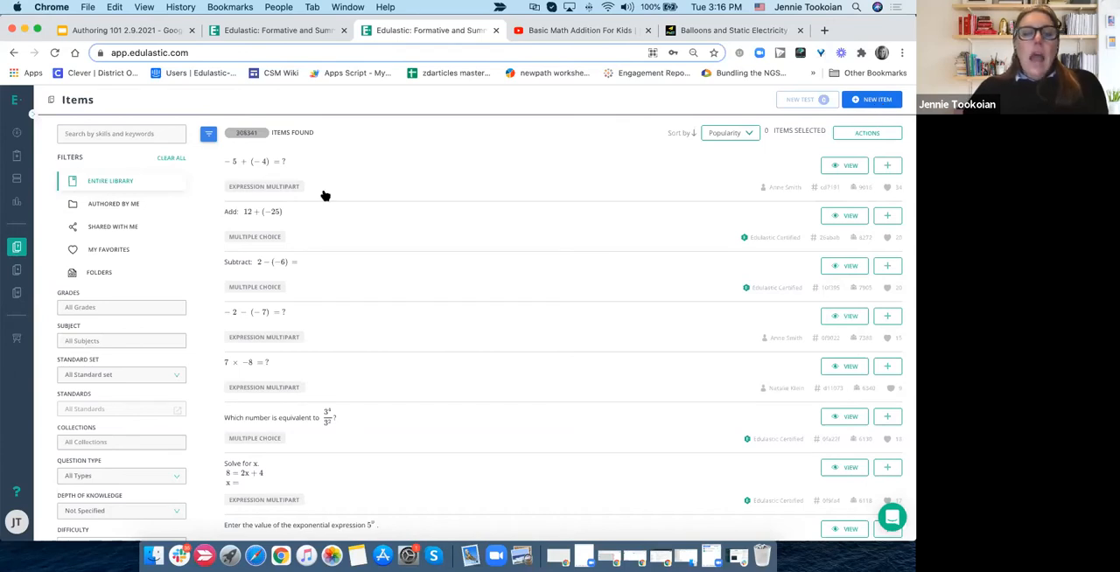
- Return to the test library and remove the CFA 2 keyword from its search
left_click(15, 271)
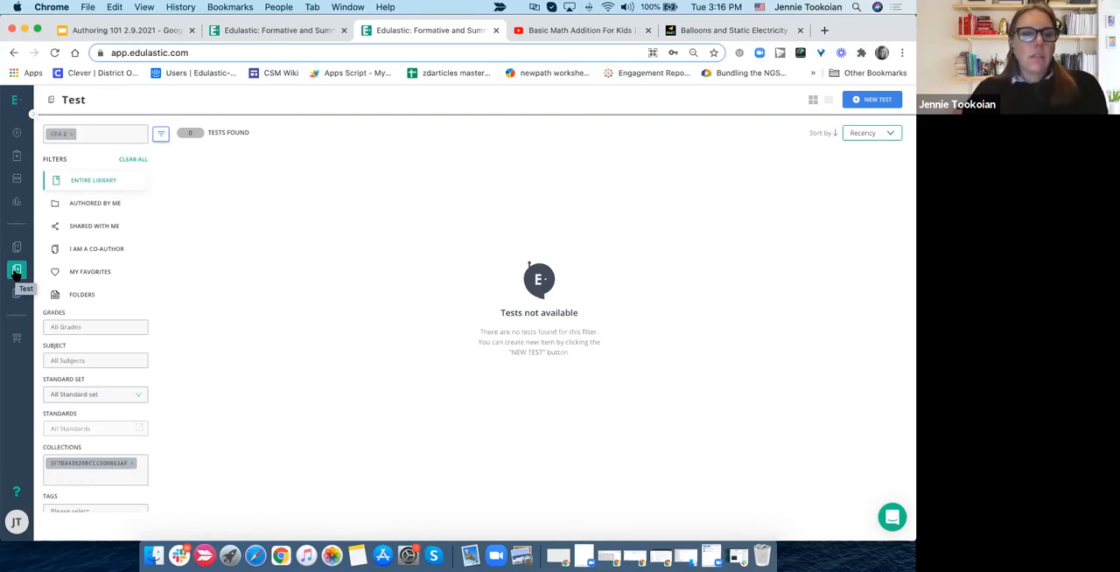
left_click(77, 134)
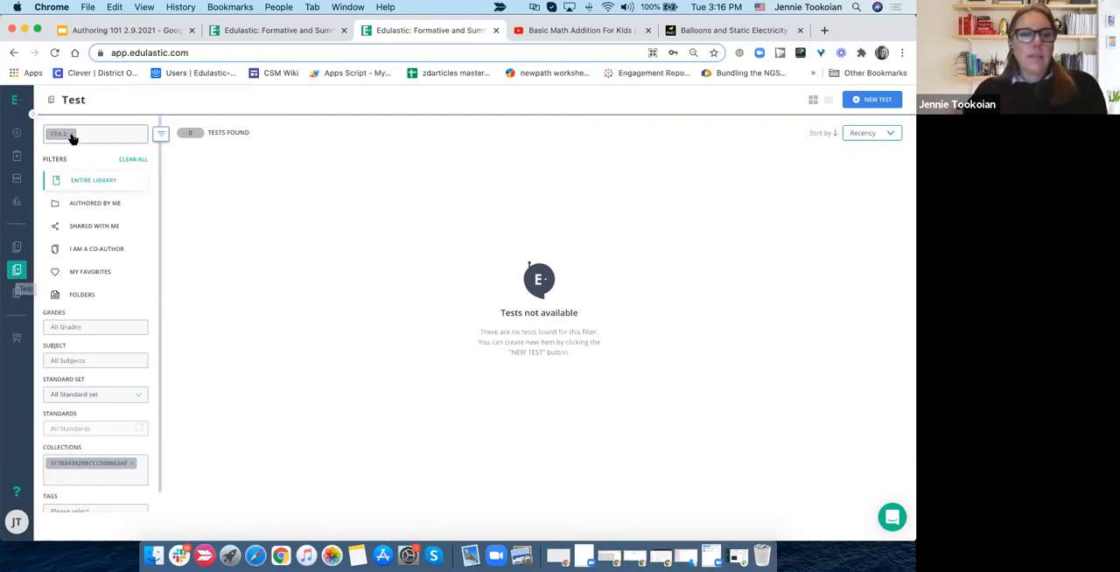
left_click(18, 272)
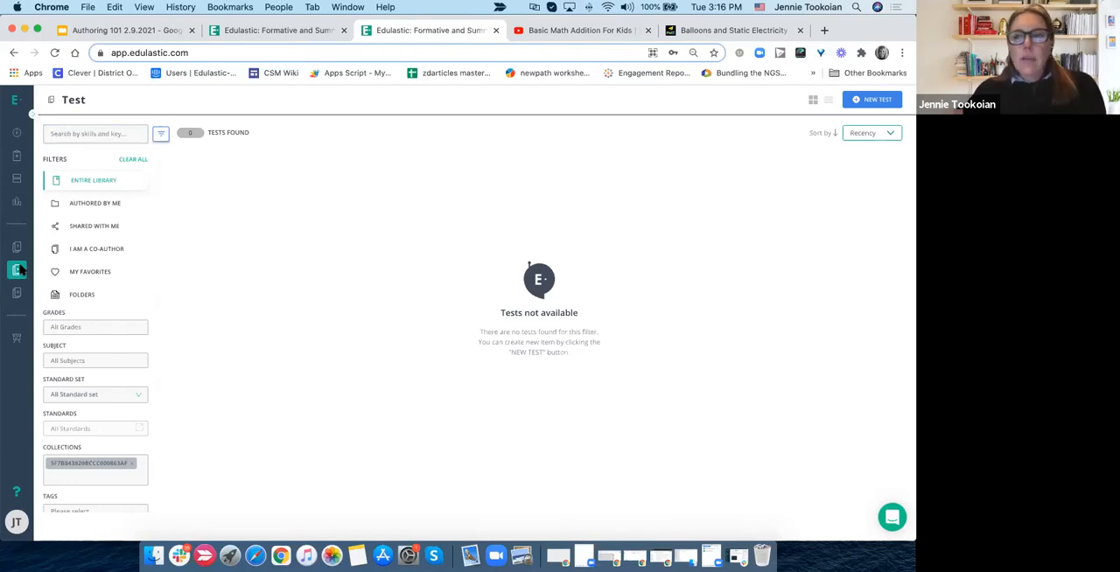
- Create a new test from scratch and name it "Author Practice 2"
left_click(878, 100)
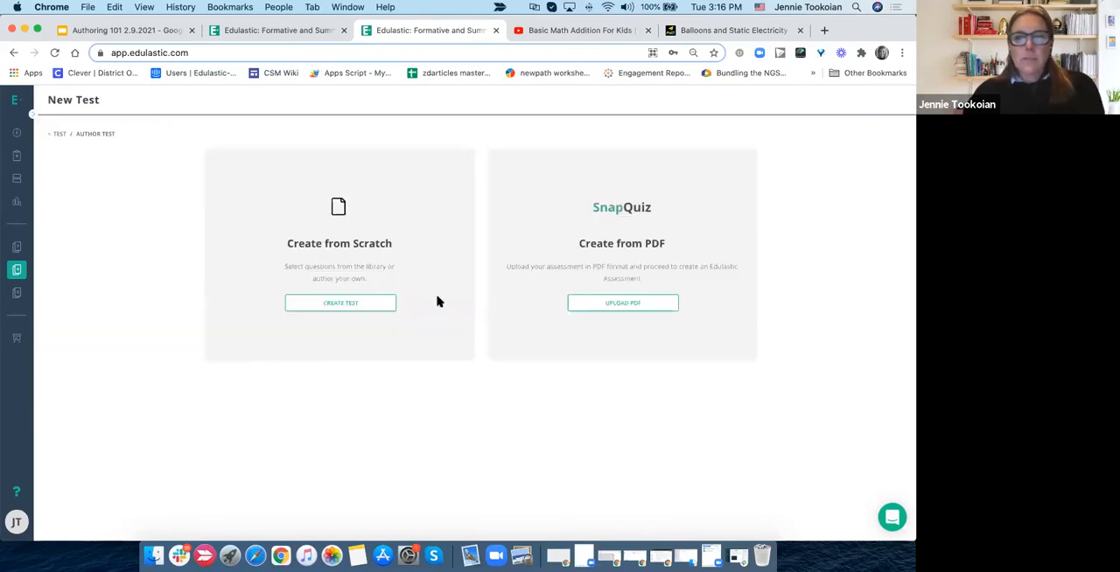
left_click(357, 306)
left_click(355, 282)
type("Autbo")
key("BackSpace")
key("BackSpace")
key("BackSpace")
type("thor P")
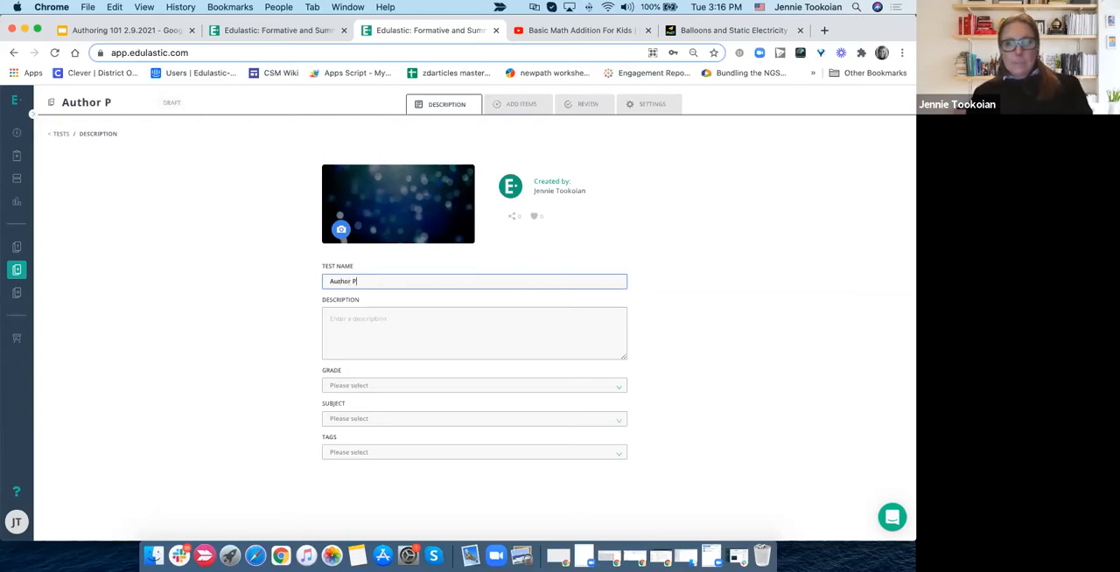
type("ractice 12")
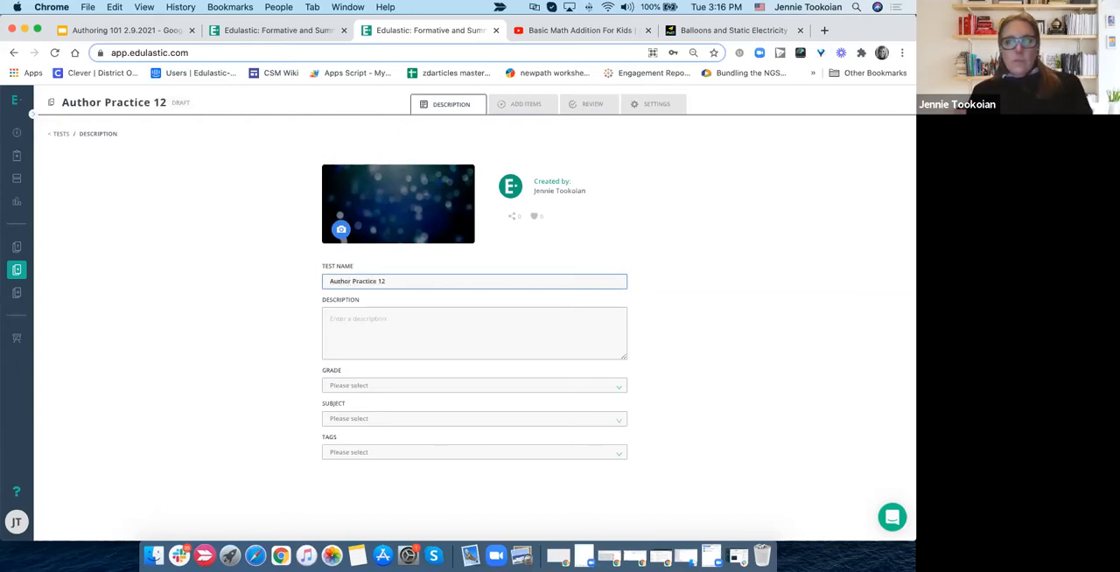
key("BackSpace")
key("BackSpace")
type("2")
- Set the new test's grade to Grade 5 and its subject to Mathematics
left_click(340, 352)
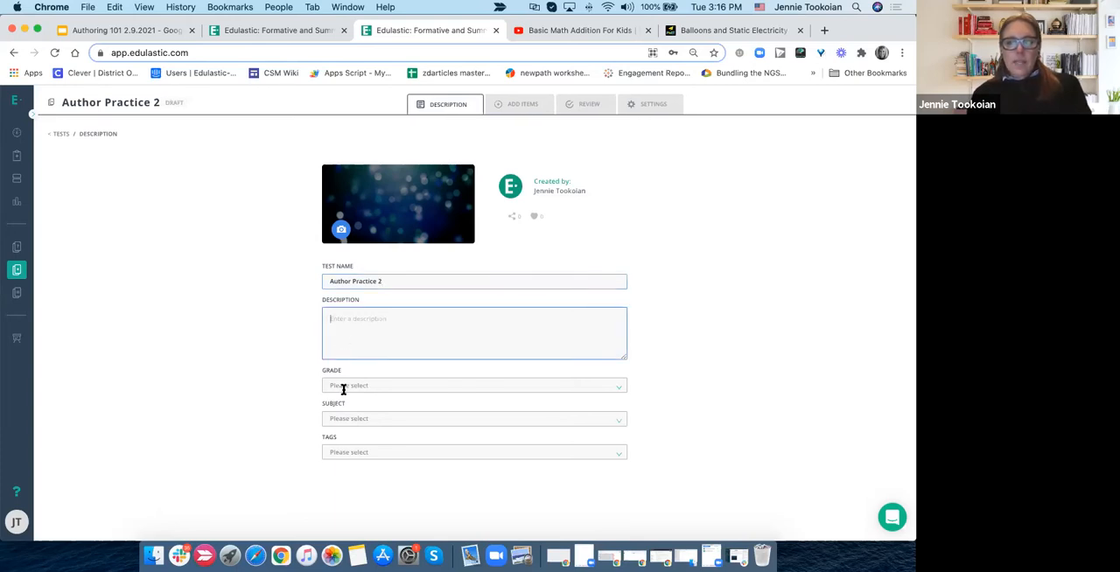
left_click(342, 390)
left_click(335, 496)
left_click(378, 404)
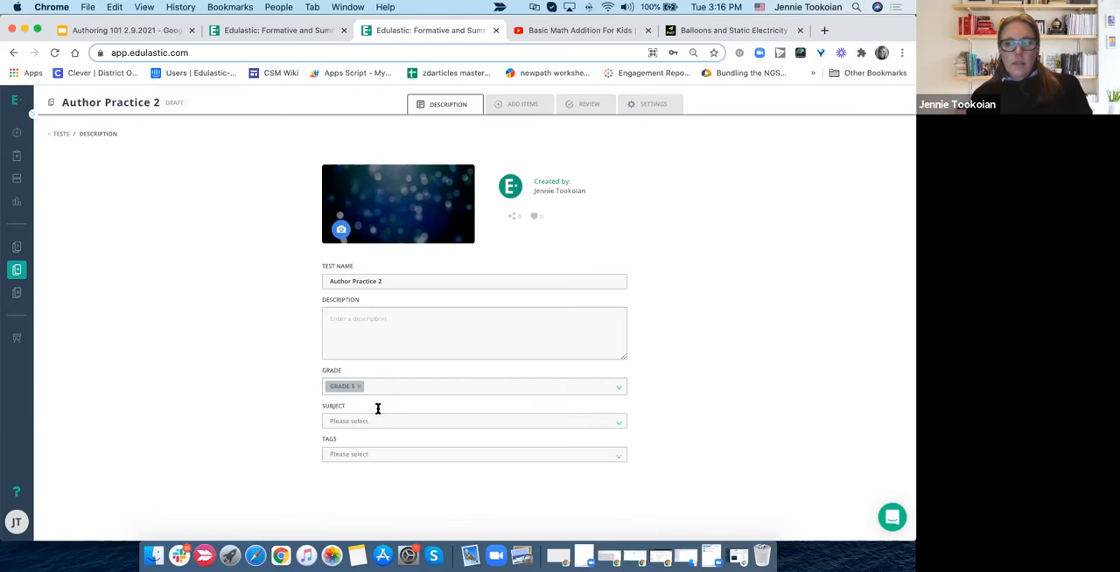
left_click(372, 421)
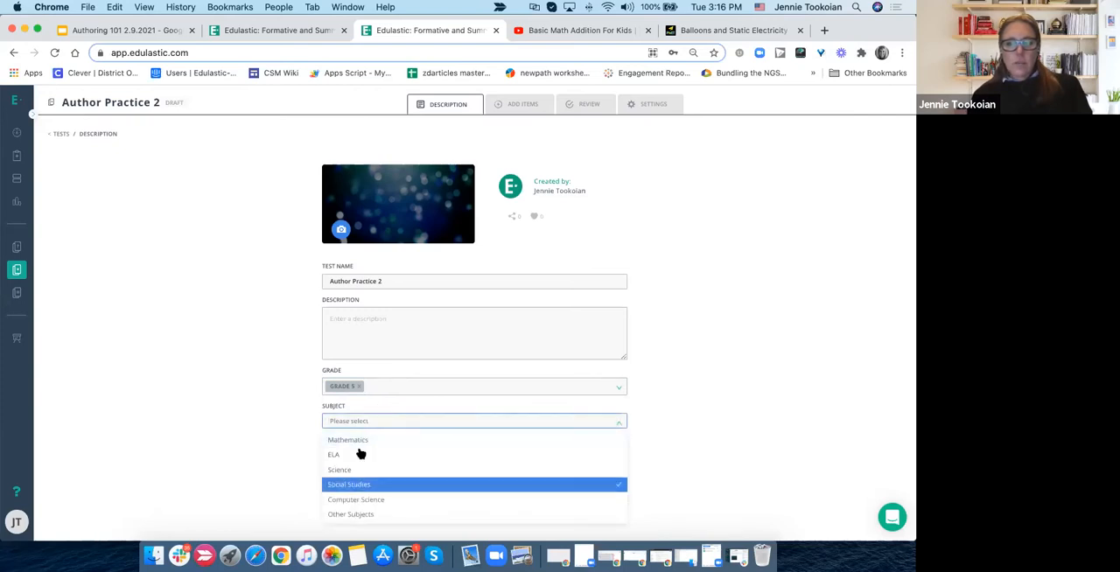
left_click(359, 443)
left_click(759, 359)
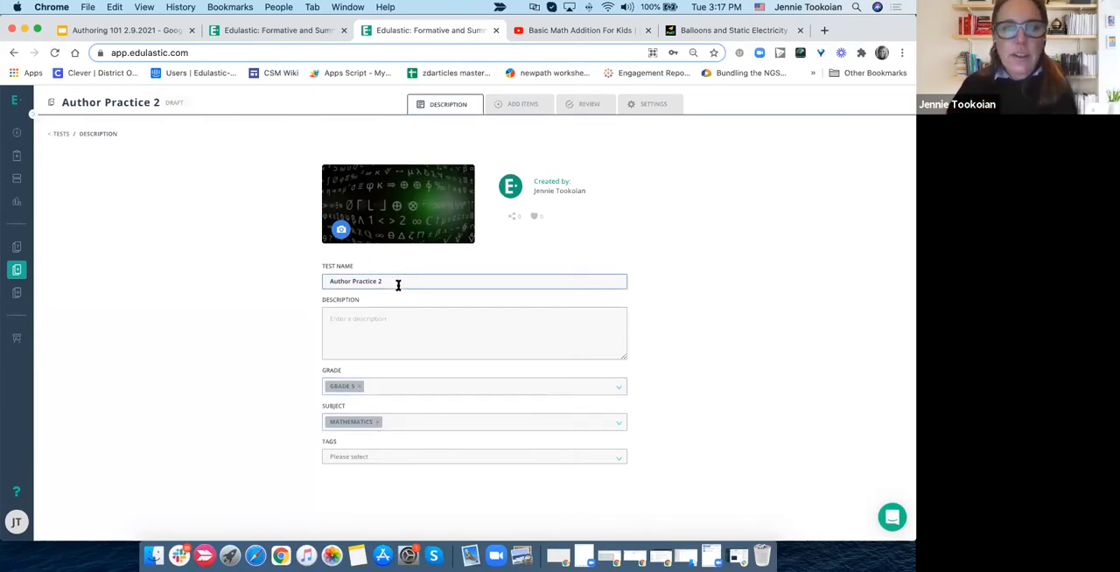
- Create a new tag named "Authoring" and assign it to the test
left_click(361, 456)
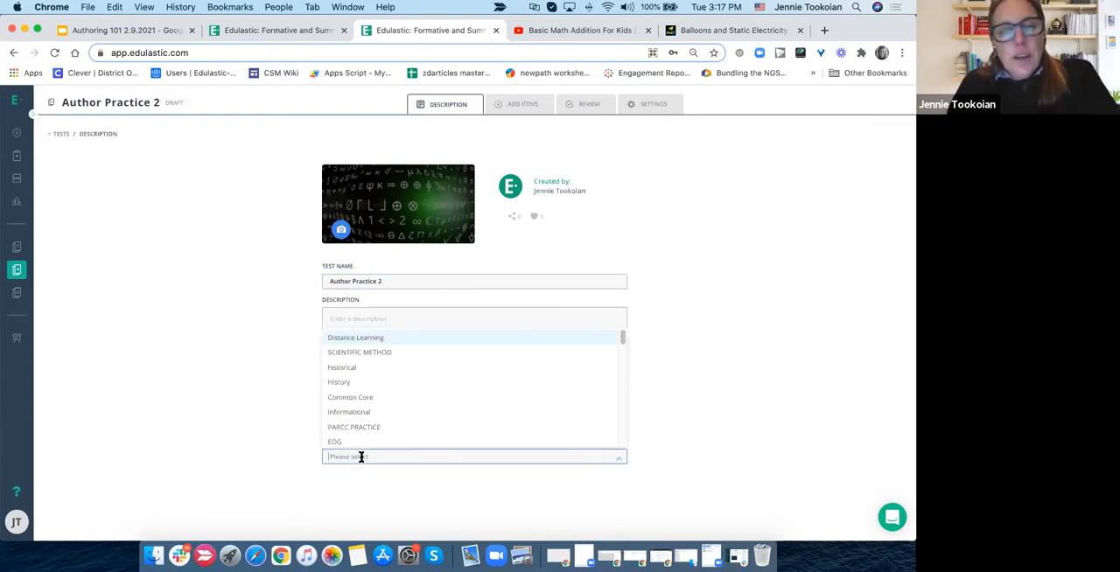
left_click(295, 456)
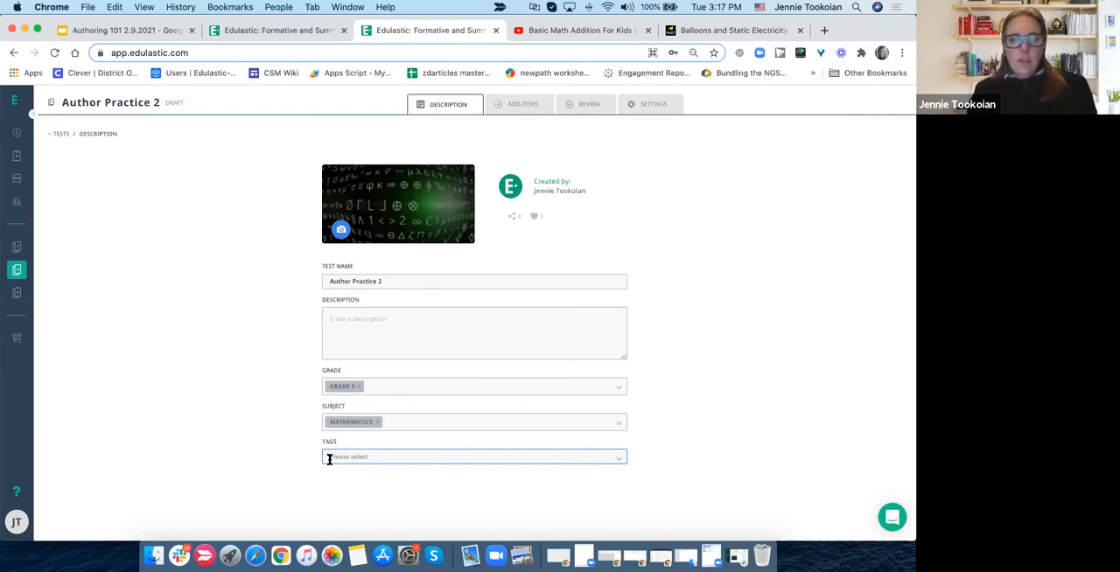
left_click(329, 459)
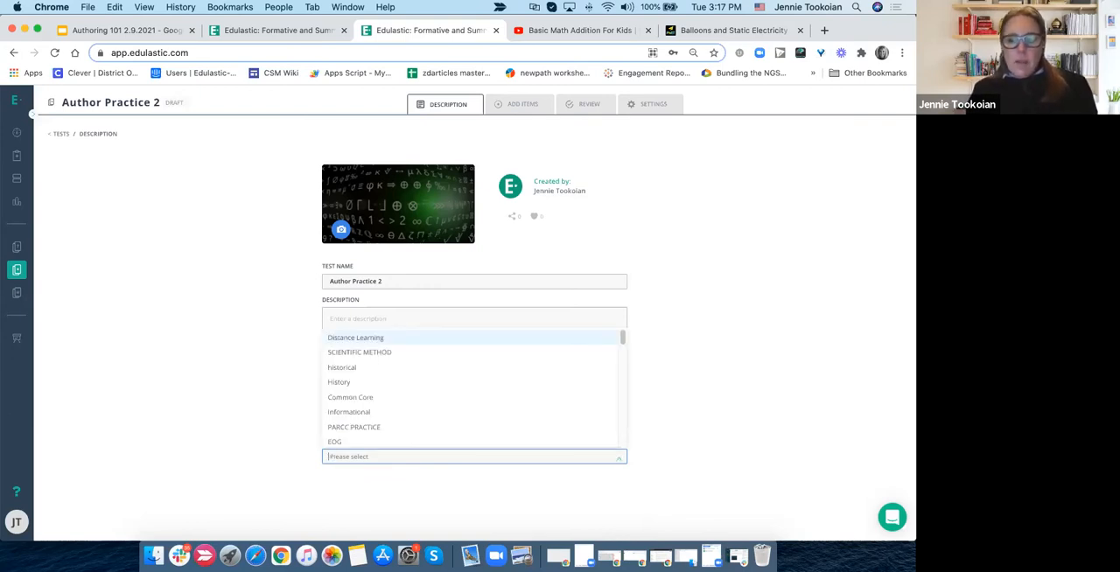
type("Authoring")
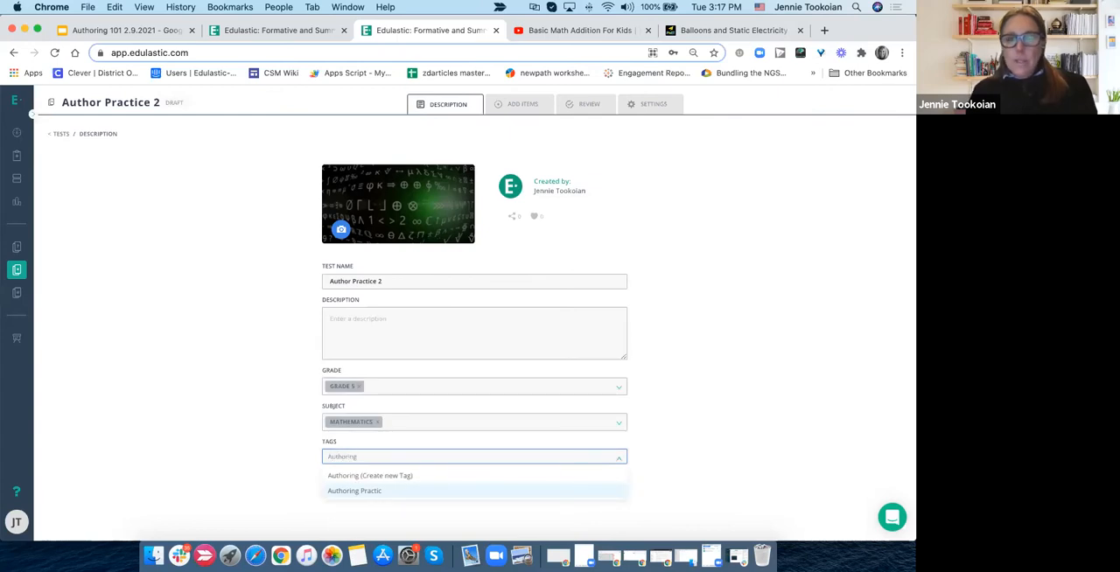
left_click(329, 477)
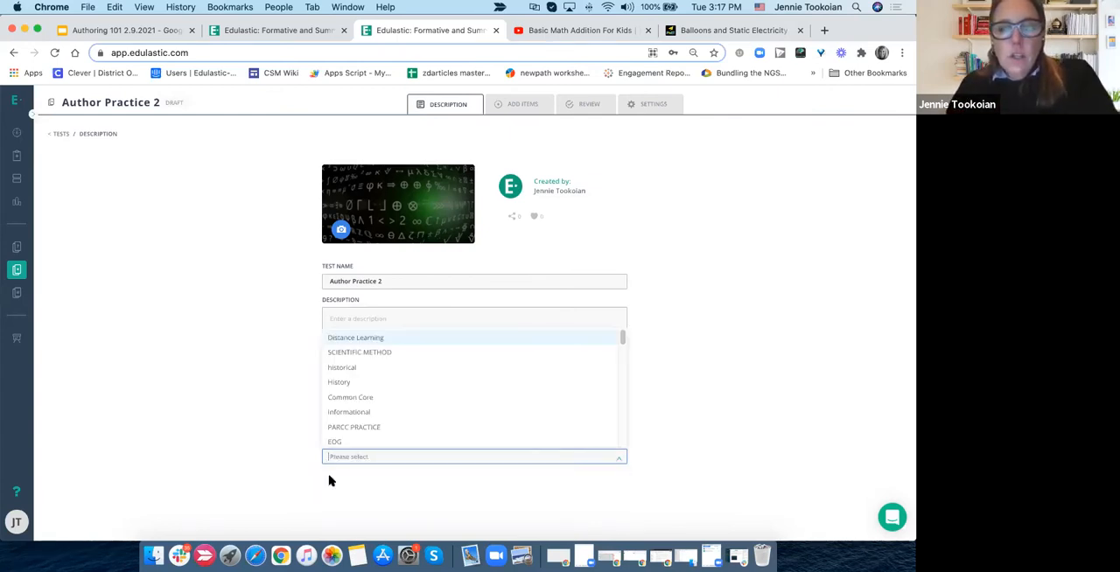
left_click(242, 490)
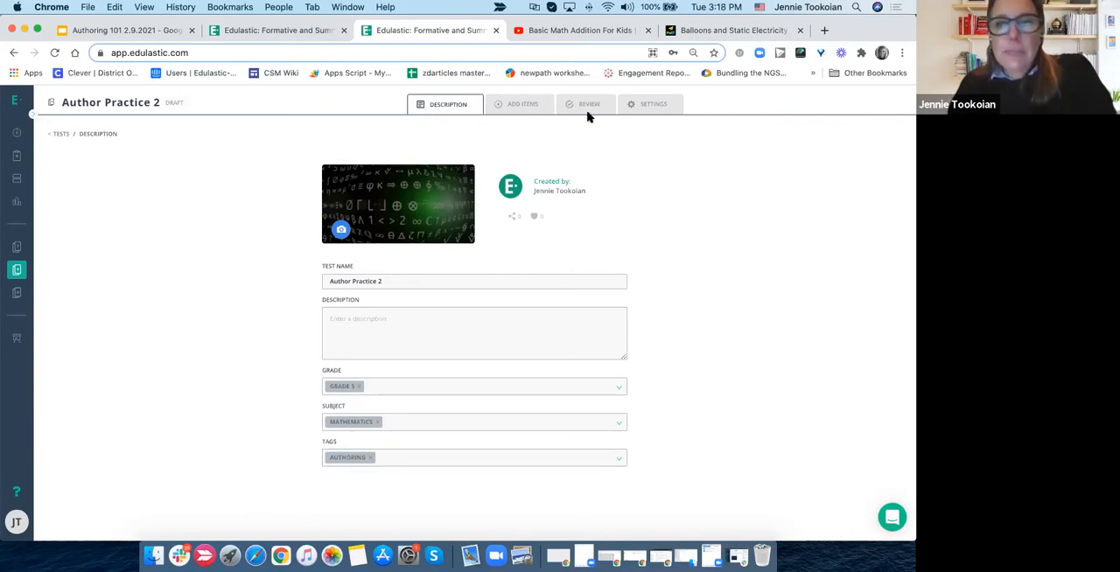
- Start creating a new item for the test and look over the multiple choice question types
left_click(523, 106)
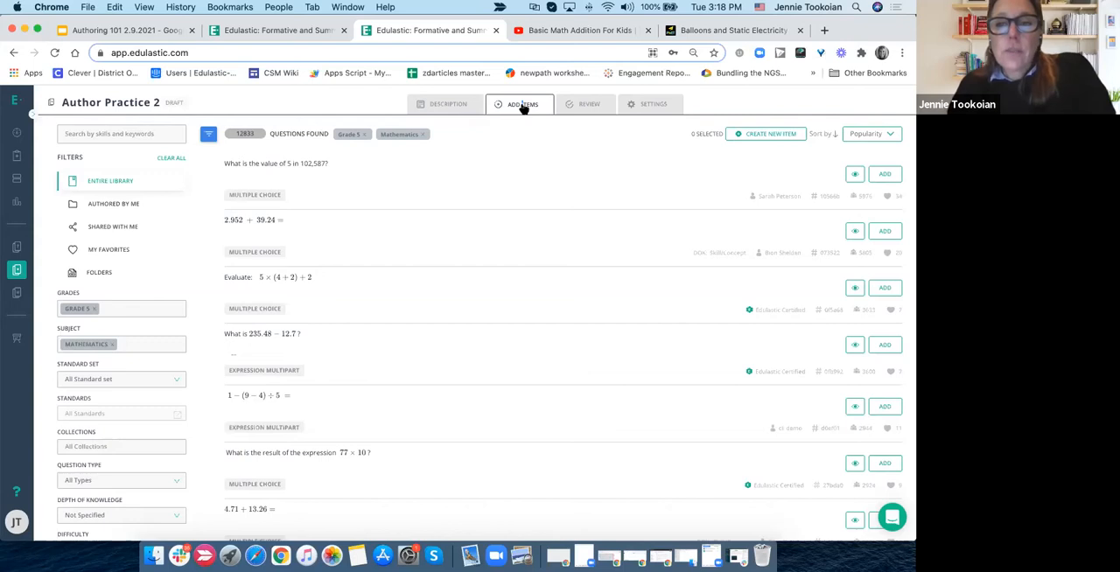
left_click(756, 137)
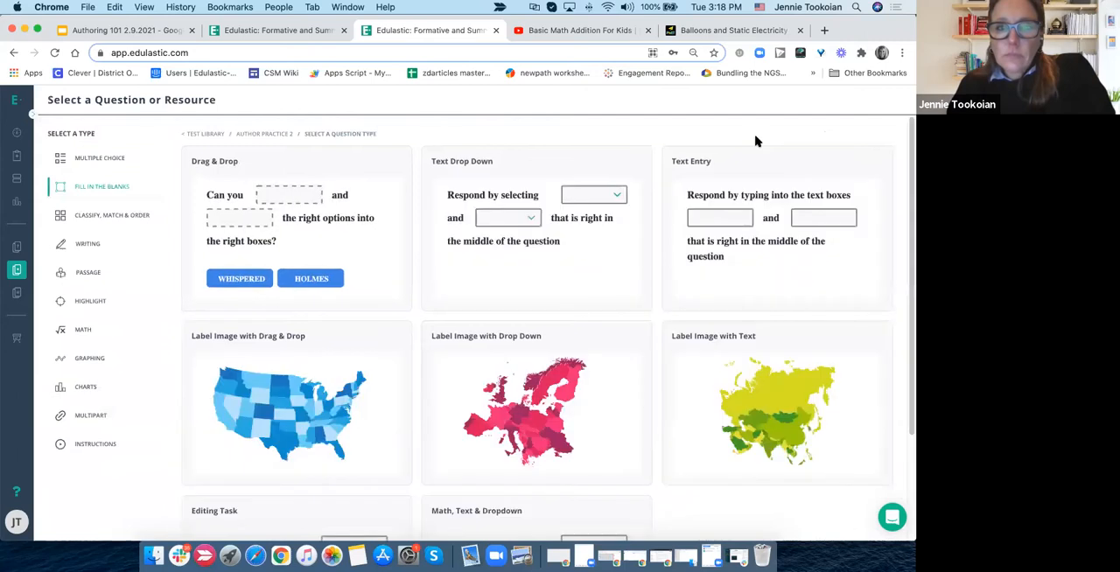
left_click(107, 161)
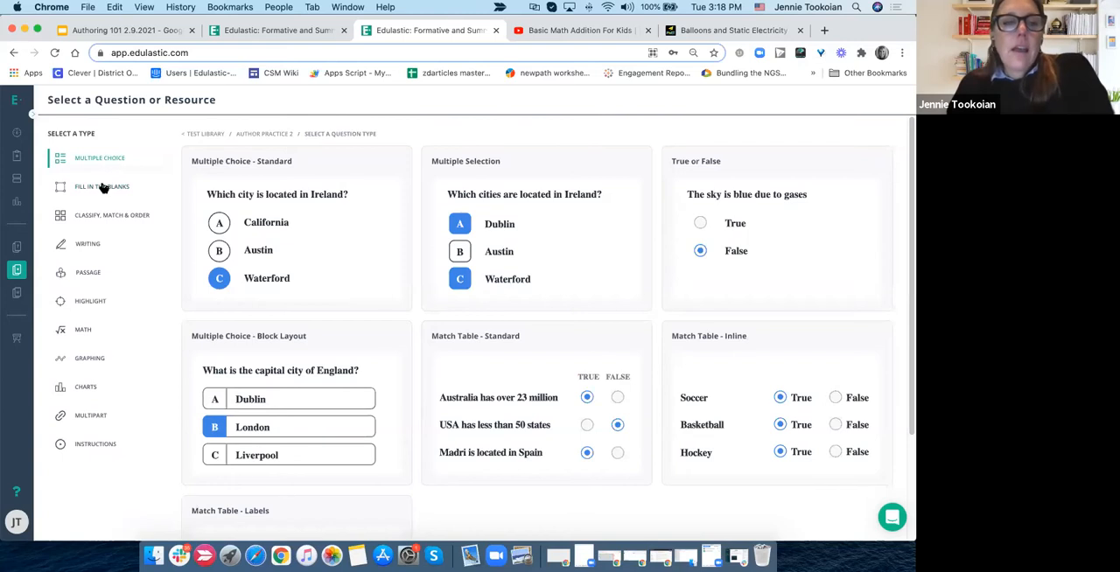
left_click(103, 188)
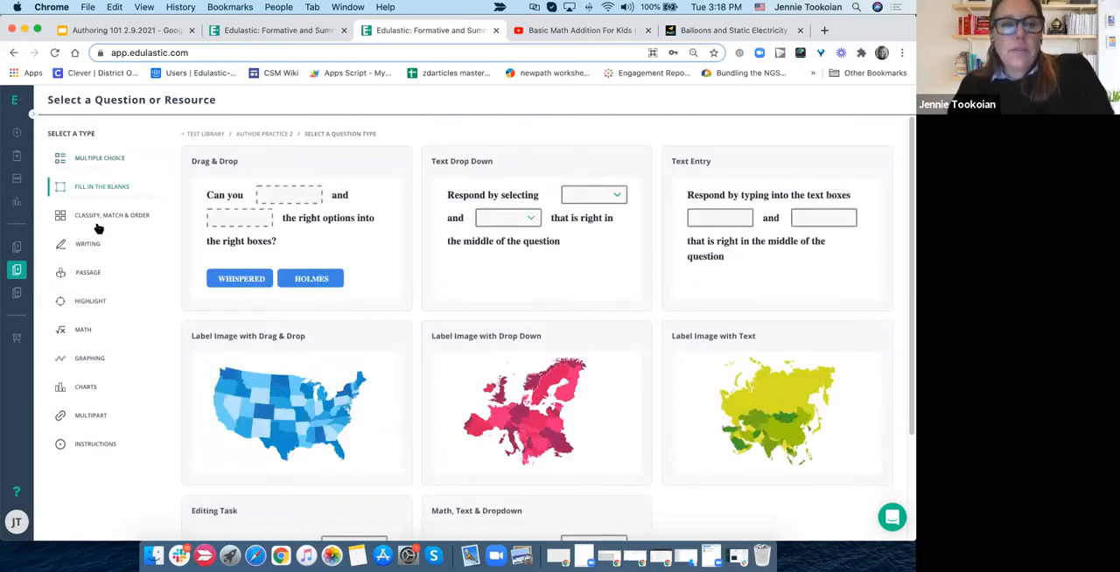
left_click(99, 220)
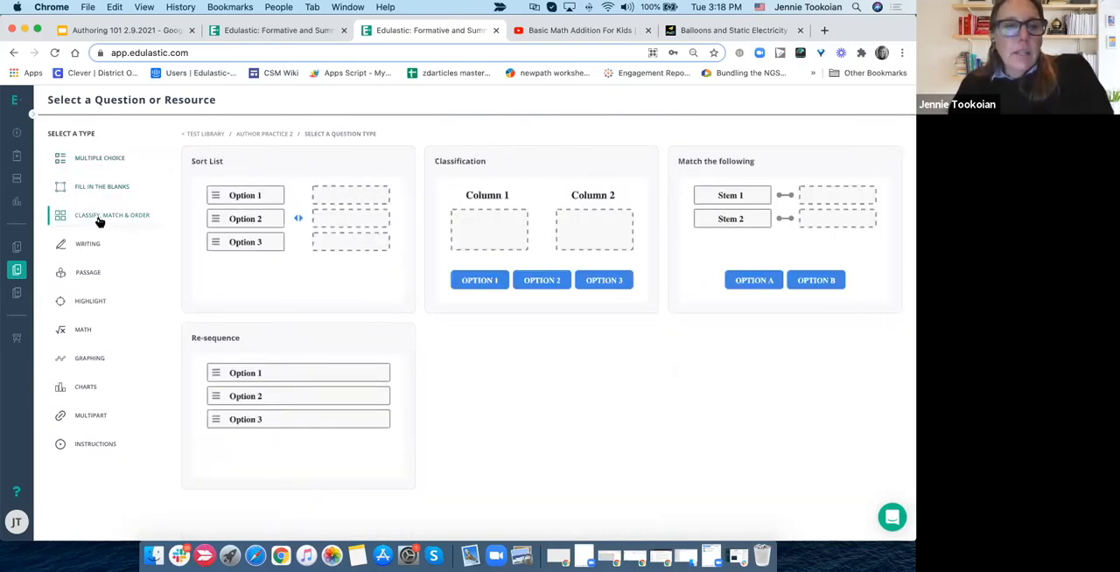
left_click(91, 161)
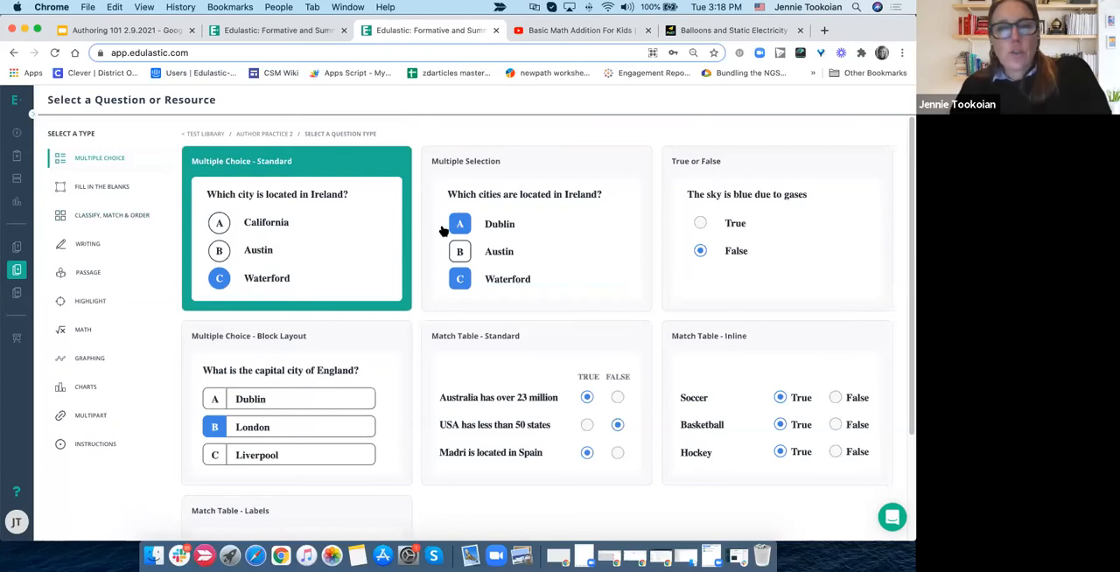
scroll(525, 244, "down", 3)
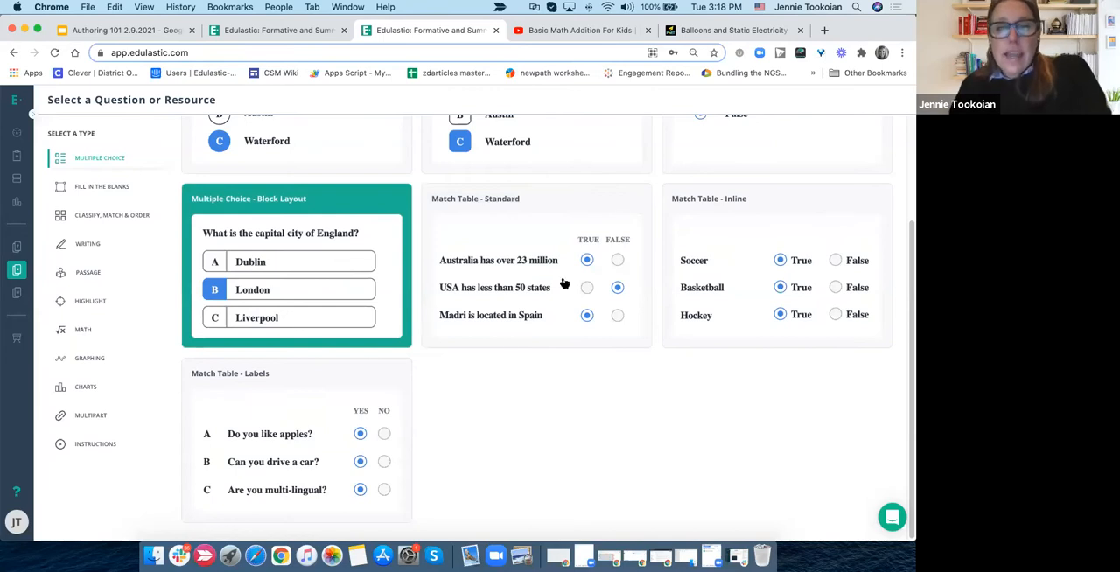
scroll(321, 357, "up", 3)
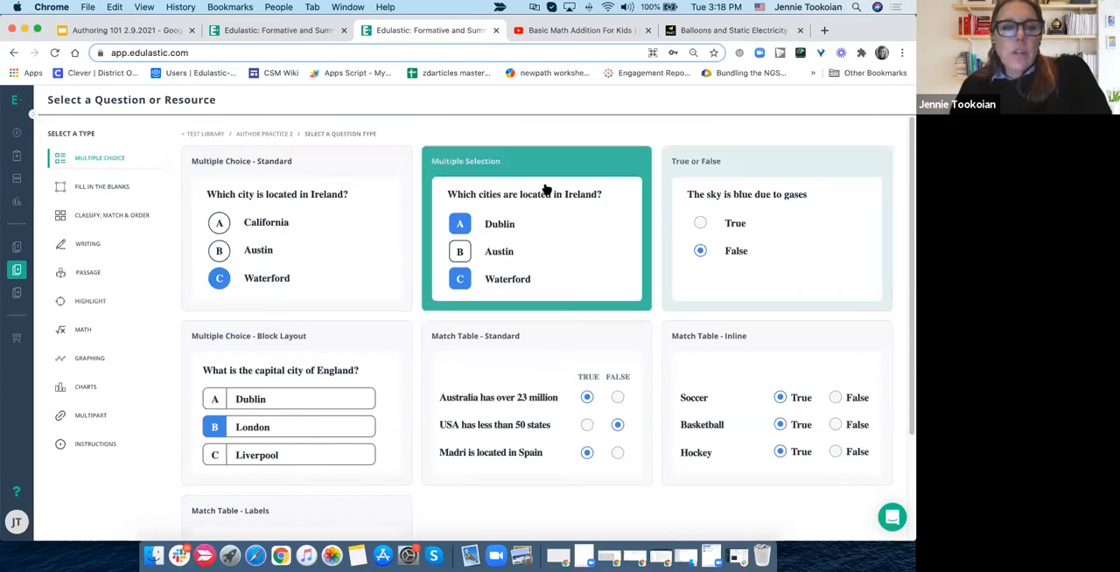
- Examine the available fill in the blanks question types, from drag and drop to image labelling and editing tasks
left_click(104, 190)
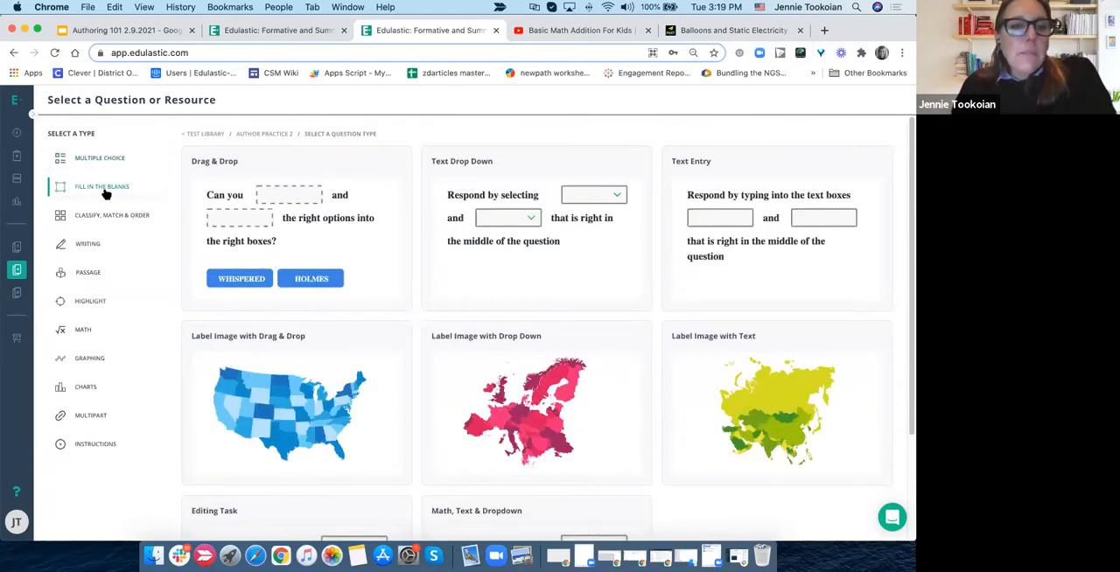
scroll(272, 307, "down", 3)
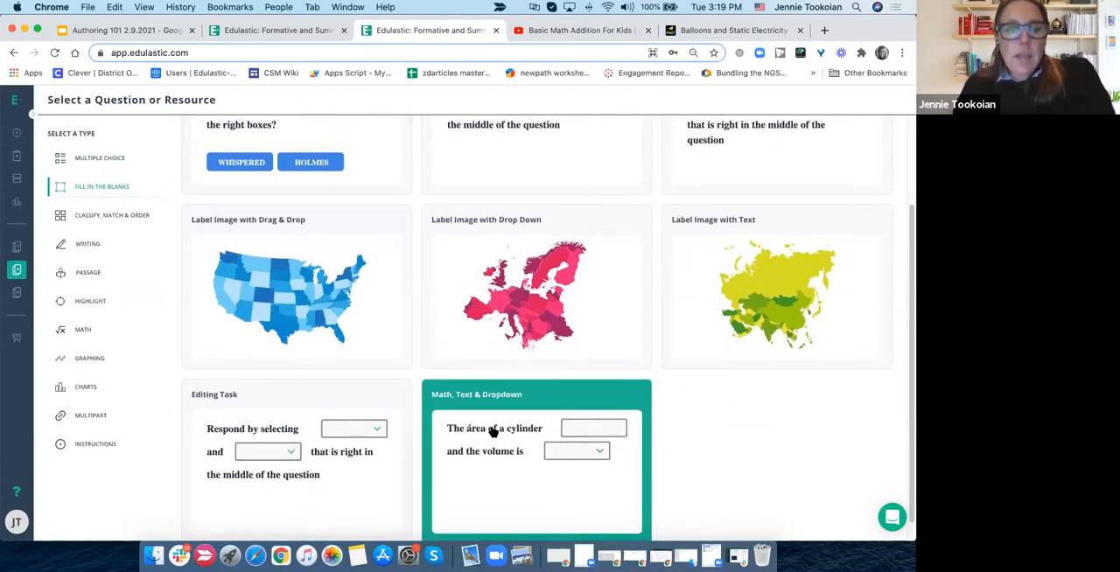
scroll(495, 432, "up", 3)
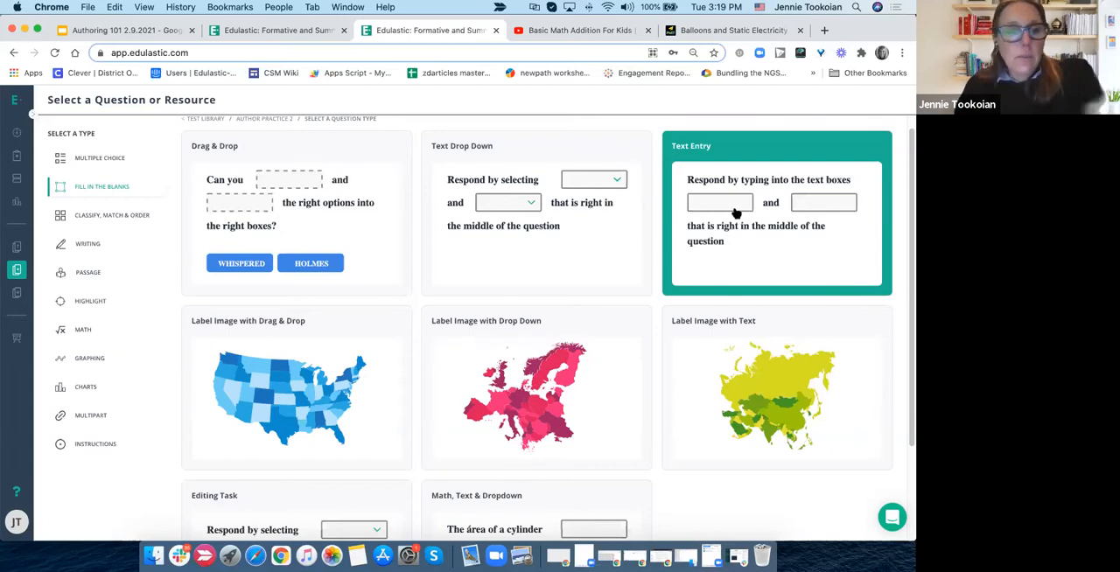
scroll(736, 212, "down", 3)
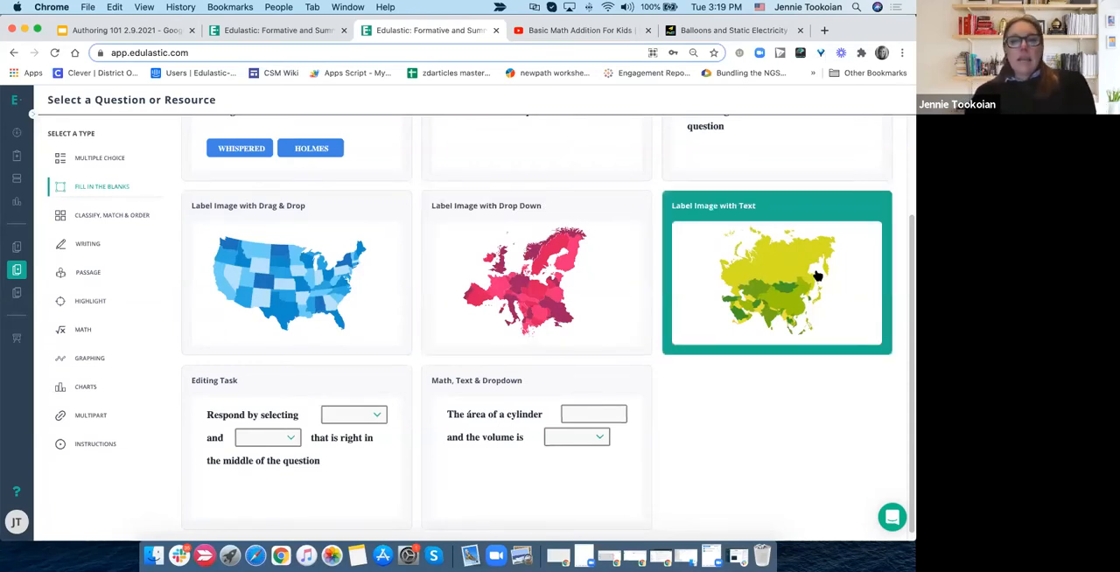
scroll(816, 276, "up", 2)
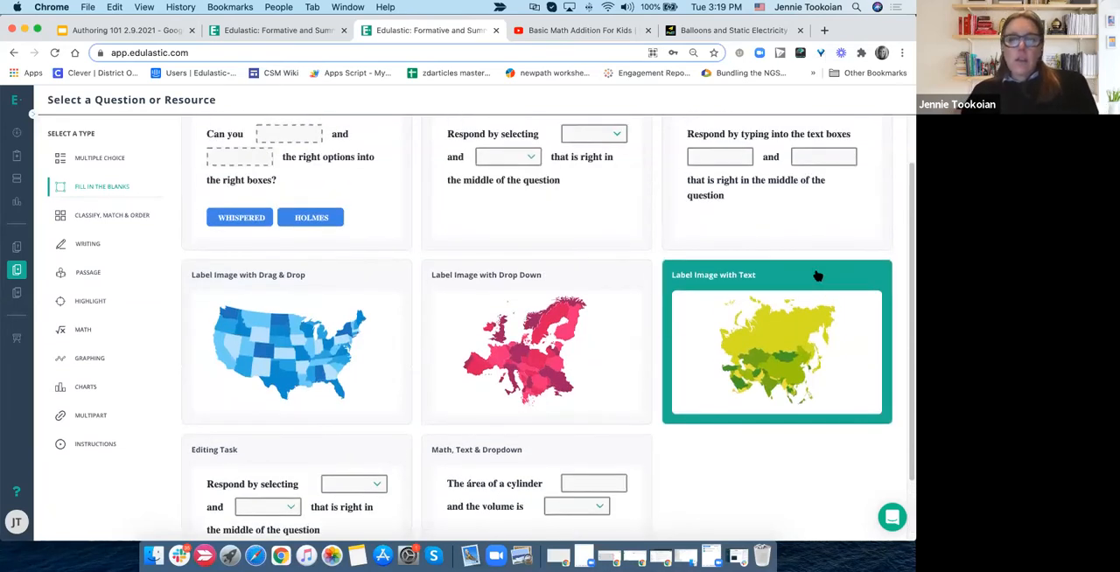
scroll(816, 276, "down", 2)
scroll(816, 275, "up", 4)
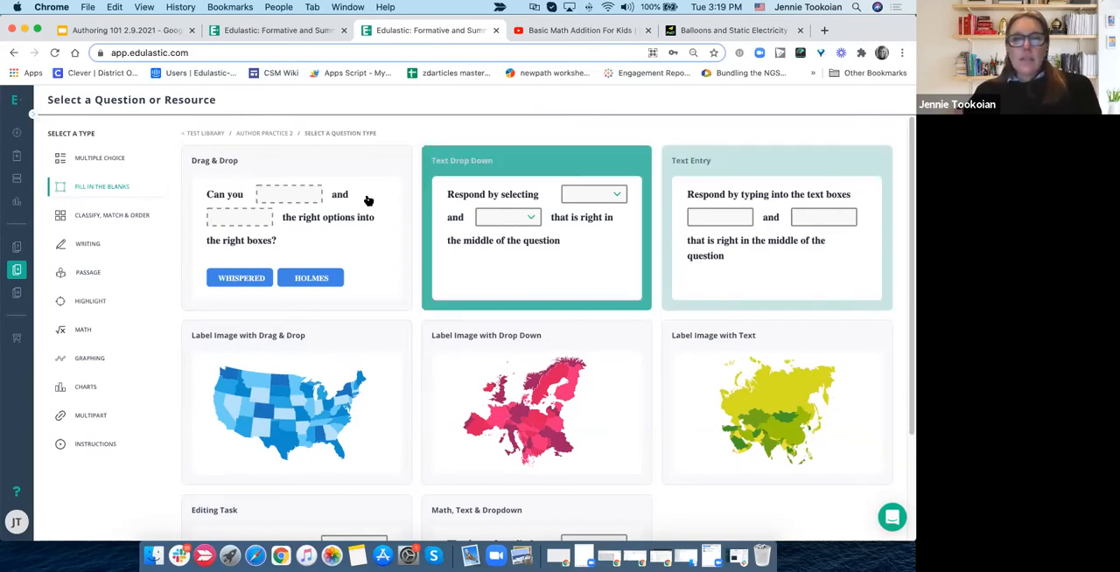
scroll(693, 188, "down", 3)
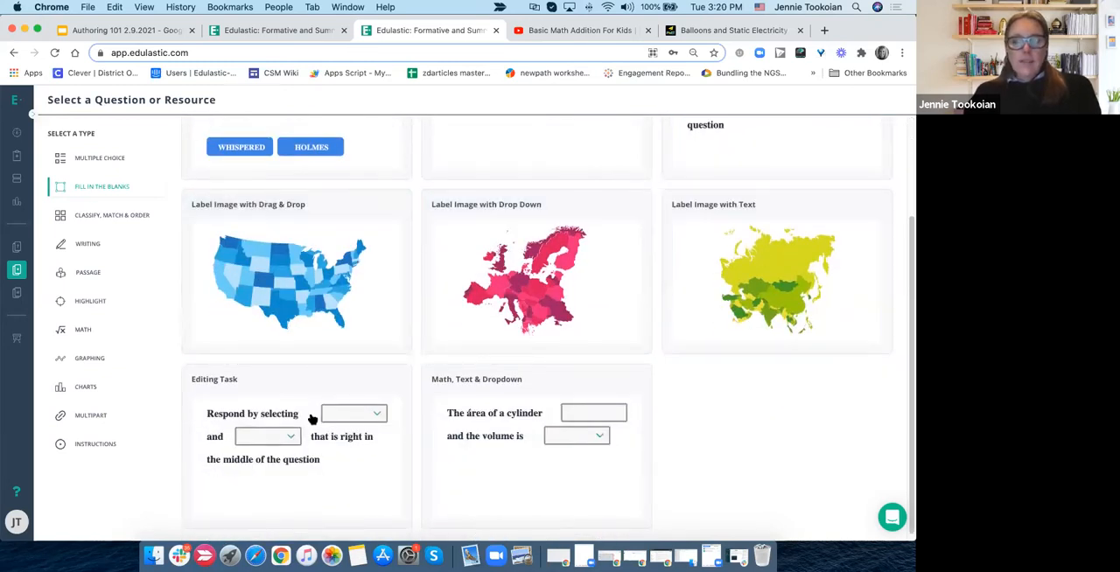
scroll(475, 444, "down", 1)
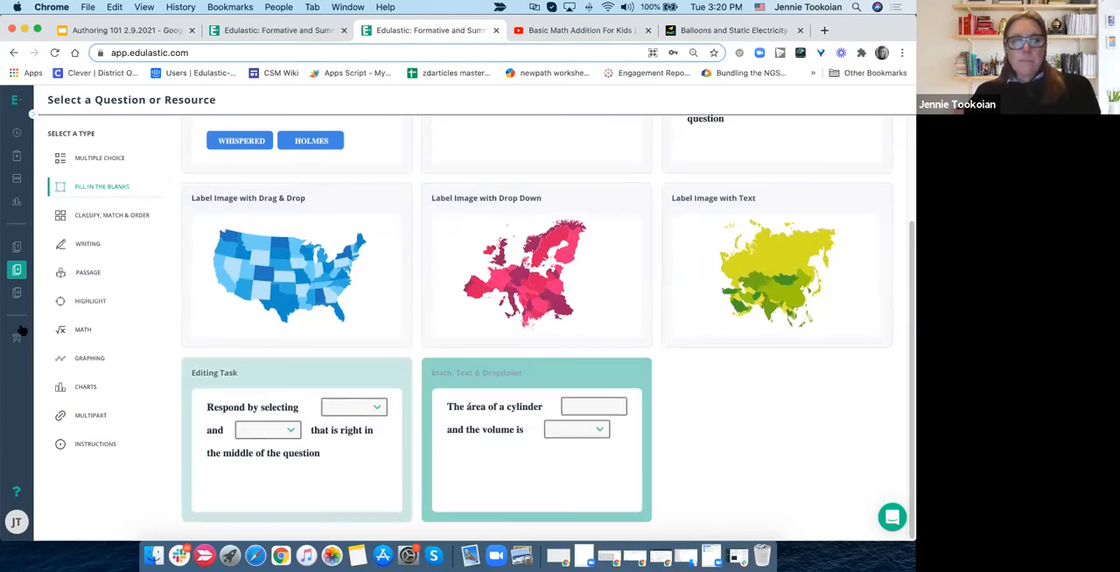
- Examine the question types for classify, match and order, writing, passage, highlight and math
left_click(105, 216)
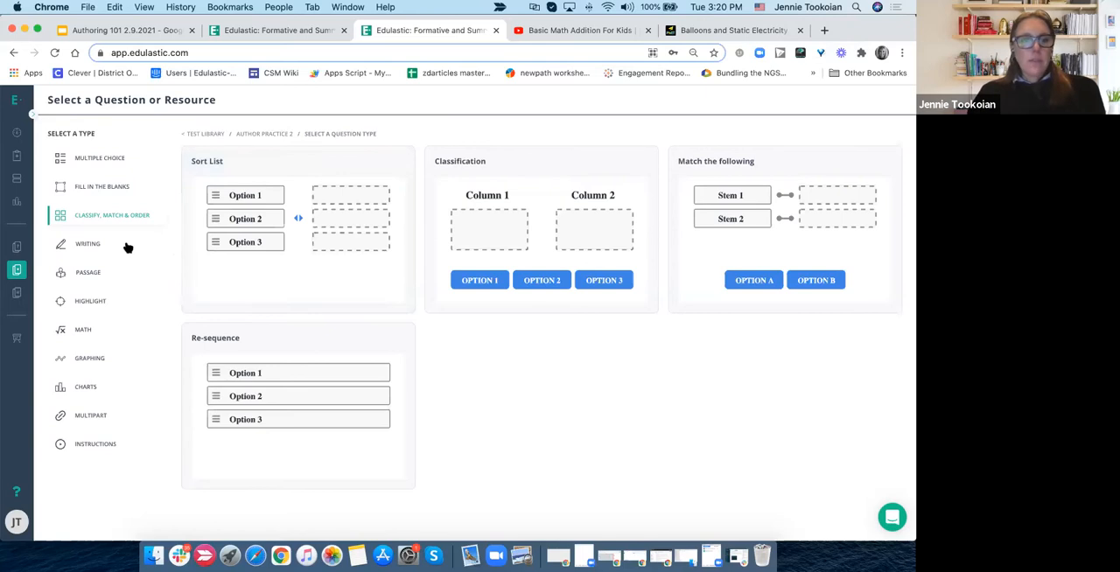
left_click(96, 247)
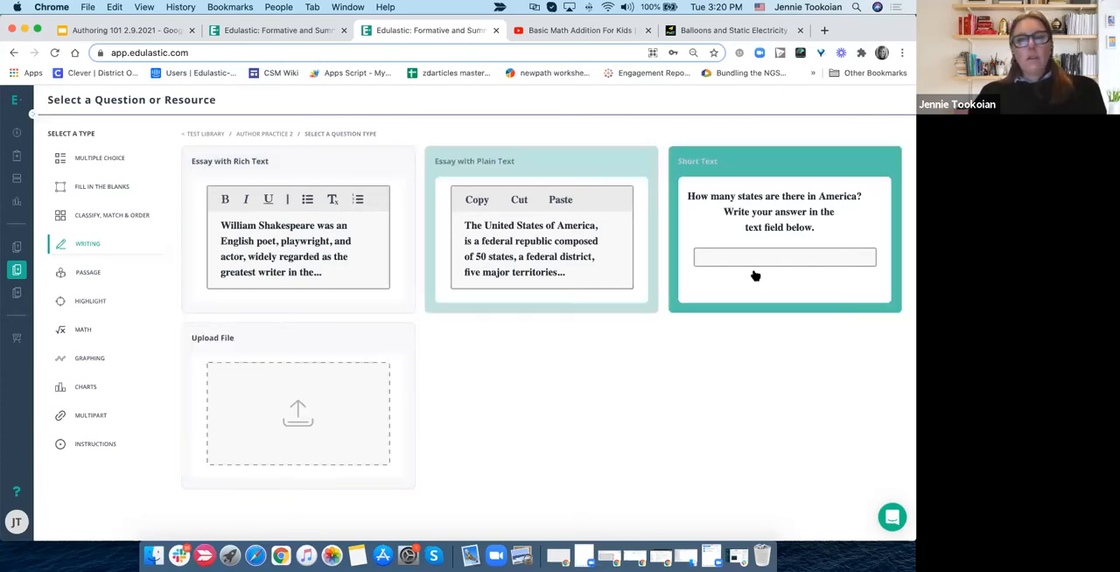
left_click(91, 273)
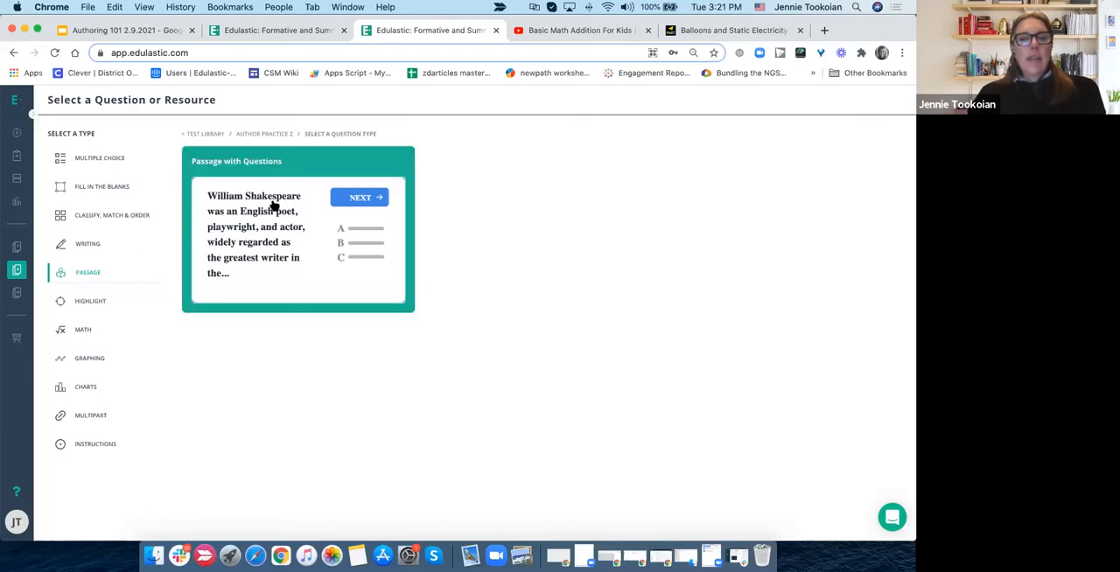
left_click(103, 303)
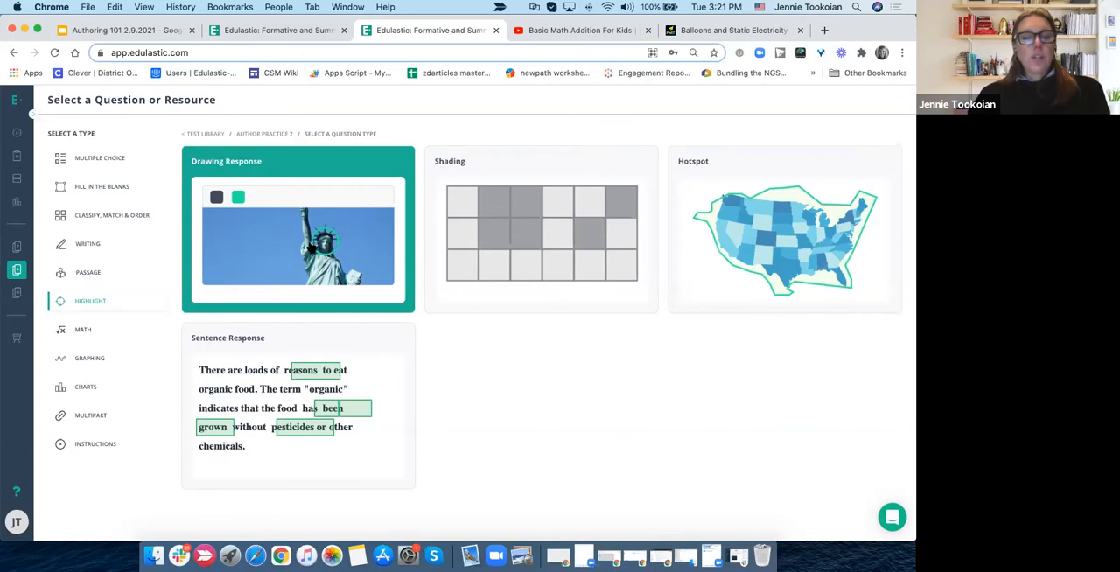
left_click(96, 335)
scroll(348, 411, "down", 3)
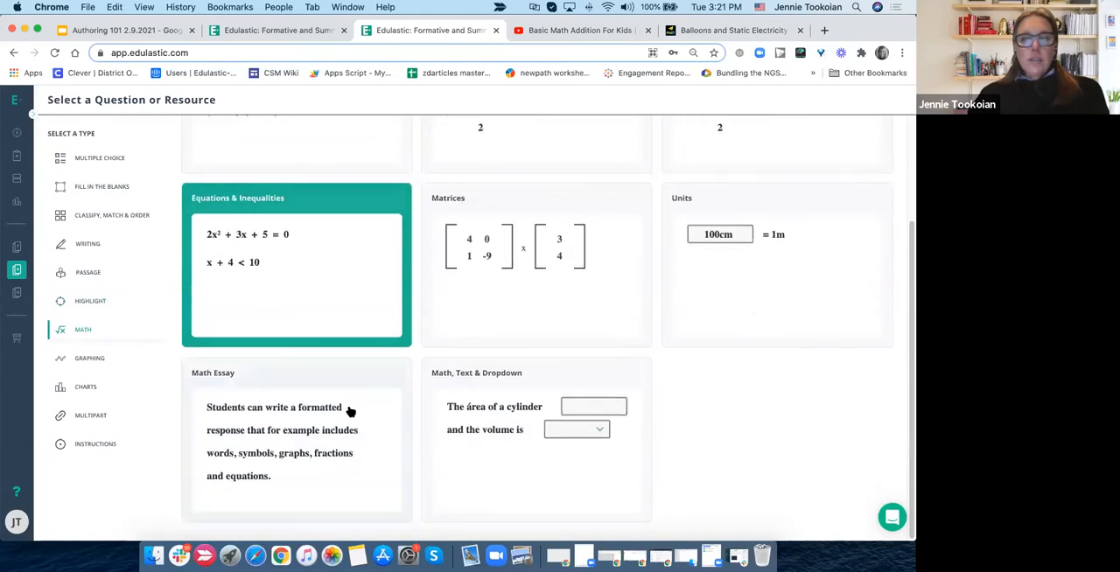
scroll(350, 411, "up", 3)
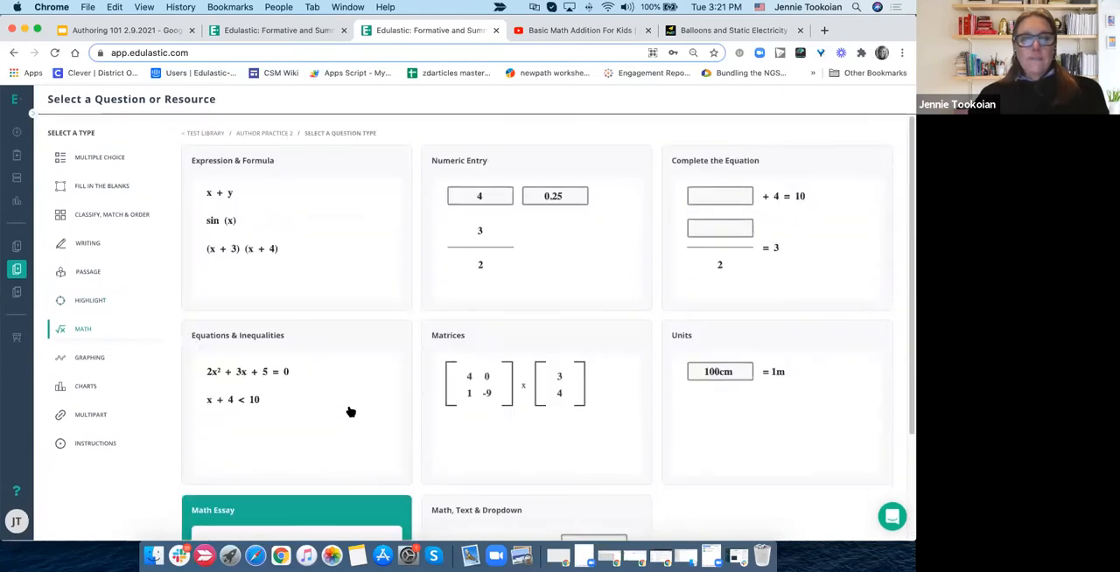
- Examine the graphing, charts and multipart question types and the instructions resources
left_click(76, 358)
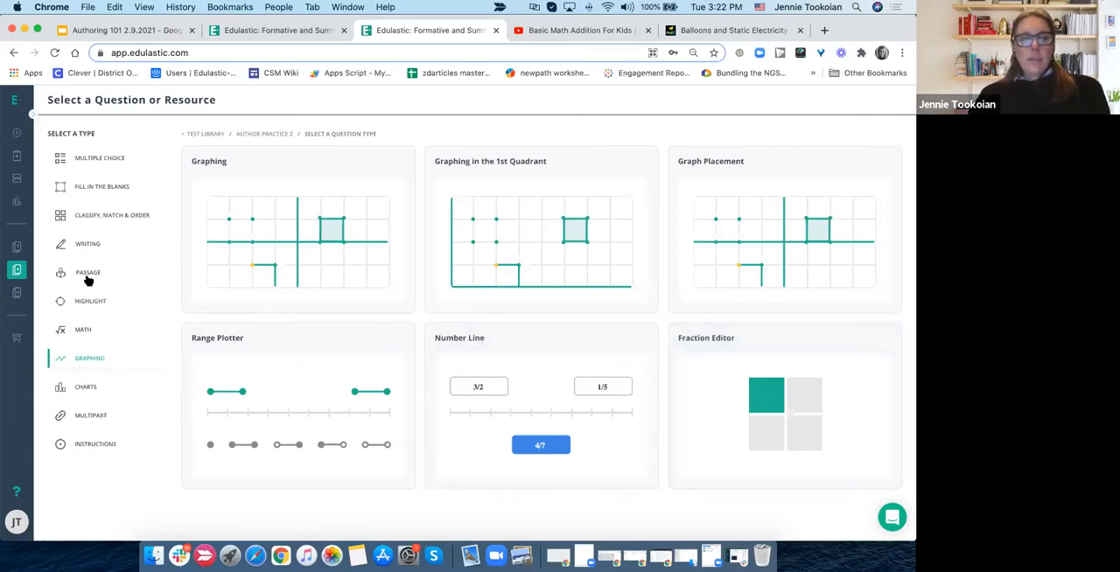
left_click(84, 386)
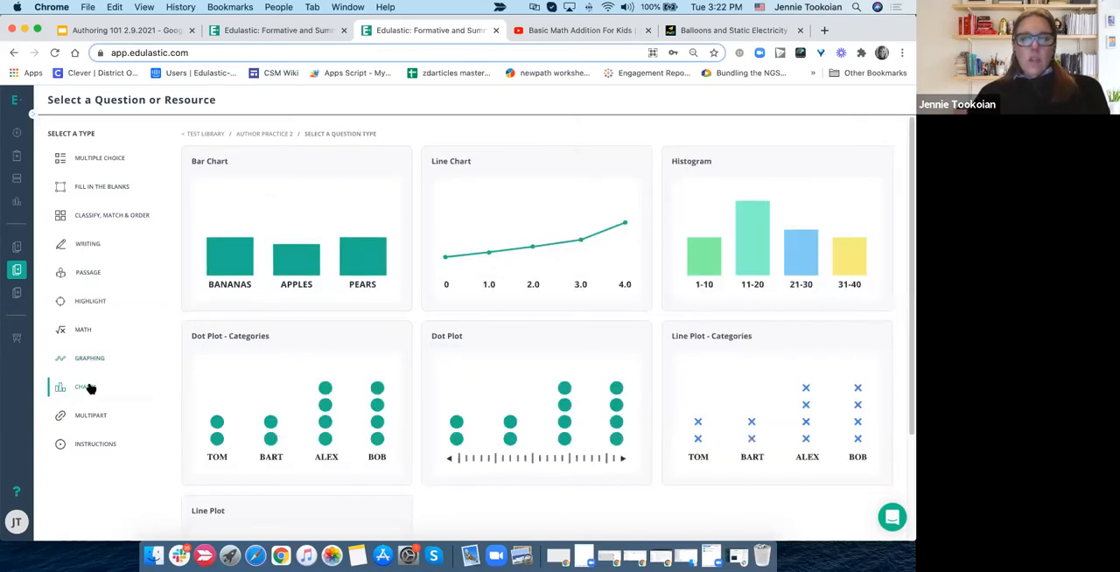
scroll(362, 425, "down", 2)
scroll(363, 425, "down", 1)
scroll(332, 429, "up", 3)
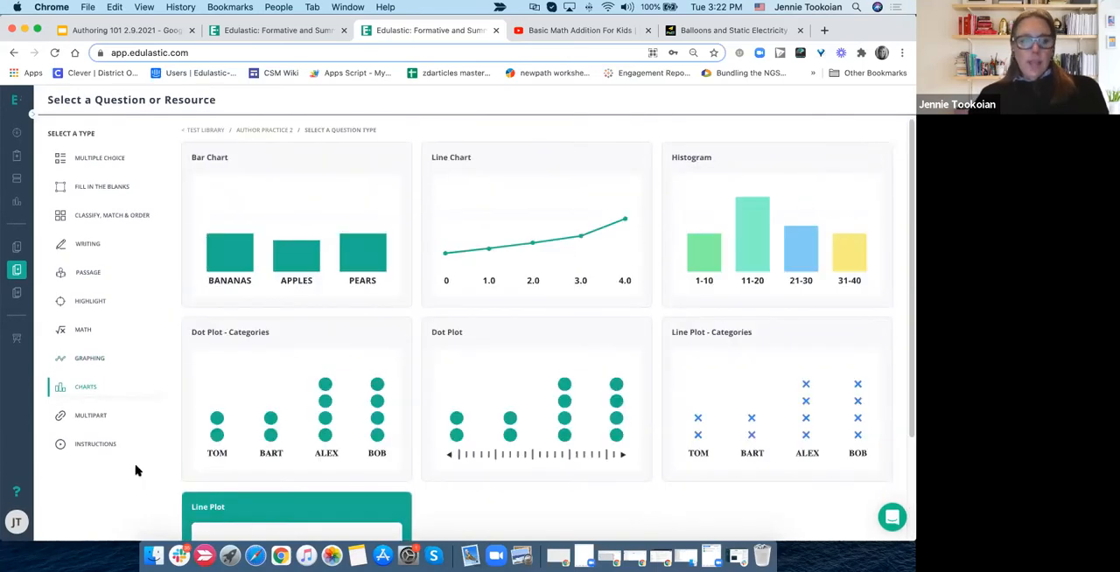
left_click(92, 417)
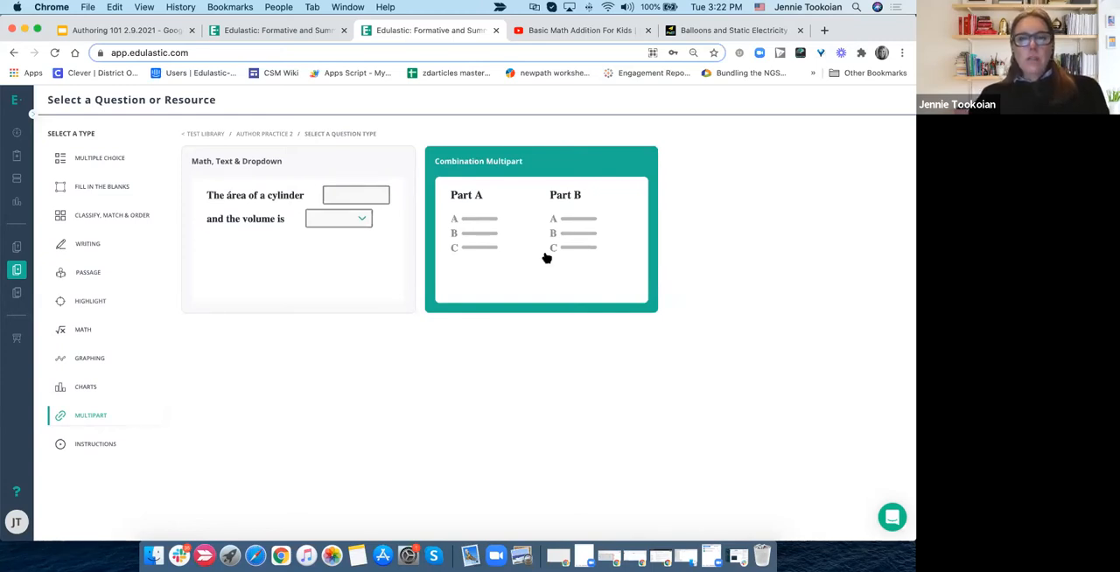
left_click(77, 446)
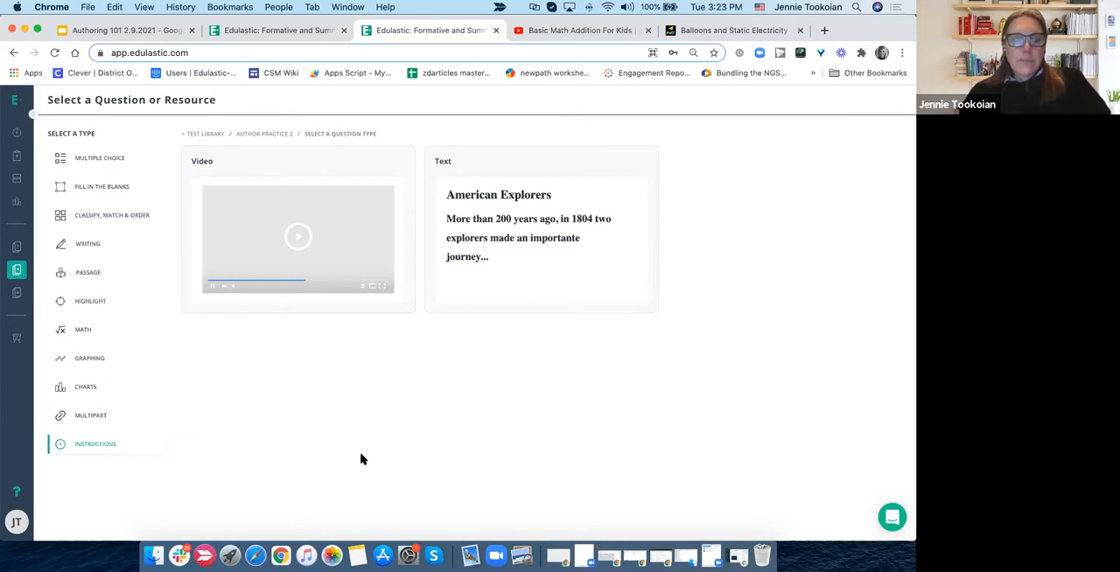
- Create a Match Table - Standard question from the multiple choice types
left_click(89, 160)
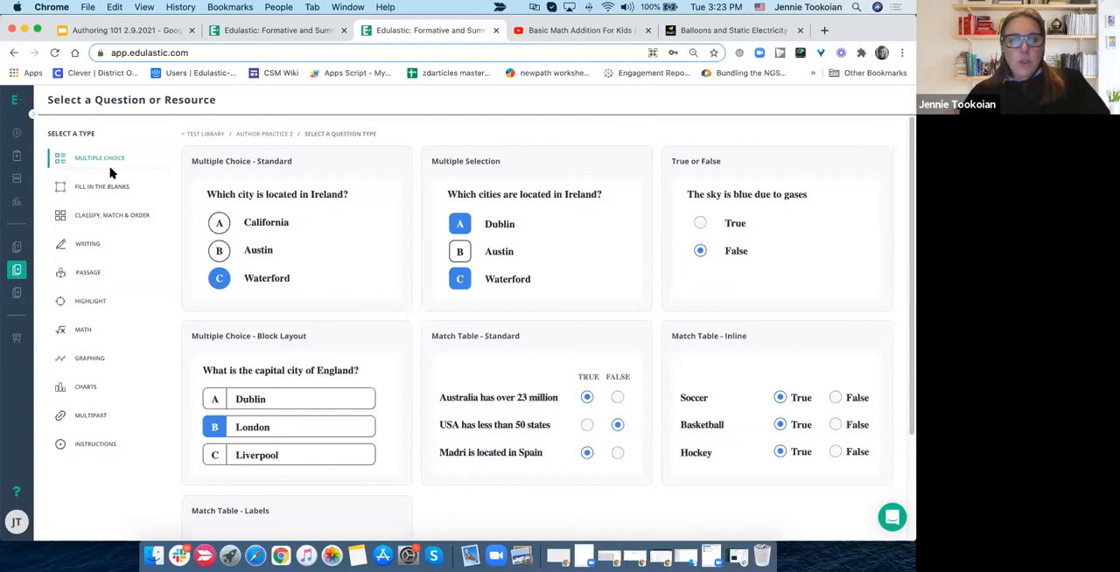
scroll(358, 336, "down", 1)
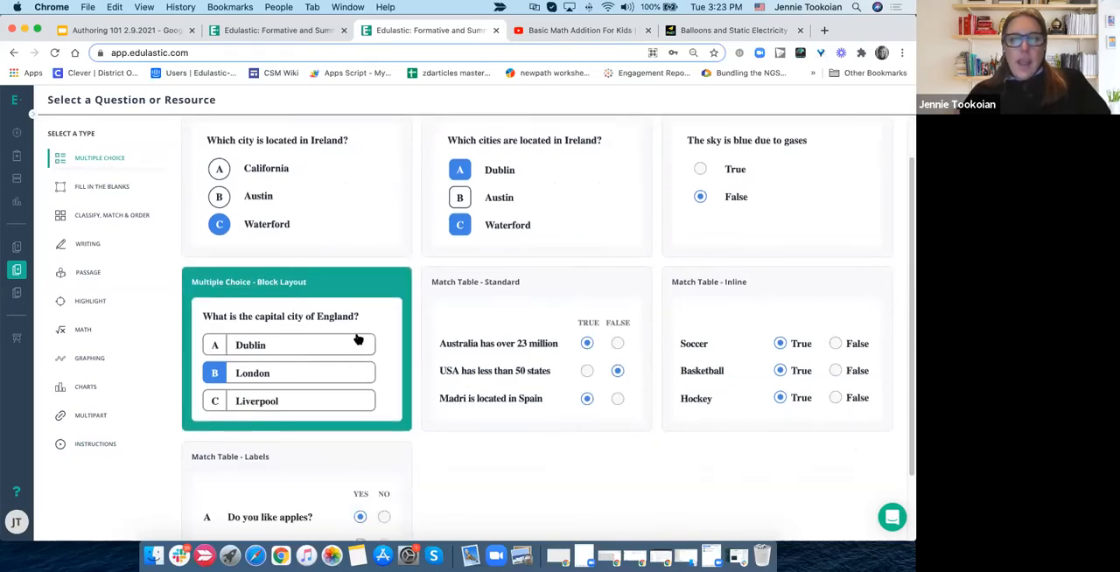
left_click(490, 353)
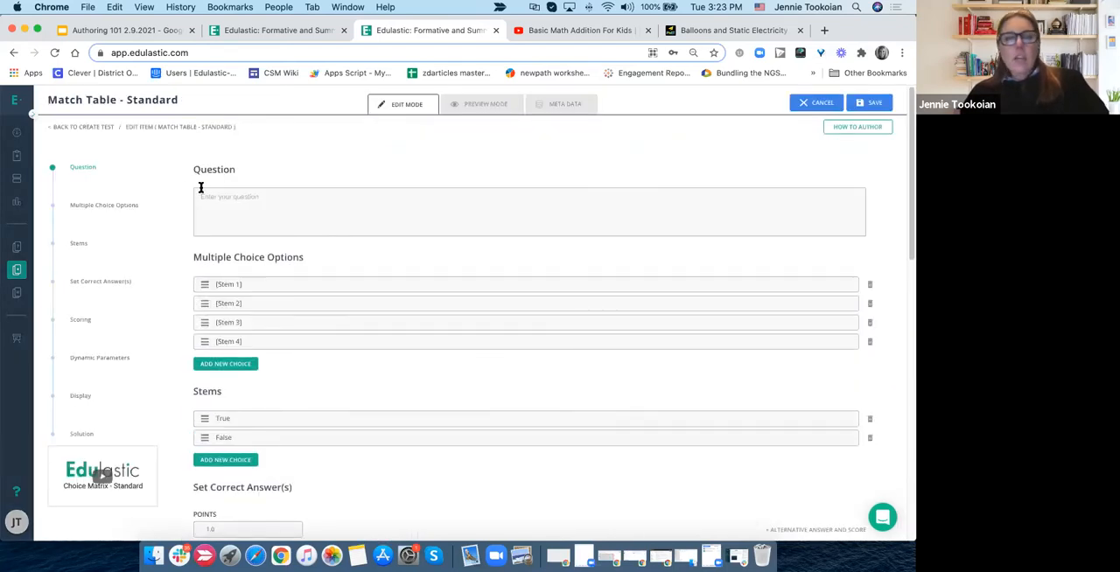
- Enter "How many items are in each column." as the question text
left_click(200, 188)
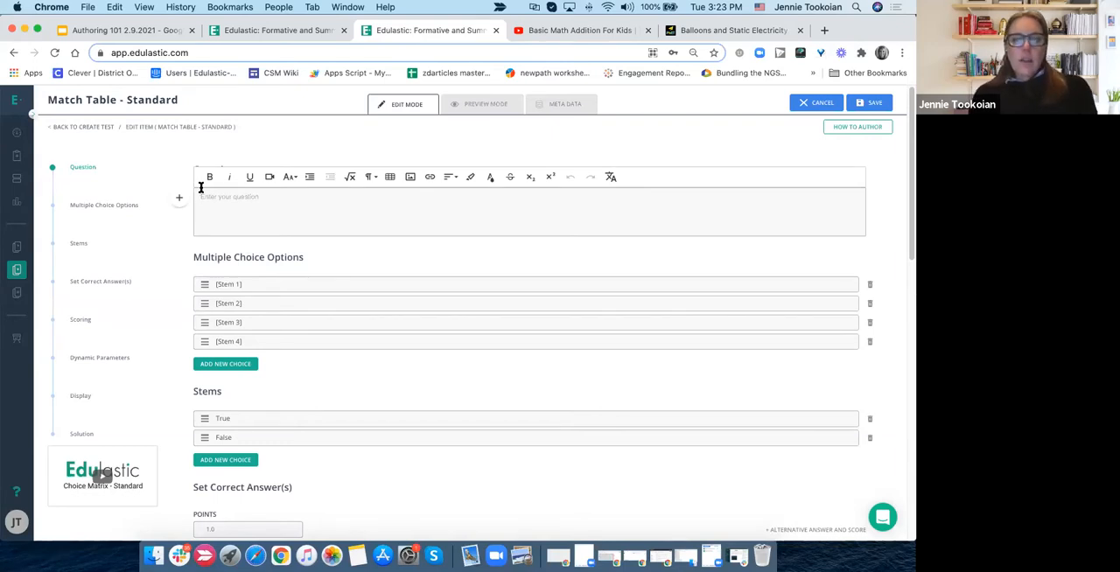
type("How")
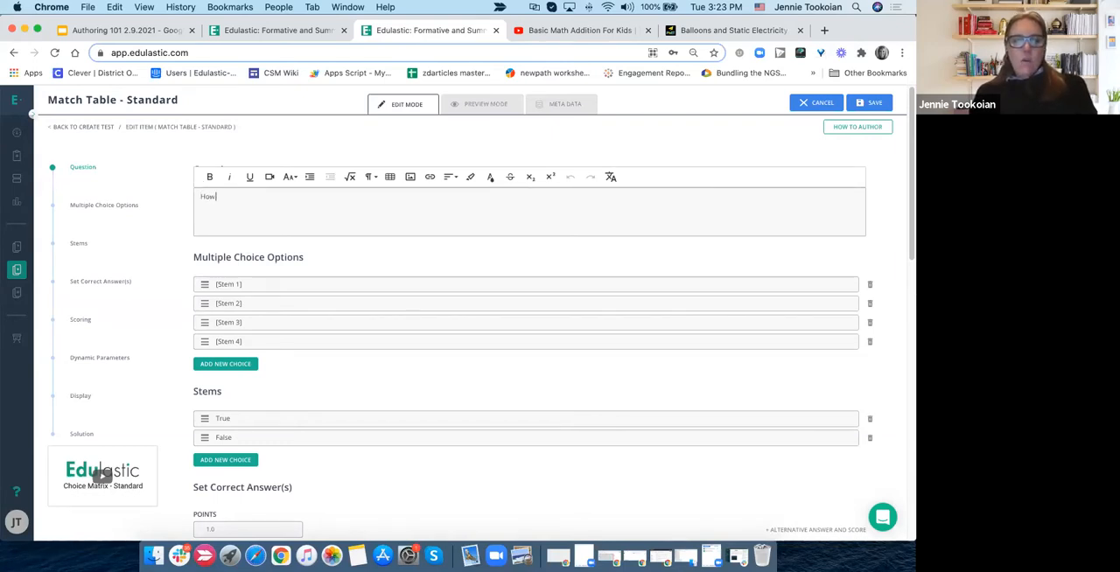
key("BackSpace")
key("BackSpace")
key("BackSpace")
type("Pi")
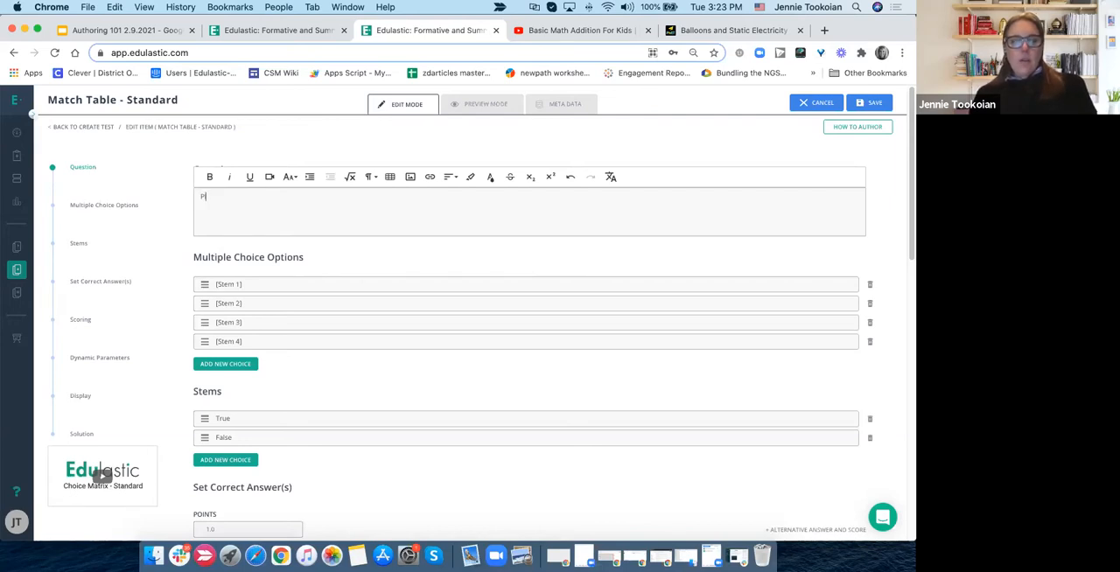
key("BackSpace")
type("How")
key("BackSpace")
key("BackSpace")
type("oow m")
key("BackSpace")
key("BackSpace")
key("BackSpace")
key("BackSpace")
key("BackSpace")
type("ow many items are in int")
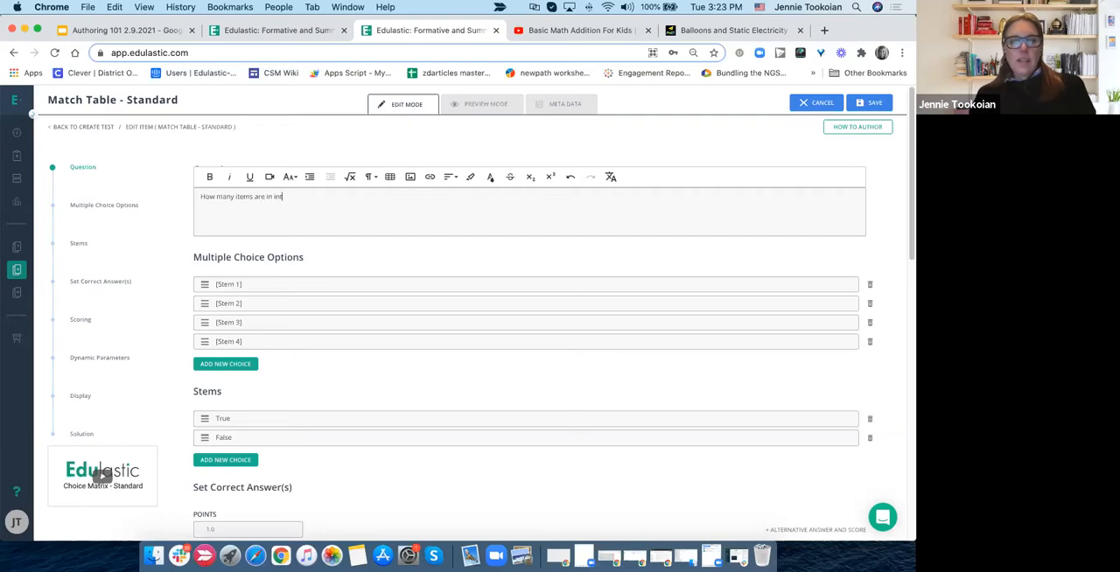
key("BackSpace")
key("BackSpace")
type("nthe")
key("BackSpace")
key("BackSpace")
key("BackSpace")
key("BackSpace")
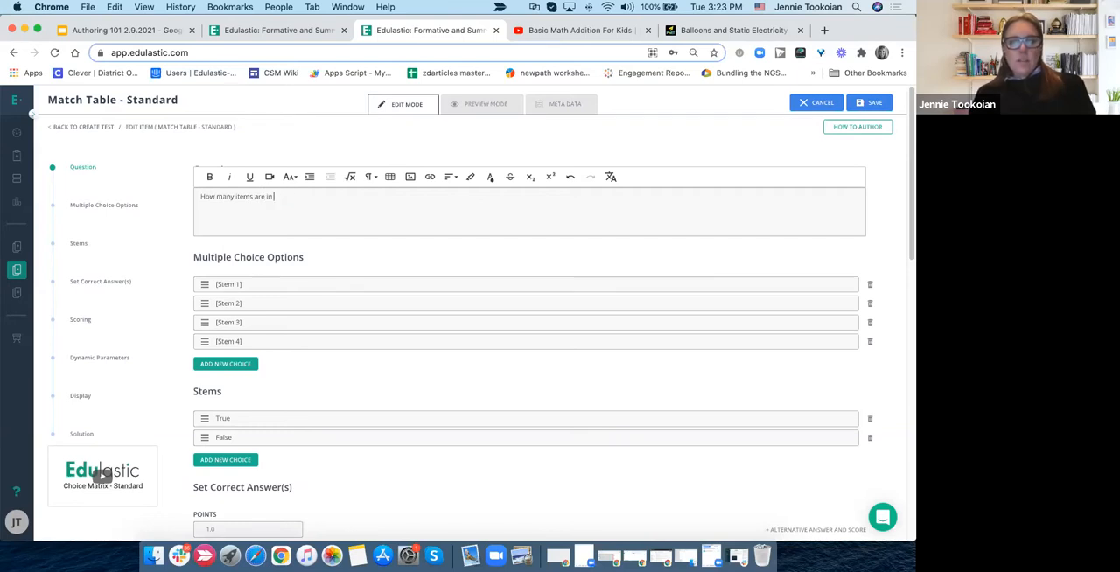
type("ems are in each column")
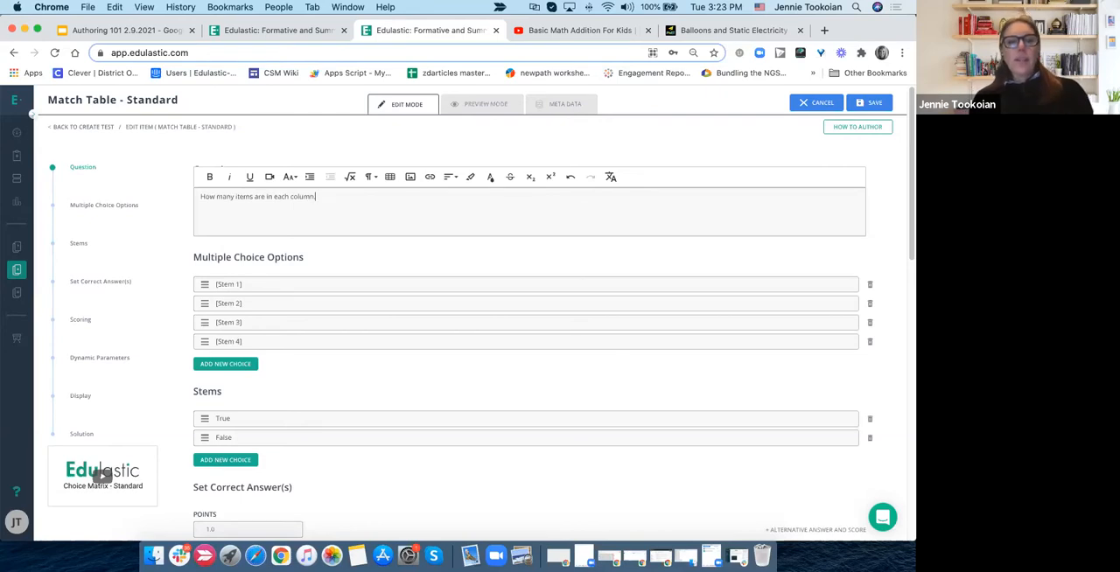
type(".")
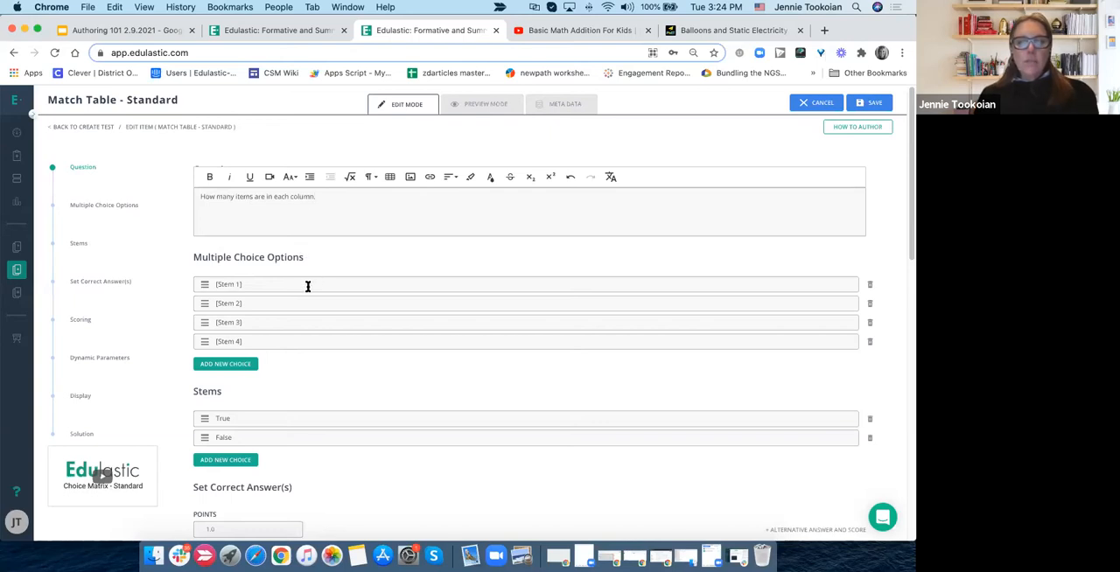
- Replace the [Stem 1] placeholder in the first multiple choice option with X X X
scroll(308, 286, "down", 1)
scroll(308, 286, "down", 8)
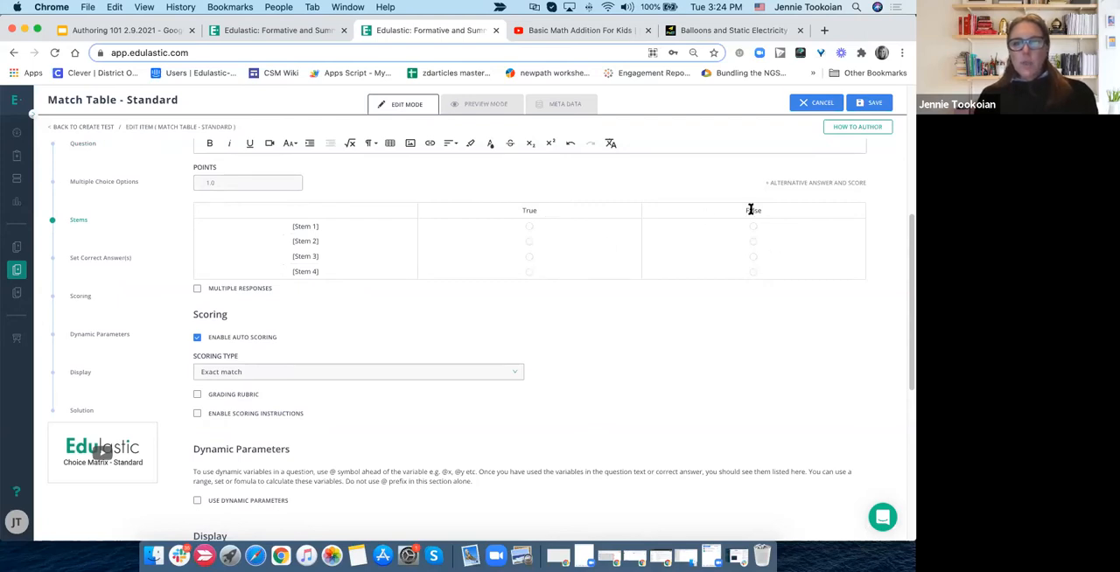
scroll(462, 248, "up", 5)
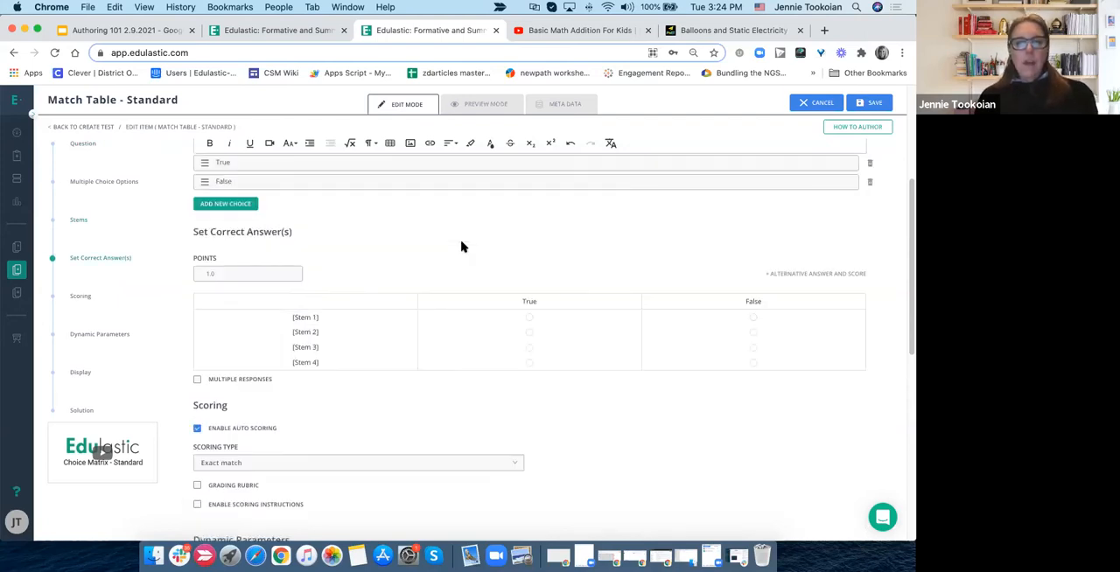
scroll(461, 247, "up", 3)
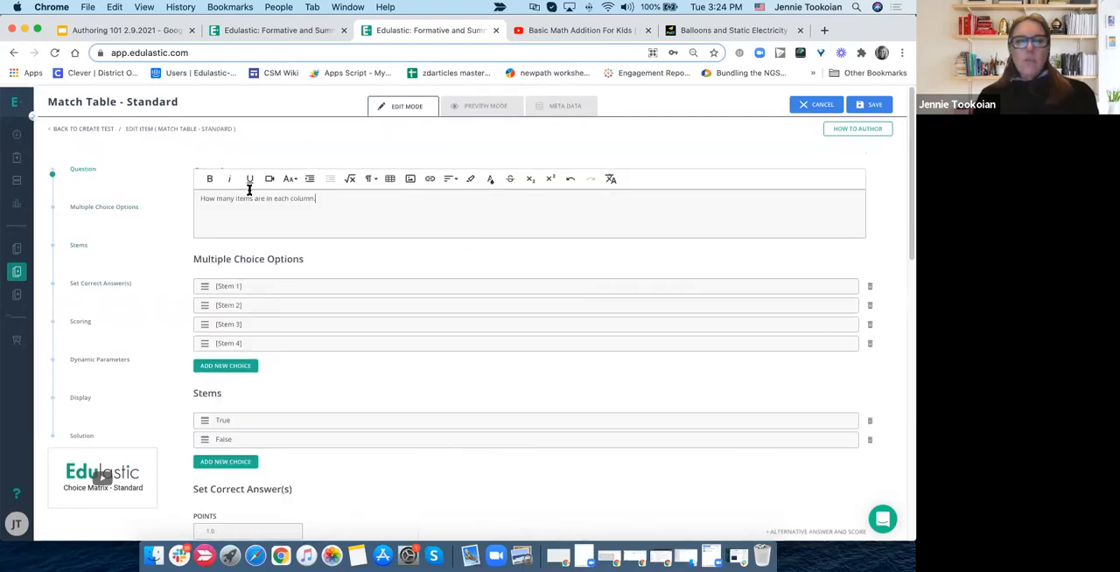
double_click(223, 284)
left_click_drag(253, 286, 208, 289)
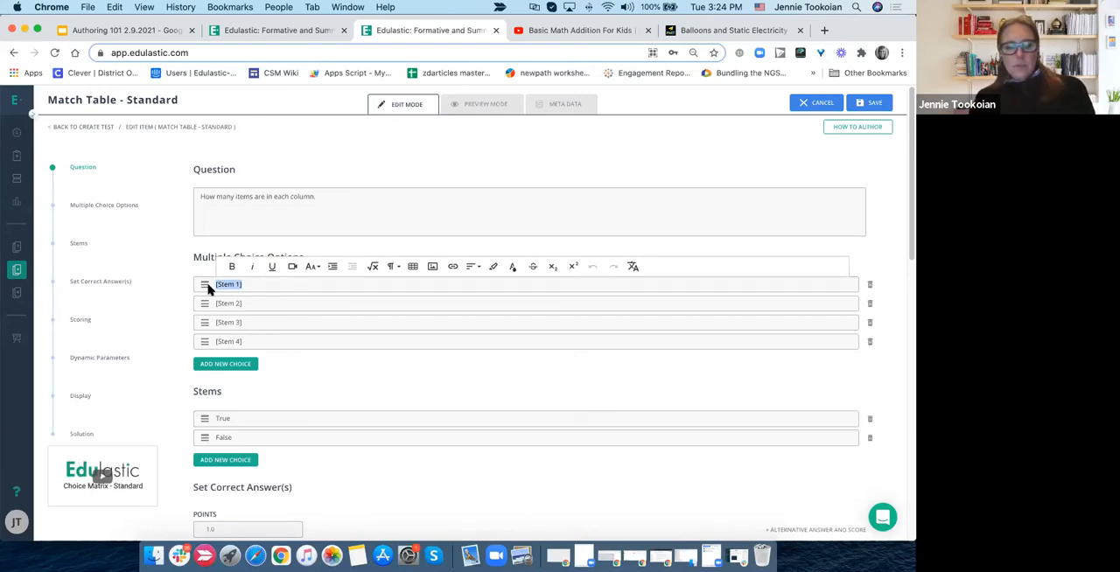
type("x")
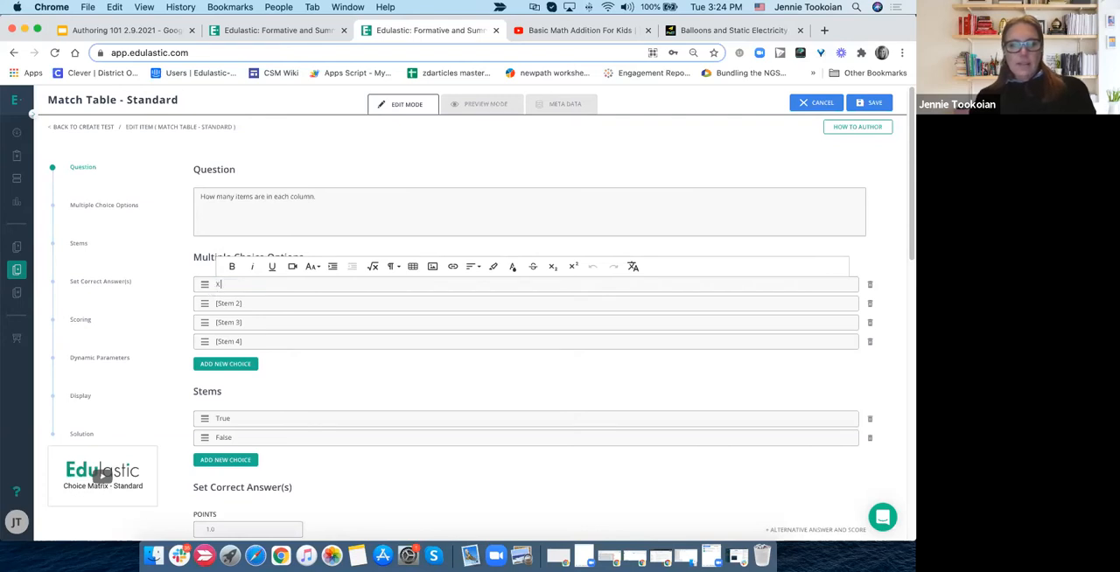
type(" x x")
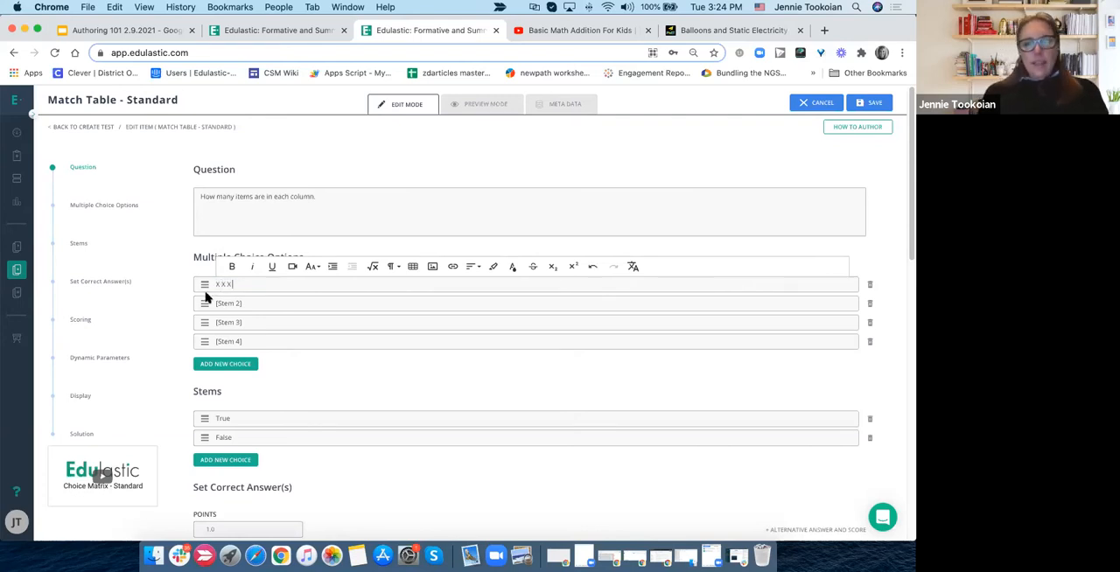
- Try to replace the [Stem 2] placeholder in the second option with the eyes picture '.jpg from Downloads
triple_click(229, 303)
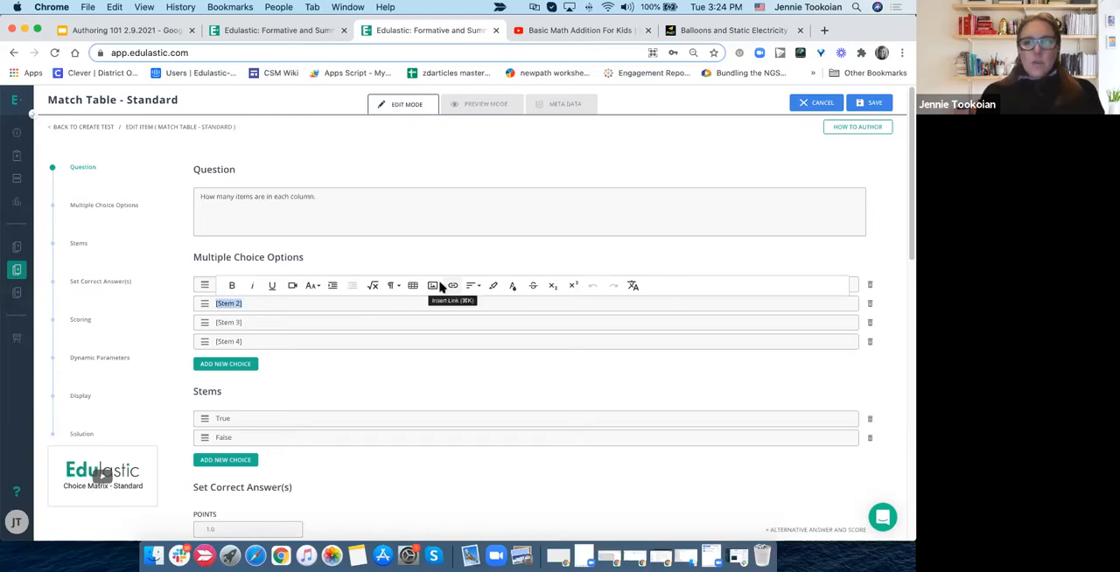
left_click(432, 287)
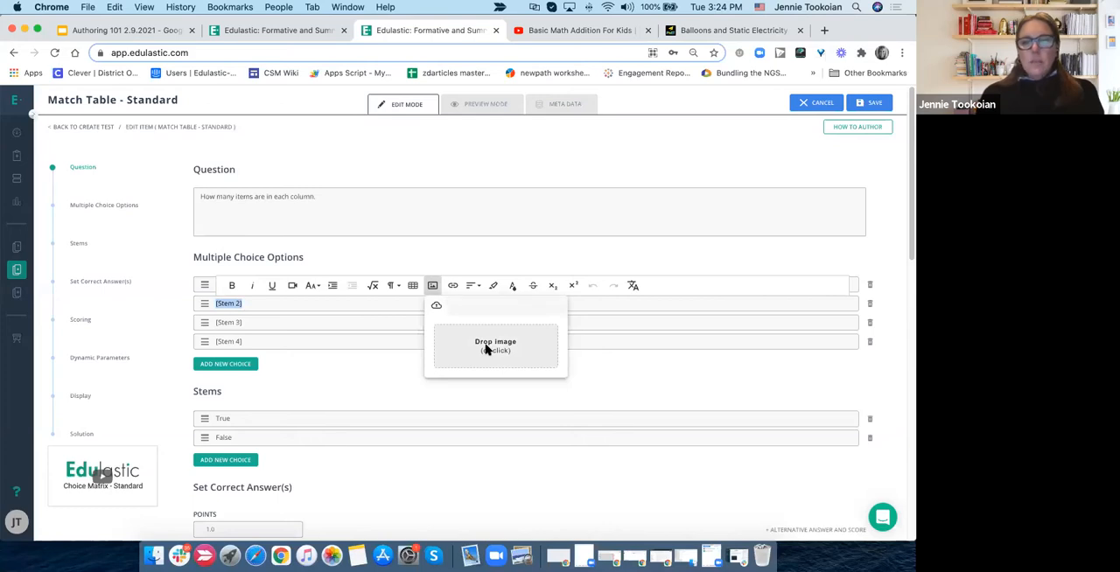
left_click(487, 349)
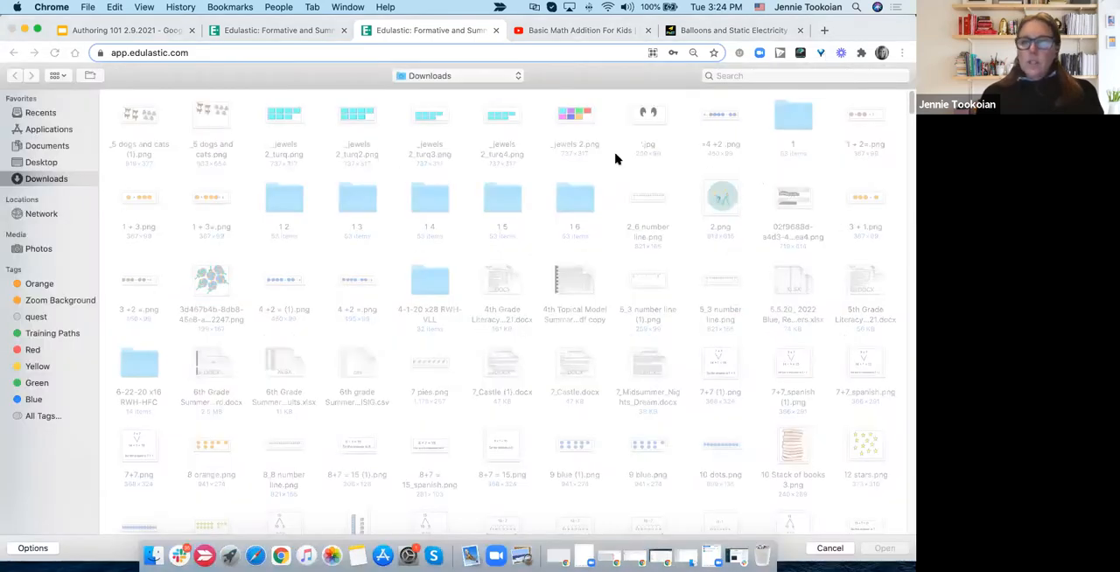
left_click(648, 124)
left_click(877, 548)
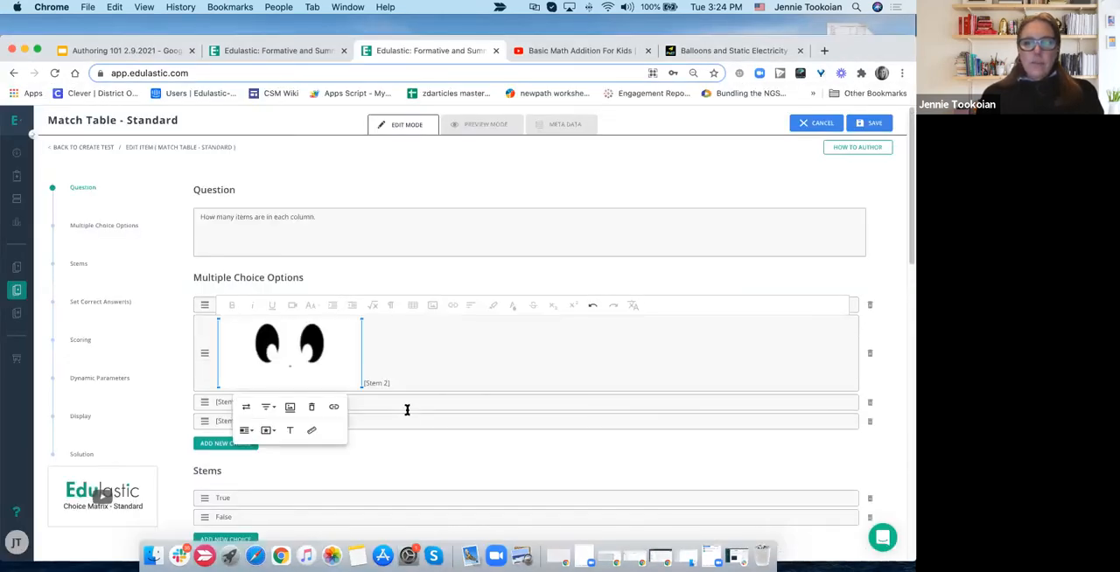
left_click_drag(390, 383, 362, 385)
key("BackSpace")
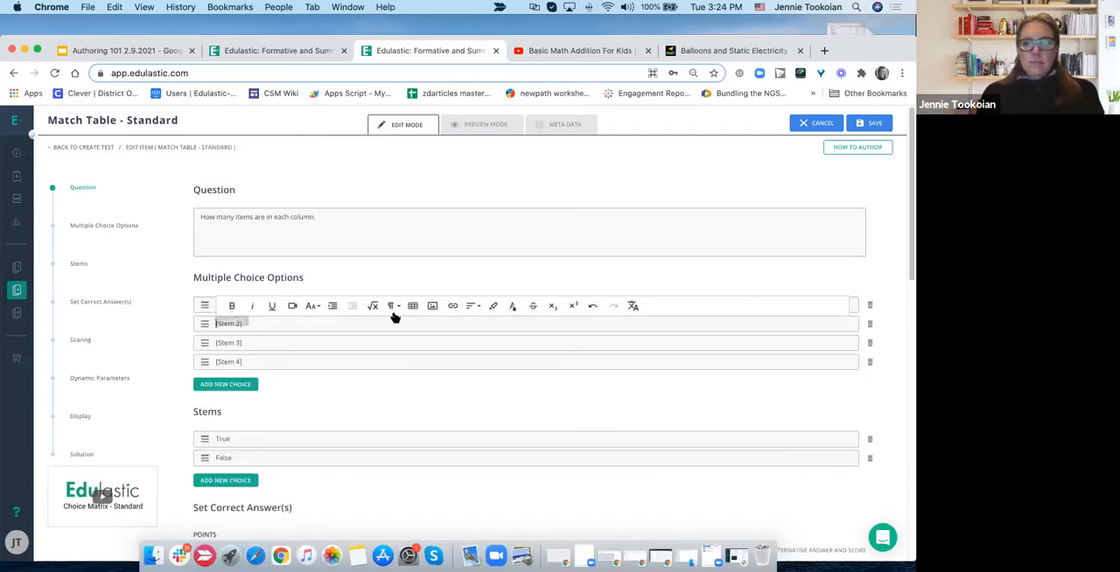
- Insert the eyes picture '.jpg again, in front of the second option's placeholder text
left_click(432, 307)
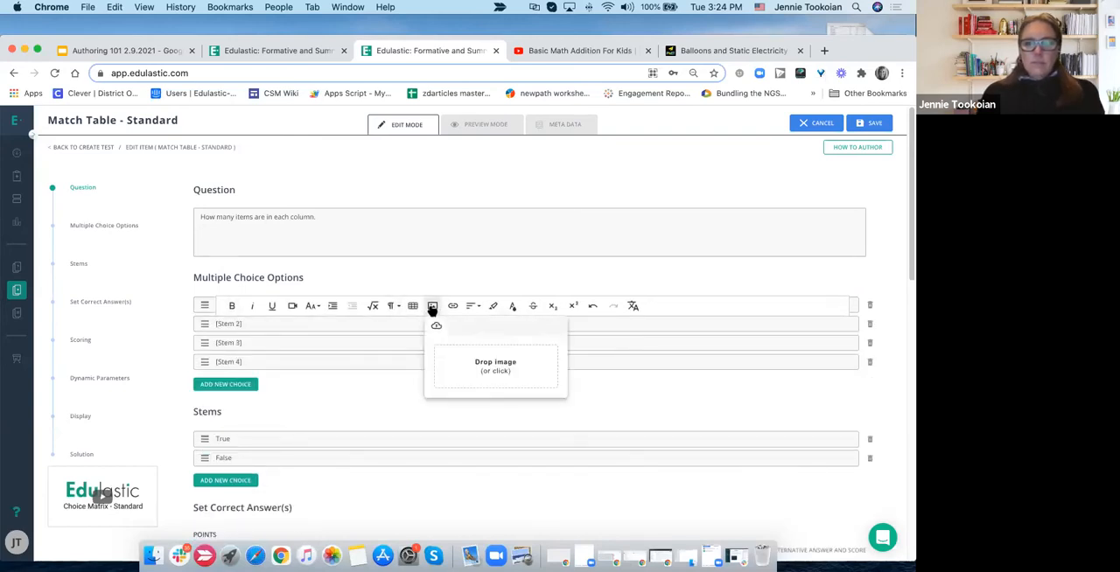
left_click(465, 359)
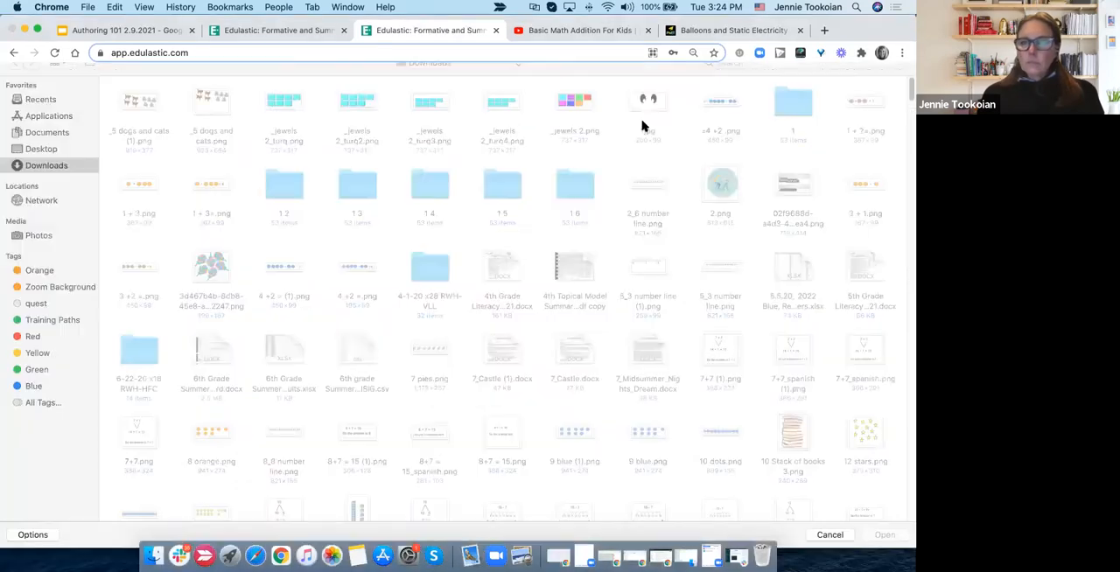
left_click(645, 122)
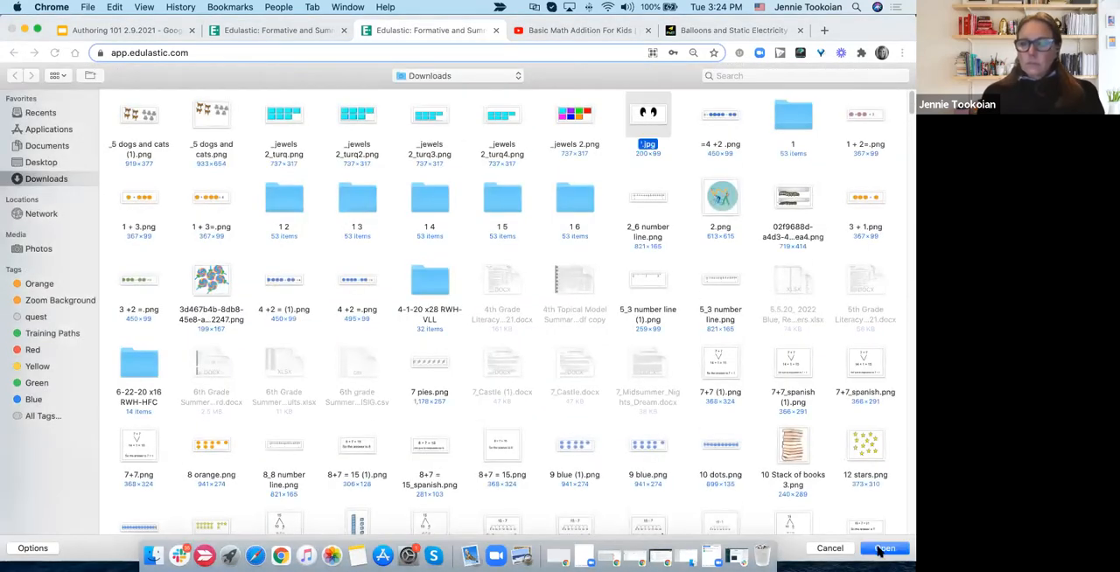
left_click(881, 548)
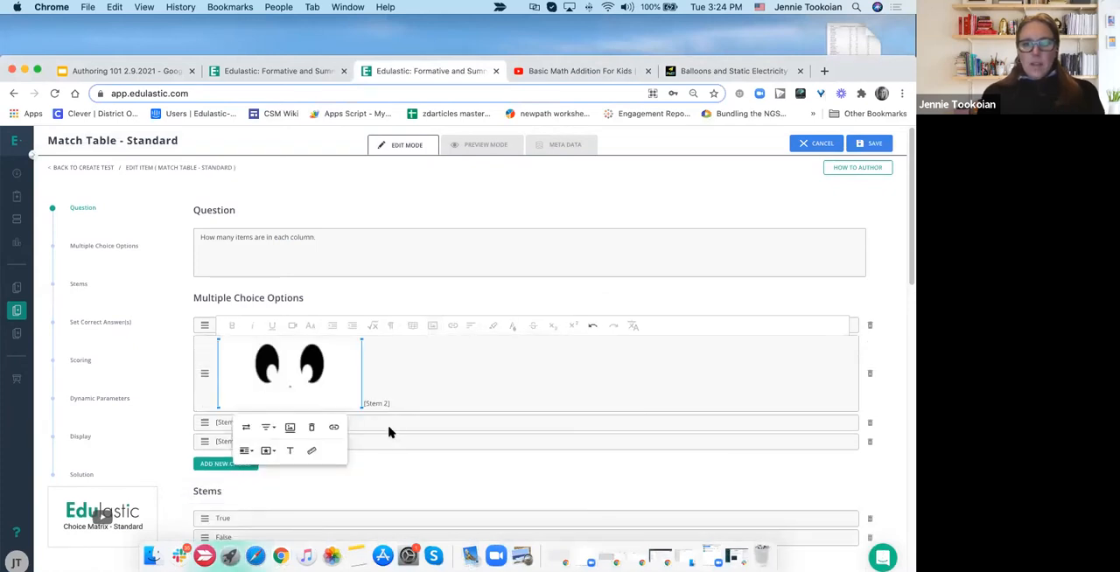
left_click(389, 430)
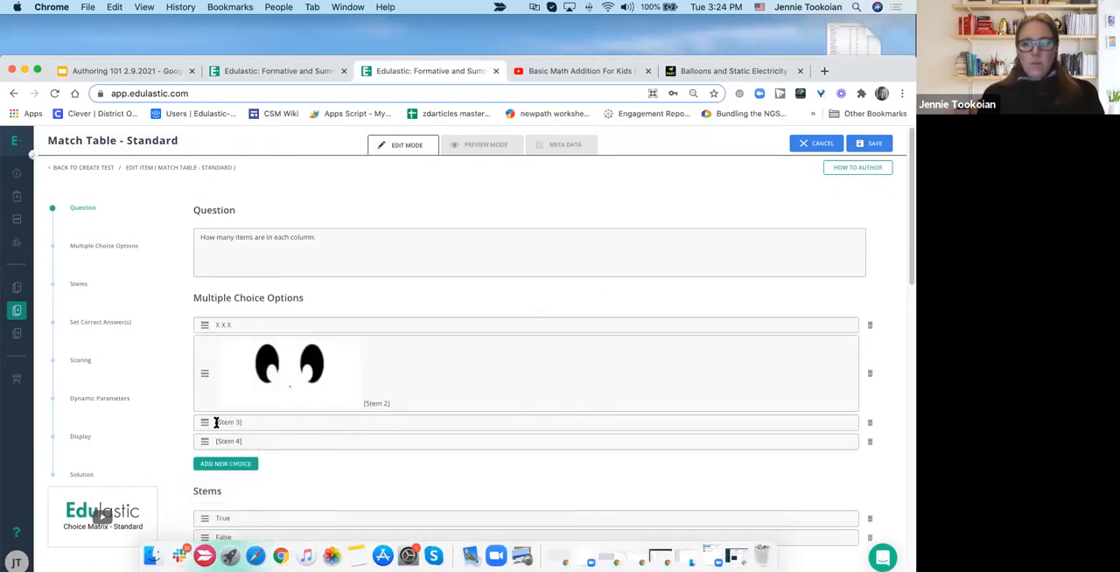
- Replace the third option's placeholder text with the coloured jewels image _jewels 2.png from Downloads
triple_click(246, 422)
key("BackSpace")
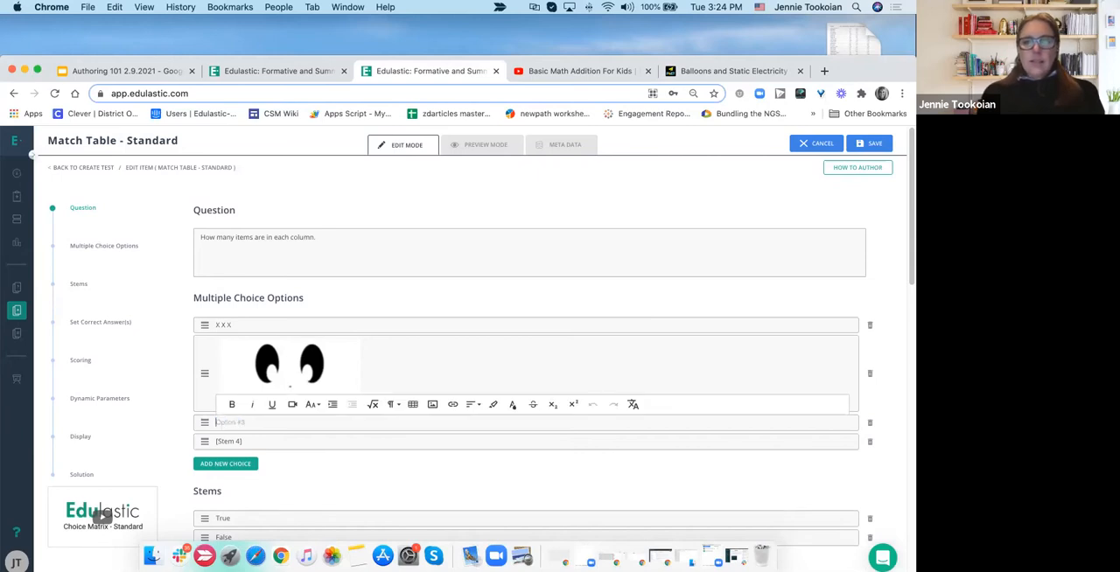
left_click(433, 405)
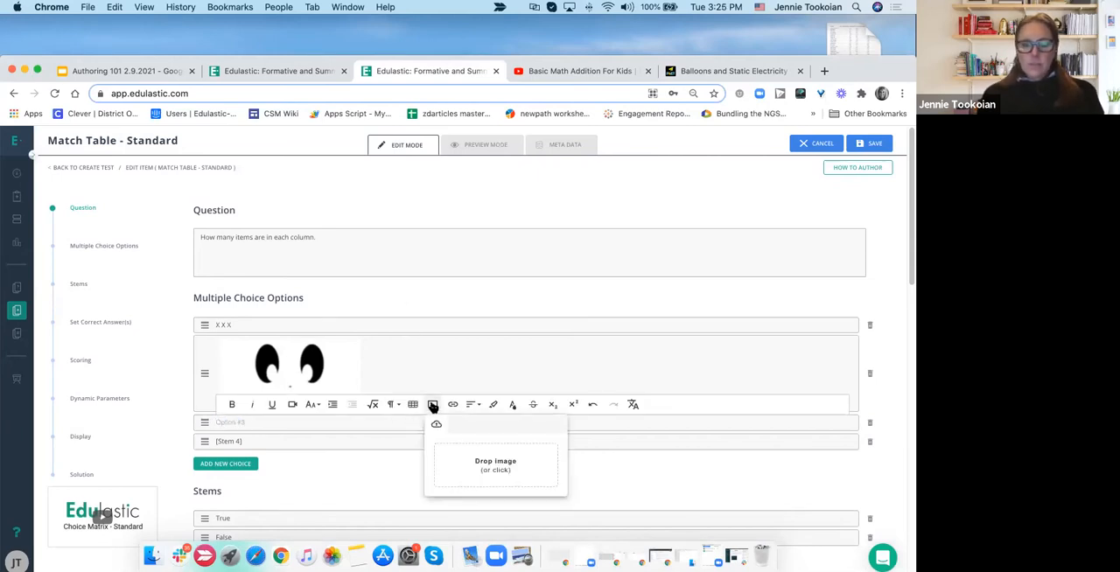
left_click(479, 460)
left_click(577, 119)
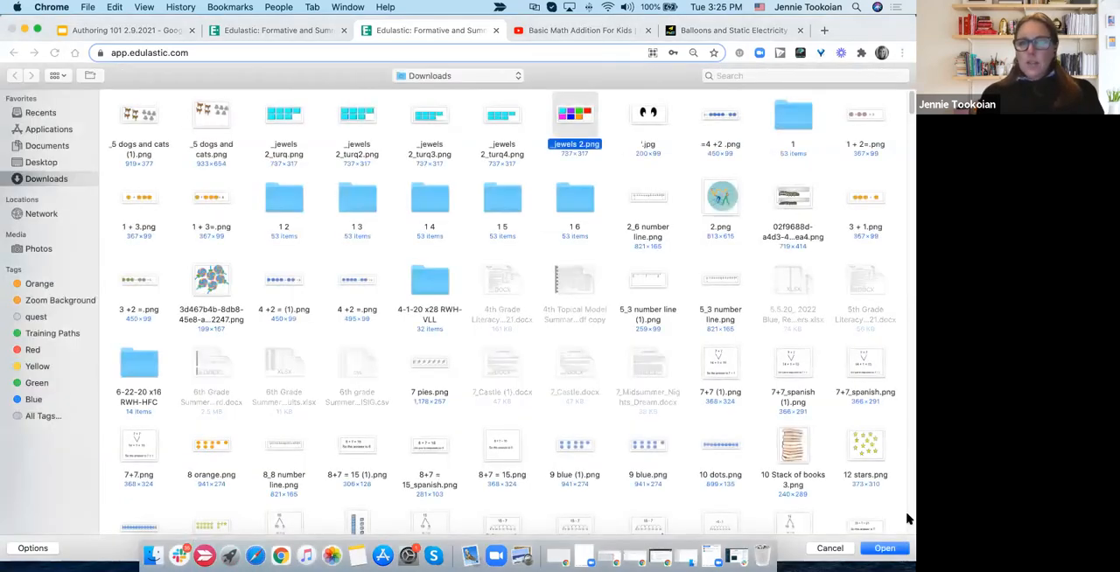
left_click(885, 548)
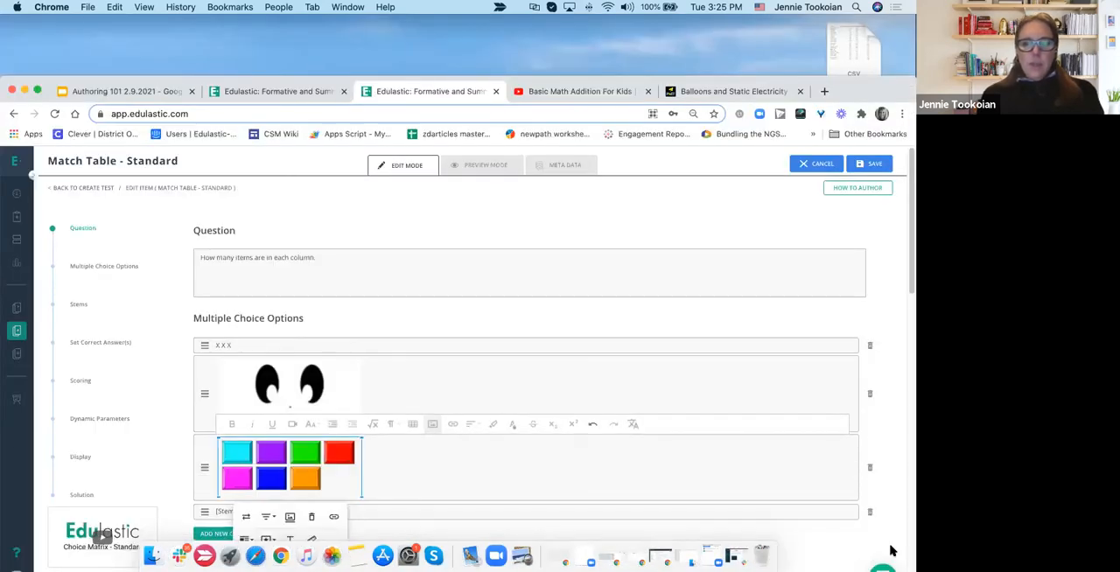
- Try to shrink the eyes picture in the second option and remove the placeholder text beside it
scroll(532, 356, "down", 3)
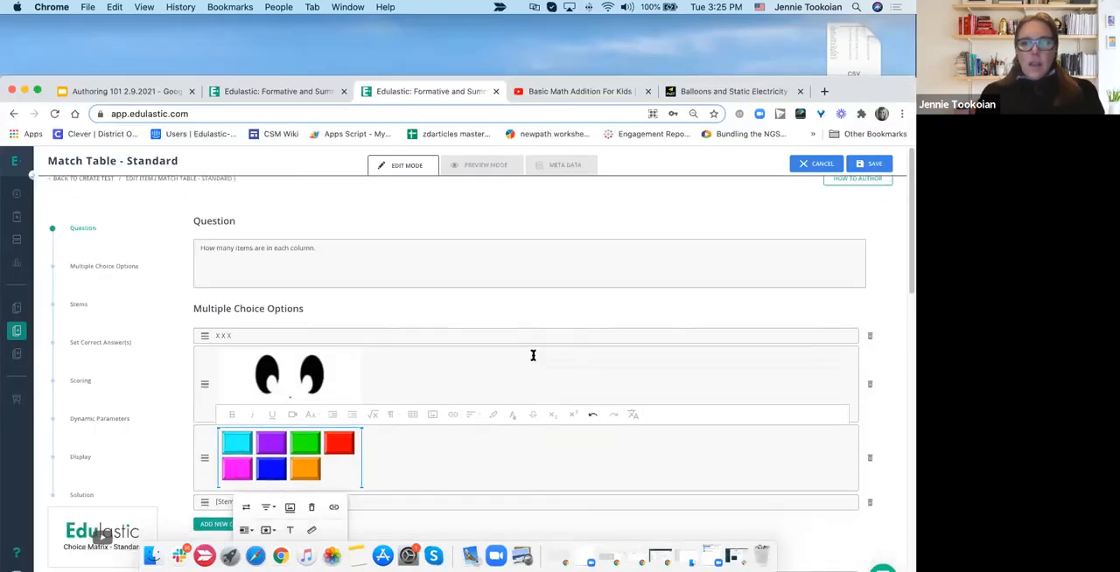
left_click(505, 257)
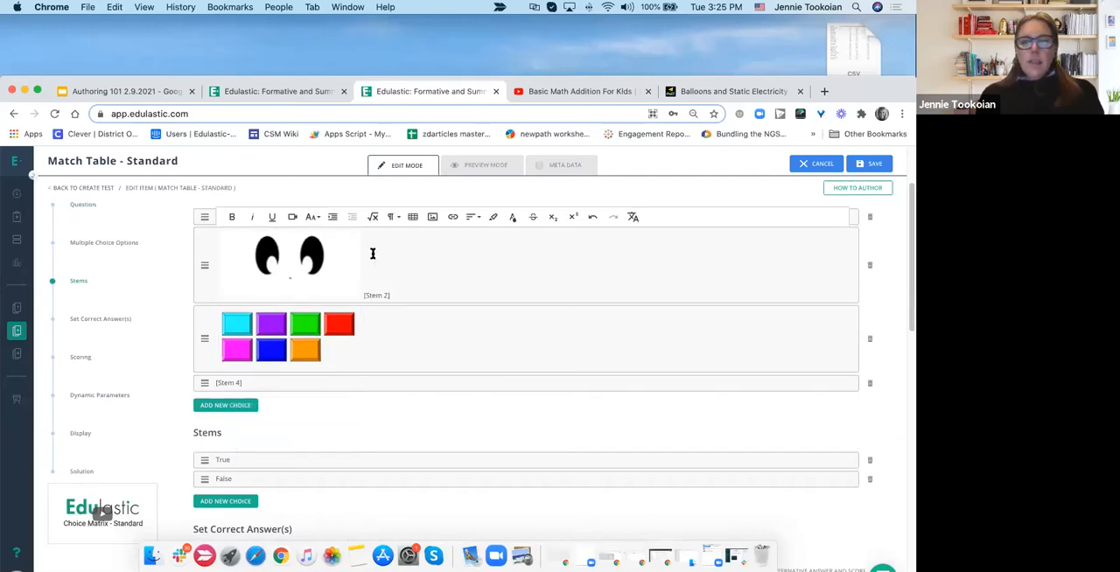
left_click(338, 280)
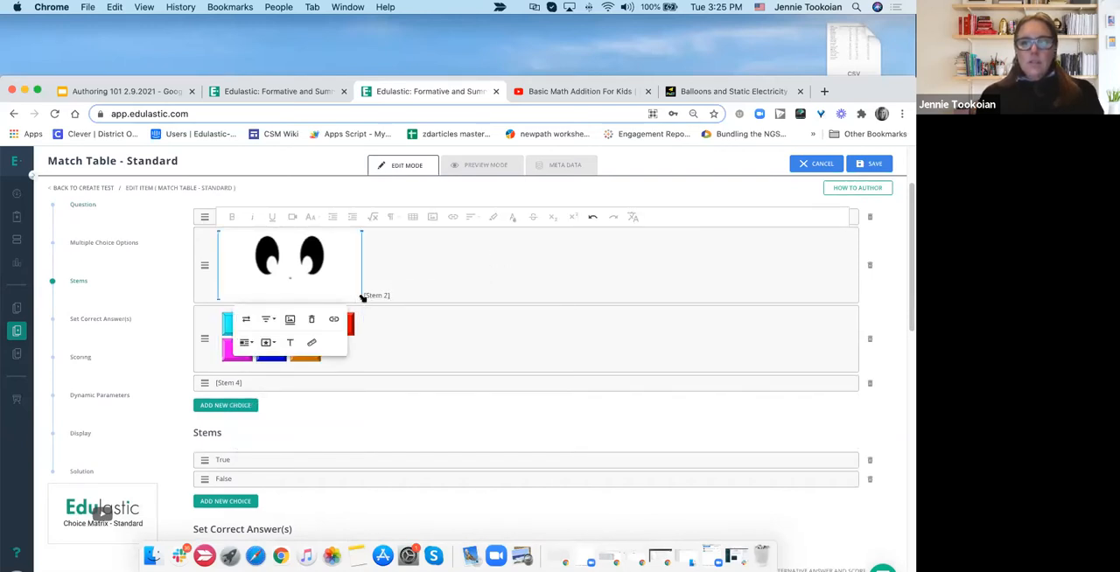
left_click_drag(361, 299, 281, 267)
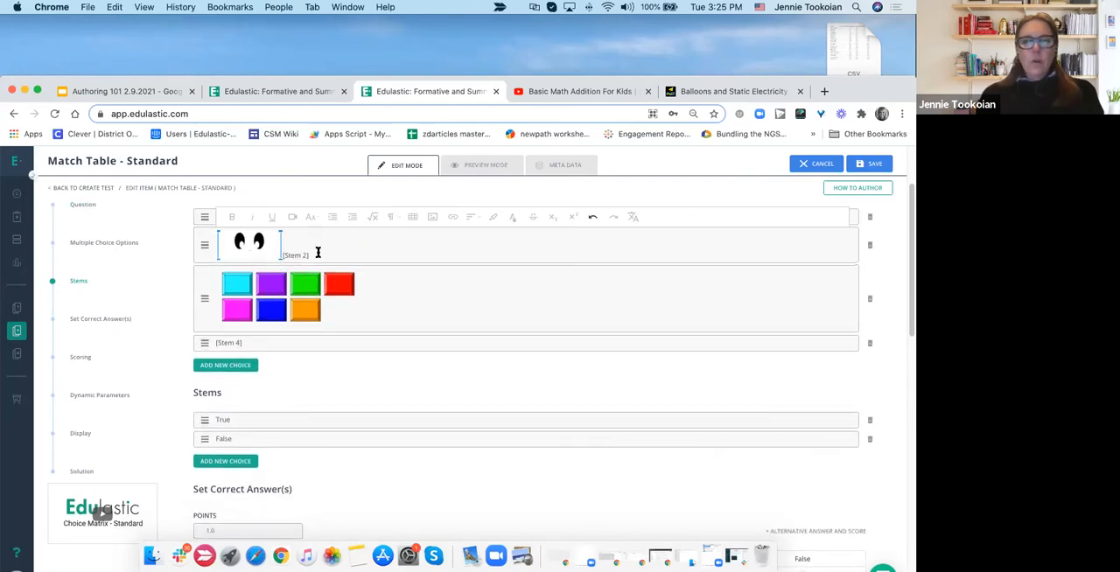
key("BackSpace")
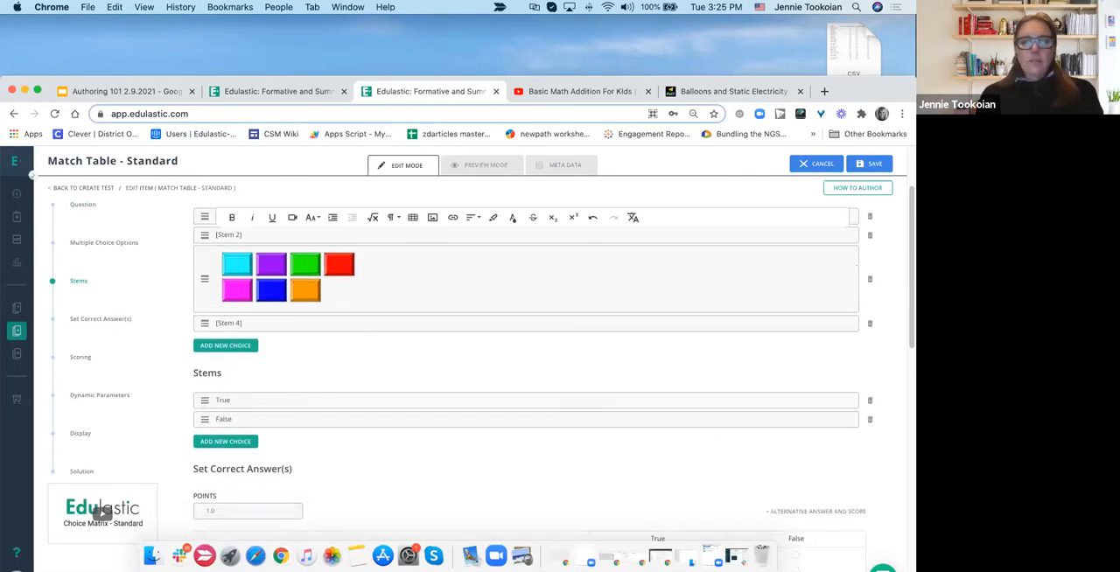
- Clear the [Stem 2] text from the second option and insert the eyes picture '.jpg in its place
left_click_drag(243, 234, 216, 234)
key("BackSpace")
left_click(433, 217)
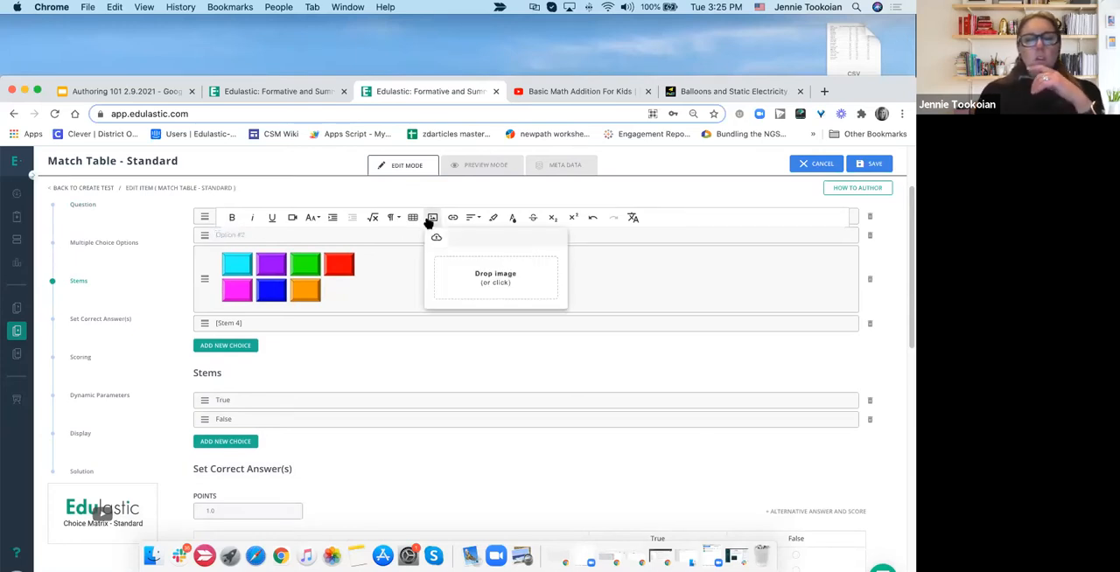
left_click(482, 288)
left_click(652, 117)
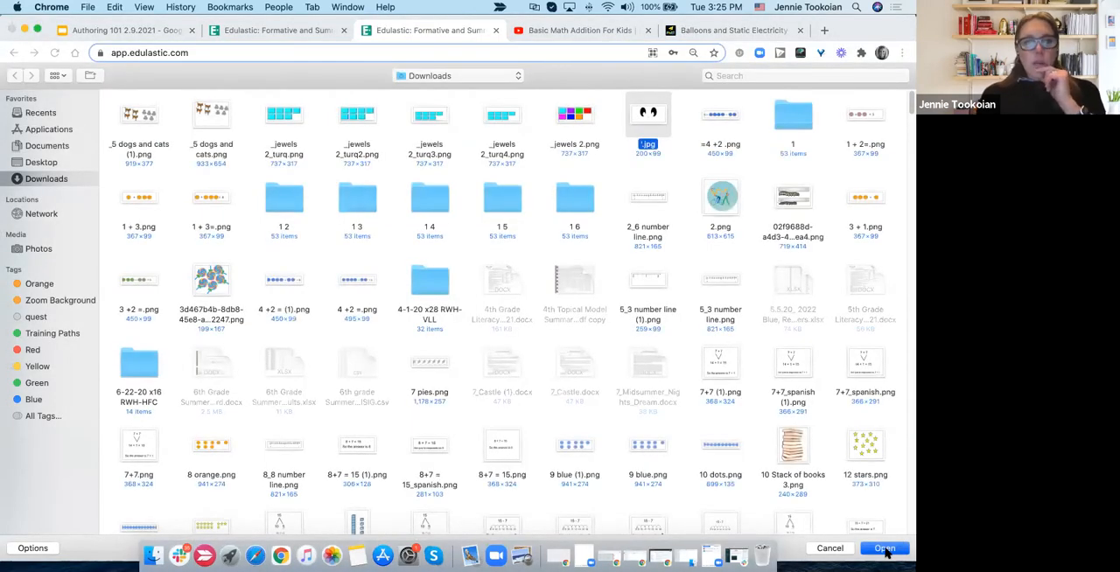
left_click(885, 548)
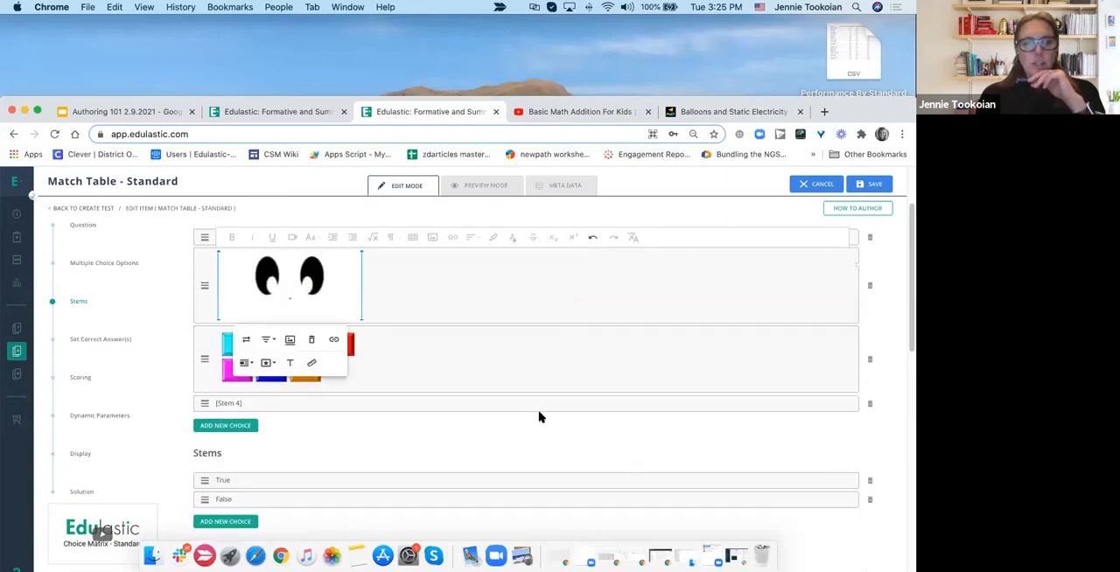
- Shrink the eyes picture in the second option and the coloured jewels picture in the third option
left_click_drag(361, 320, 308, 294)
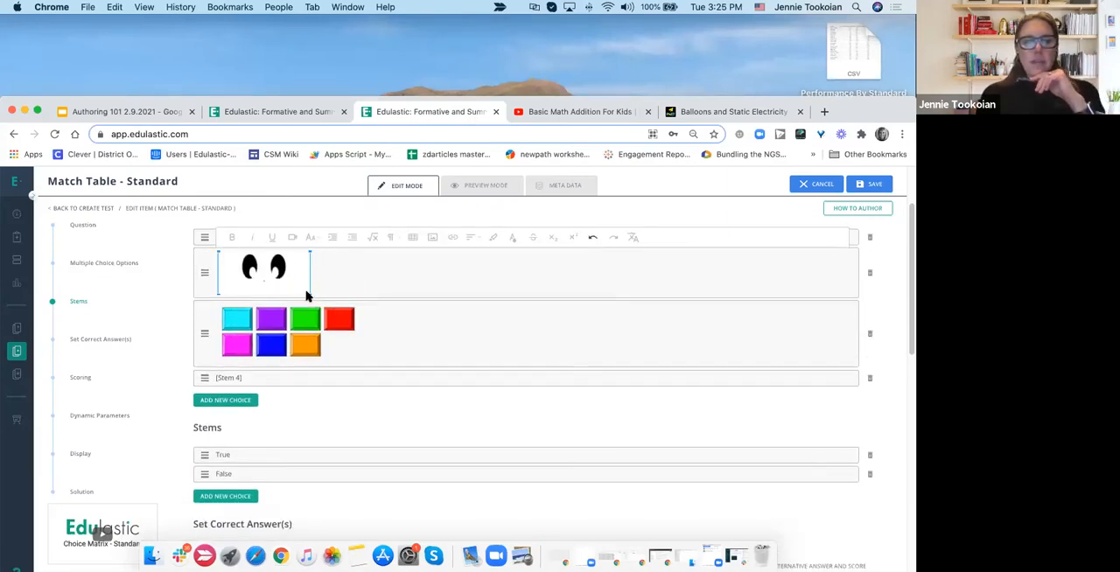
left_click(295, 337)
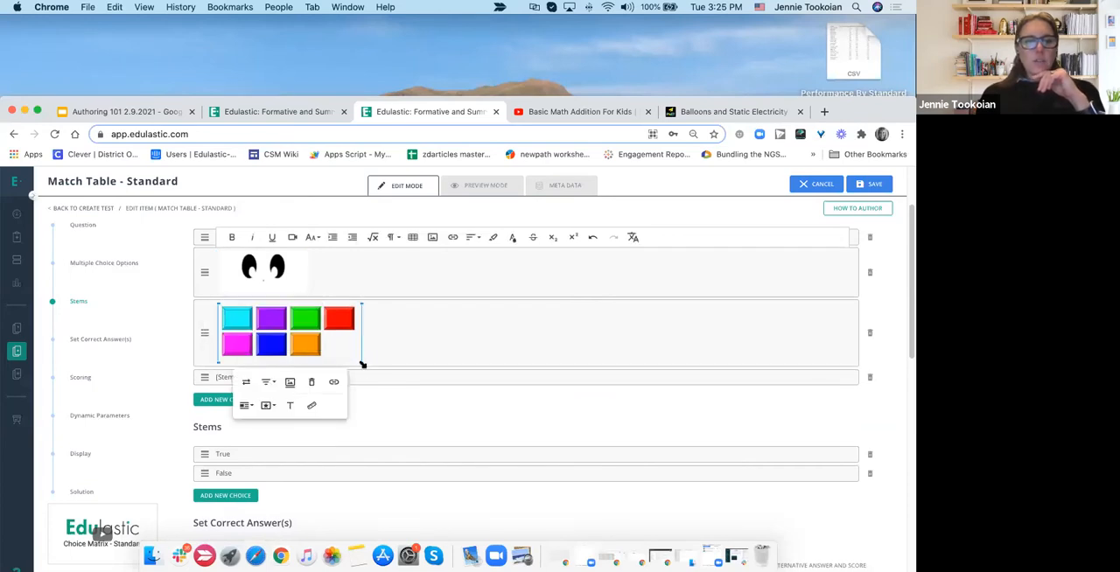
left_click_drag(361, 363, 322, 348)
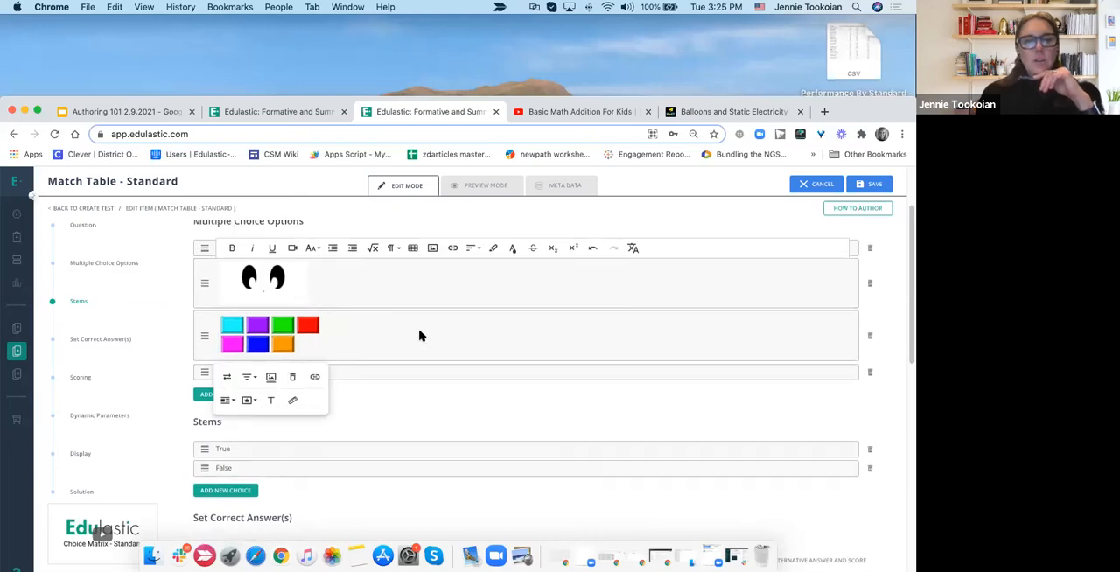
- End the question text with a question mark and delete the fourth option, [Stem 4]
scroll(419, 336, "up", 3)
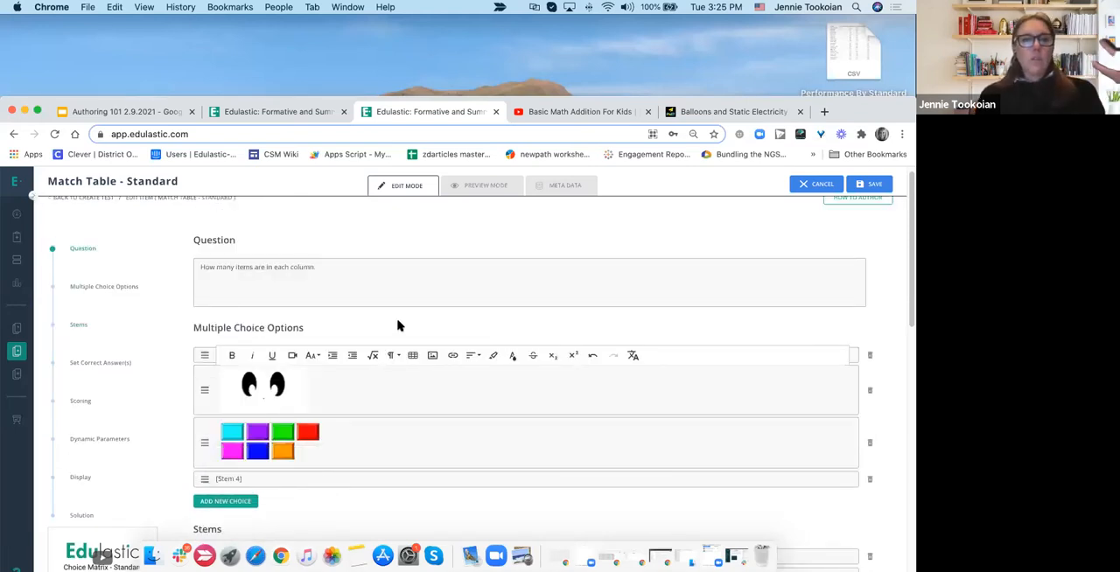
left_click_drag(222, 93, 215, 10)
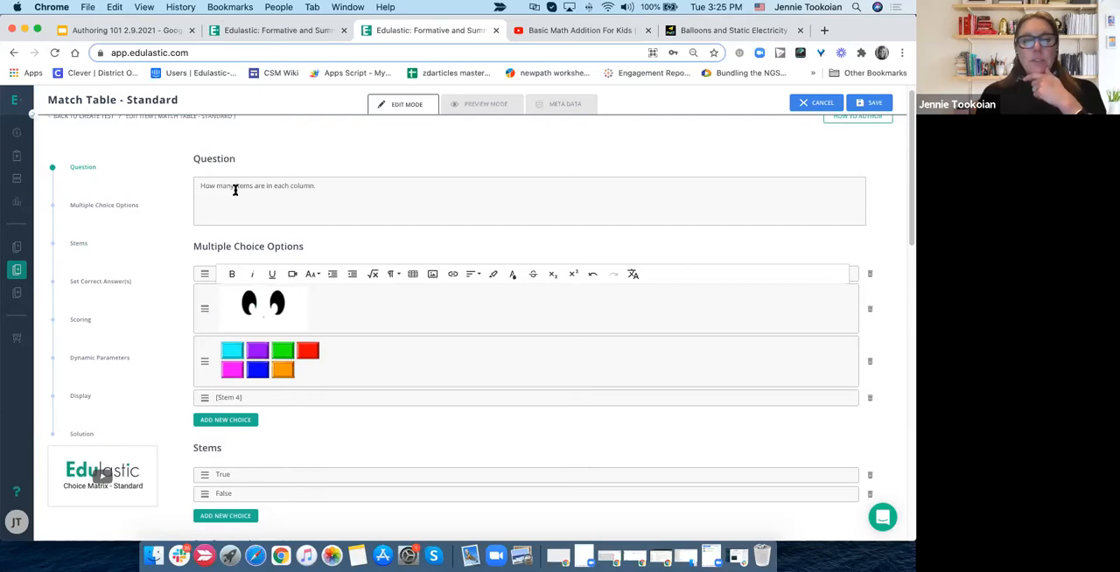
left_click(315, 188)
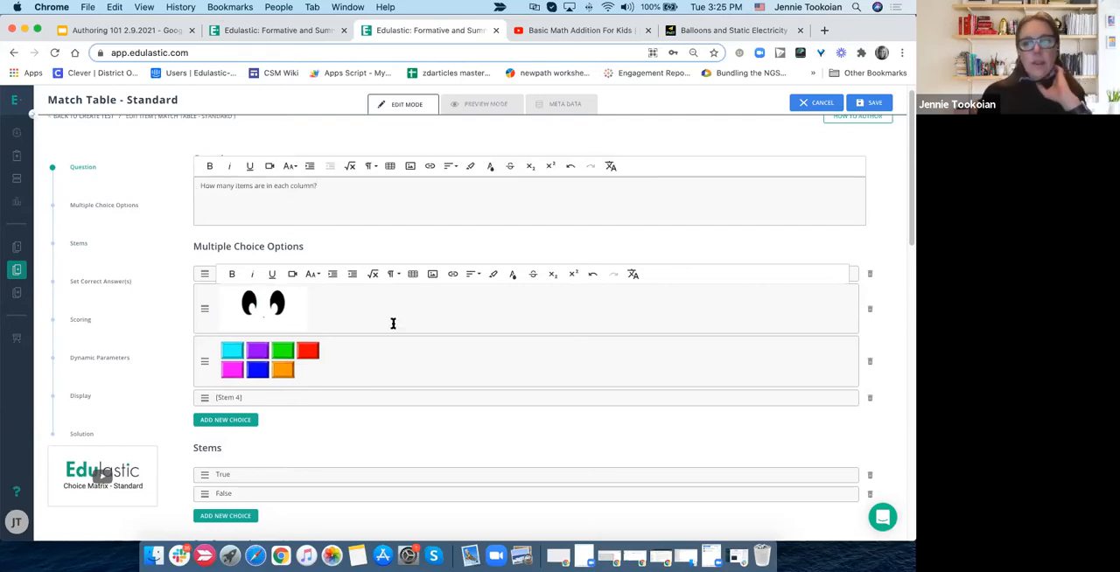
left_click(423, 239)
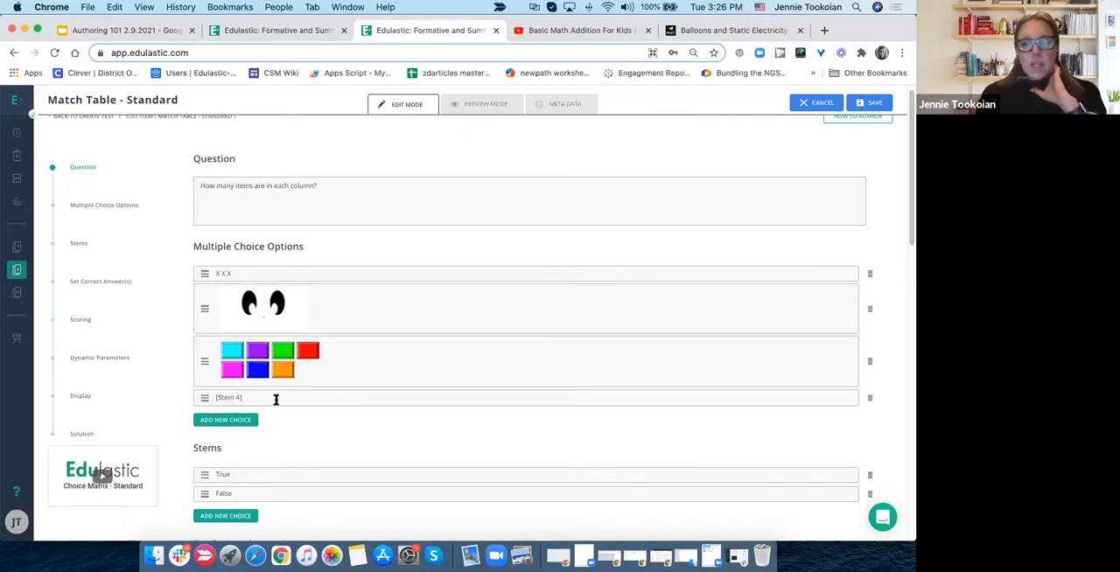
left_click(870, 400)
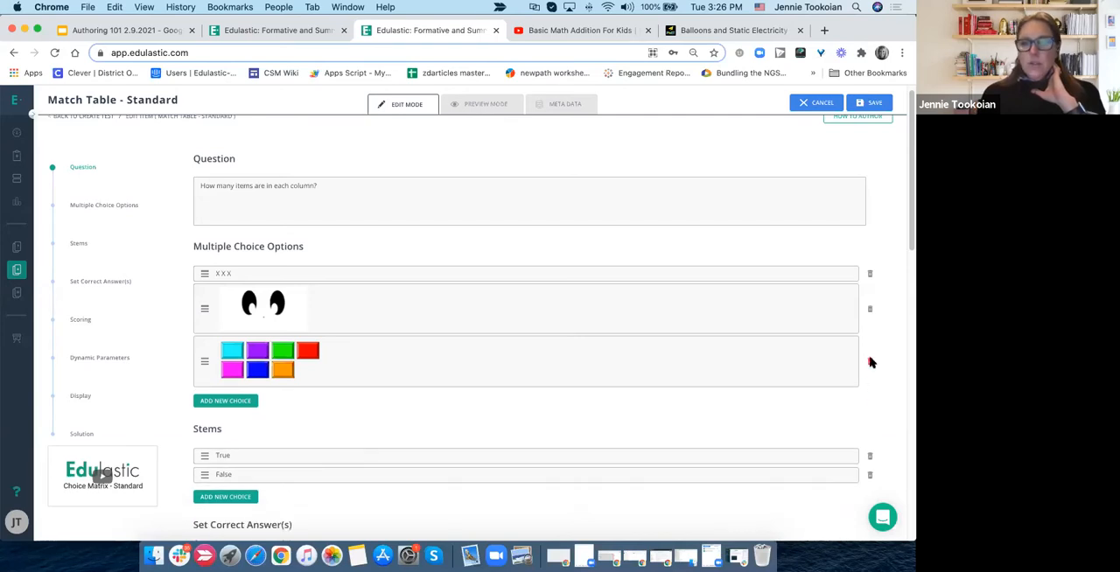
- Preview the question to check the table's column headings, and return to editing
scroll(773, 433, "down", 1)
scroll(773, 433, "down", 3)
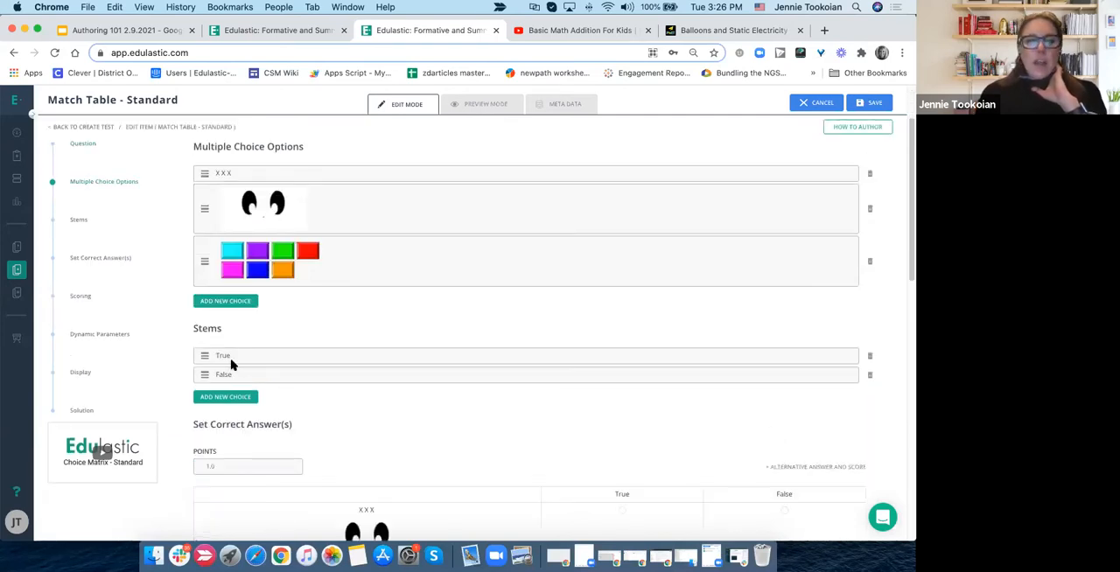
left_click(486, 105)
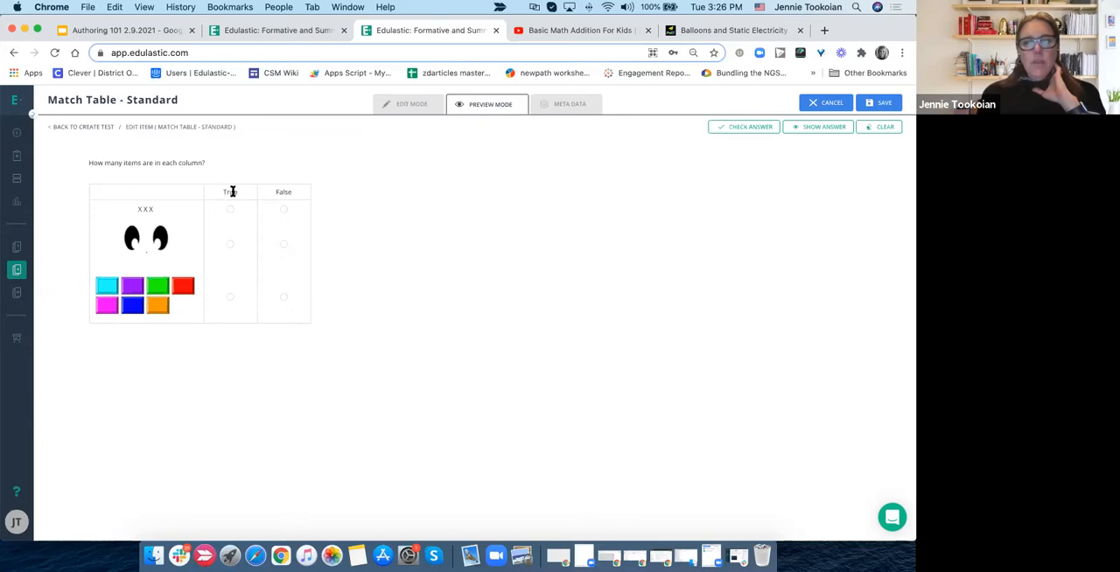
left_click_drag(271, 192, 357, 196)
left_click(359, 194)
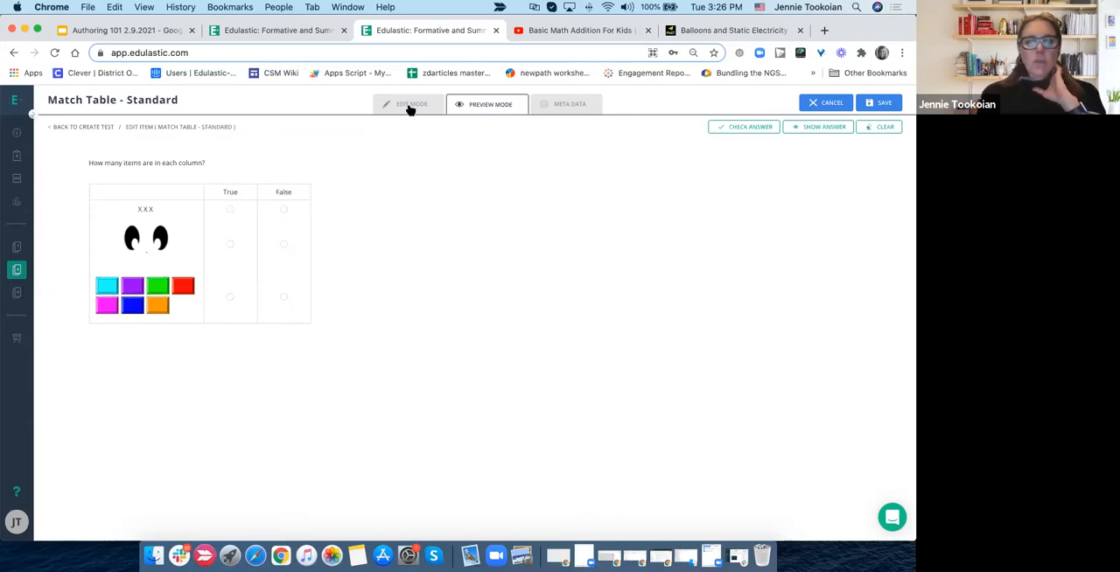
left_click(409, 106)
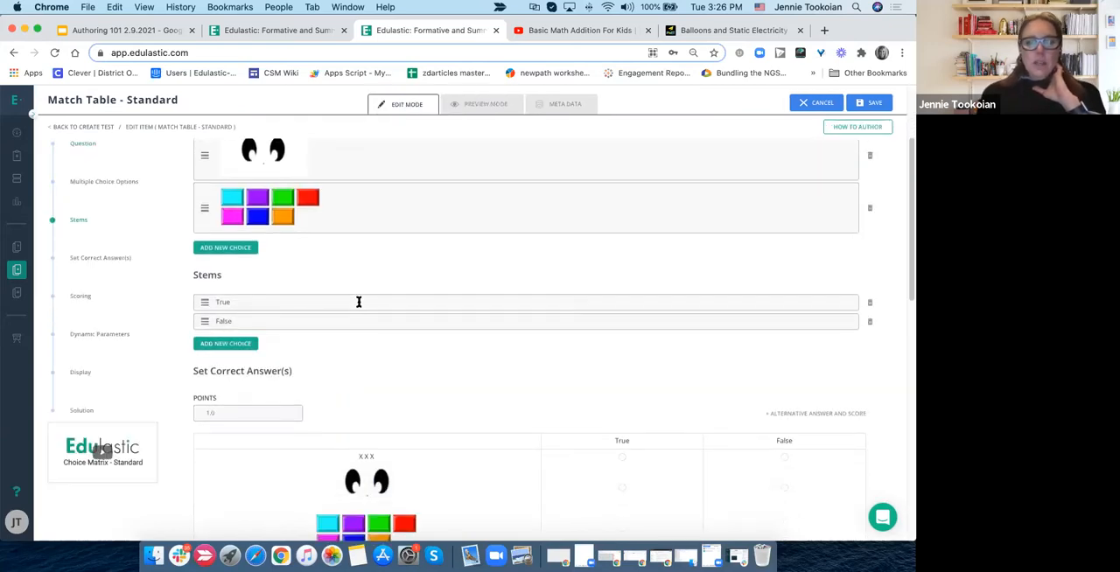
- Replace the True and False stems with 3 and 2, and add a third stem reading 7
double_click(227, 302)
type("3")
double_click(221, 321)
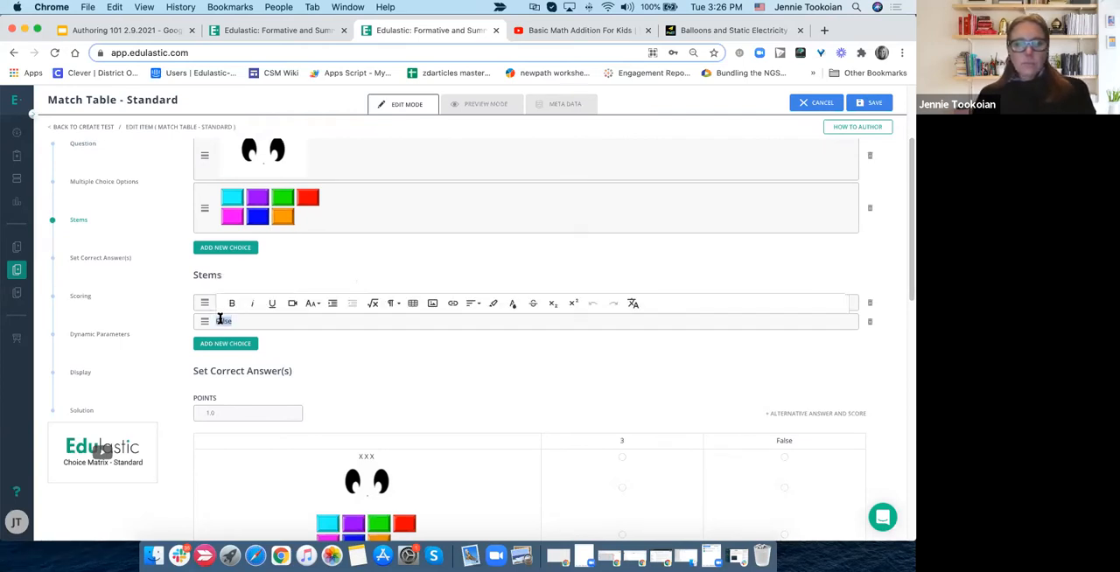
type("2")
left_click(221, 342)
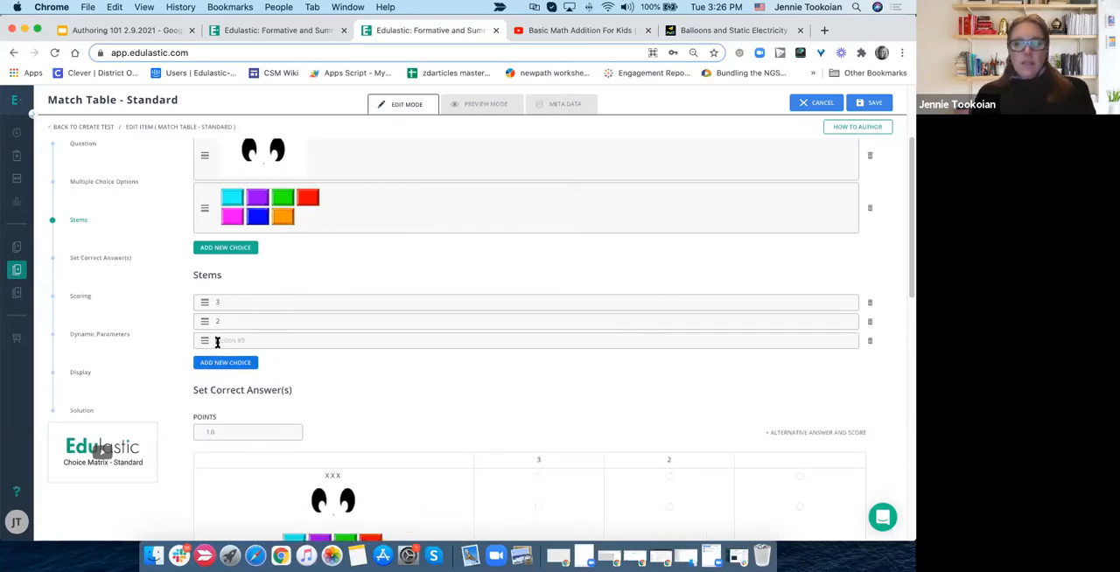
left_click(217, 342)
type("7")
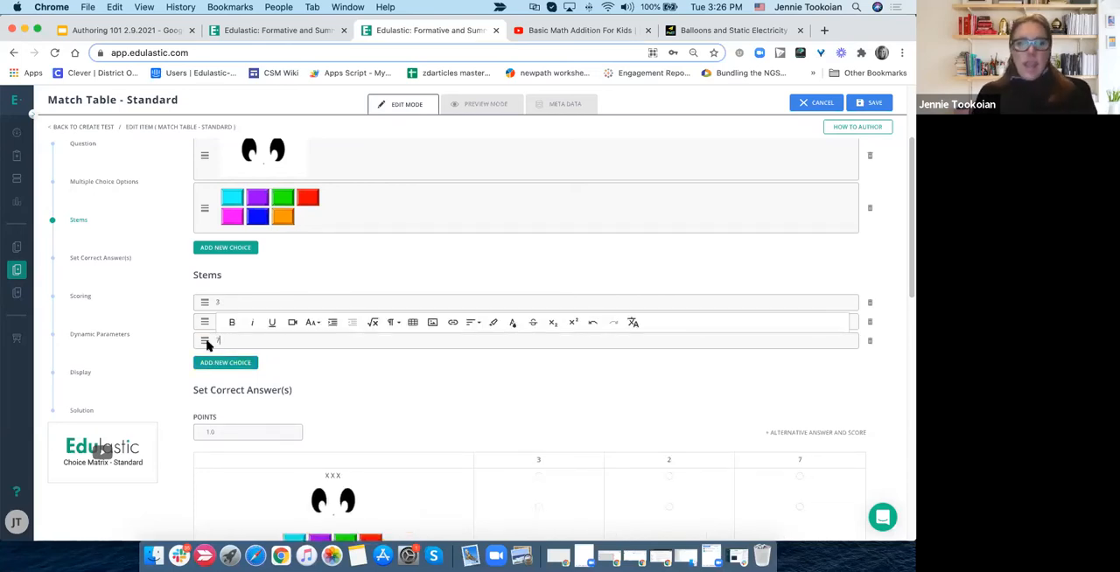
- Move stem 2 above stem 3, and move the jewels option above the eyes option
left_click(178, 329)
left_click_drag(204, 324, 203, 299)
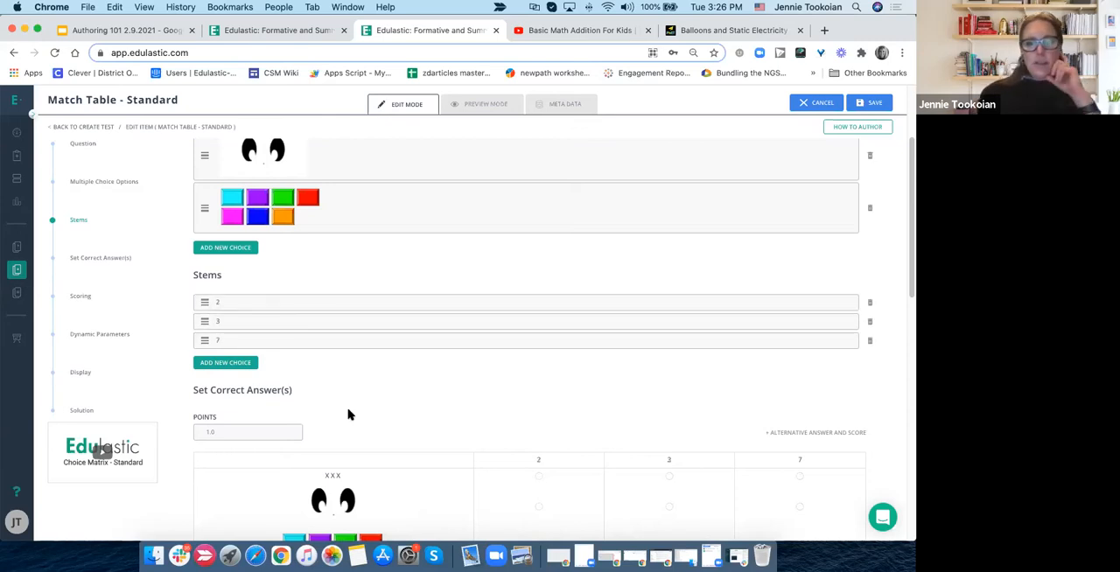
scroll(356, 404, "down", 1)
scroll(355, 400, "up", 5)
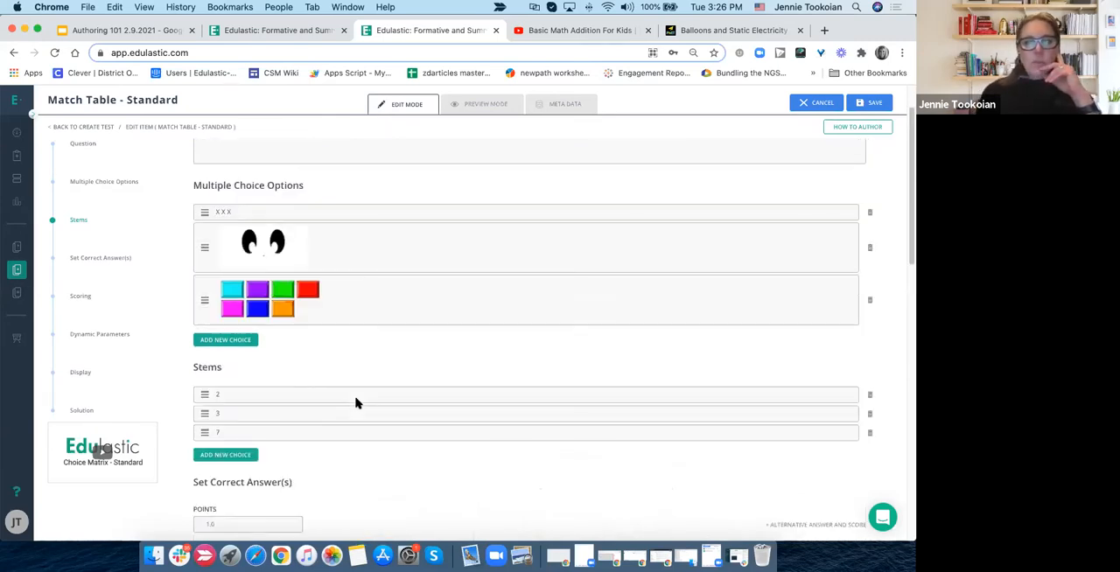
left_click_drag(205, 363, 202, 313)
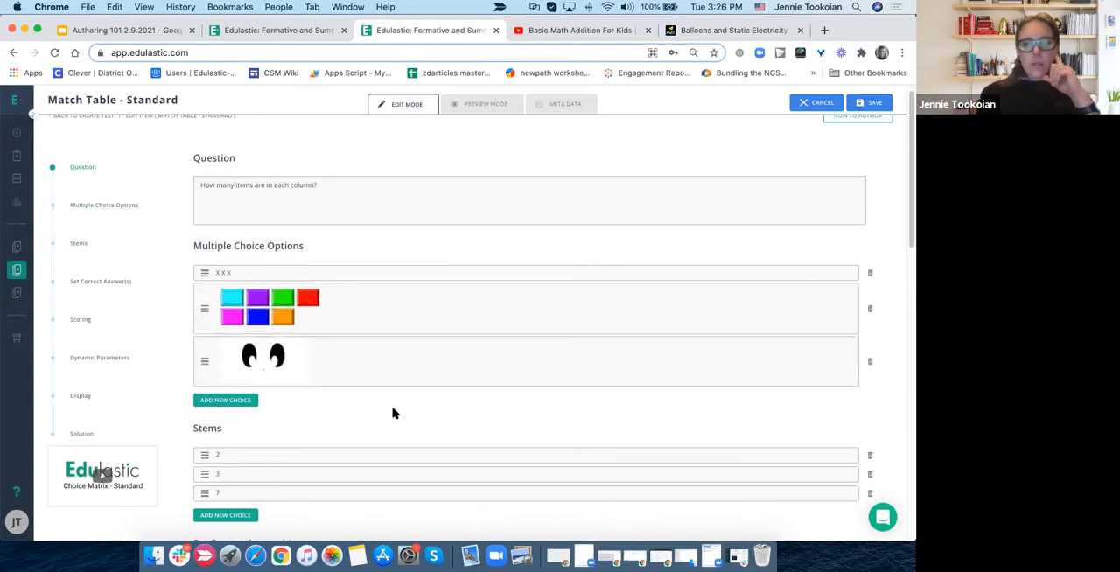
- Preview the reordered match table, and return to editing to look over the correct-answer grid
left_click(483, 107)
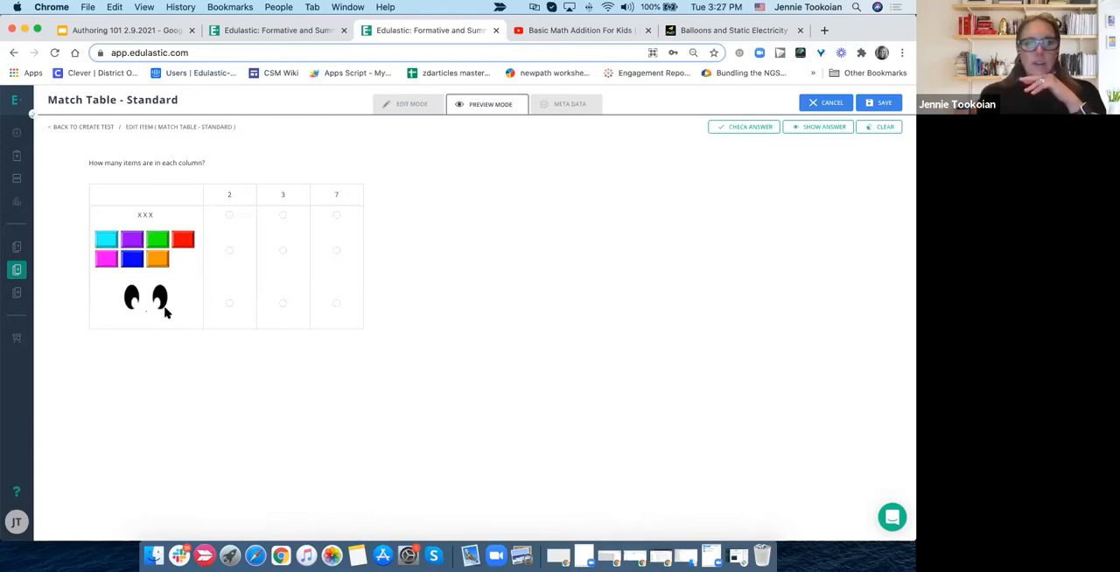
left_click(410, 105)
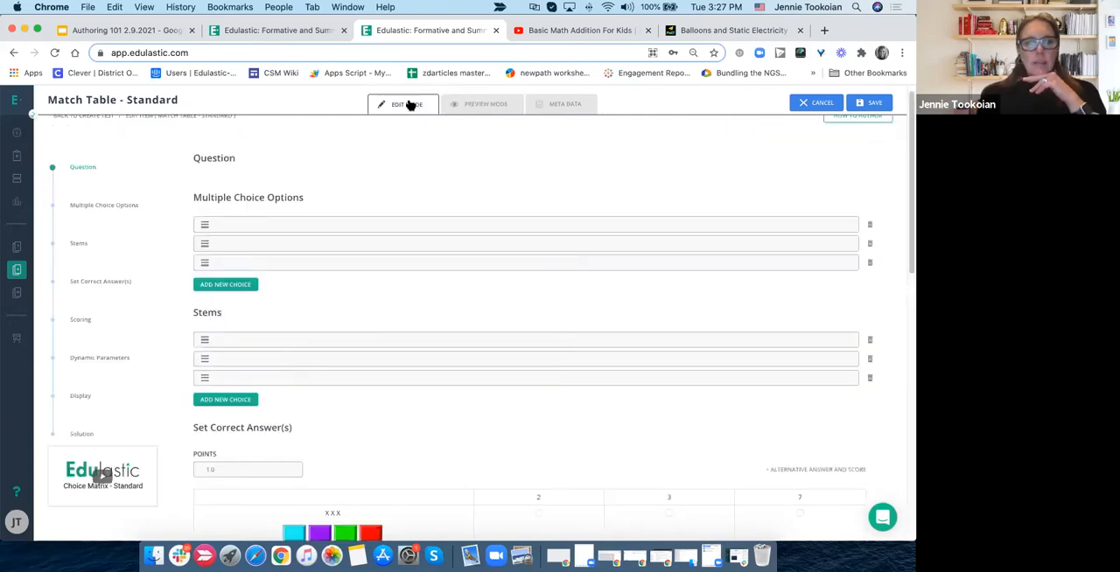
scroll(365, 331, "down", 3)
scroll(366, 331, "down", 3)
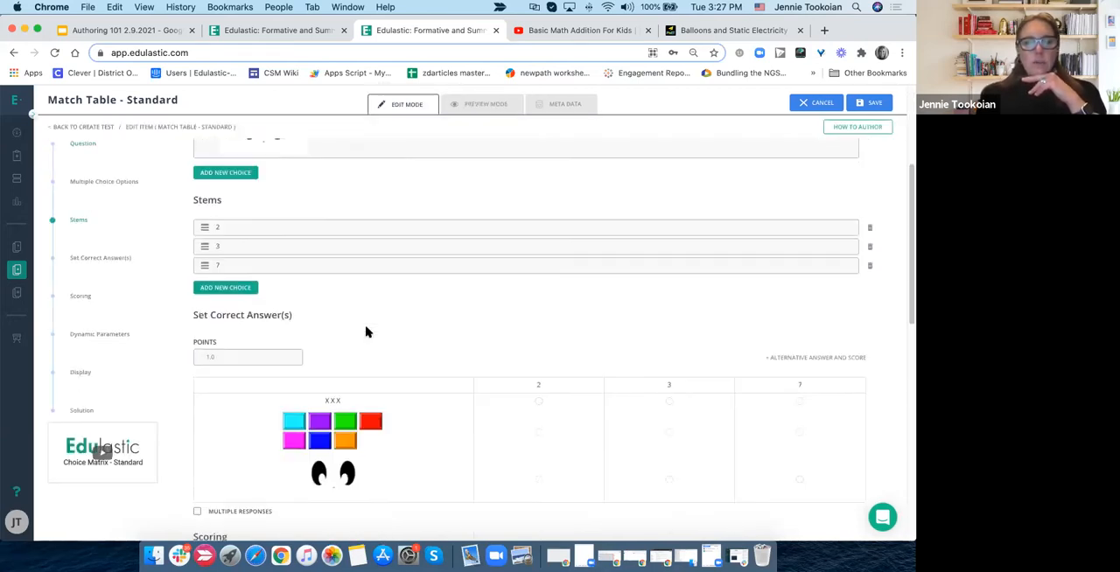
scroll(366, 330, "down", 2)
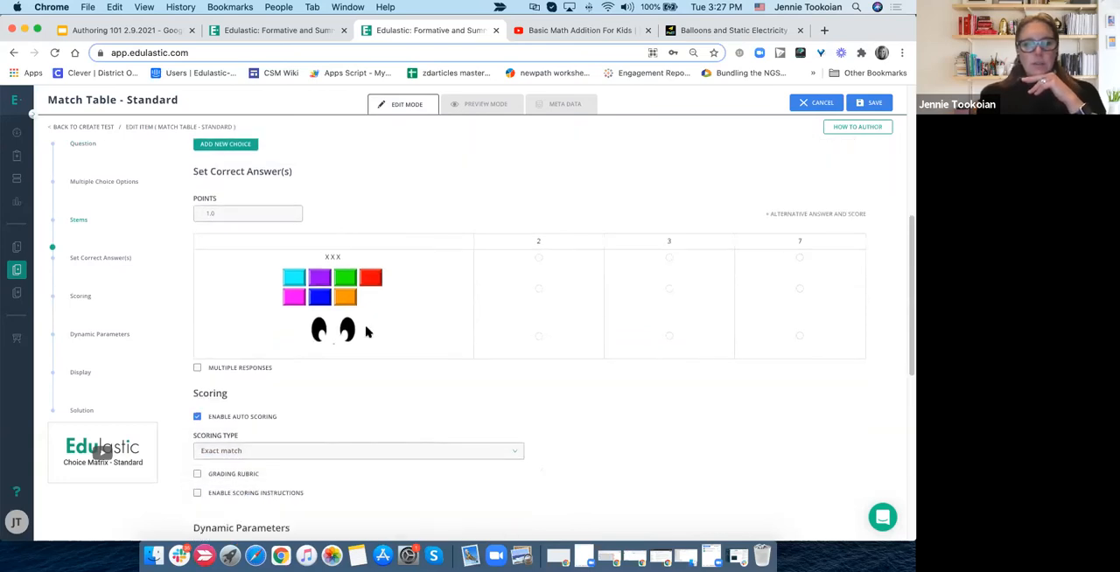
scroll(366, 331, "up", 5)
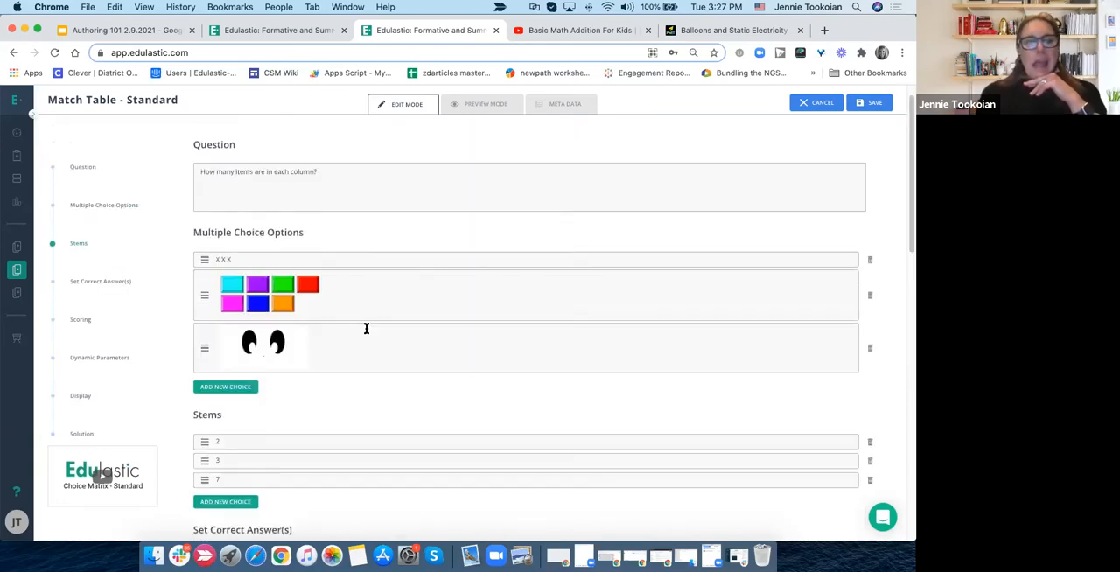
- Make the question text "How many items are in each column?" bold
left_click(254, 203)
triple_click(248, 196)
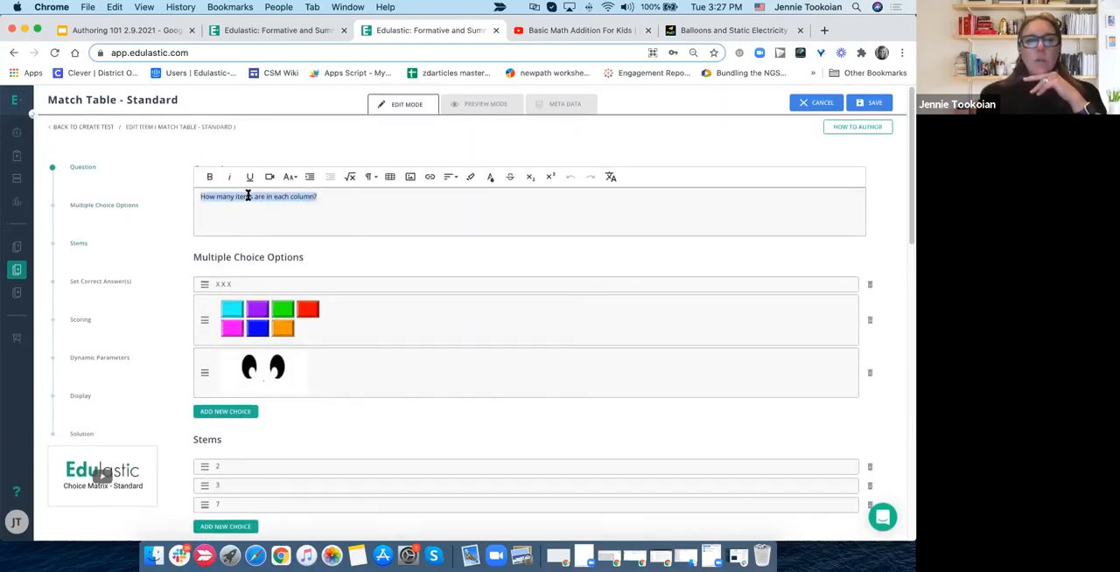
left_click(210, 178)
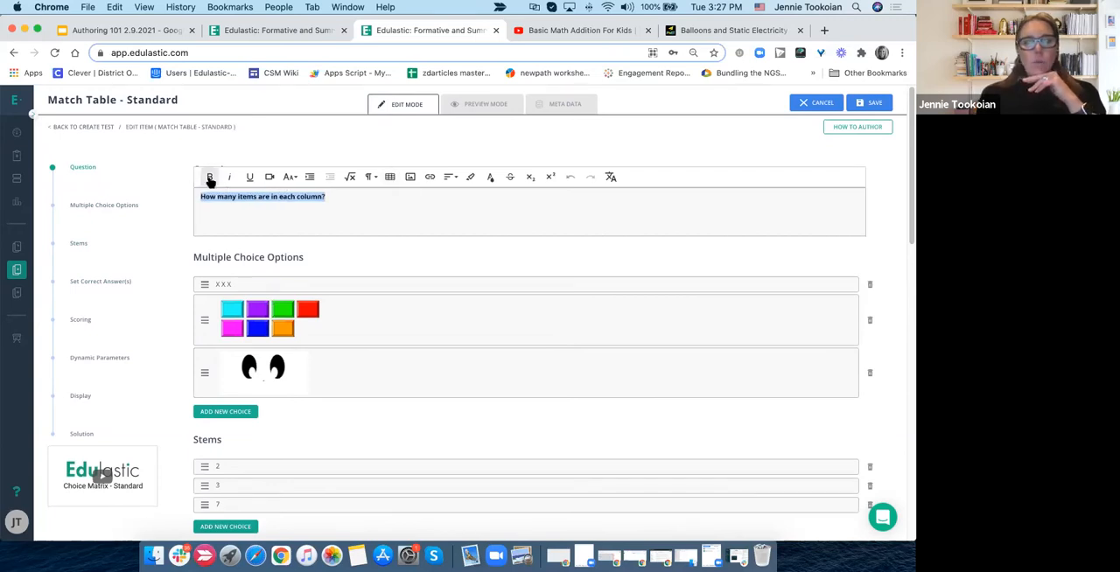
left_click(306, 224)
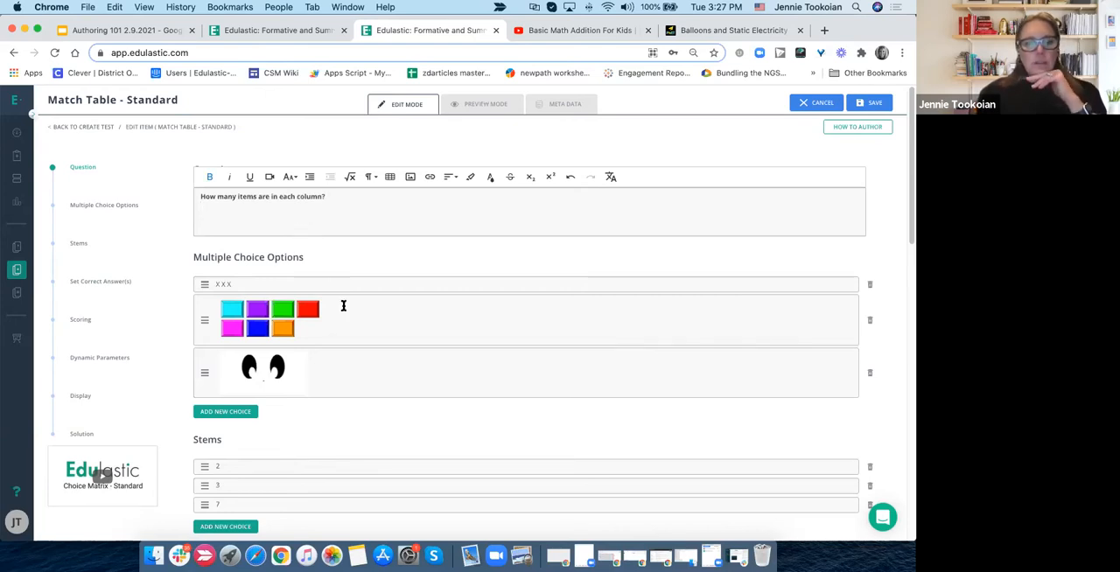
- Make the X X X option bold and set its font size to 20
left_click(217, 284)
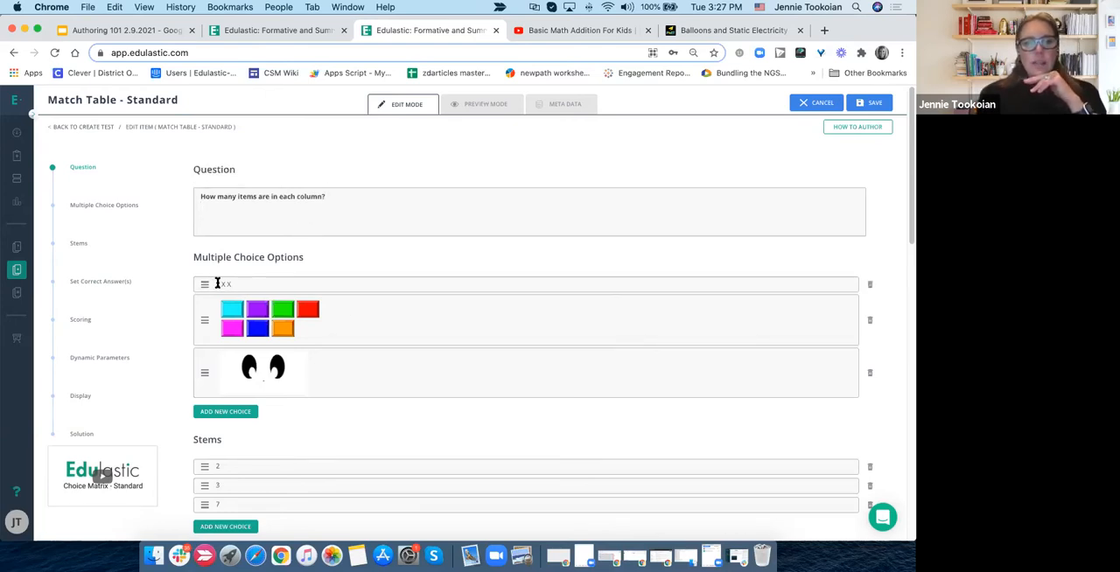
triple_click(217, 284)
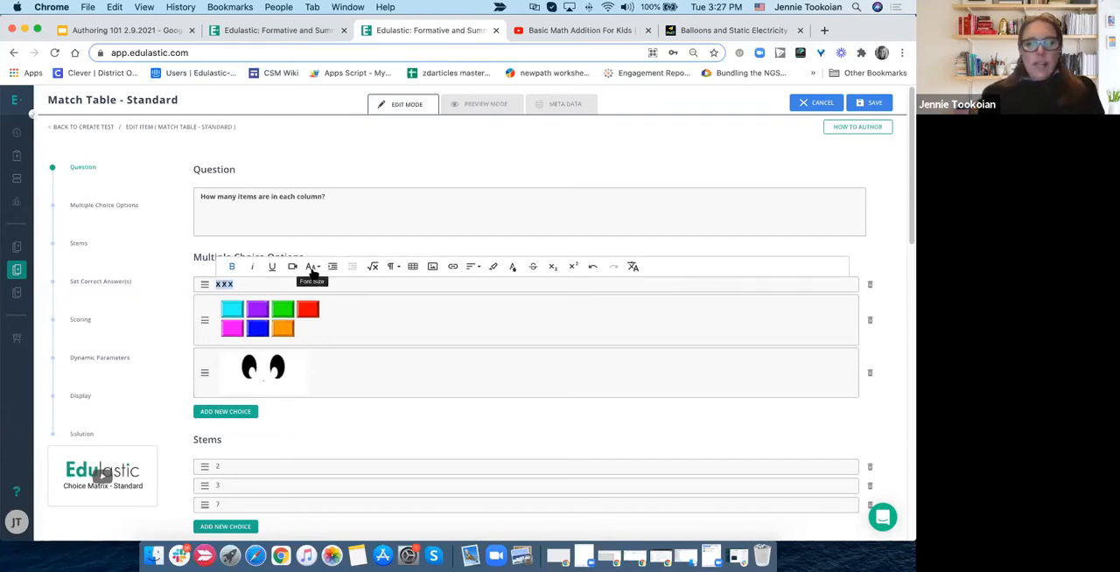
left_click(312, 269)
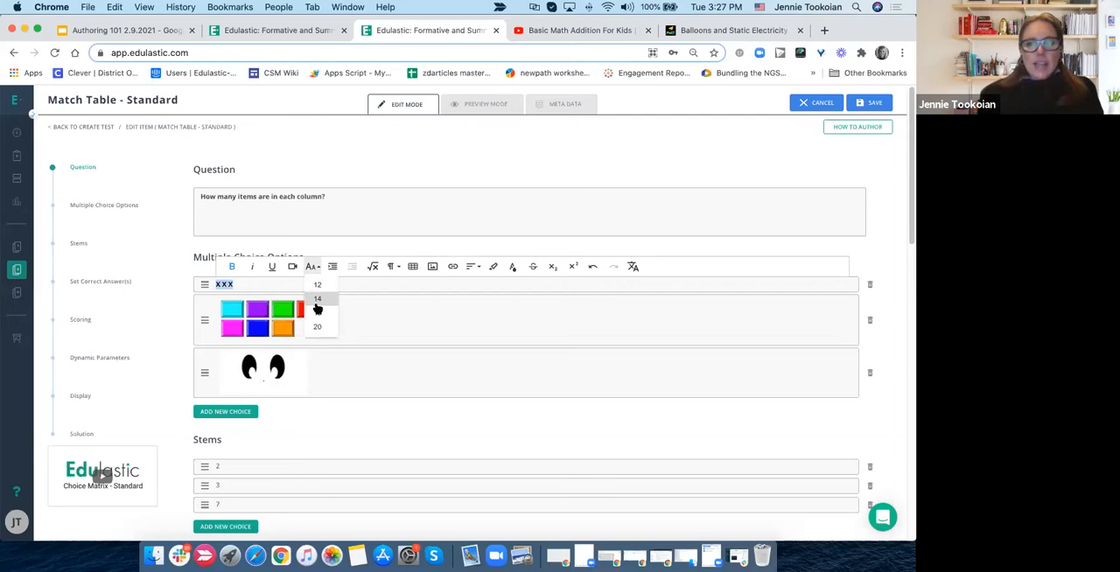
left_click(317, 302)
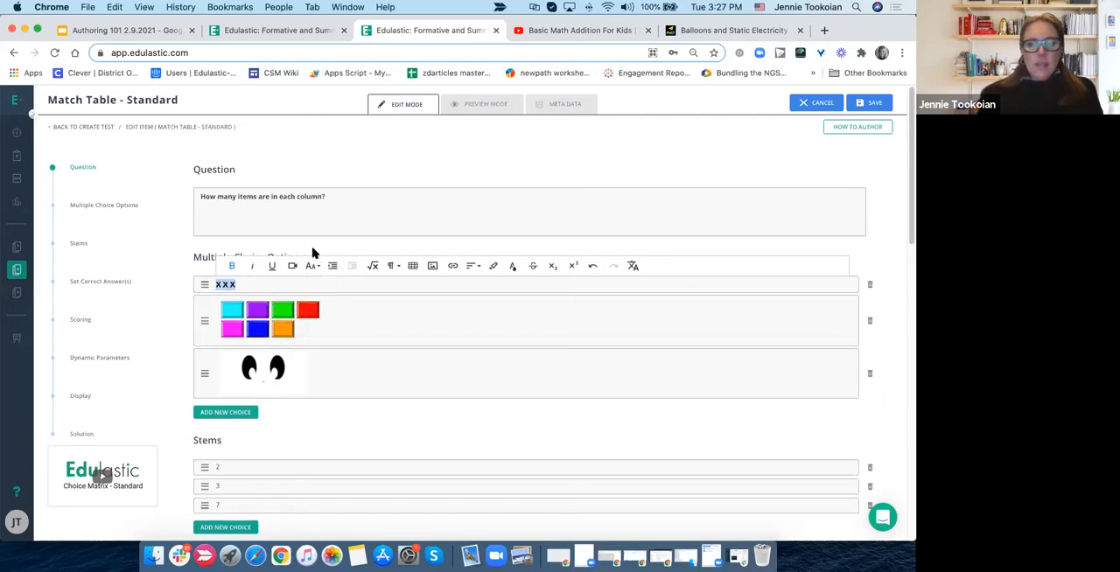
left_click(310, 265)
left_click(318, 326)
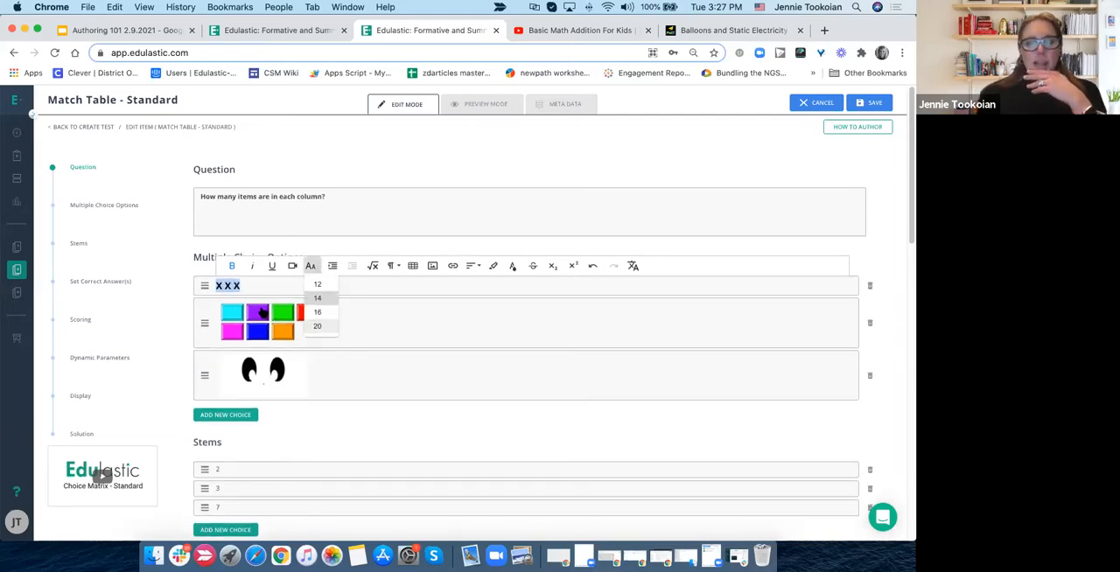
left_click(339, 426)
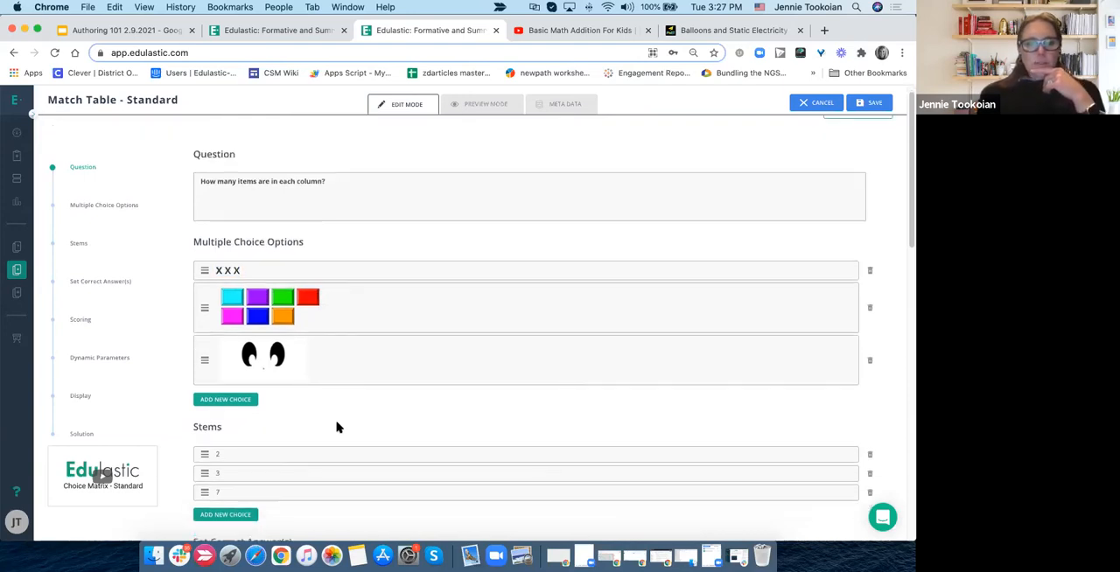
- Set the points for the correct answer to 3
scroll(338, 427, "down", 3)
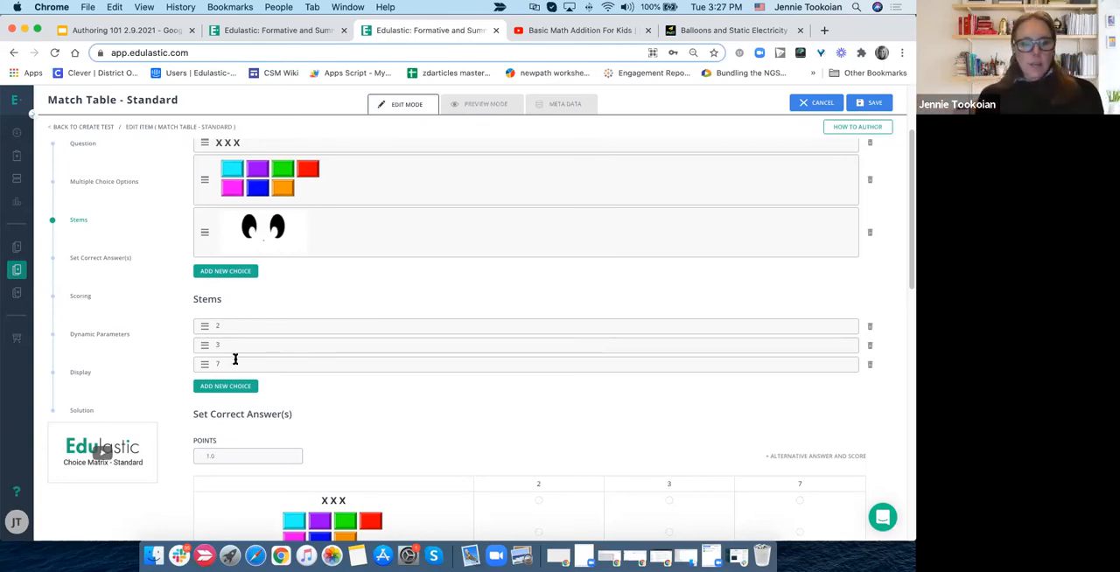
scroll(234, 359, "down", 2)
scroll(234, 359, "down", 3)
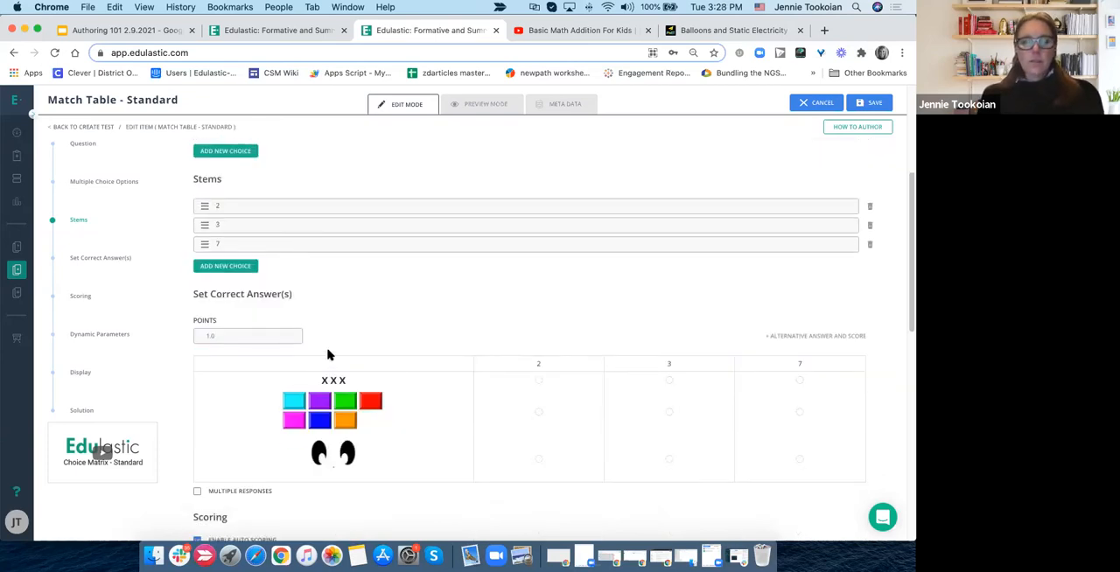
scroll(327, 356, "down", 4)
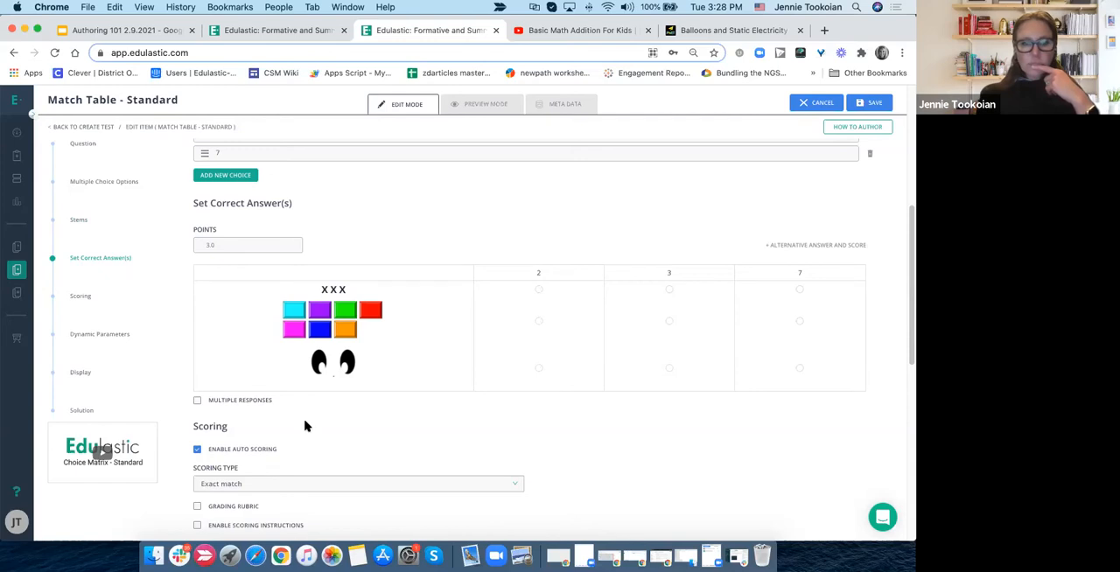
- Review the scoring type choices for the match table and keep Exact match
scroll(305, 426, "down", 5)
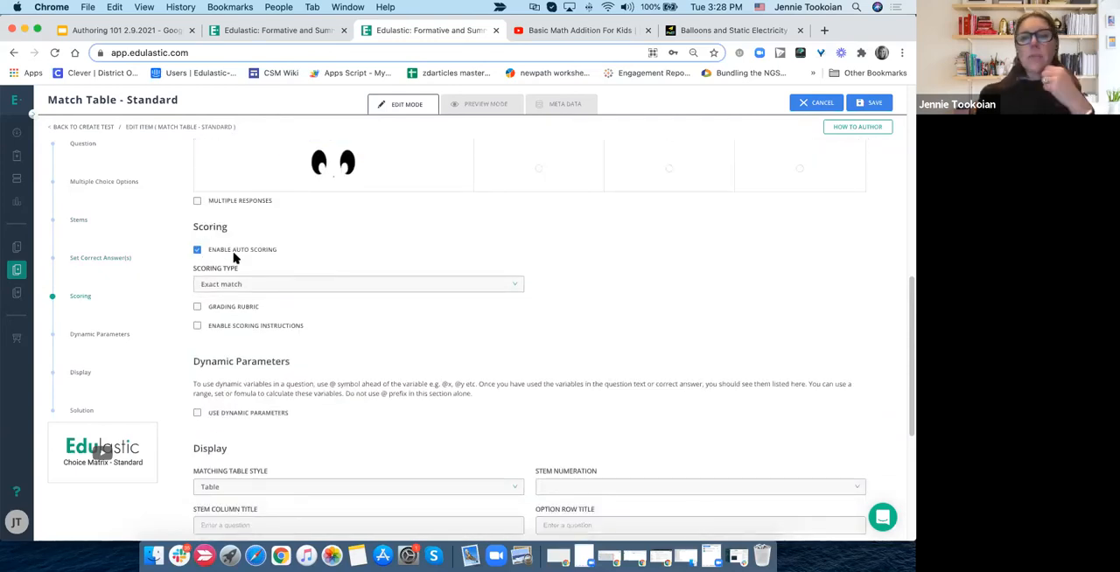
scroll(234, 258, "up", 2)
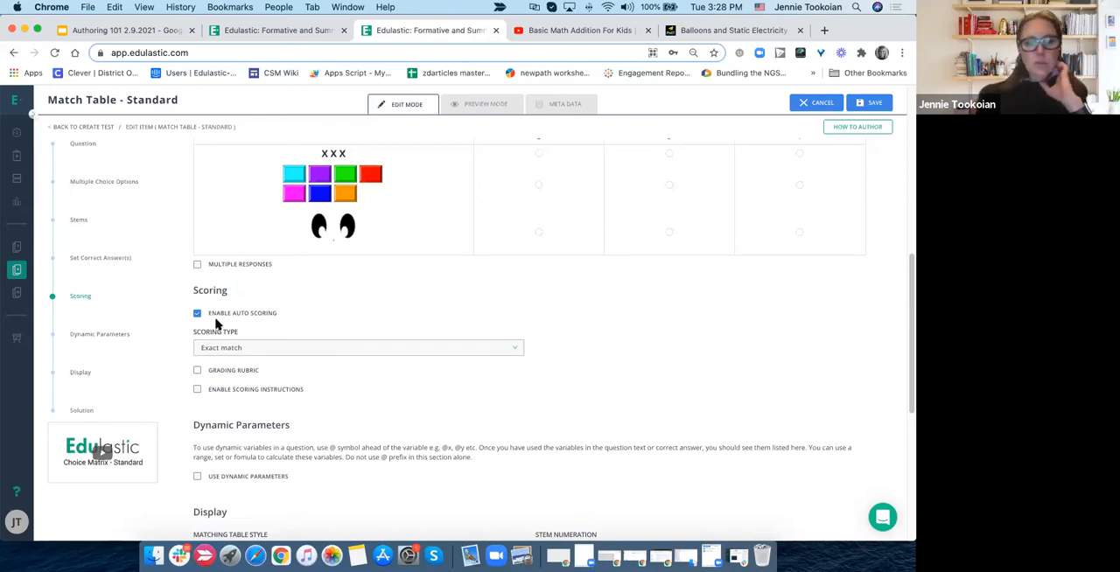
left_click(222, 348)
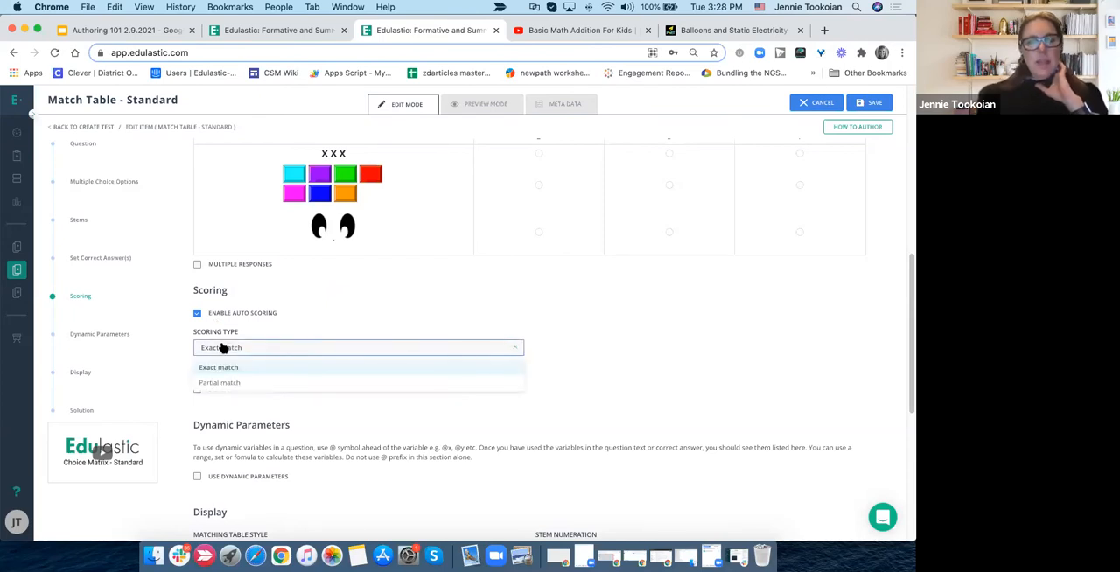
scroll(222, 347, "up", 1)
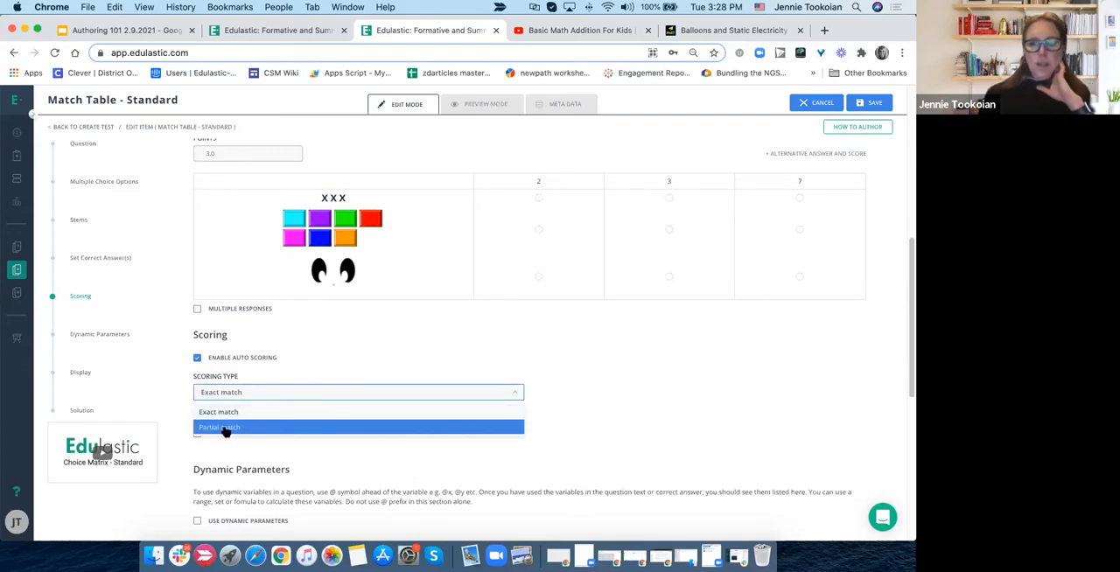
left_click(210, 415)
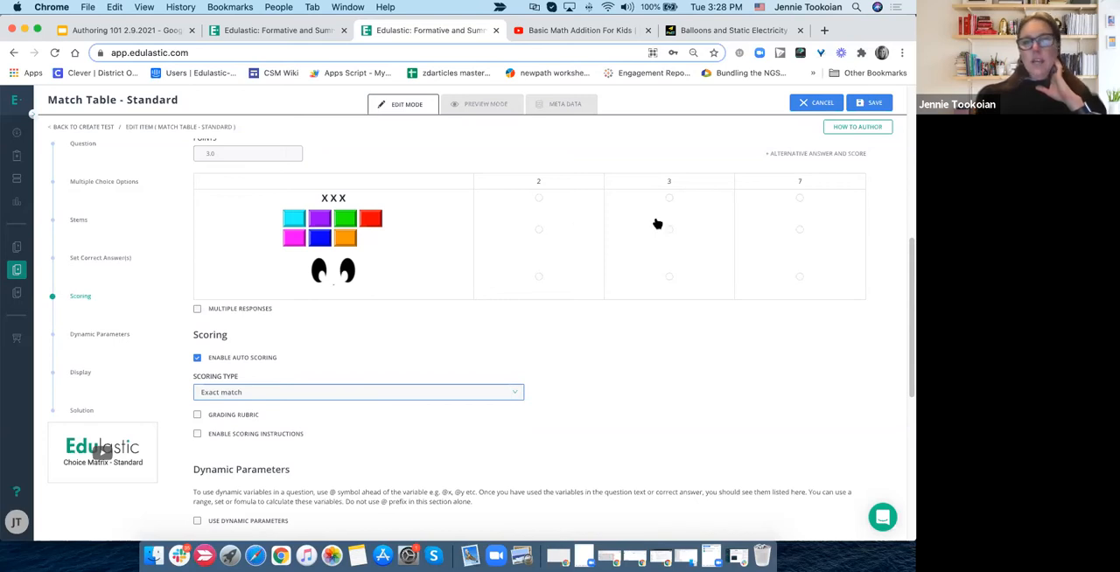
- Enable the grading rubric to look at its new and existing rubric choices, and disable it again
scroll(683, 343, "down", 3)
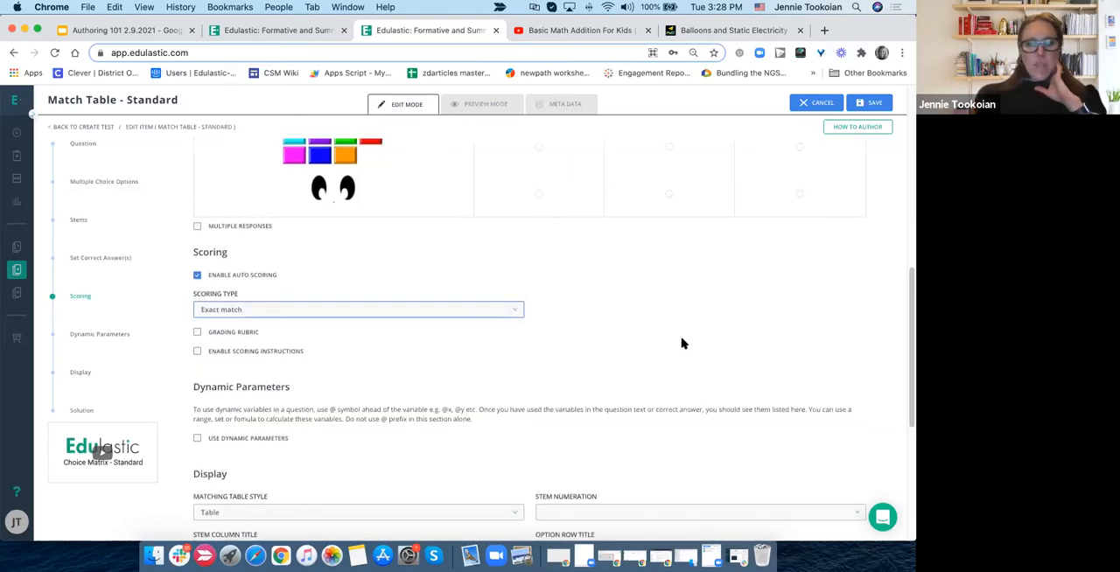
scroll(683, 344, "down", 1)
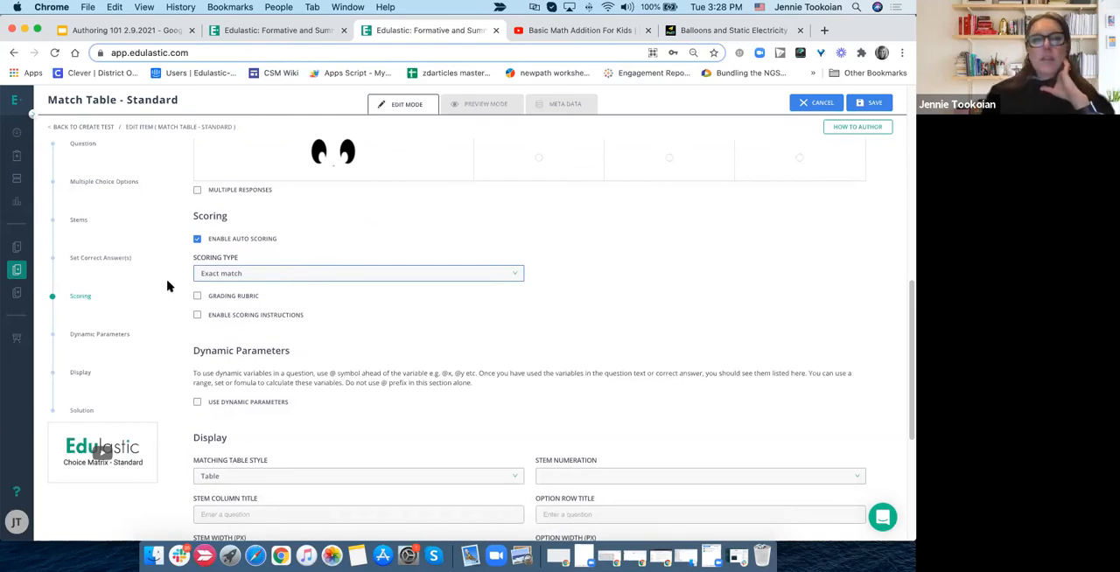
left_click(197, 297)
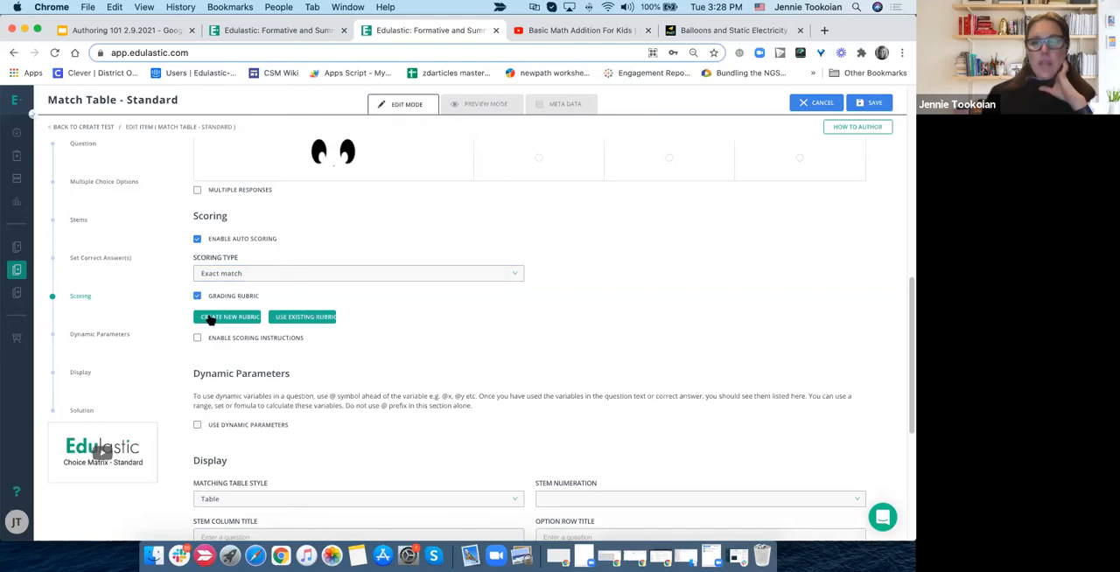
left_click(315, 324)
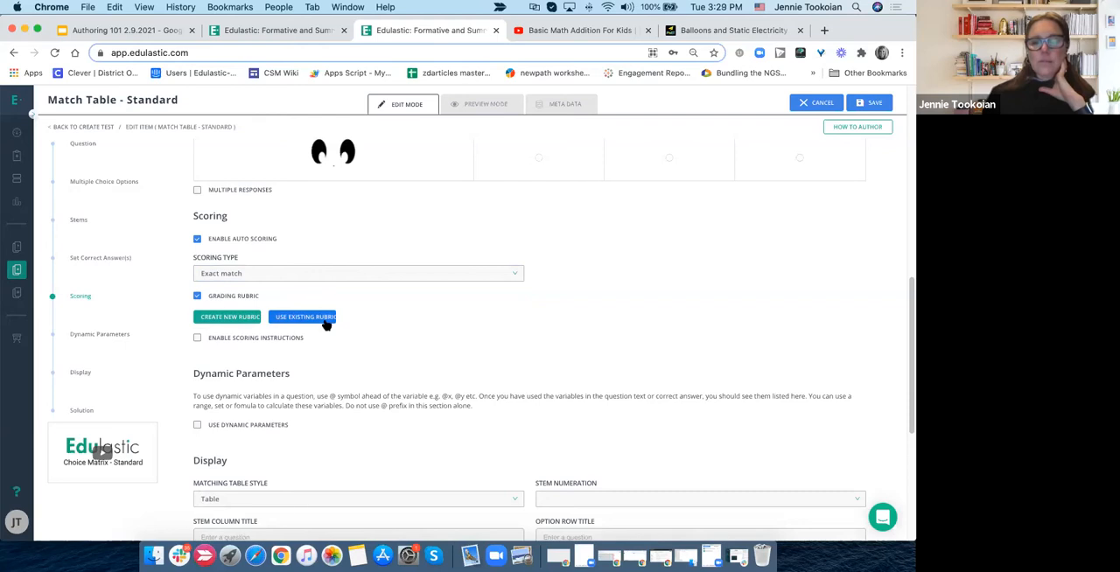
left_click(197, 295)
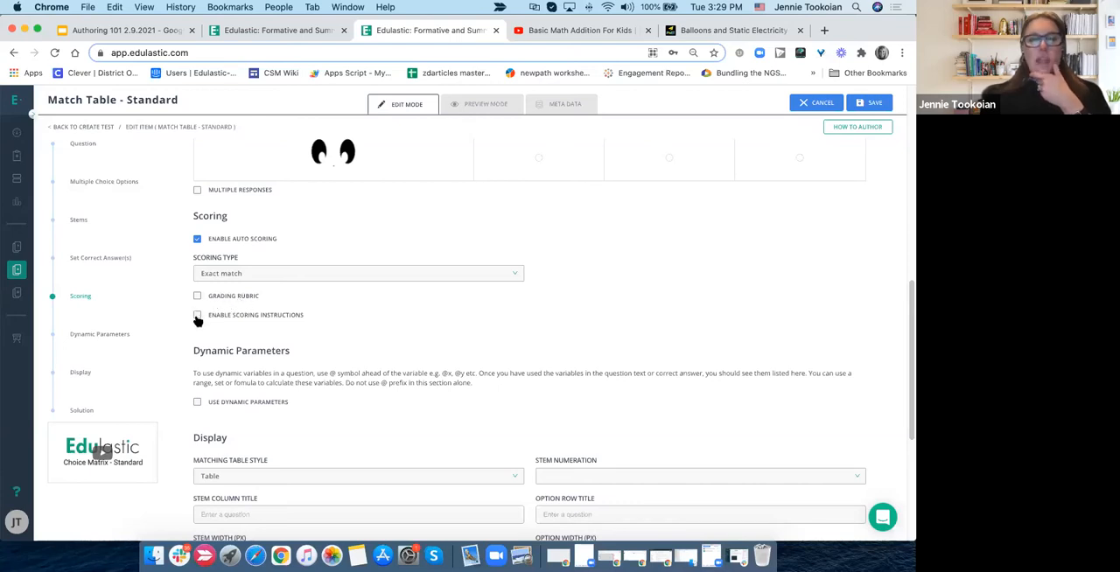
- Enable scoring instructions and enter the text "CHECK ONLY ONE BOX FOR EACH ITEM."
scroll(198, 321, "up", 2)
scroll(198, 320, "up", 10)
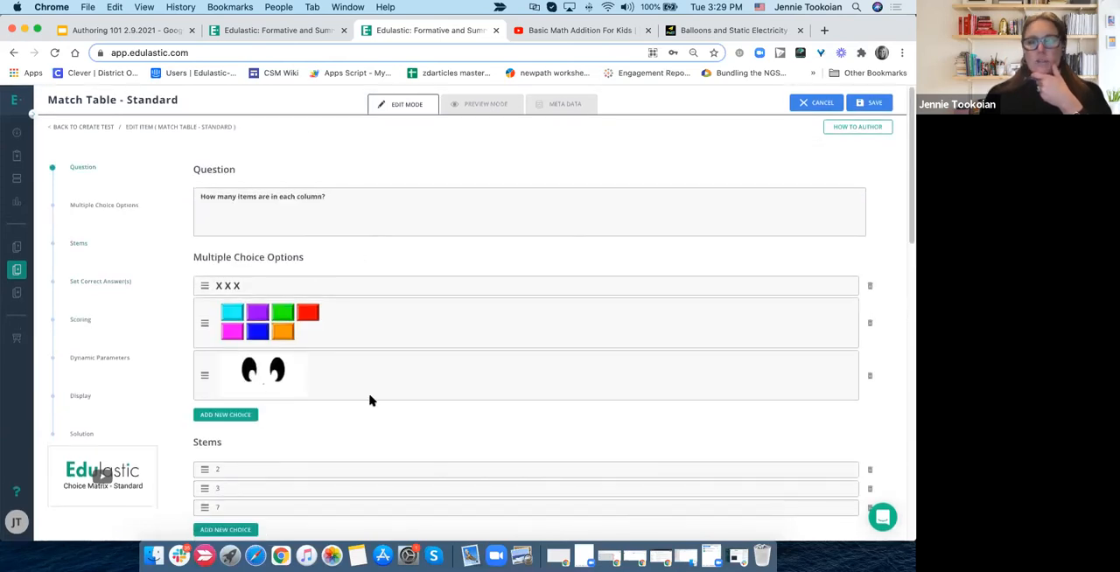
scroll(372, 364, "down", 5)
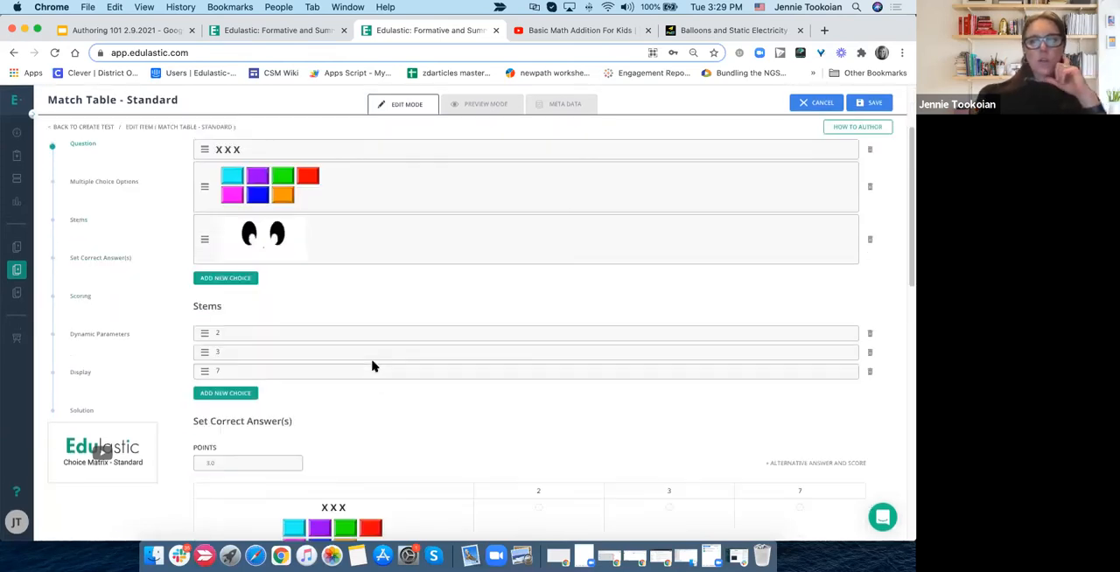
scroll(373, 364, "down", 3)
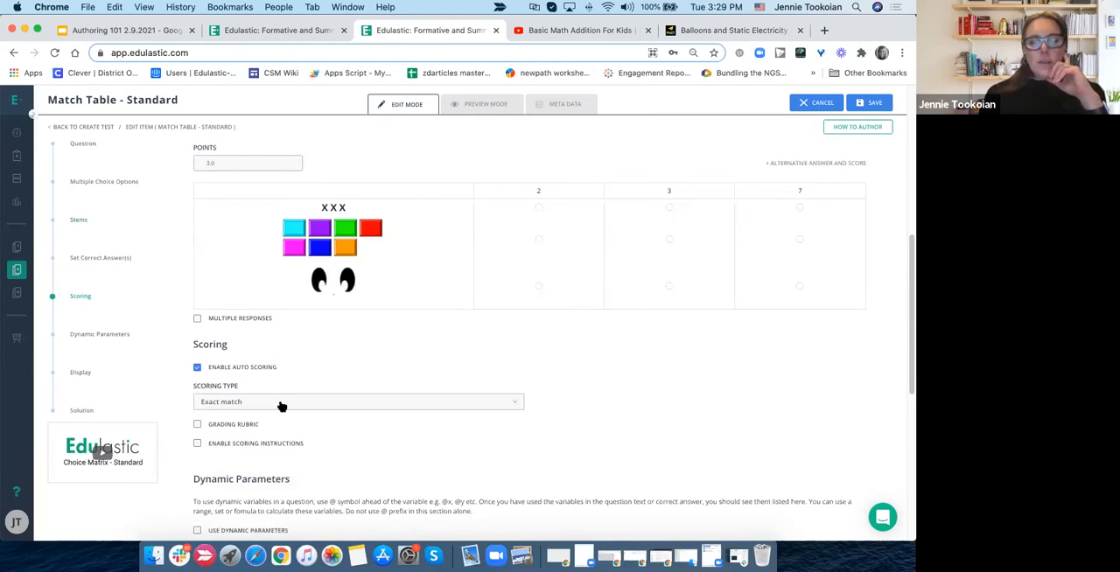
left_click(197, 445)
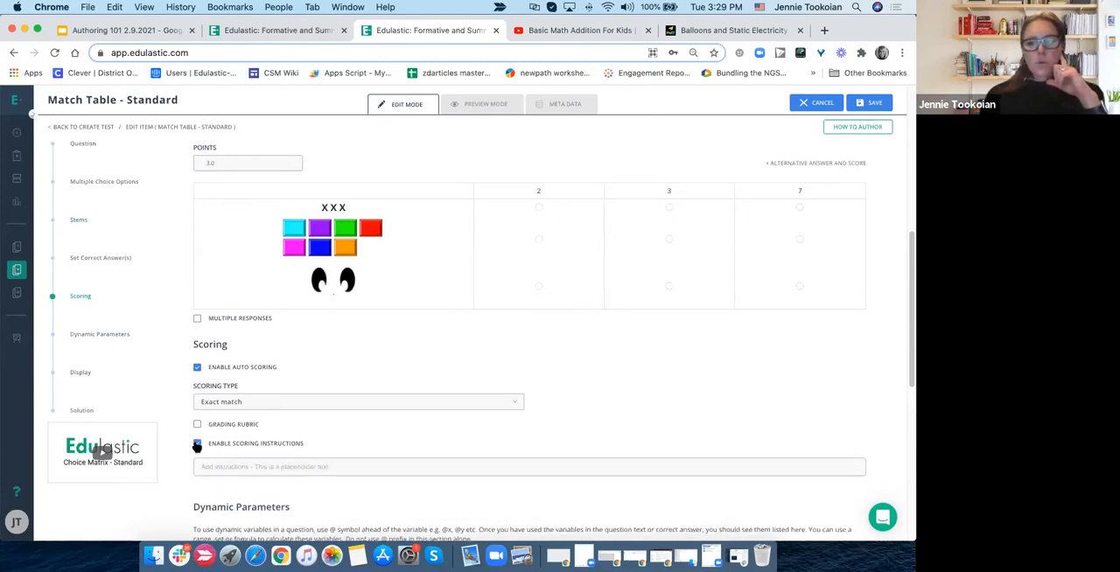
left_click(227, 465)
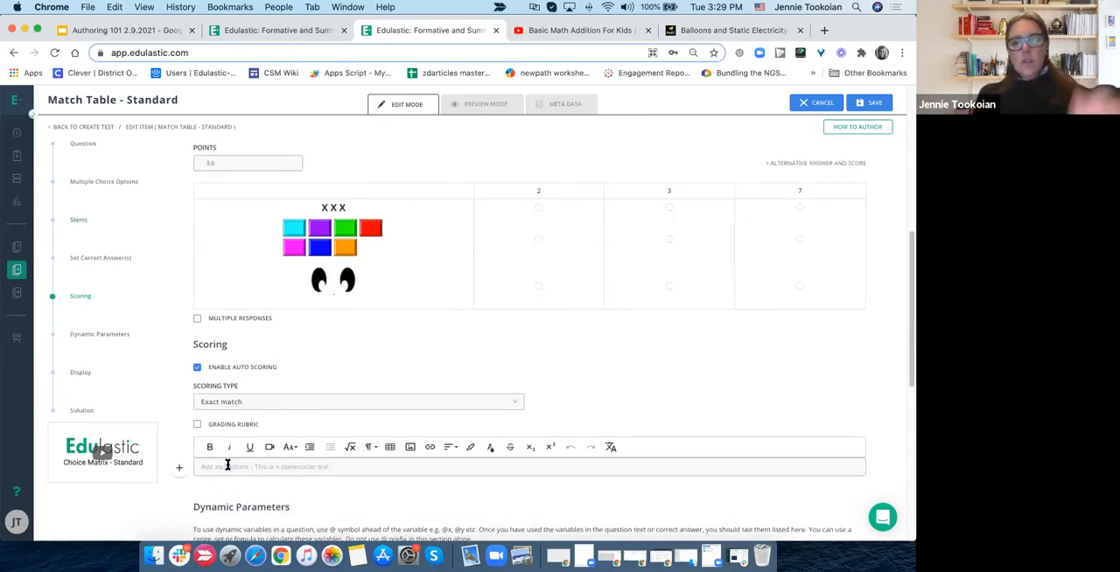
type("CHE")
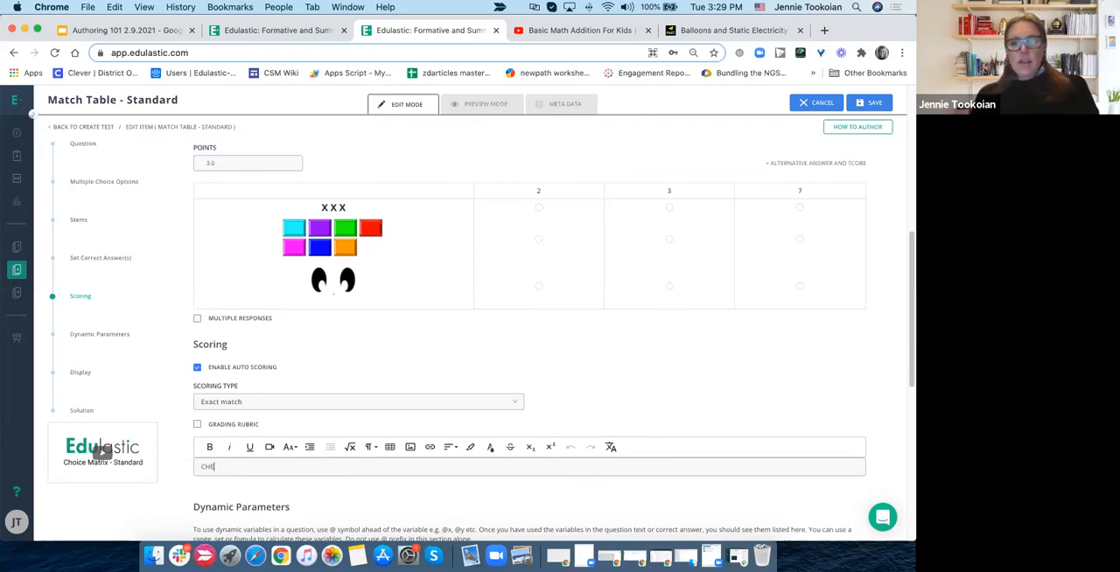
type("CK ONLY ONE BOX FOR EACH ITEM.")
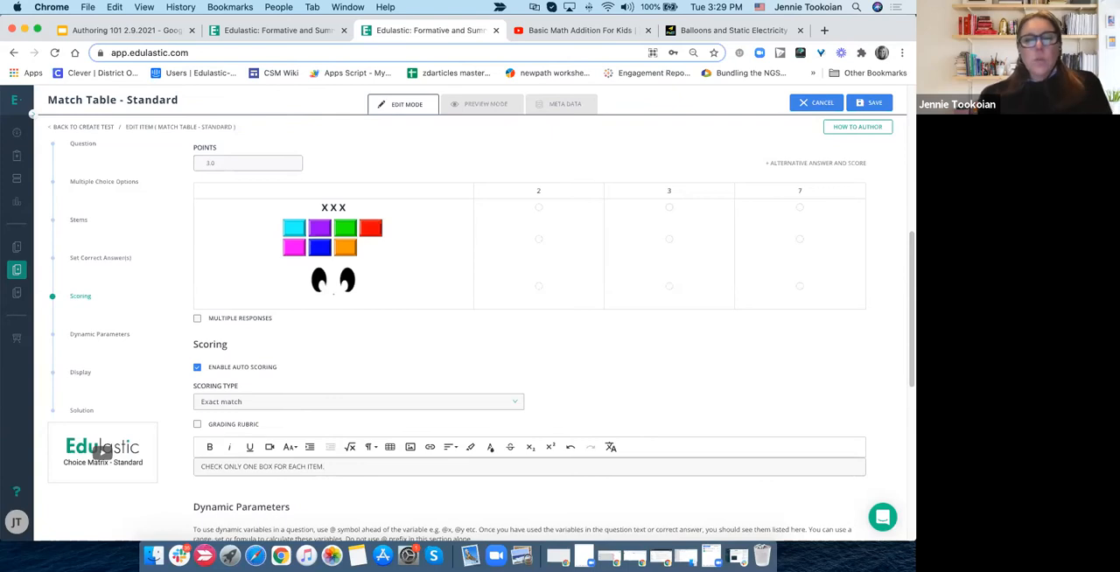
left_click(364, 379)
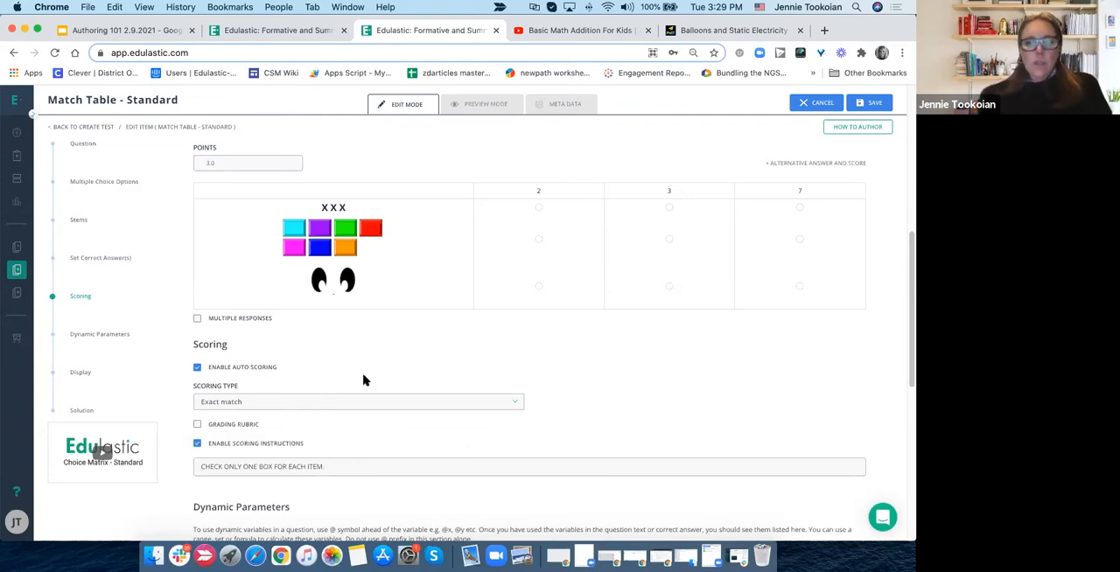
- Preview the question with its scoring instructions, and return to editing
scroll(363, 380, "up", 10)
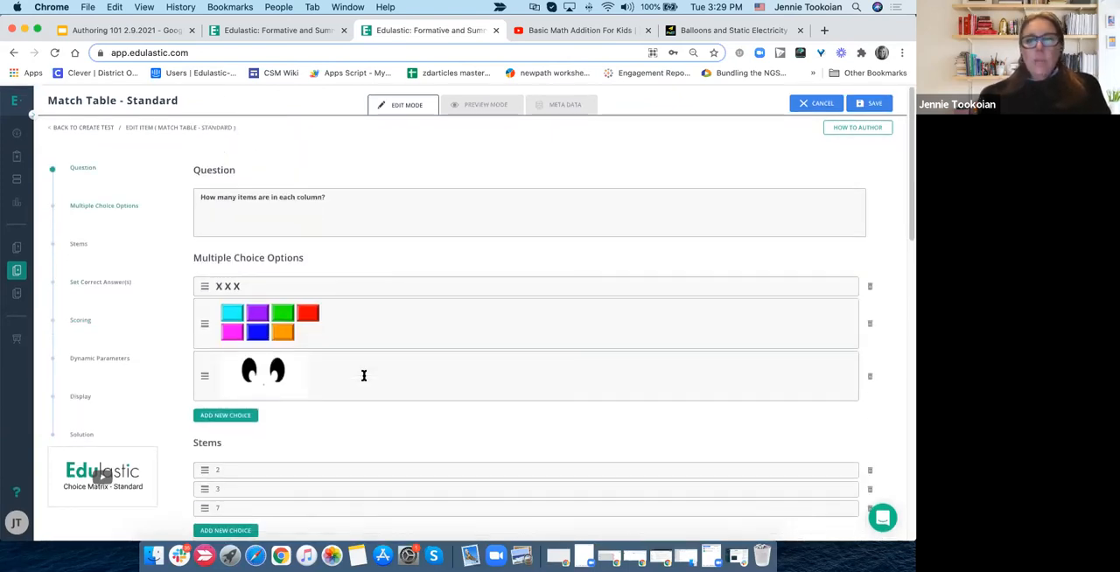
left_click(481, 105)
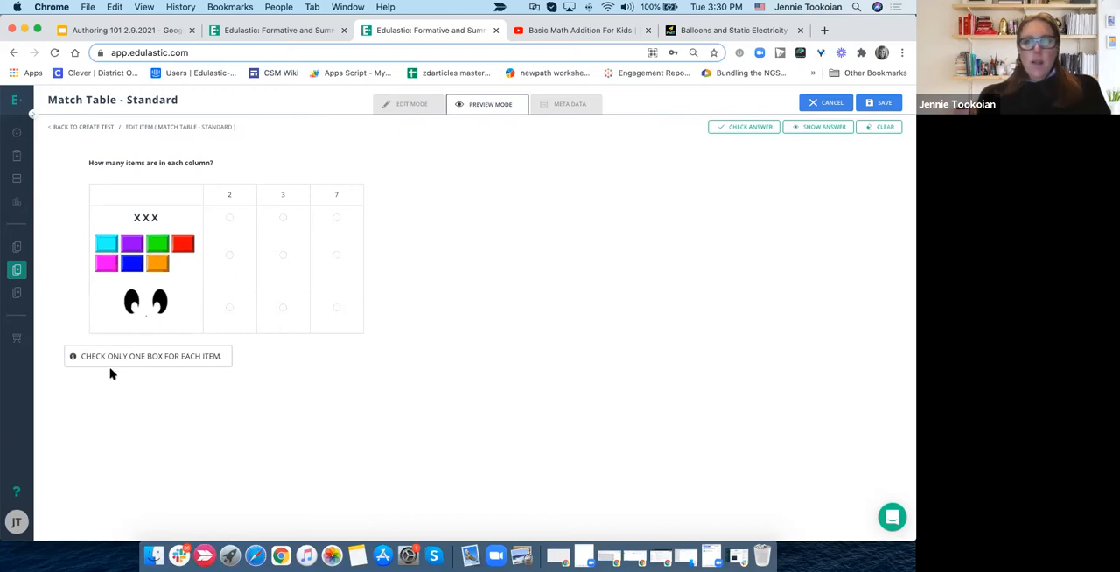
left_click(409, 111)
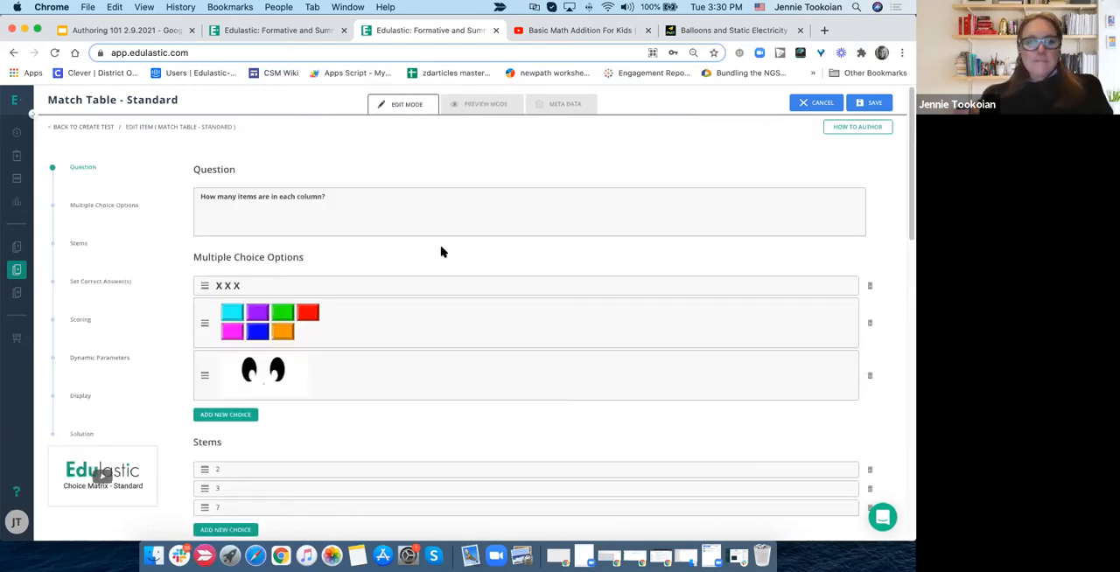
- Set the matching table style in the display settings to Inline
scroll(442, 252, "down", 5)
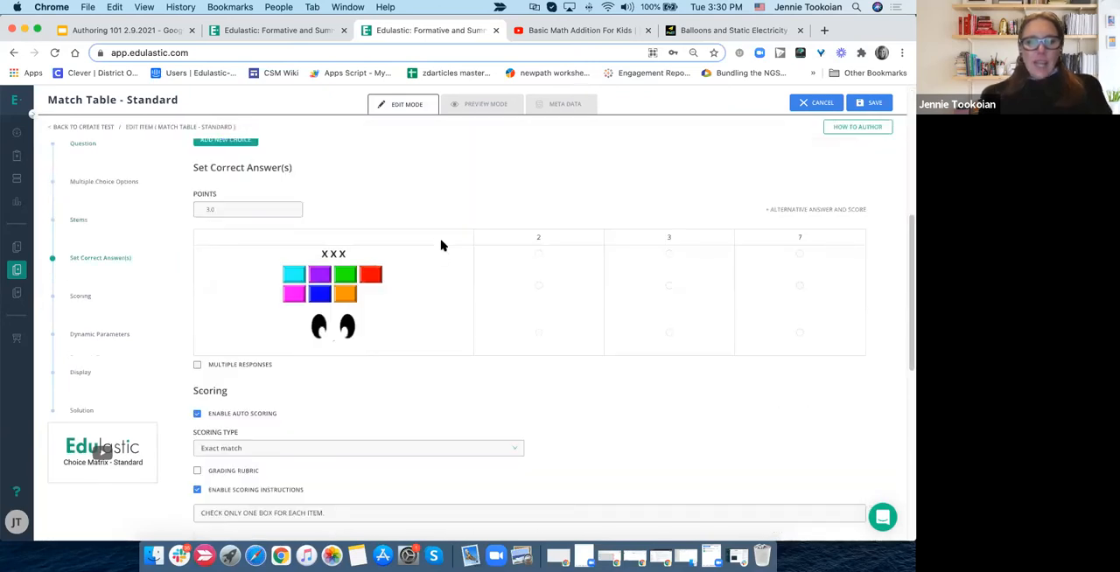
scroll(444, 247, "down", 3)
scroll(443, 246, "down", 5)
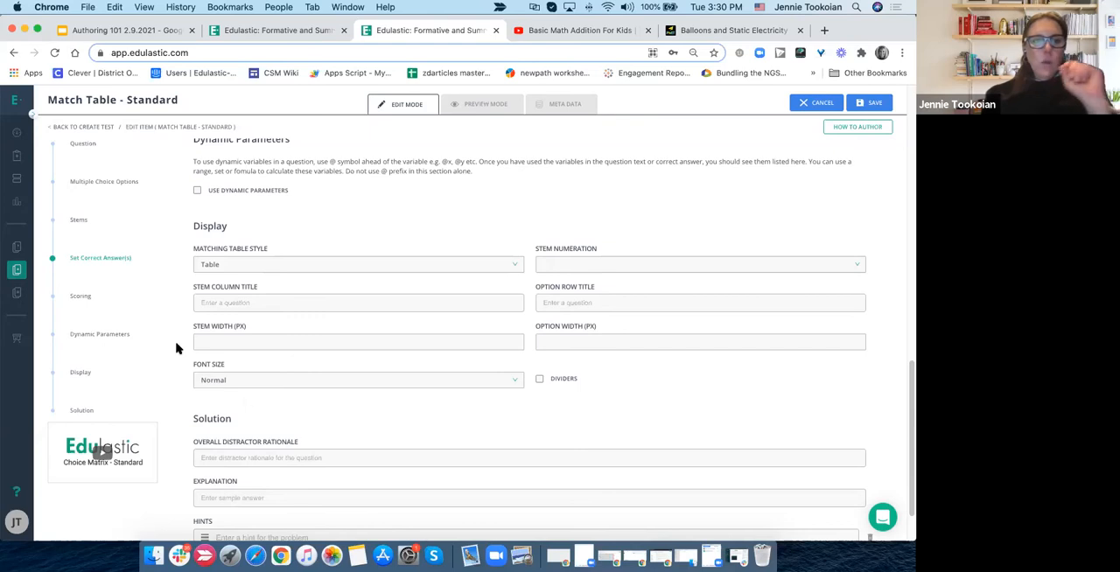
scroll(99, 217, "up", 1)
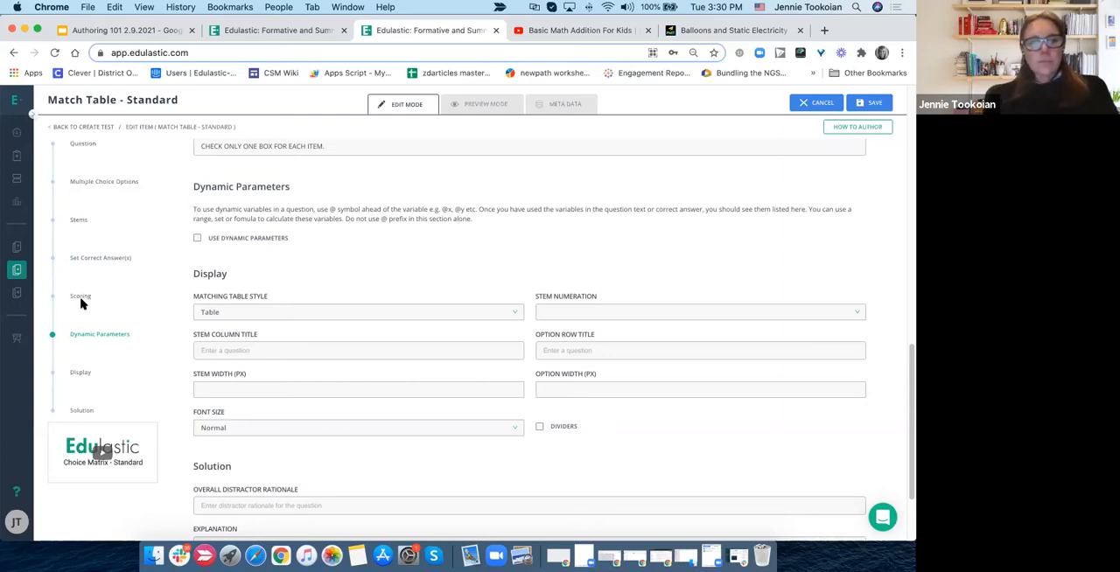
scroll(390, 232, "down", 3)
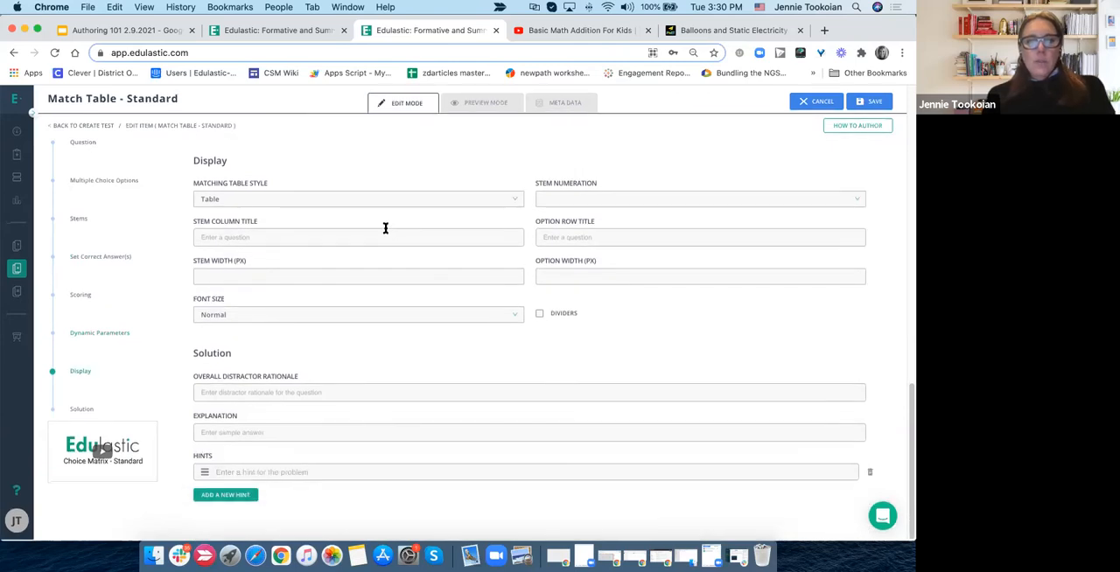
left_click(275, 202)
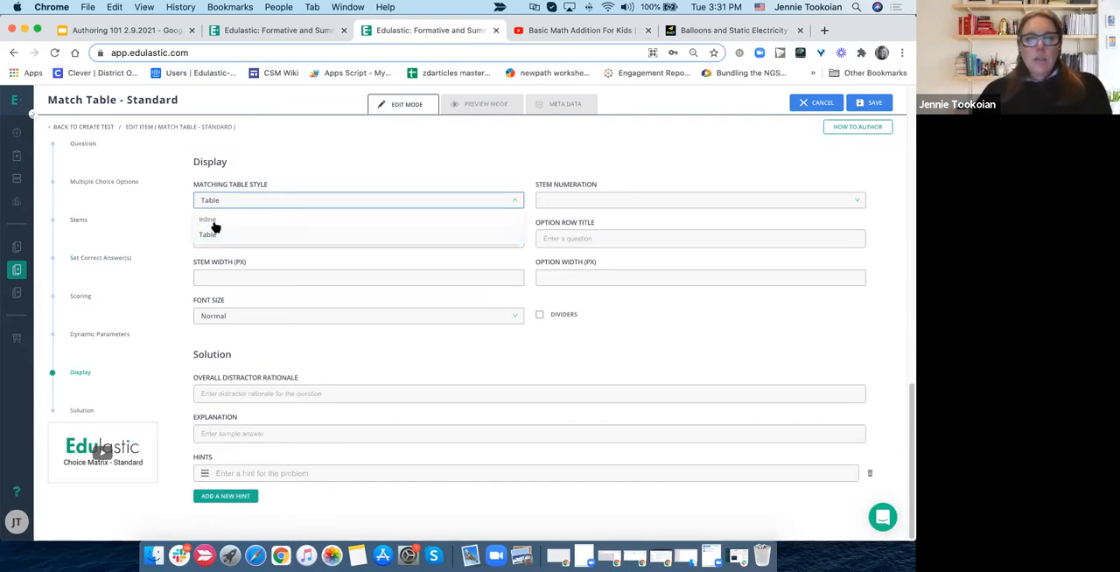
left_click(281, 219)
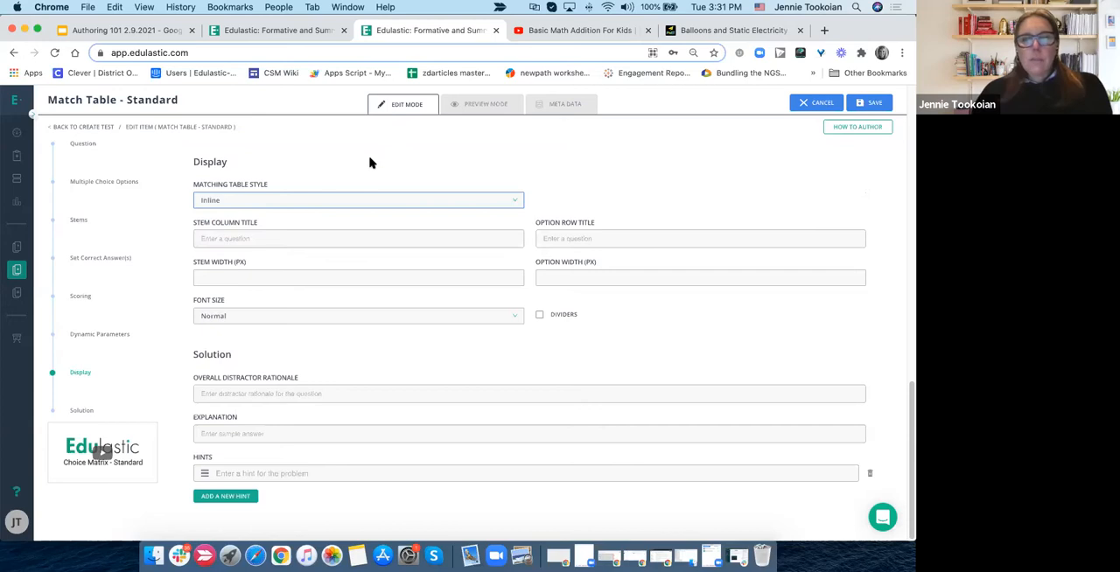
- Preview the match table in the inline style, and return to editing
scroll(369, 163, "up", 10)
left_click(475, 104)
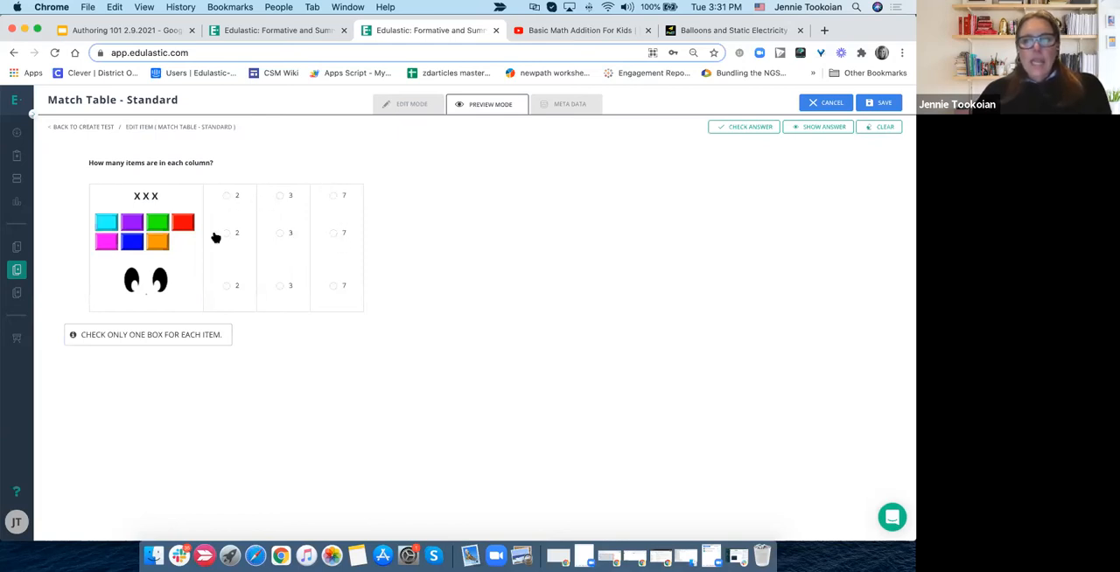
left_click(421, 104)
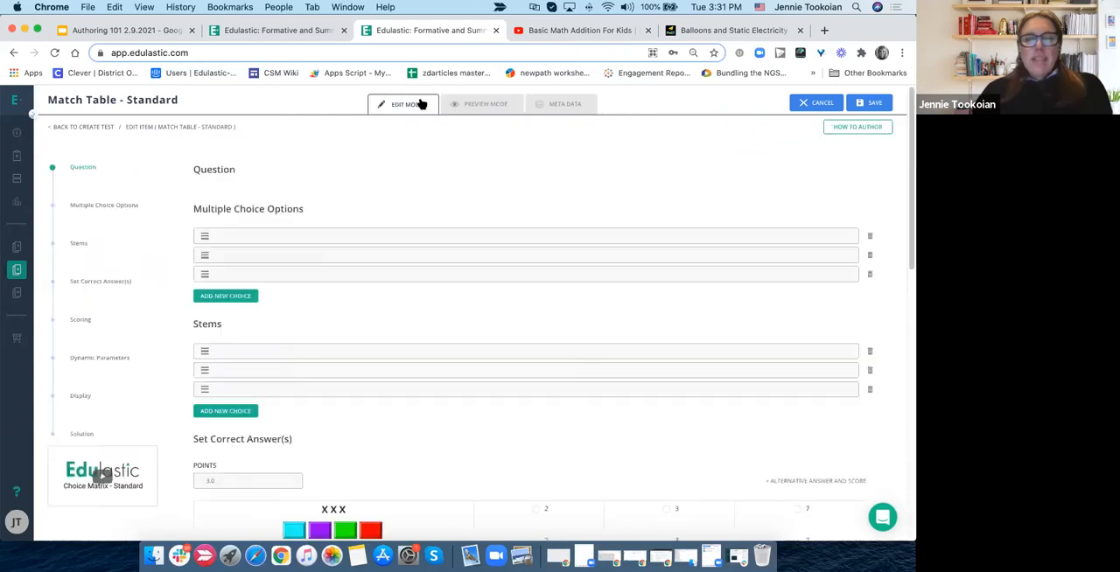
- Set the matching table style back to Table, and return to the correct-answer grid
scroll(296, 513, "down", 10)
scroll(295, 513, "down", 5)
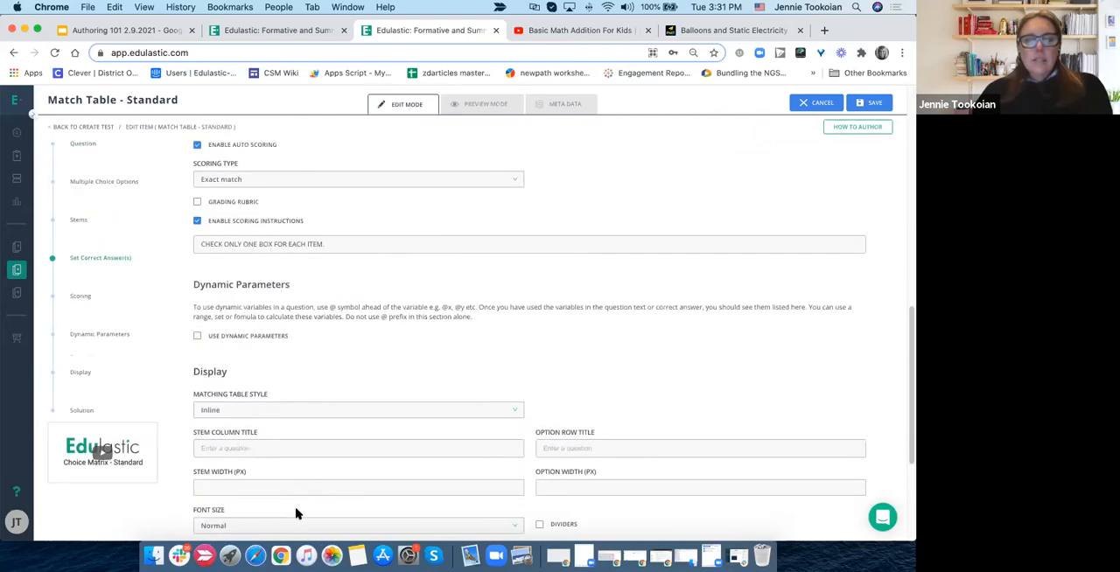
left_click(267, 337)
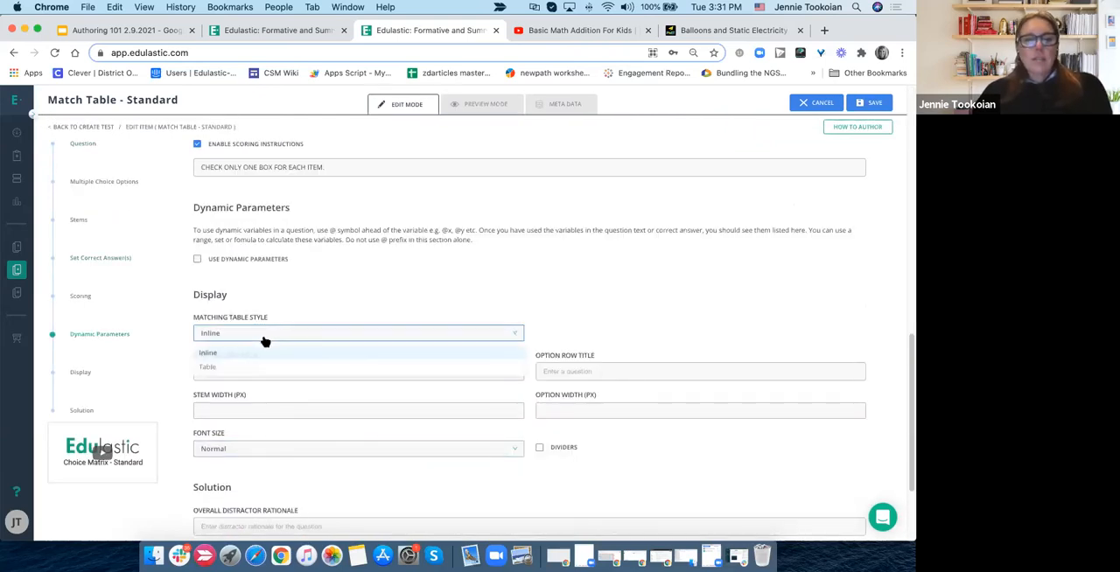
left_click(245, 368)
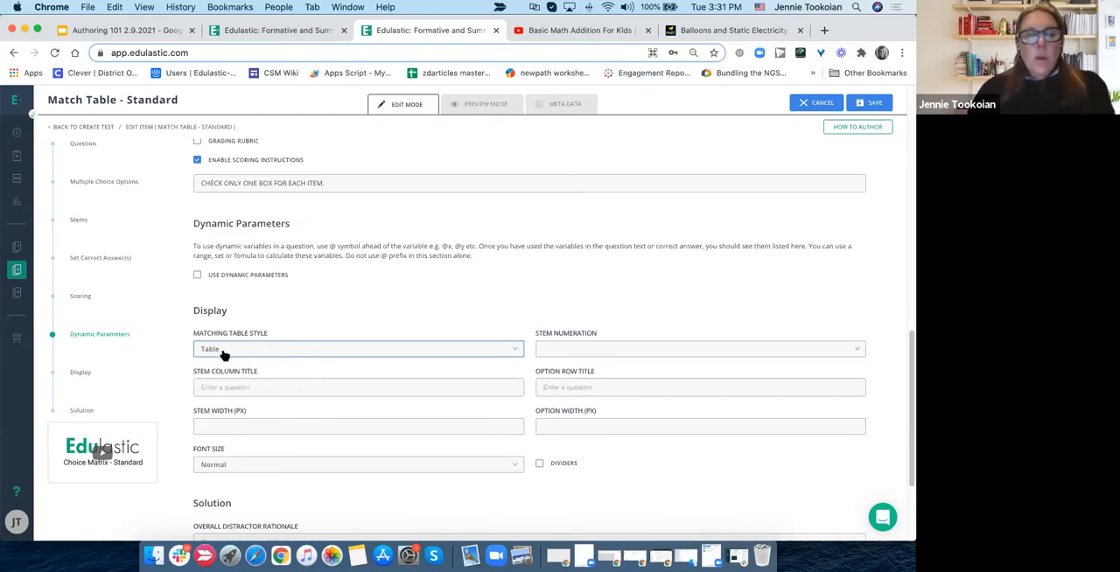
left_click(271, 388)
left_click(249, 414)
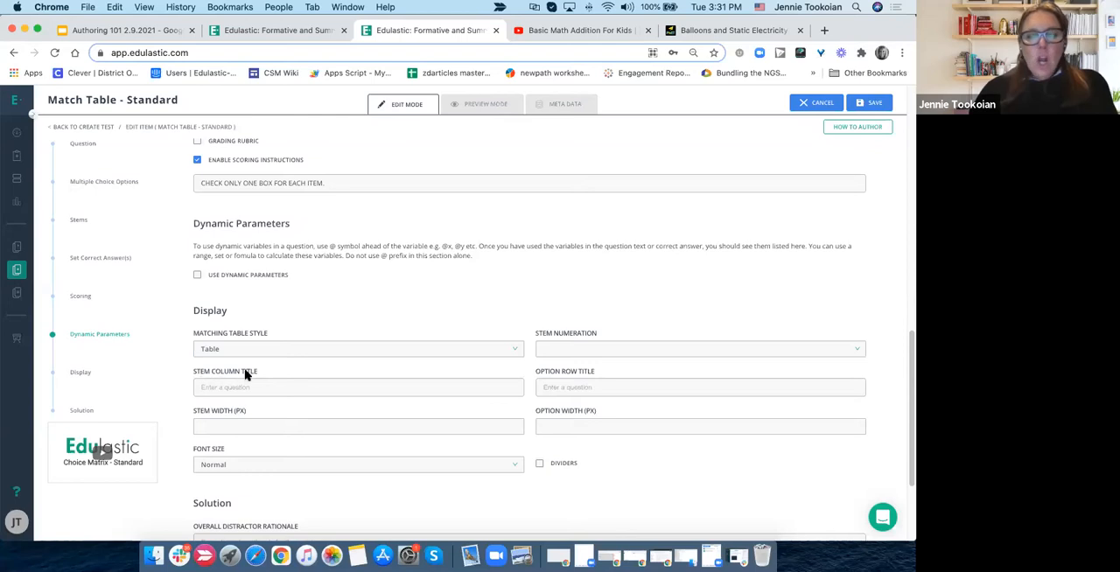
scroll(416, 170, "up", 5)
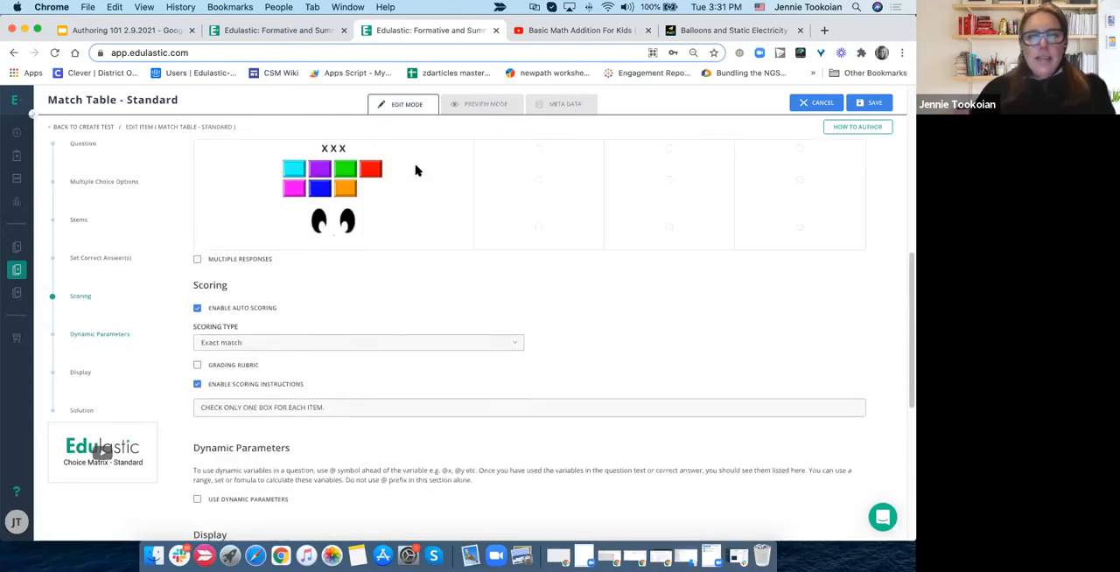
scroll(416, 171, "up", 5)
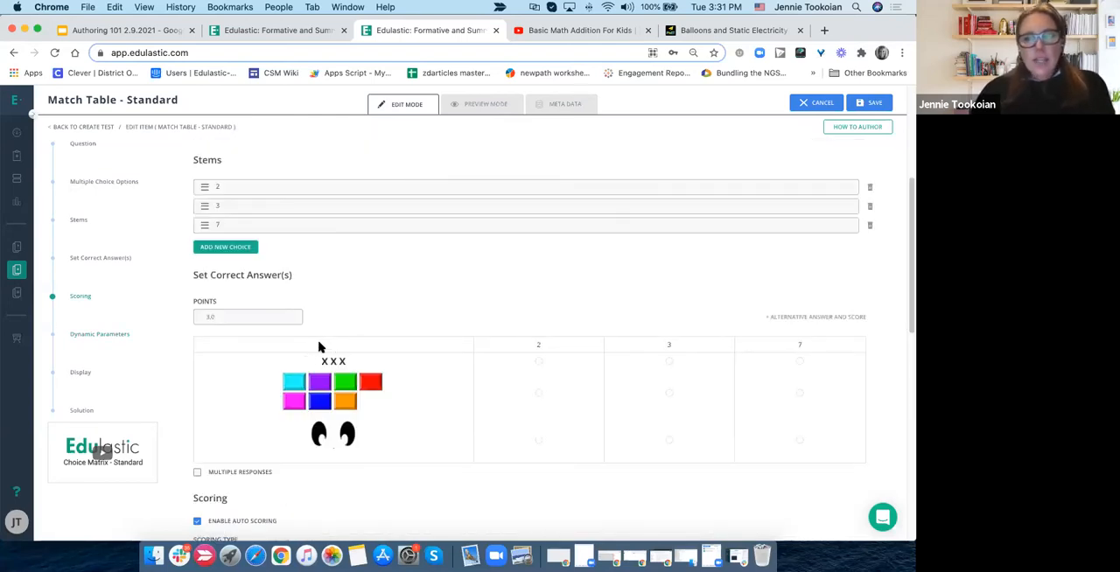
- Set the stem column title in the display settings to Numbers, and review it in the correct-answer grid
scroll(375, 367, "down", 8)
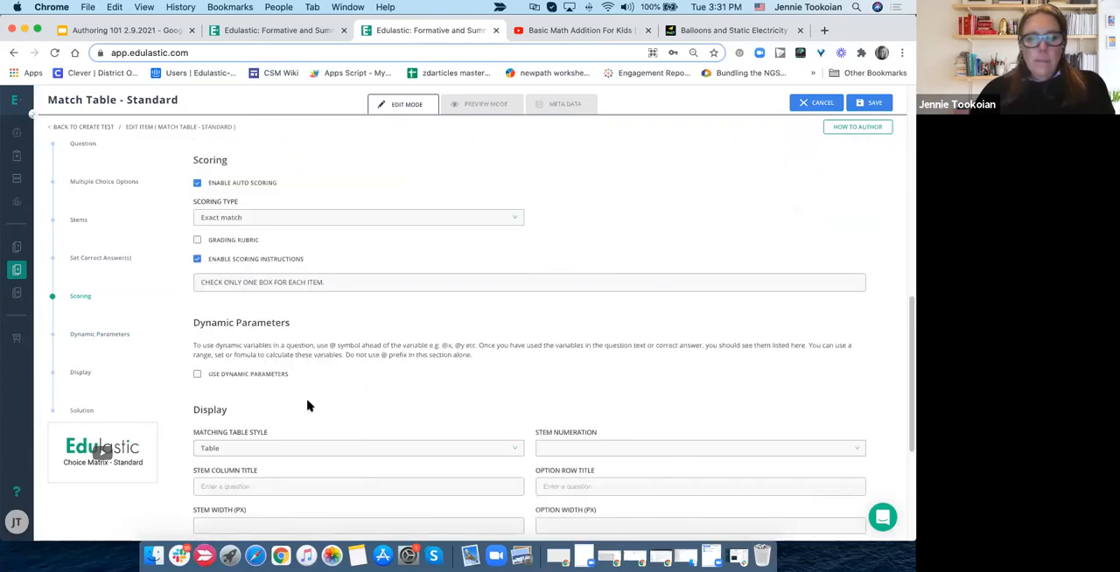
left_click(253, 487)
type("NUMBER")
key("BackSpace")
key("BackSpace")
key("BackSpace")
key("BackSpace")
key("BackSpace")
key("BackSpace")
key("BackSpace")
type("n")
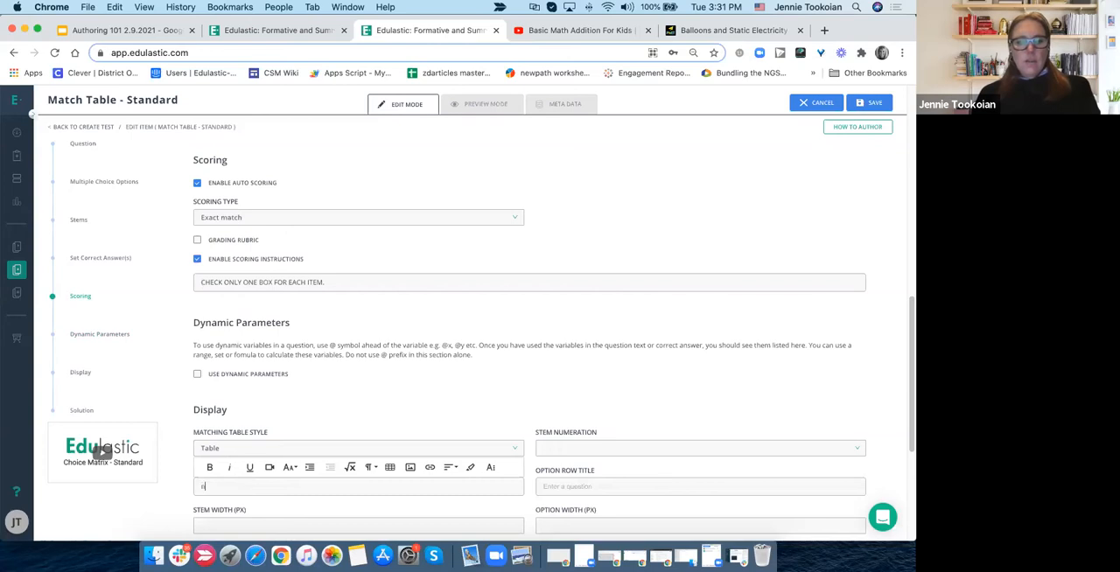
type("umbers")
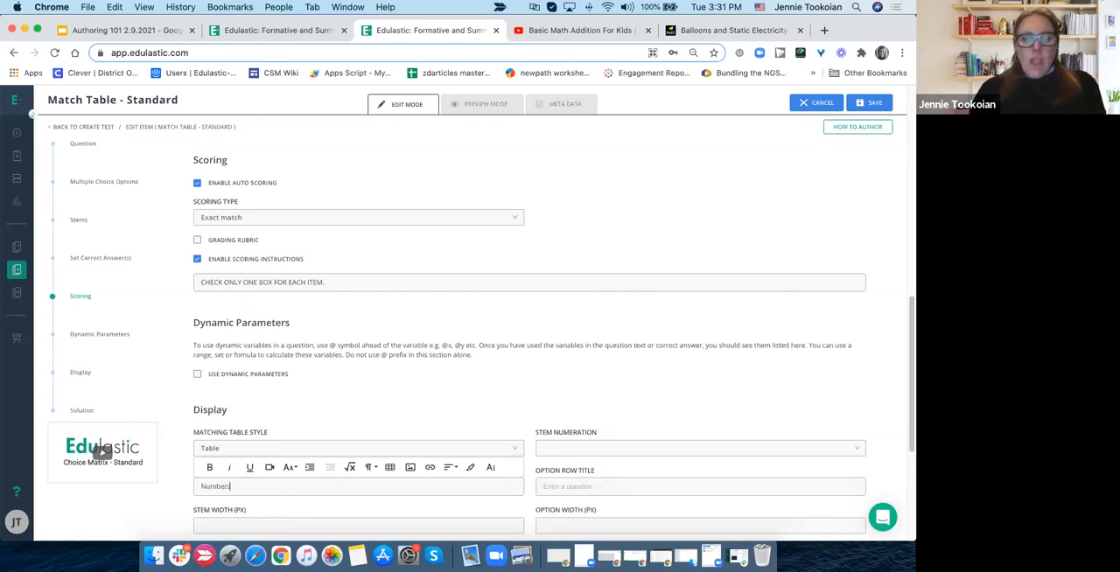
scroll(281, 392, "down", 3)
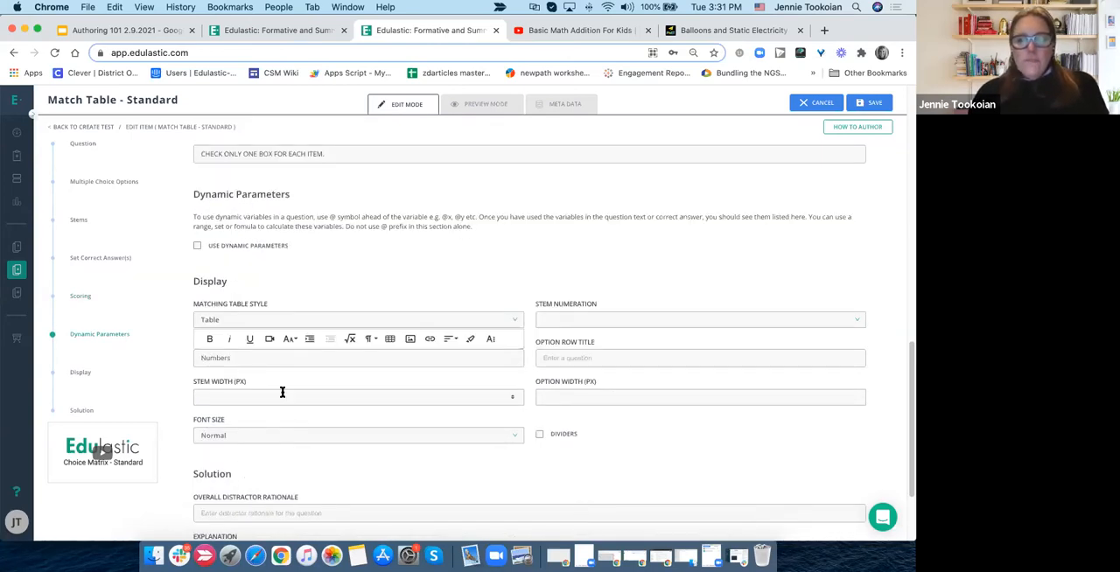
left_click(411, 396)
scroll(376, 267, "up", 3)
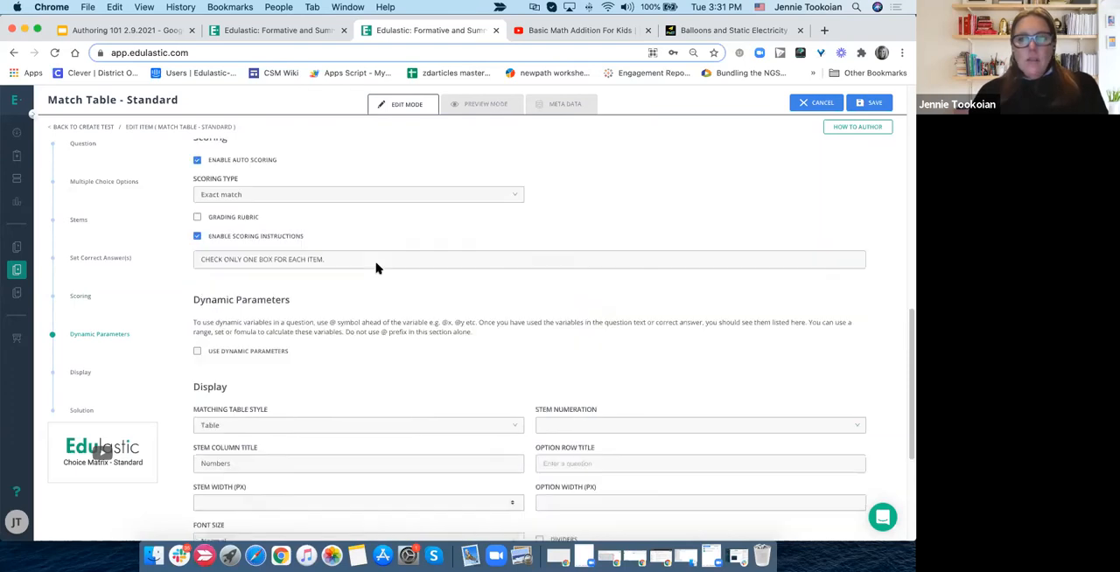
scroll(377, 267, "up", 6)
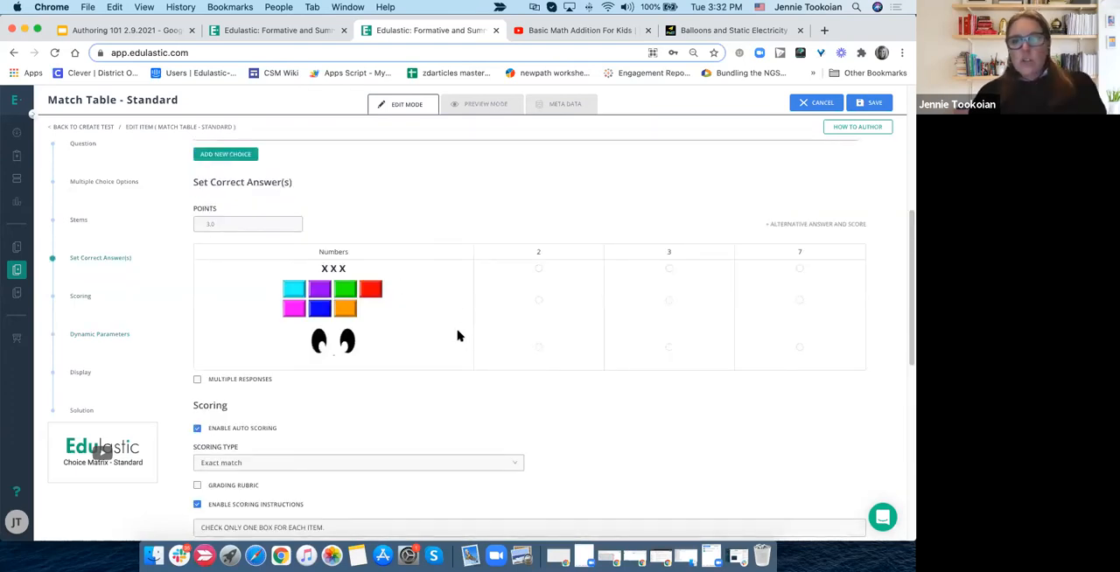
- Set the font size in the display settings to Huge, and review the enlarged text throughout the question
scroll(458, 373, "down", 11)
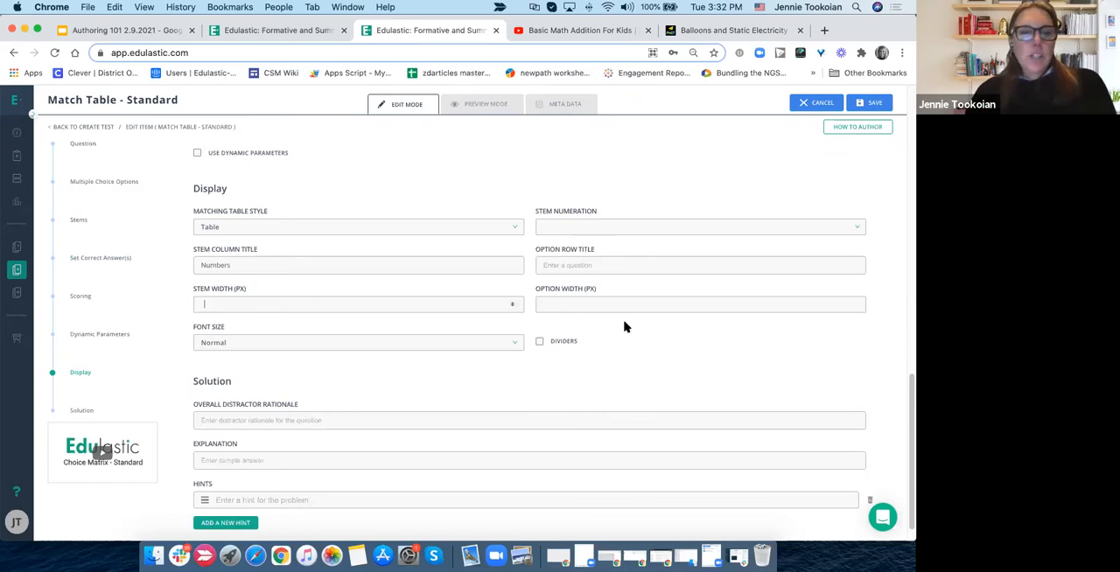
scroll(624, 326, "down", 1)
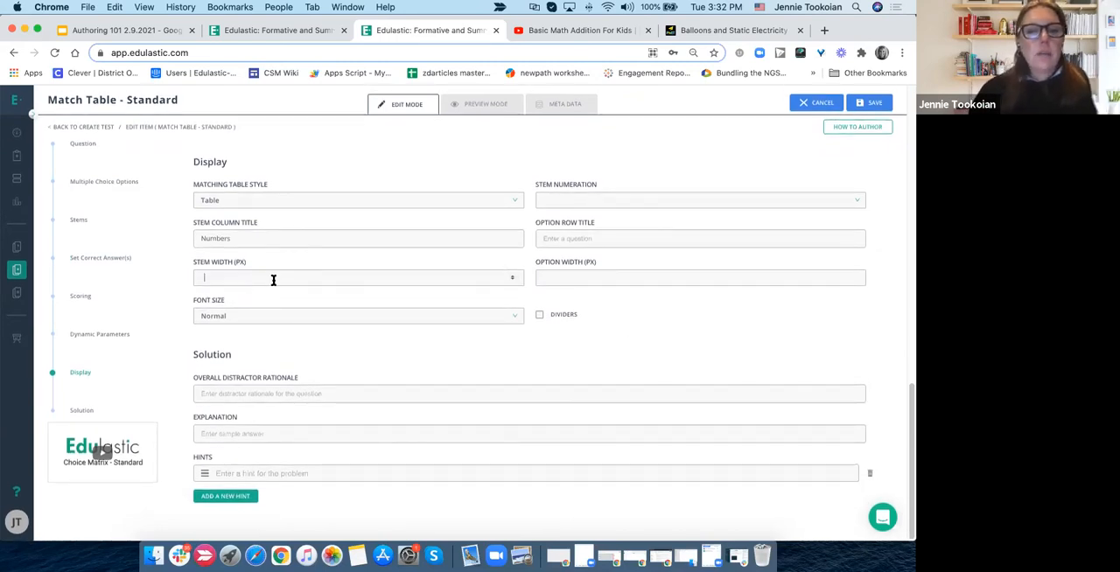
left_click(558, 236)
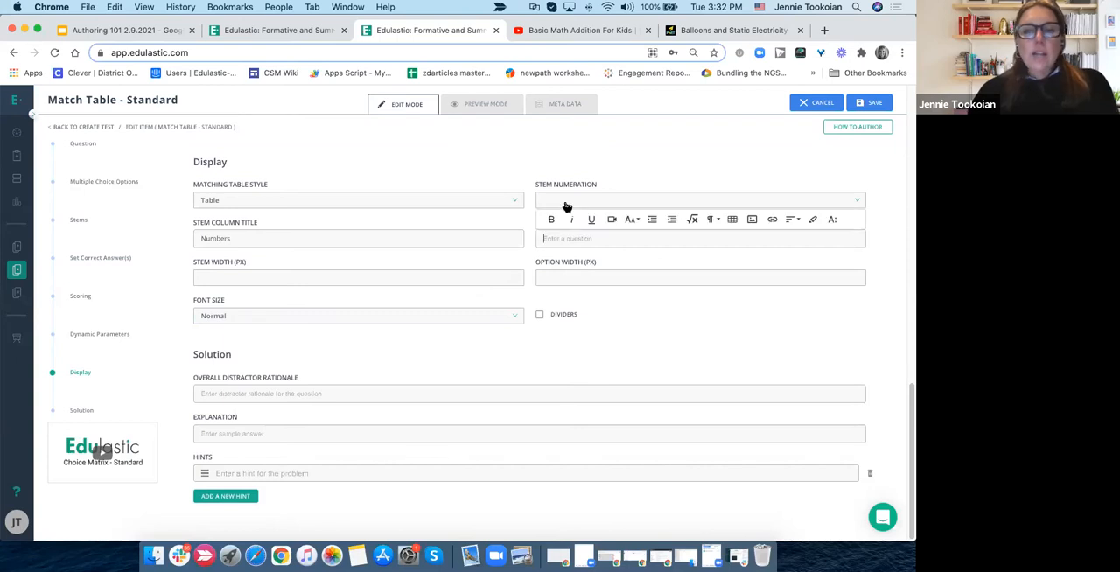
left_click(338, 278)
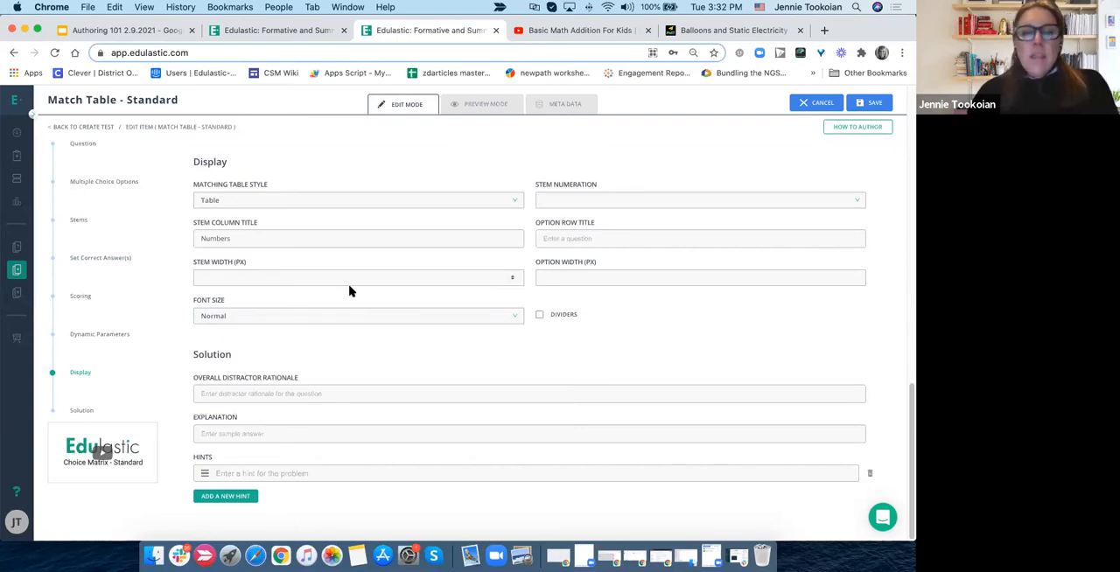
scroll(350, 285, "up", 1)
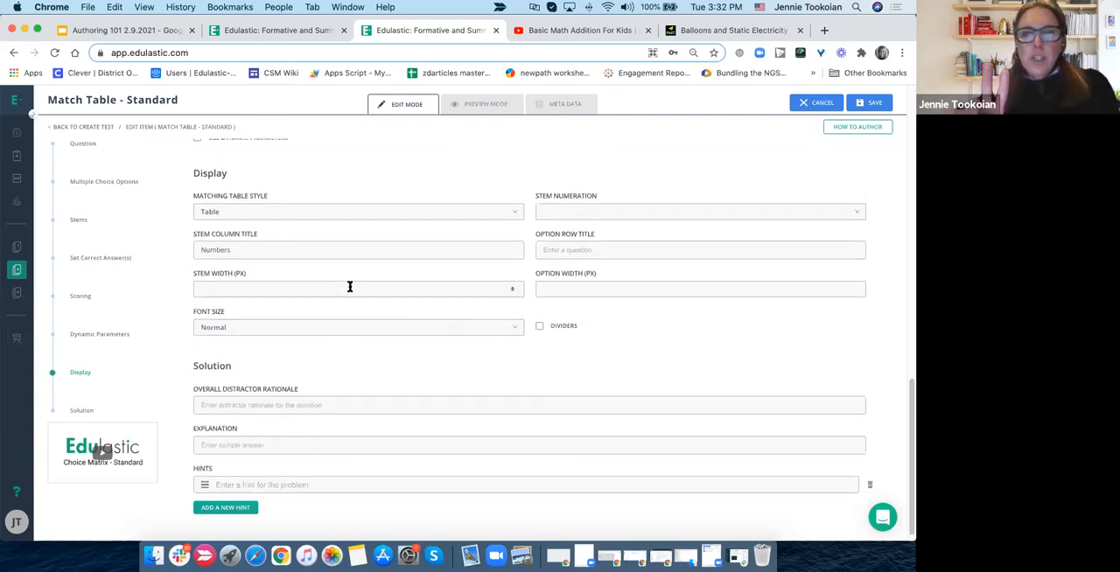
left_click(446, 329)
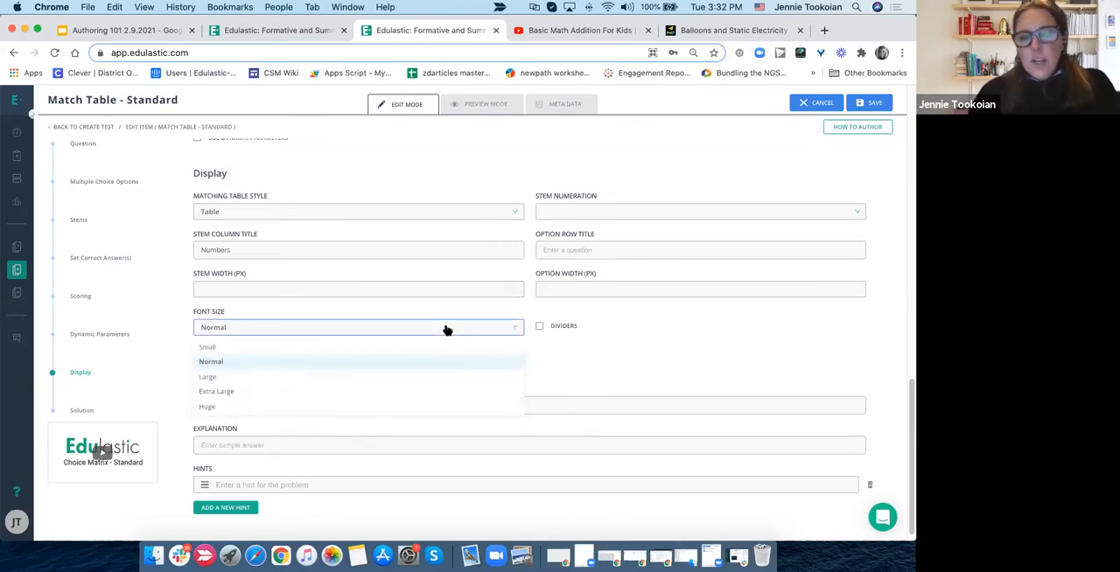
left_click(419, 408)
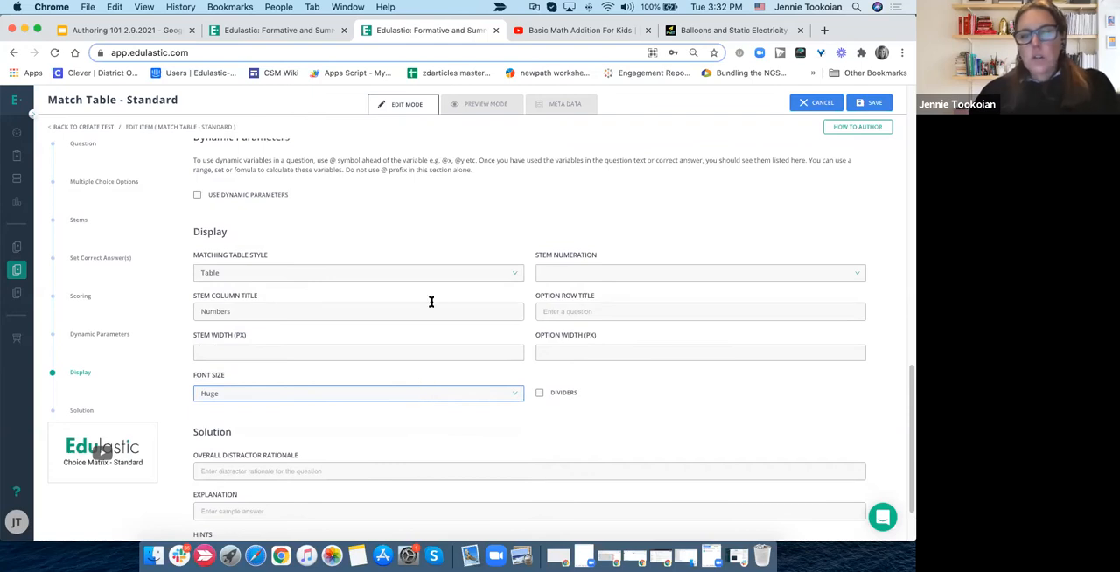
scroll(427, 293, "up", 10)
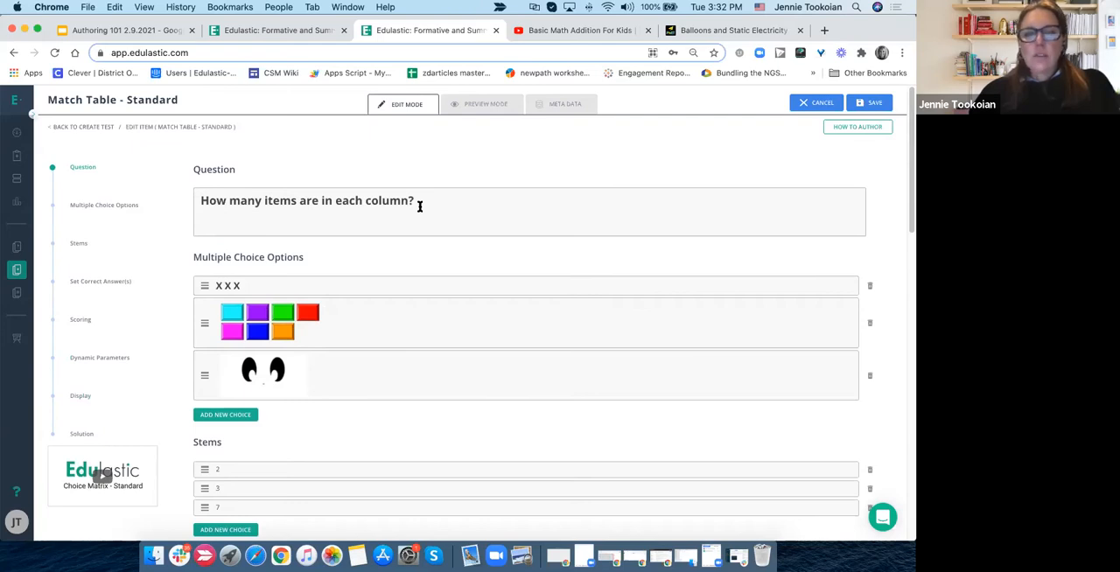
scroll(419, 208, "down", 10)
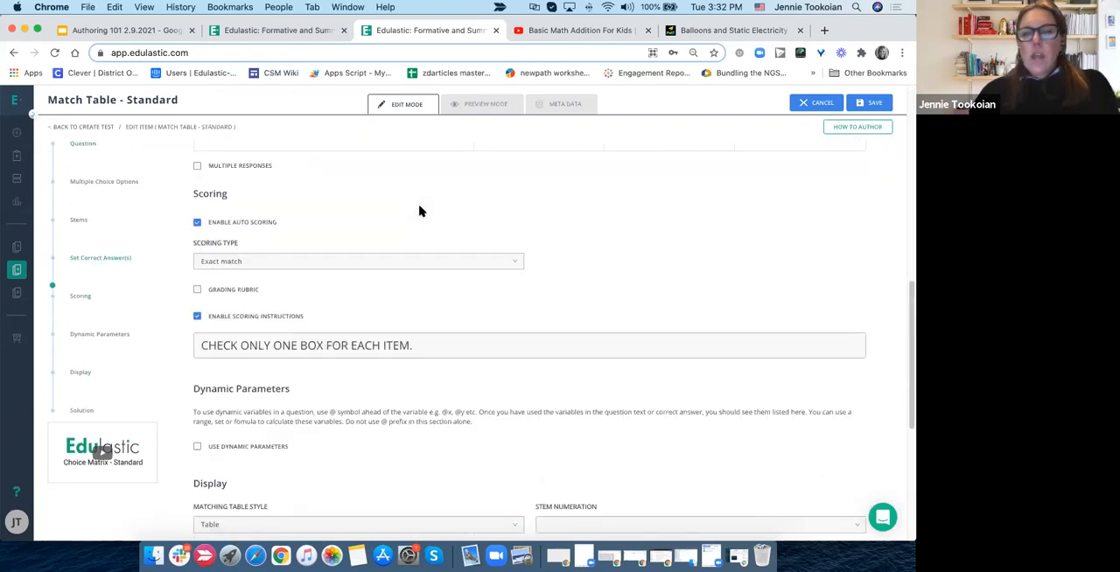
scroll(524, 208, "up", 4)
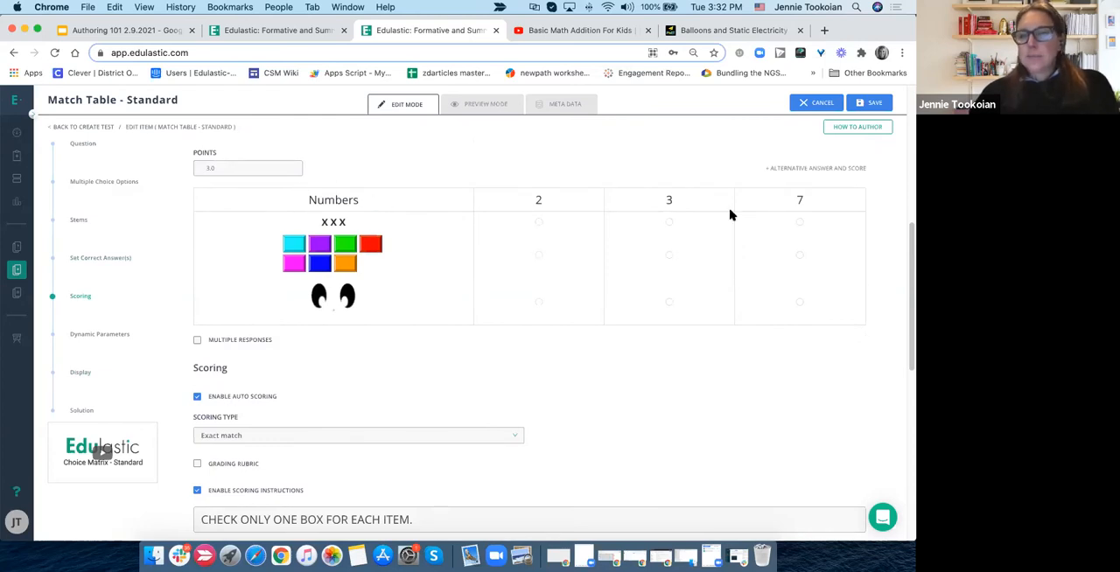
- Enable dividers for the match table, and preview the question before returning to editing
scroll(525, 382, "down", 5)
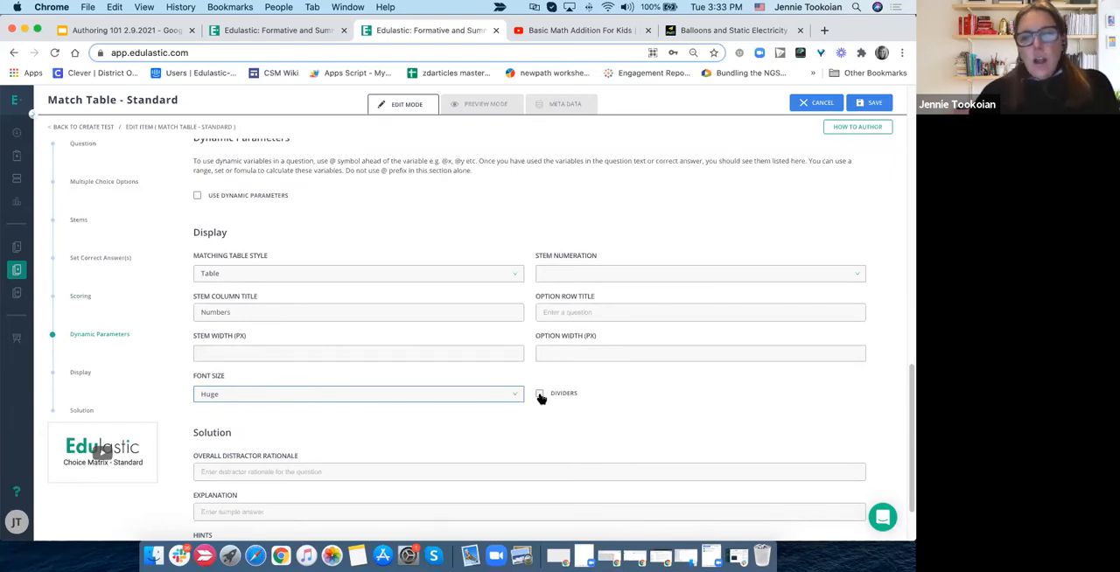
left_click(540, 395)
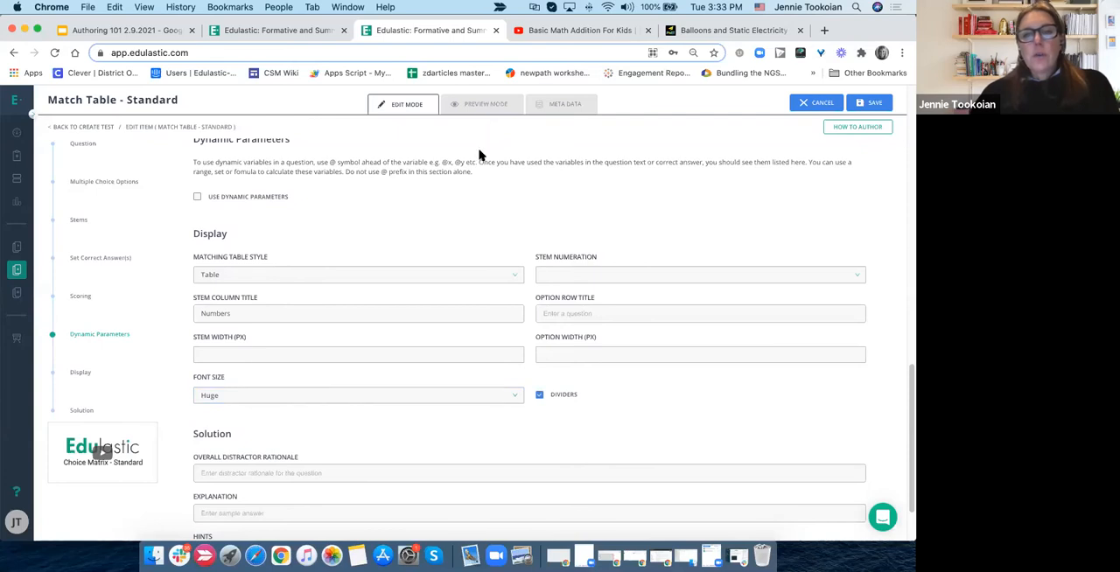
scroll(479, 155, "up", 5)
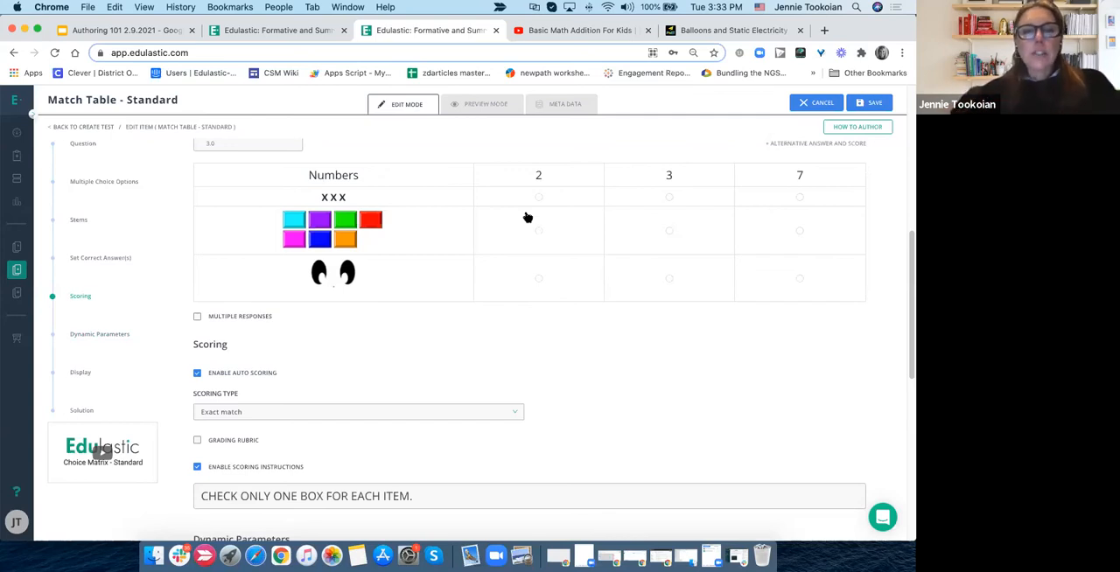
left_click(477, 105)
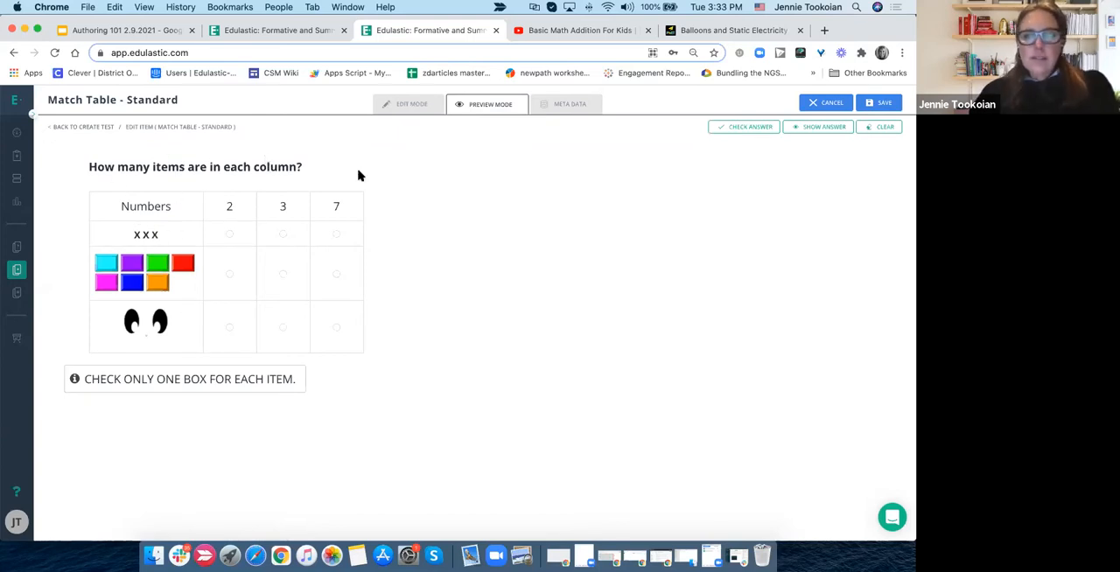
left_click(402, 106)
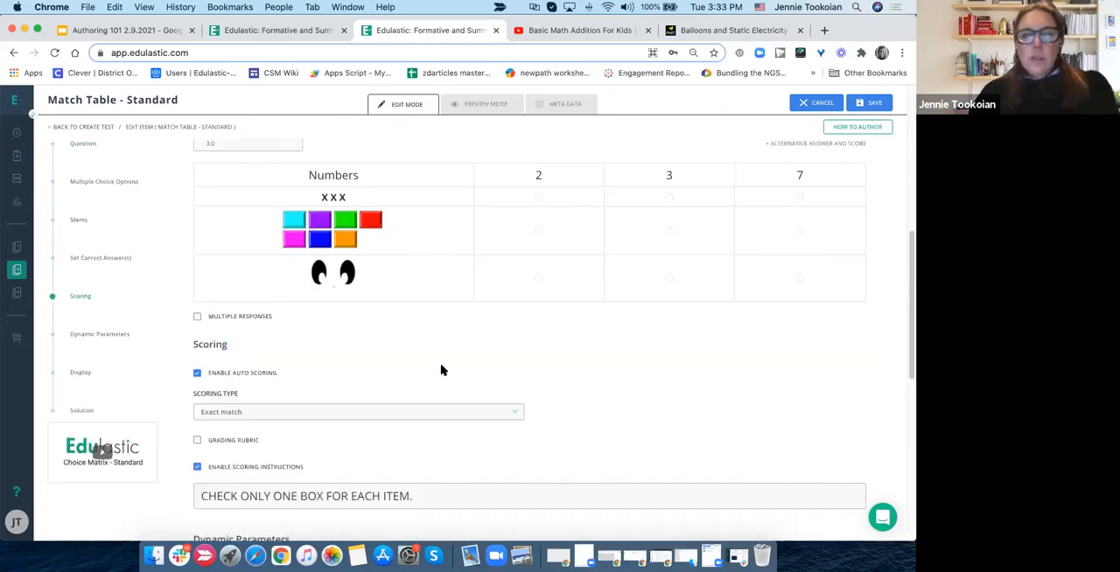
- Mark the correct answers in the grid: 3 for X X X, 7 for the colored blocks and 2 for the eyes
scroll(441, 370, "down", 5)
scroll(441, 370, "down", 8)
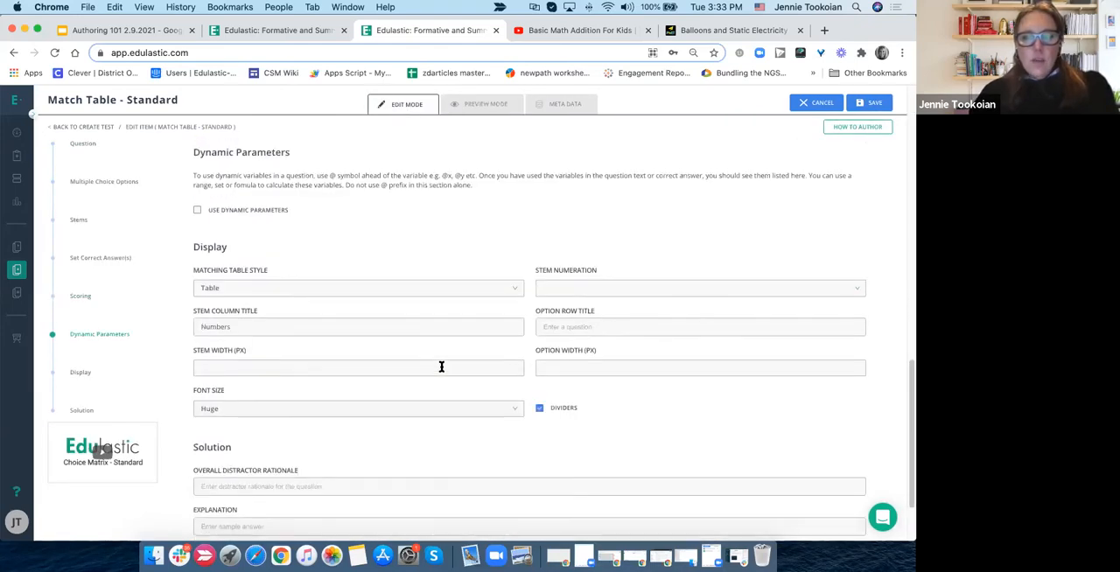
scroll(441, 370, "up", 10)
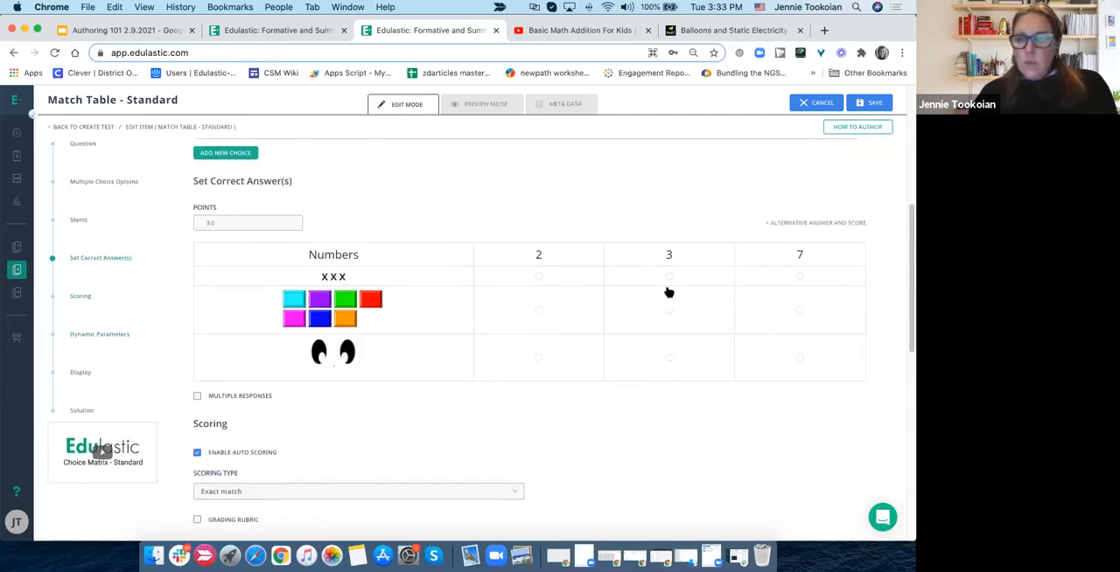
left_click(669, 279)
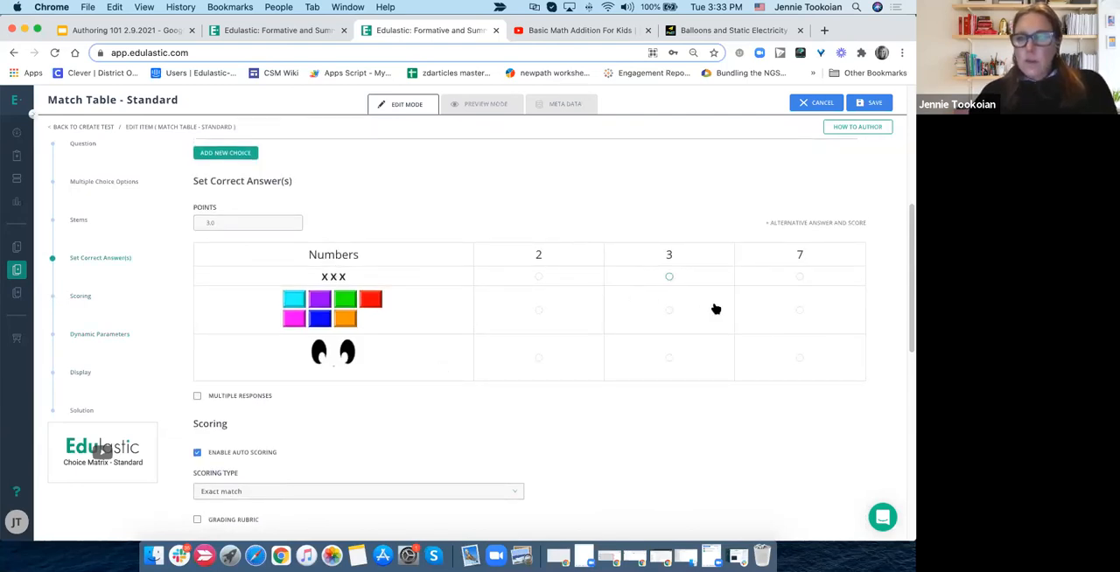
left_click(799, 312)
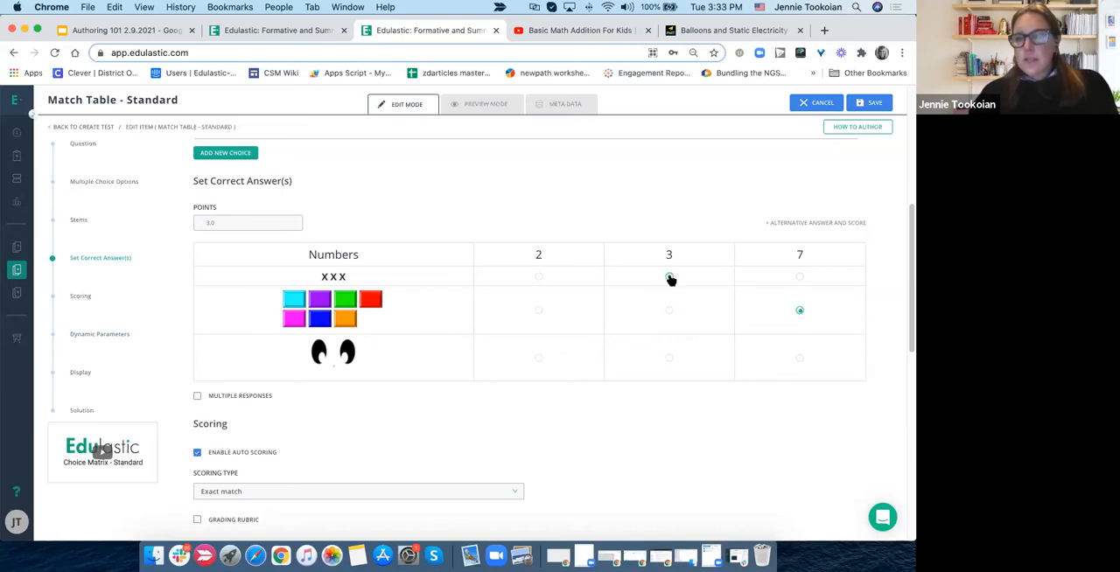
left_click(539, 359)
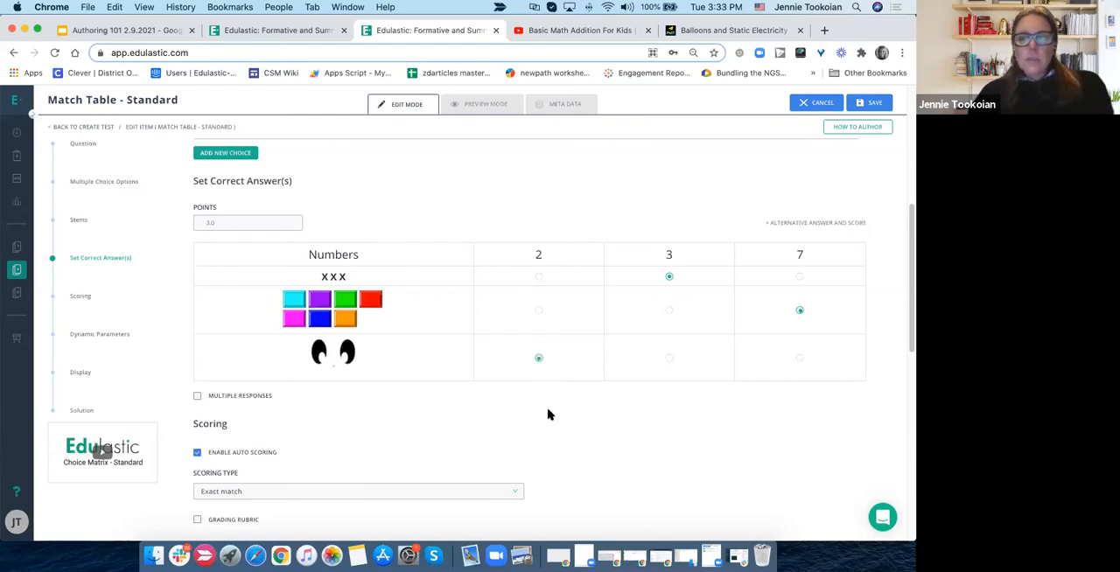
- Preview the question and show its correct answers
scroll(549, 414, "up", 2)
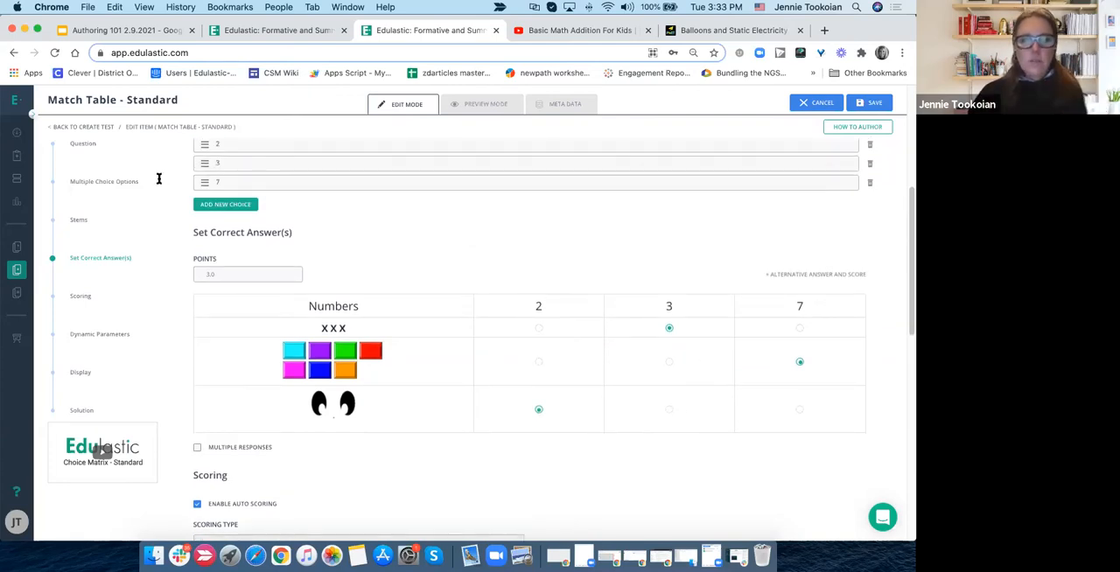
scroll(361, 242, "up", 3)
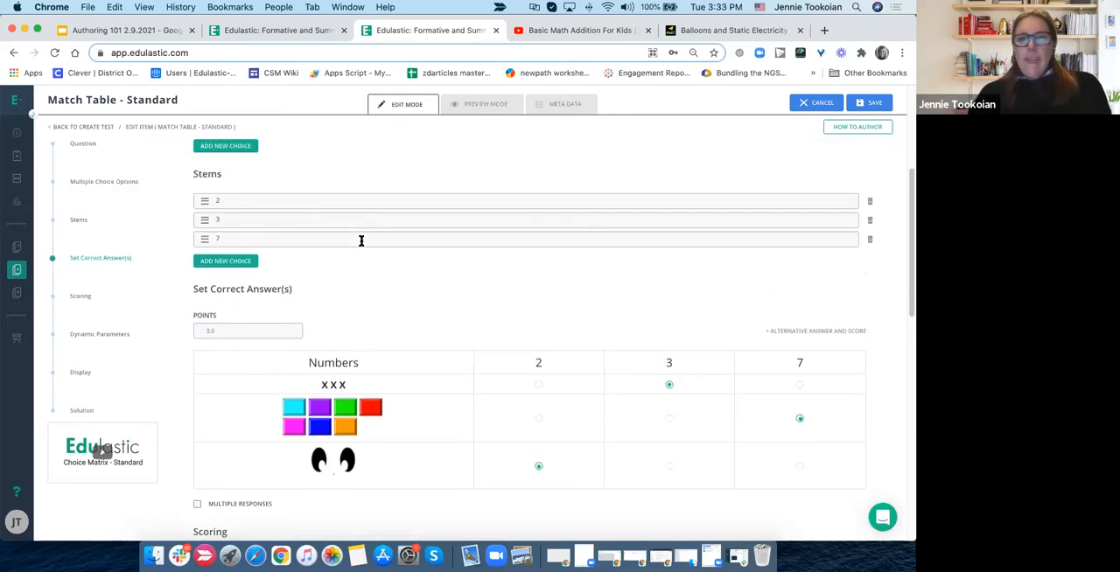
left_click(472, 105)
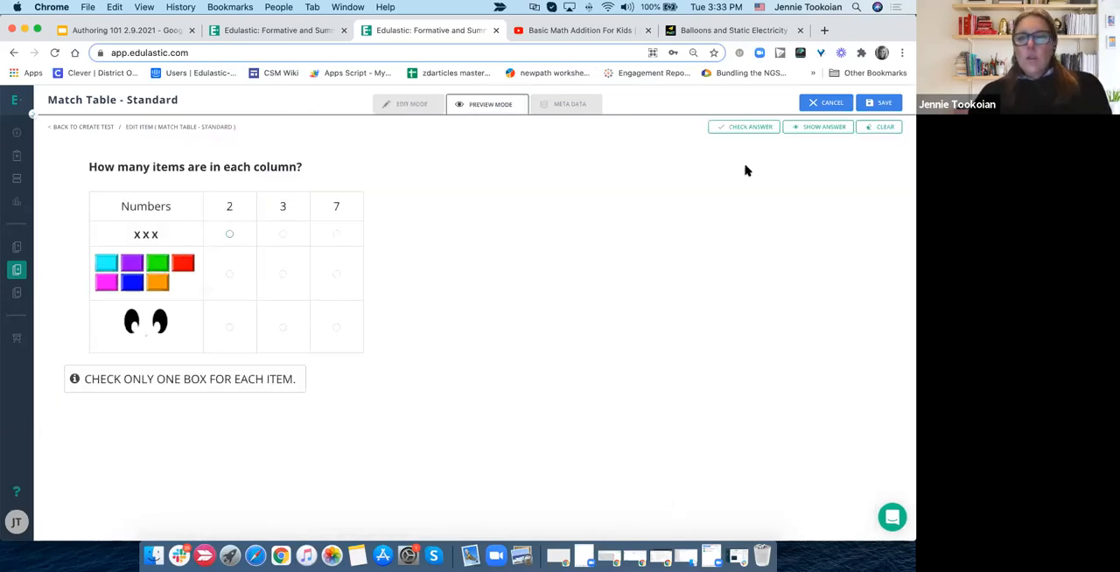
left_click(818, 127)
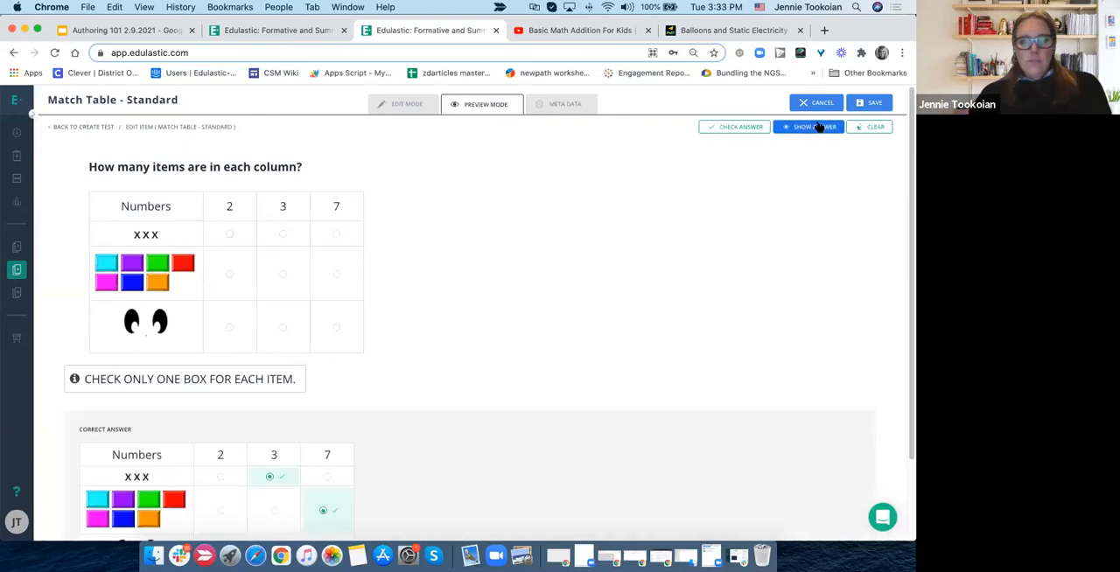
scroll(726, 259, "down", 2)
scroll(726, 259, "up", 2)
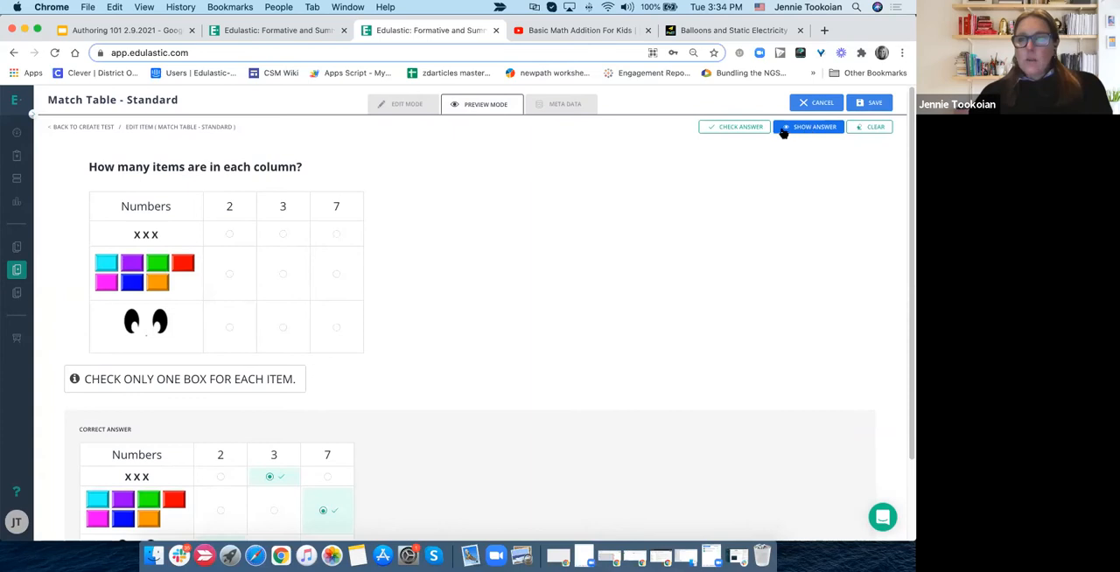
- Answer the previewed question with 2 for X X X, 7 for the blocks and 3 for the eyes, and check the answer
left_click(229, 235)
left_click(283, 275)
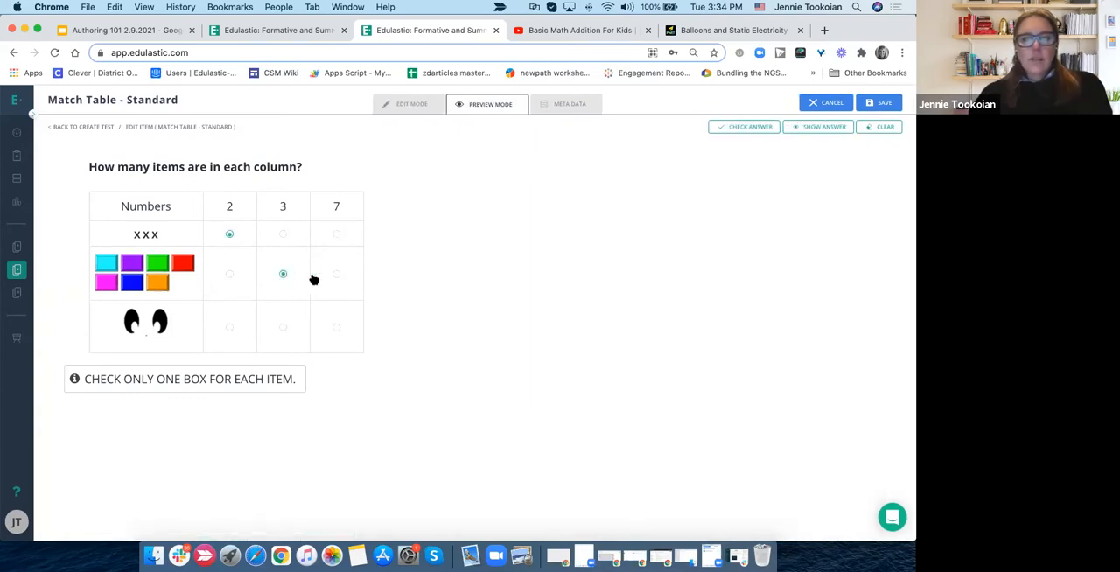
left_click(338, 276)
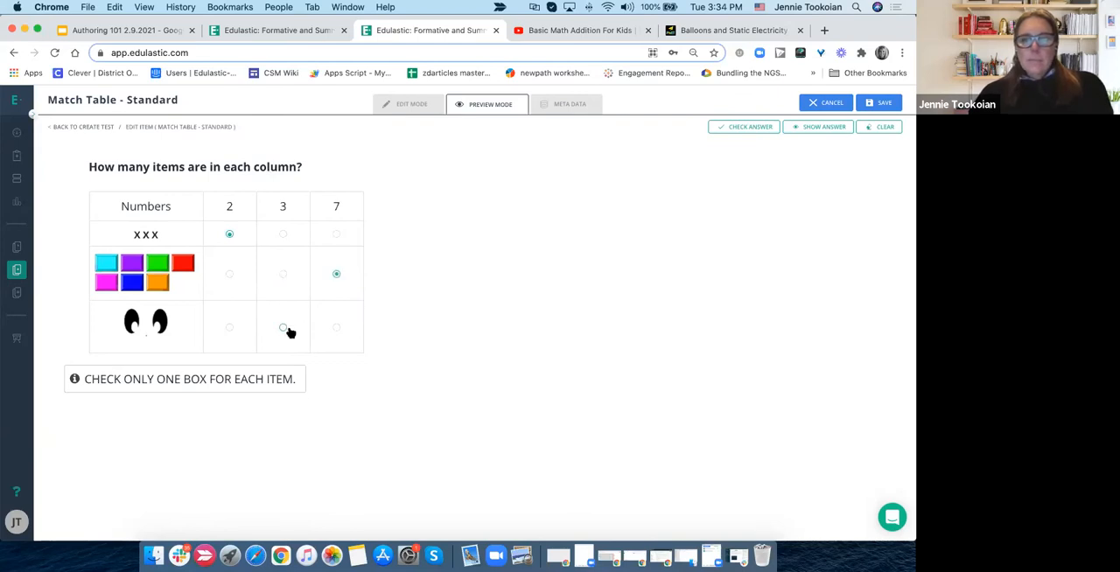
left_click(290, 332)
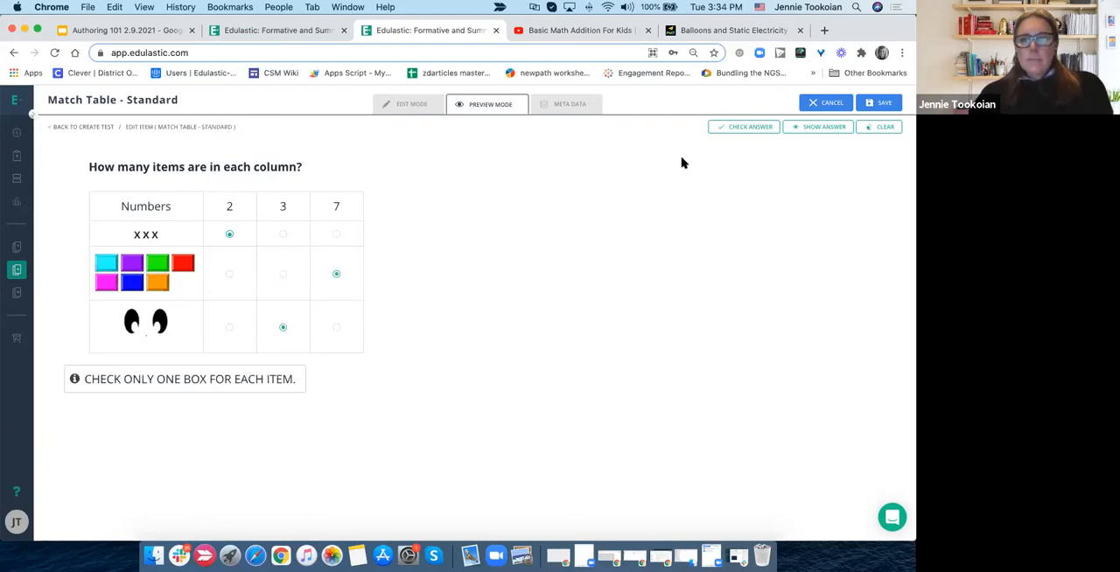
left_click(748, 129)
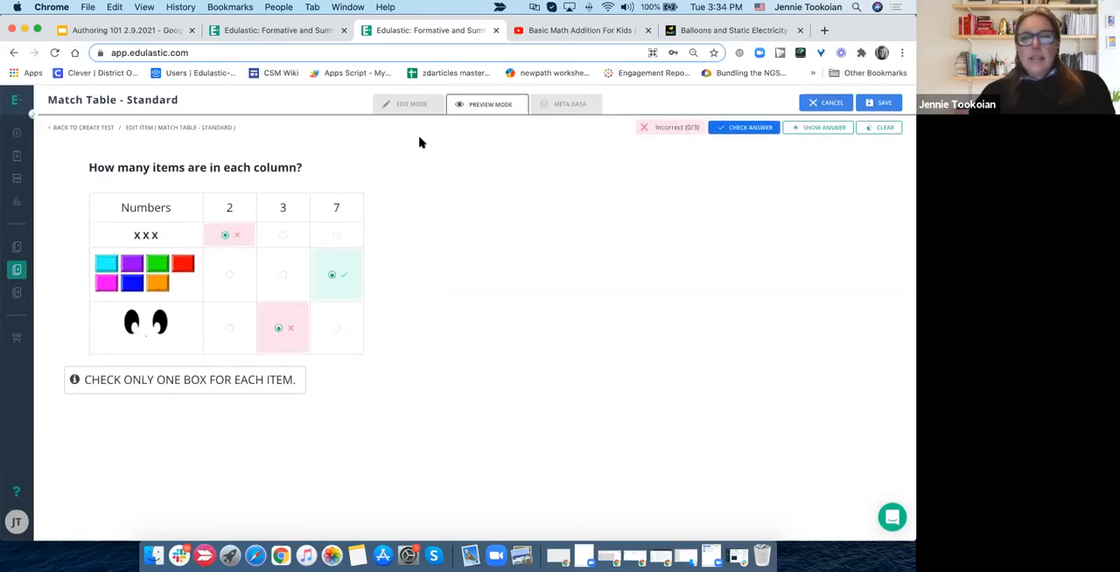
- Return to editing the question and review its sections, from the question text and choices through scoring, display and solution
left_click(402, 103)
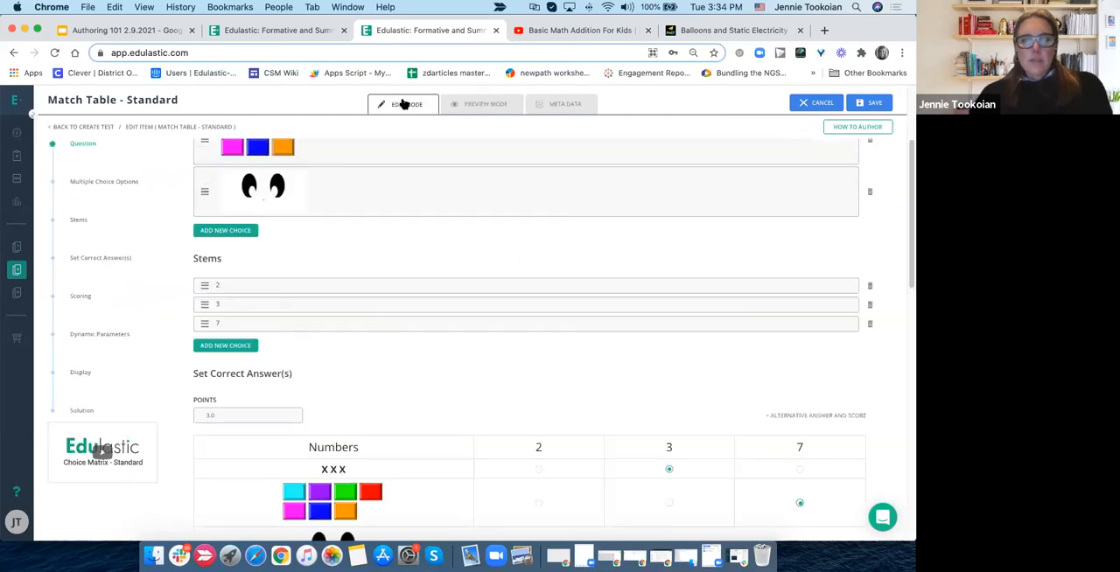
scroll(399, 210, "up", 5)
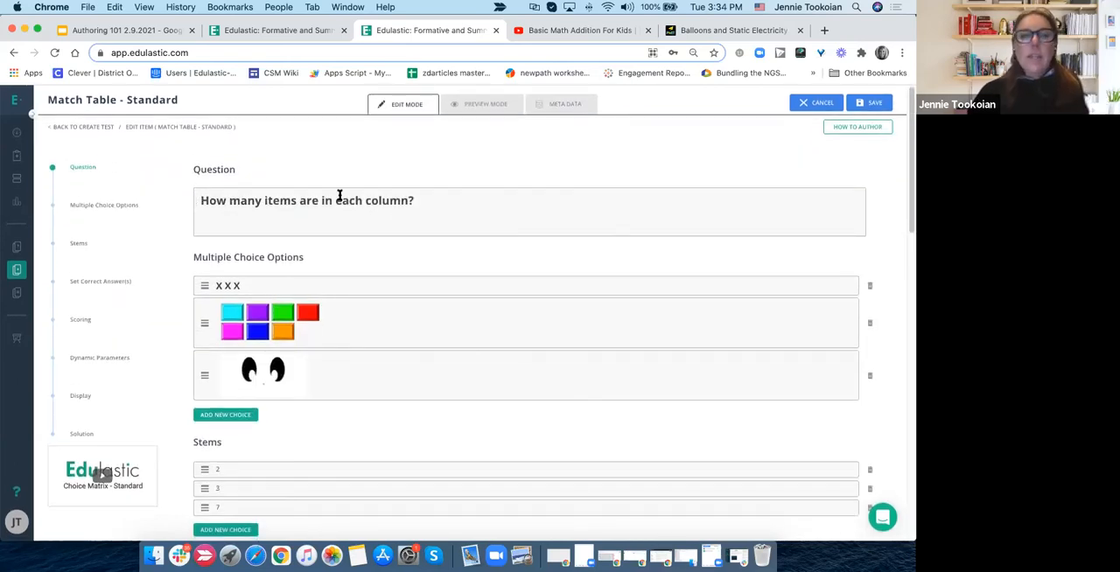
scroll(458, 326, "down", 3)
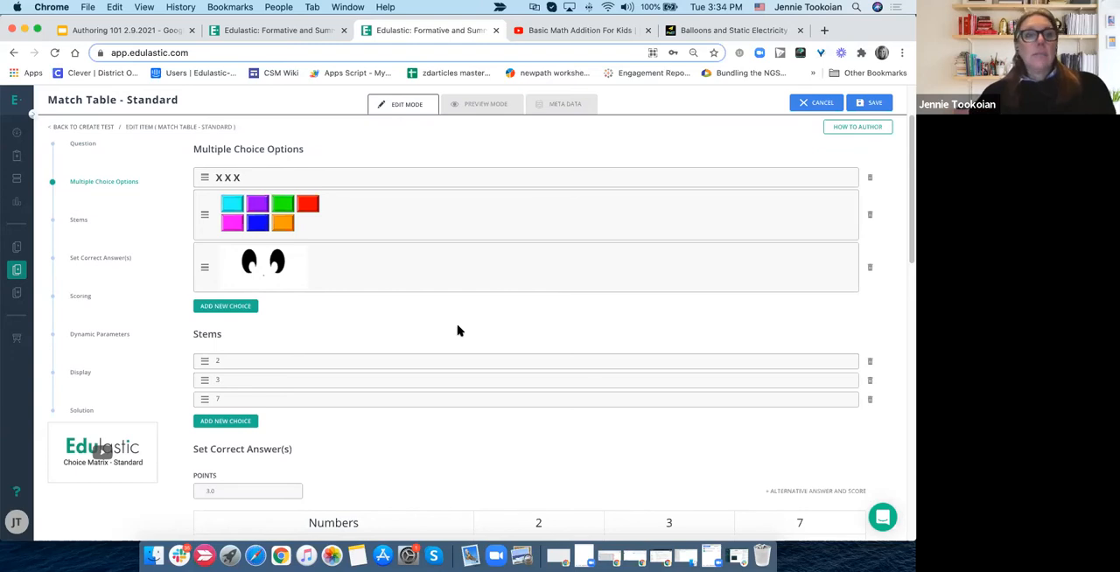
scroll(458, 329, "down", 2)
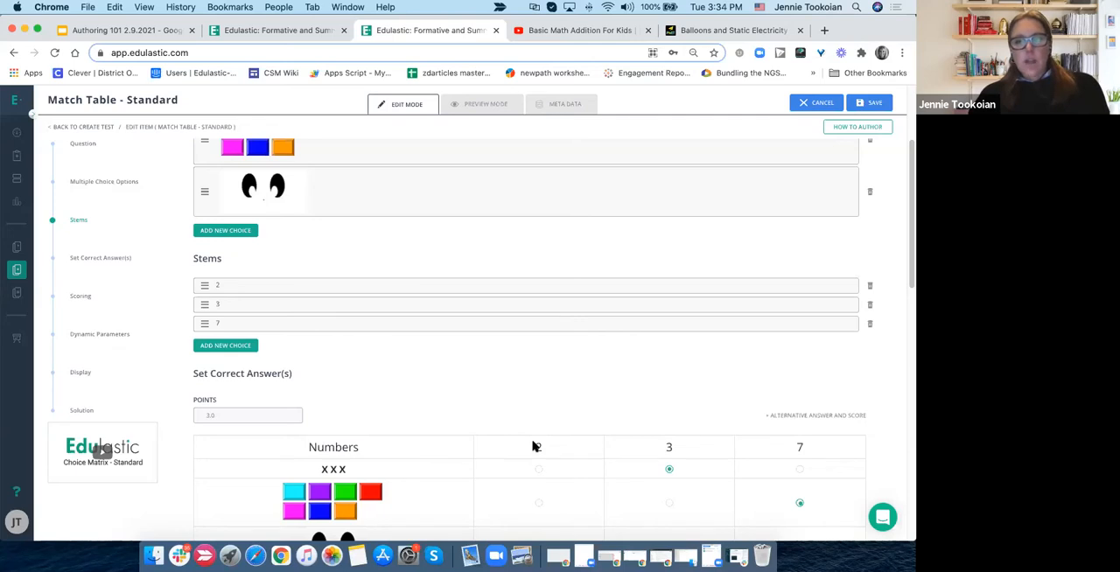
scroll(532, 446, "down", 5)
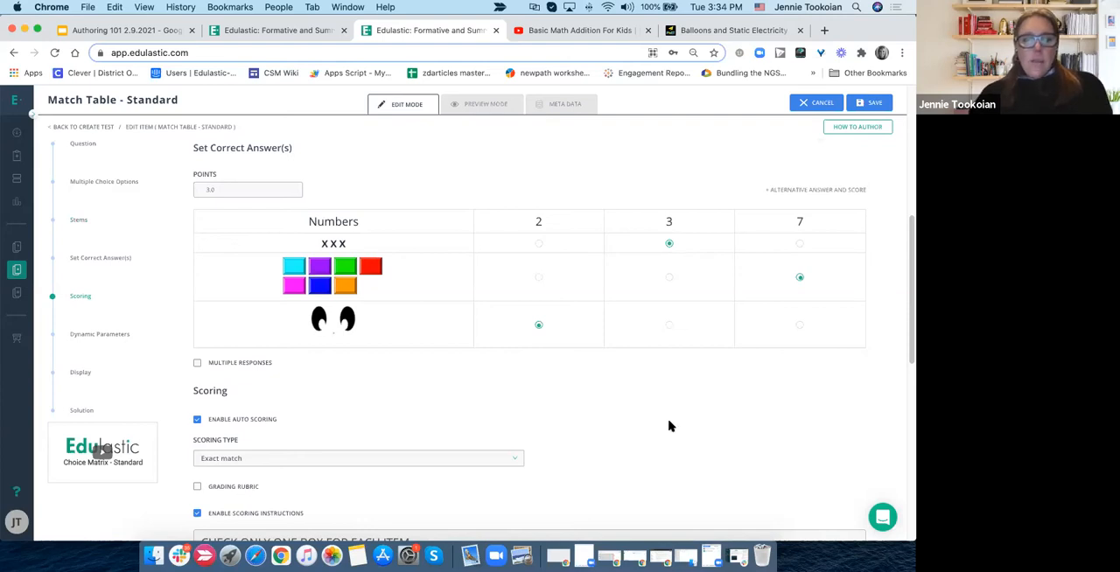
scroll(669, 426, "down", 8)
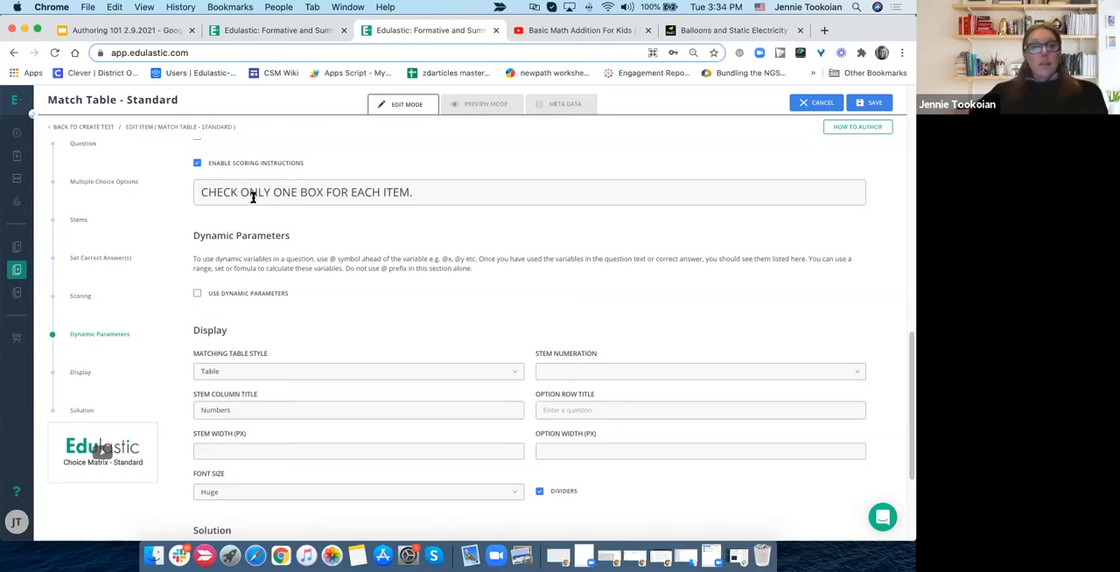
scroll(253, 198, "down", 2)
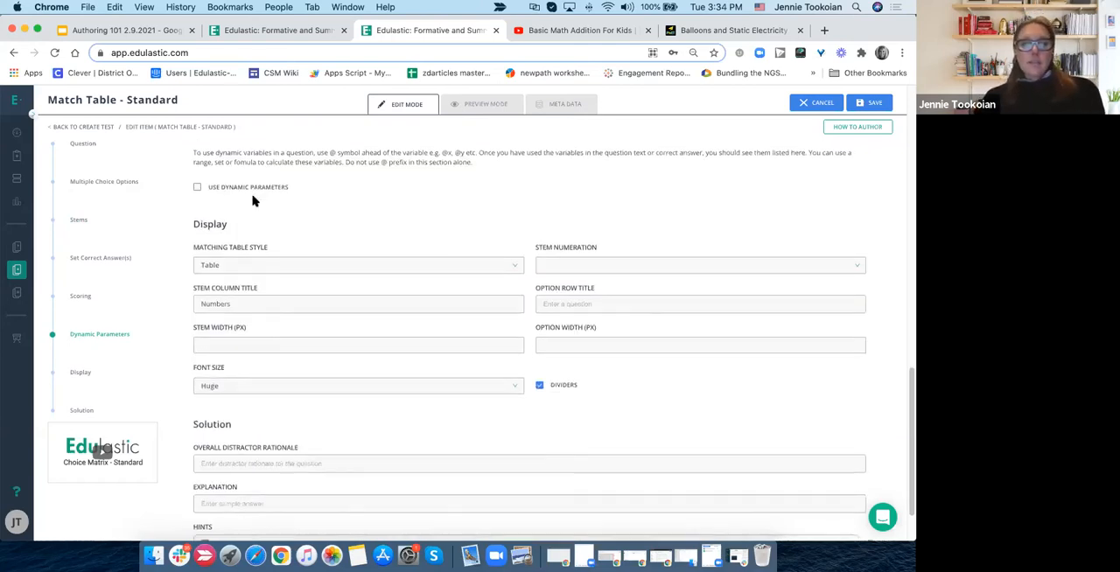
scroll(252, 200, "down", 1)
scroll(253, 201, "down", 1)
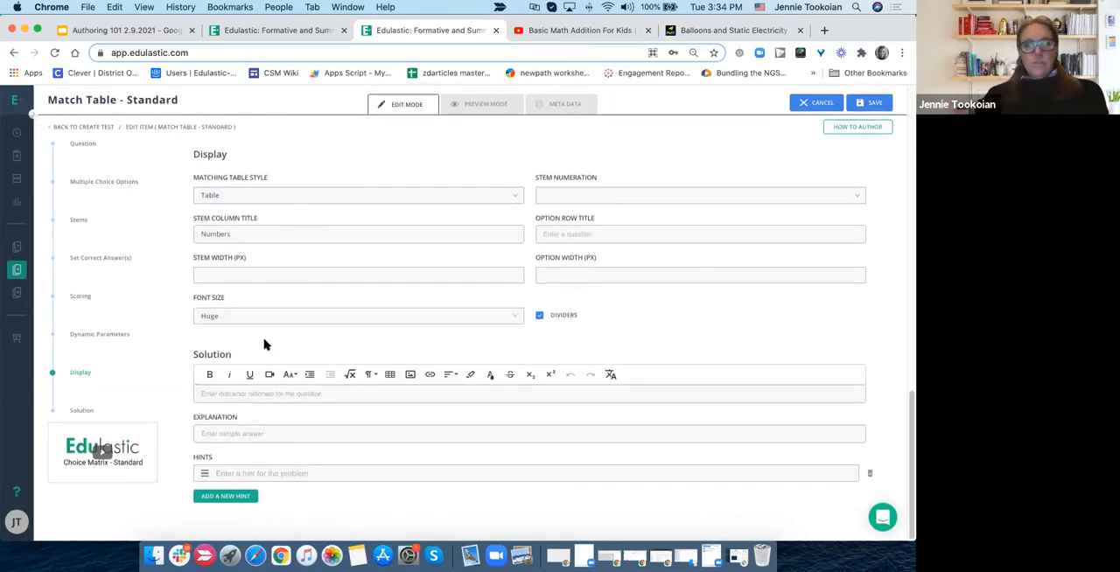
left_click(264, 342)
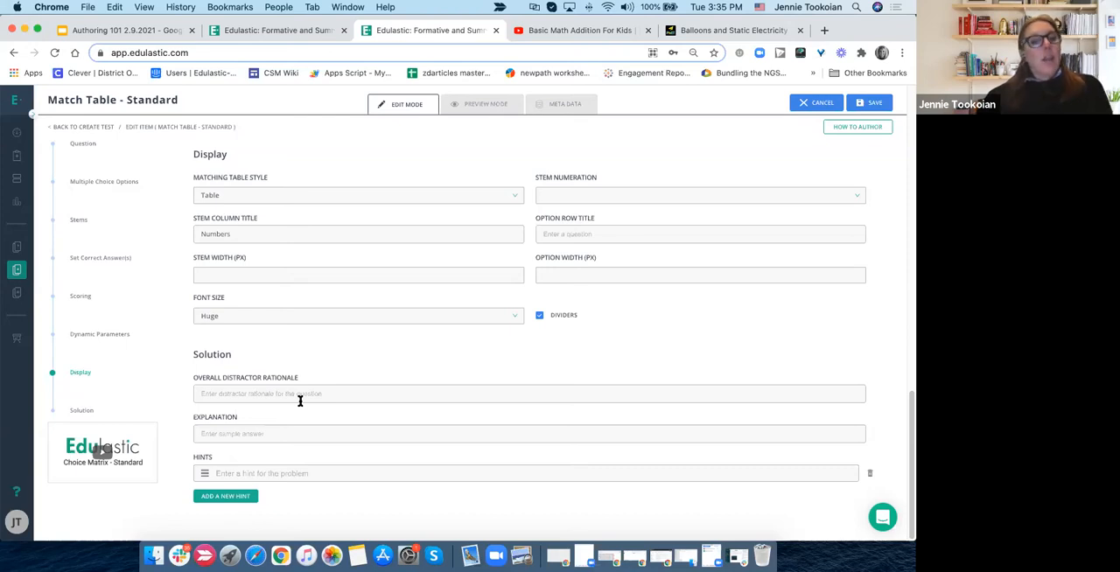
- Enter three lines of placeholder text as the overall distractor rationale: "fksdjflksdjklfjslk", "dsklfgjsadklkl;" and "sdfksdl"
left_click(291, 398)
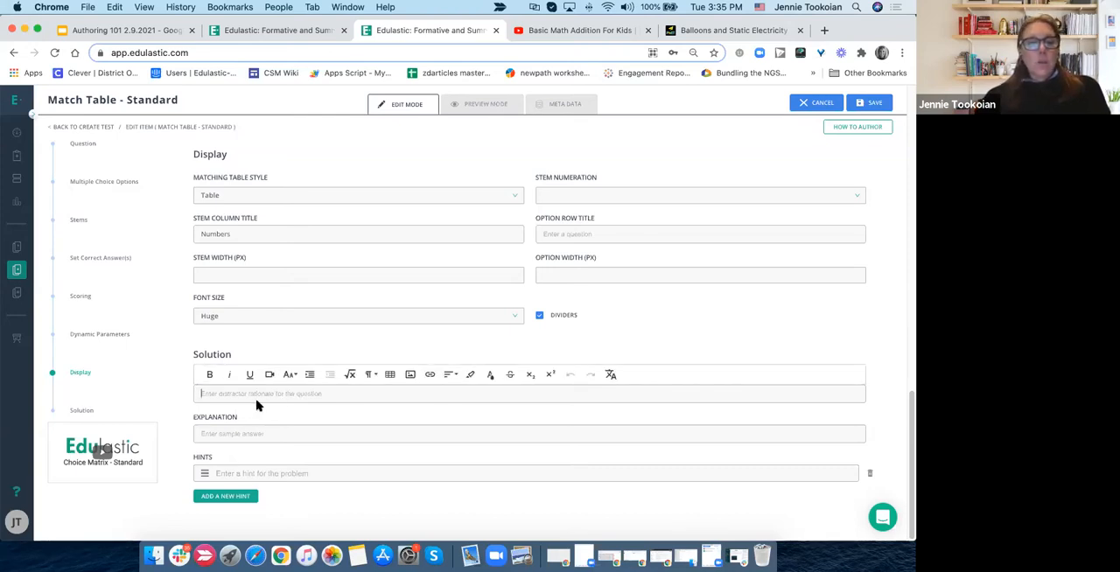
type("fksdjfksdjklfjslk")
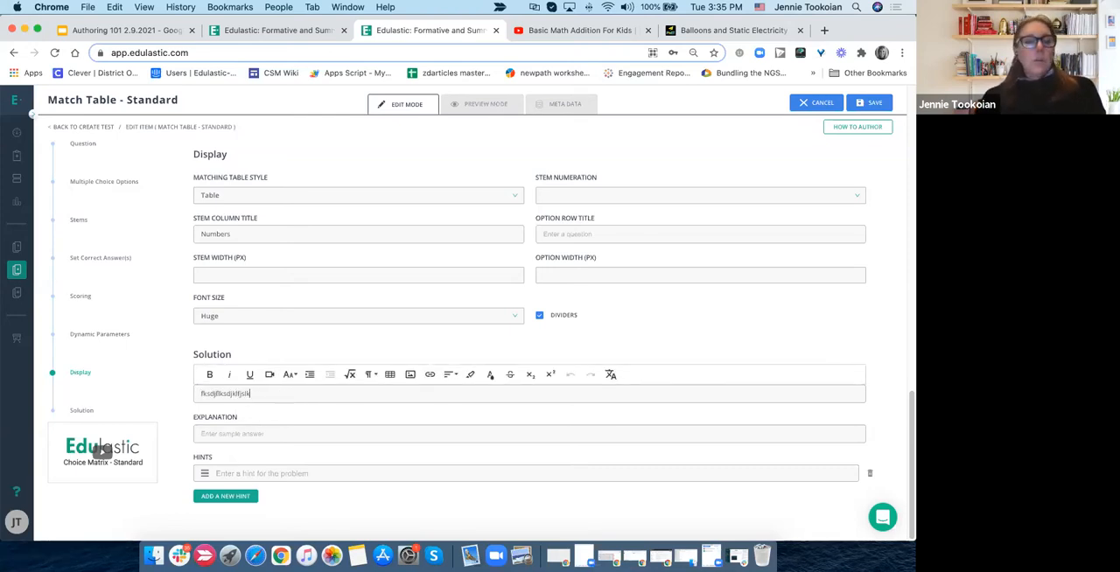
key("Return")
type("dsklfgsadklkl")
key("Return")
type("sdfksdl")
- Look back over the question's choices, answer key and scoring settings before returning to the solution section
scroll(320, 305, "up", 6)
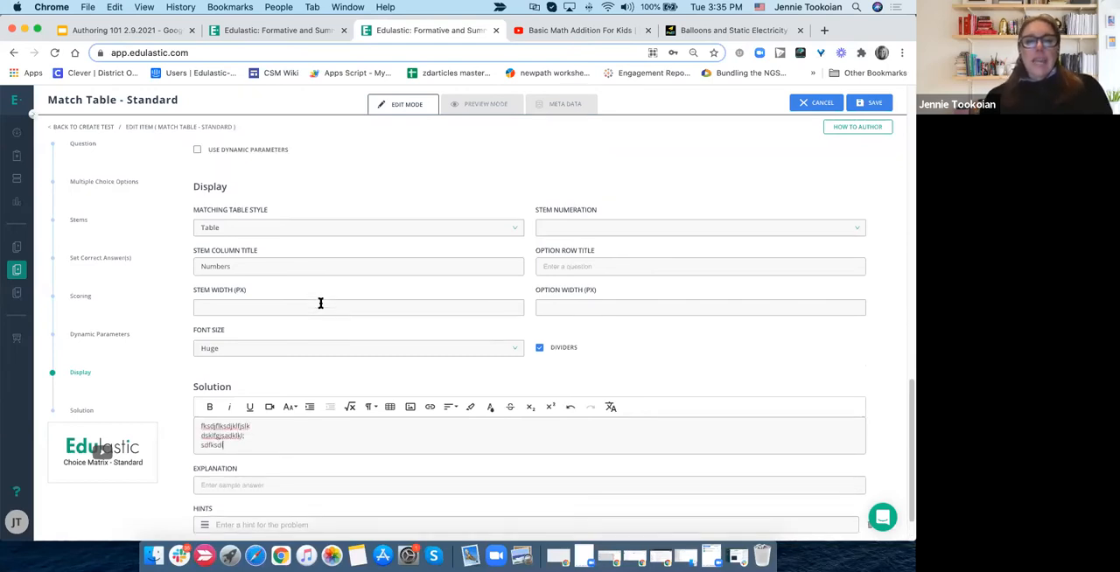
scroll(320, 305, "up", 3)
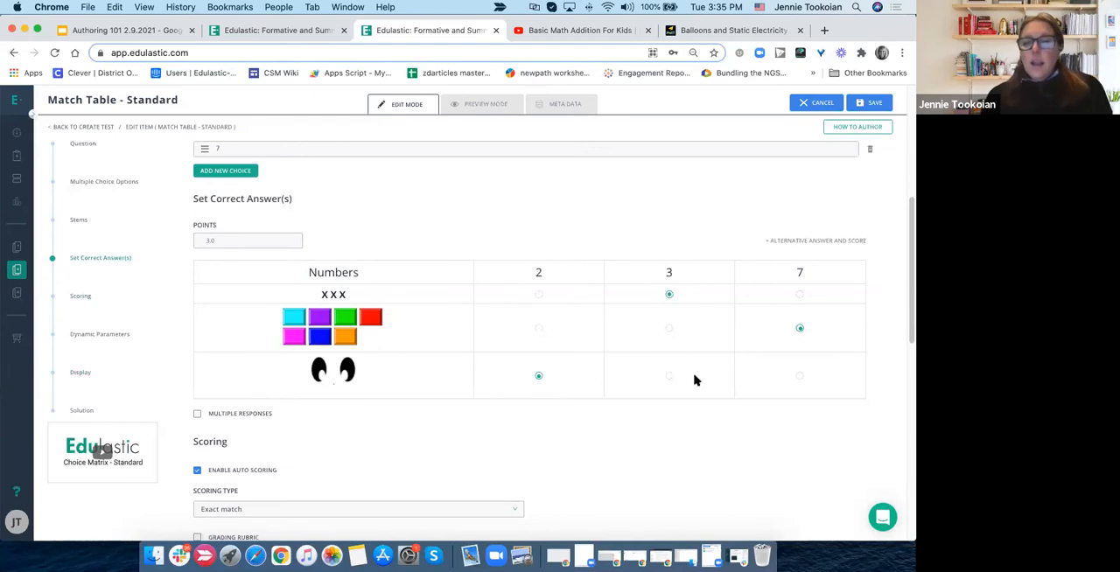
scroll(488, 393, "down", 10)
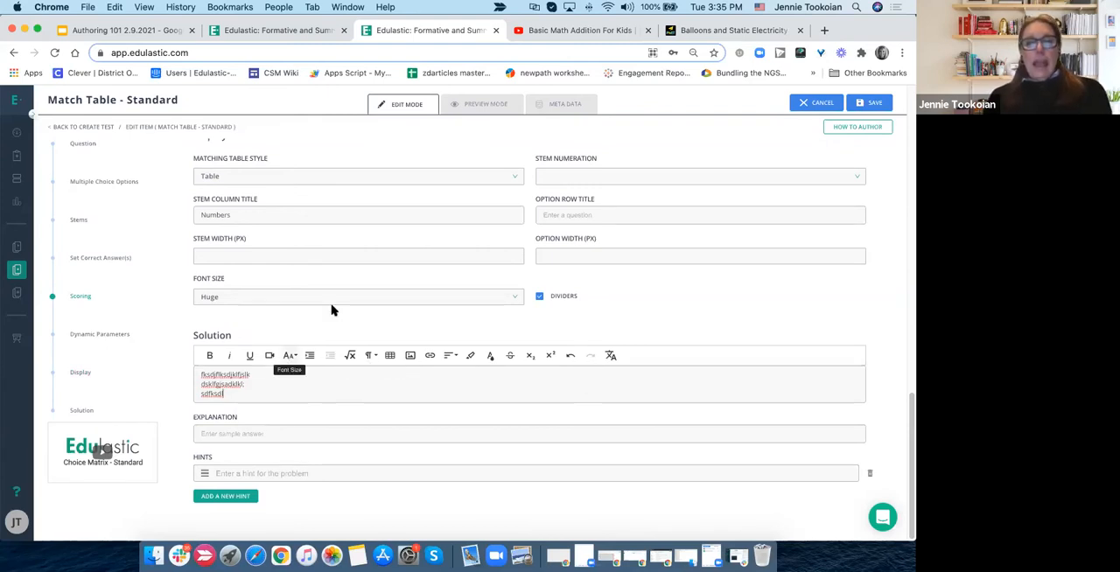
scroll(332, 310, "up", 8)
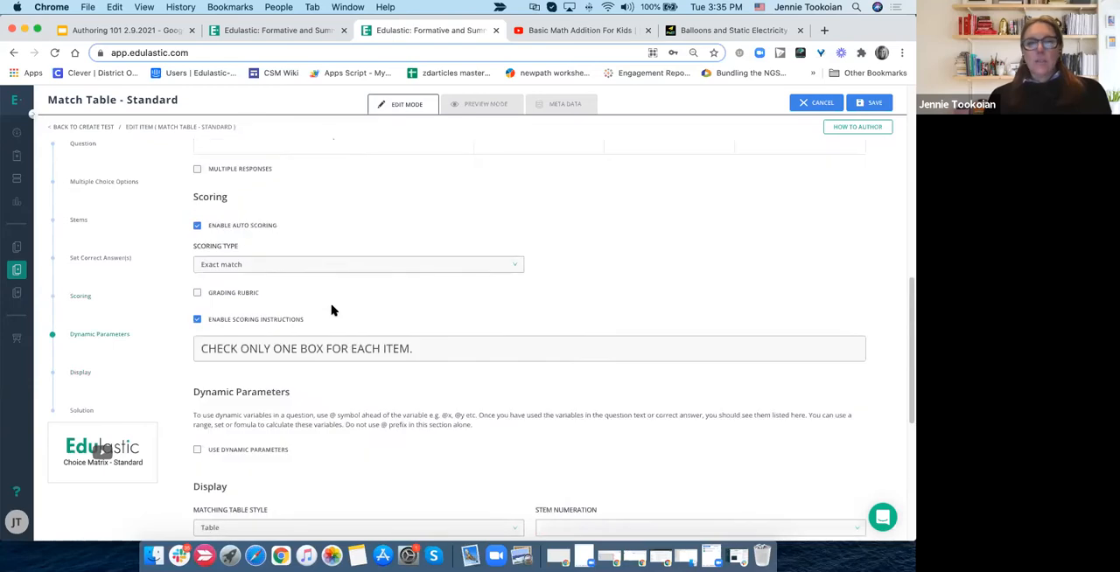
scroll(332, 310, "up", 4)
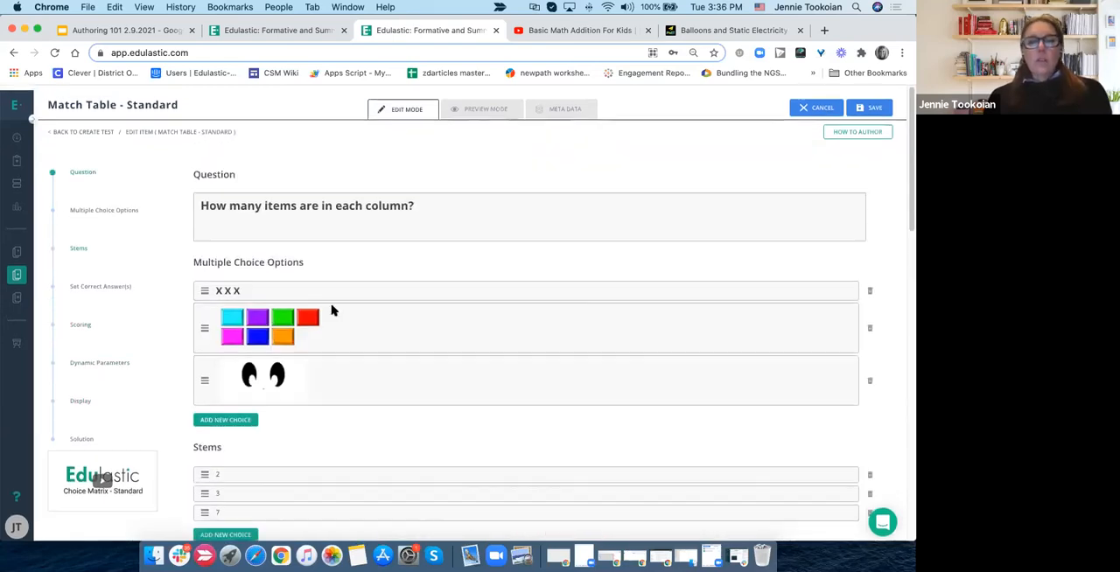
scroll(332, 309, "down", 10)
scroll(332, 310, "down", 3)
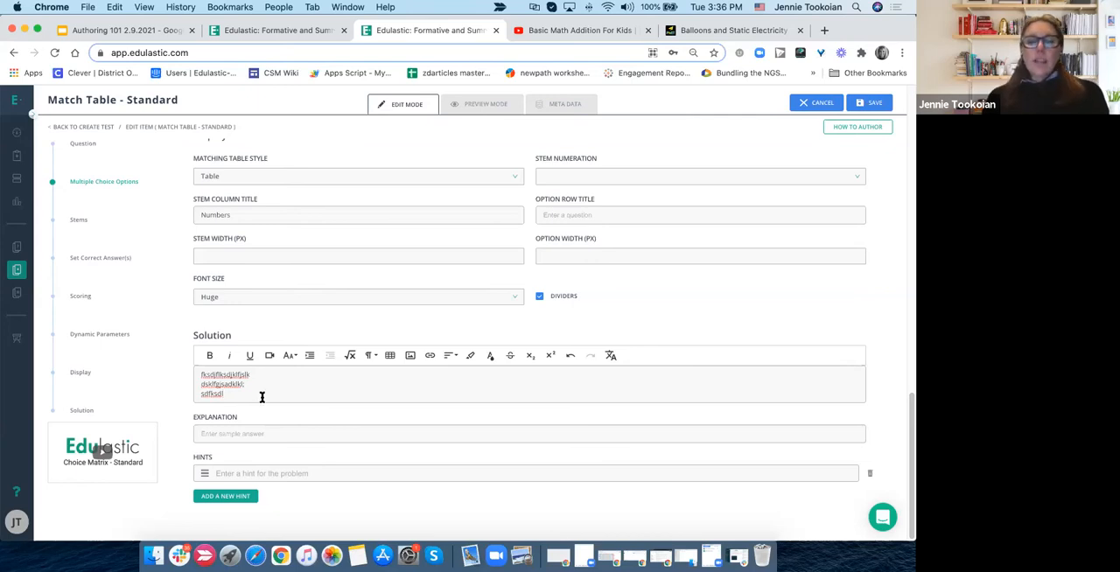
- Inspect the empty explanation and hint editors in the solution section
left_click(234, 433)
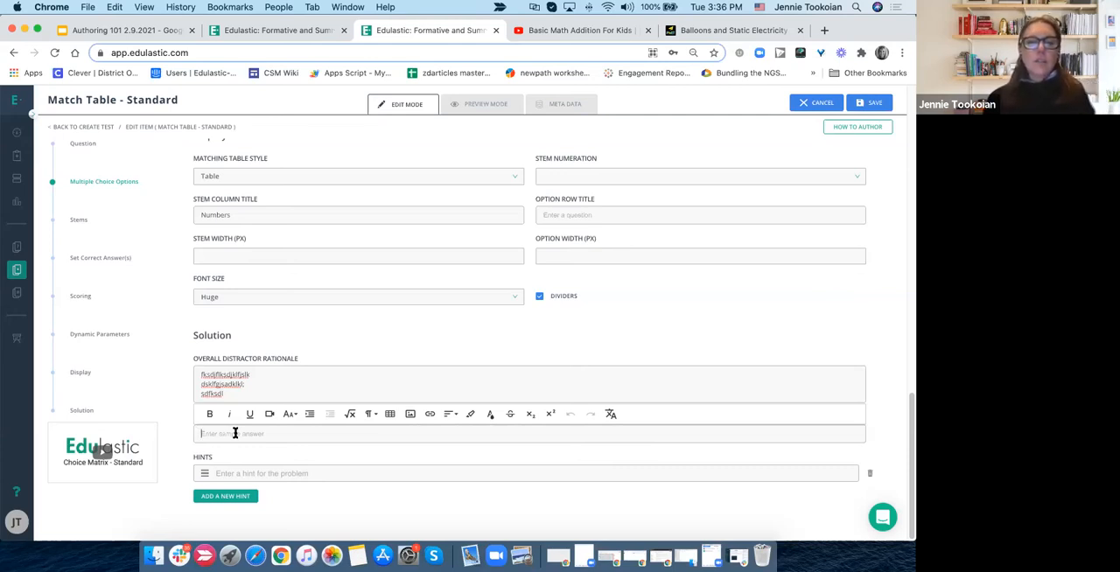
left_click(184, 452)
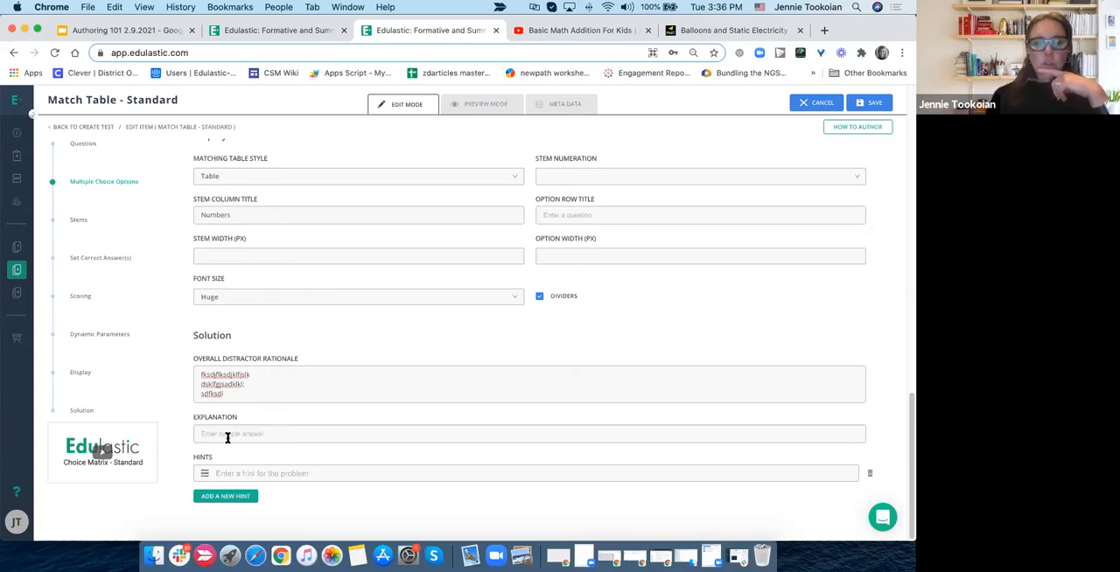
left_click(232, 473)
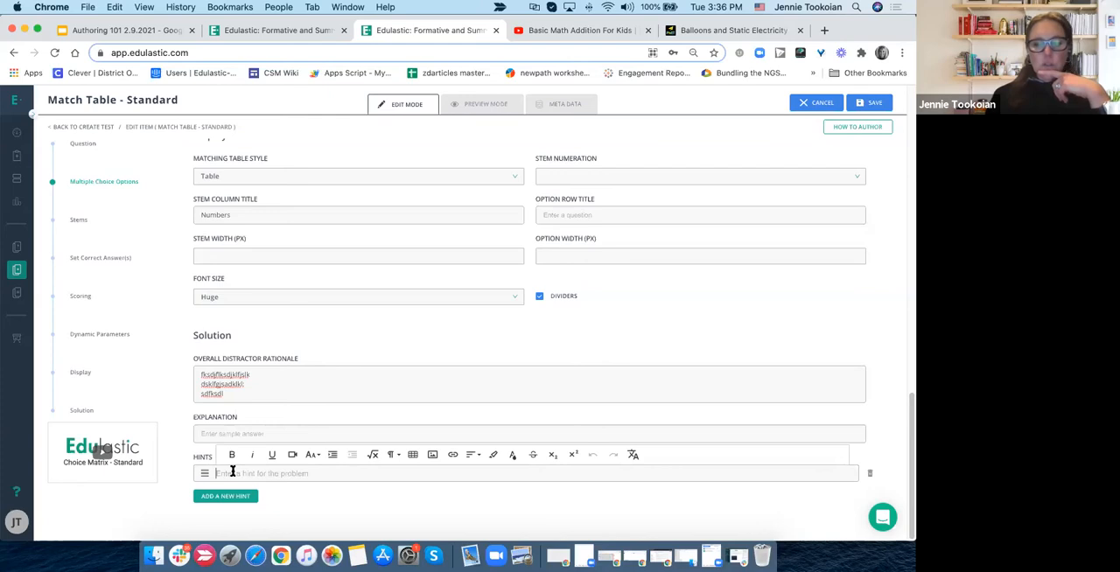
left_click(293, 497)
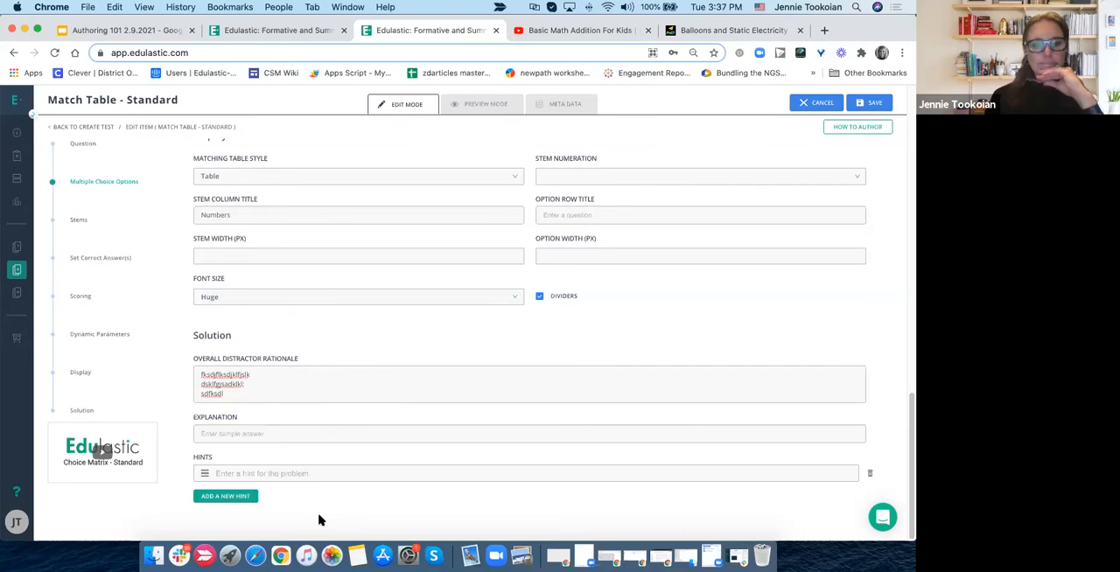
- Add two more hint entries to the solution, and delete all three hint entries
left_click(225, 496)
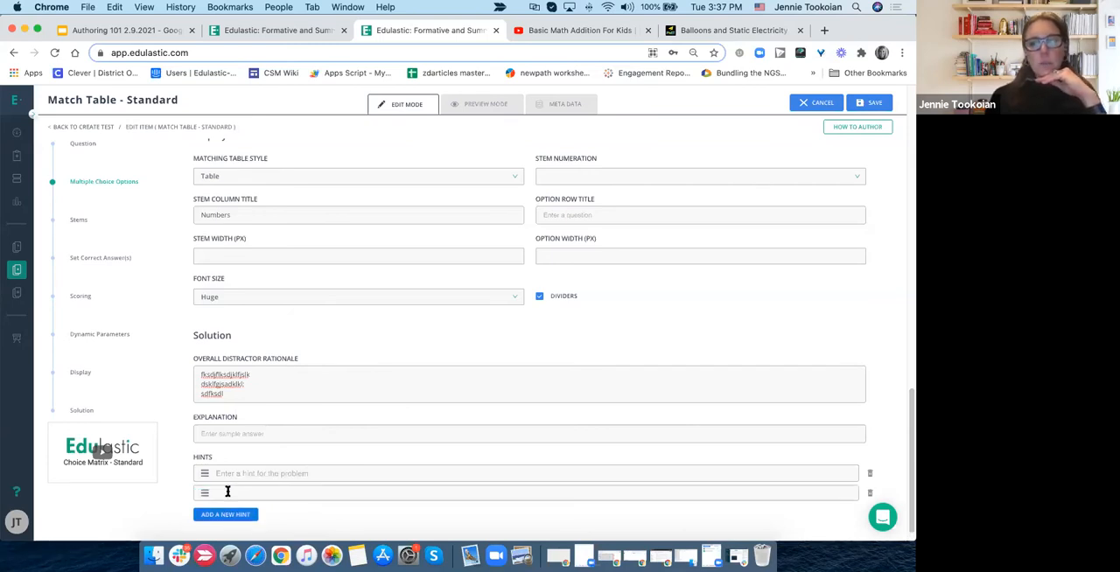
left_click(229, 494)
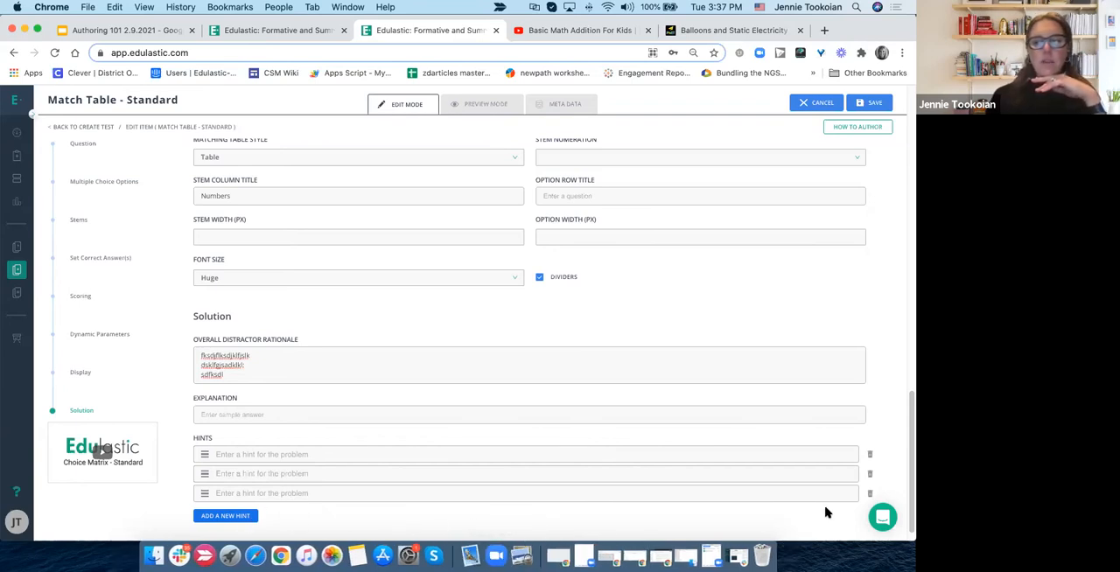
left_click(869, 456)
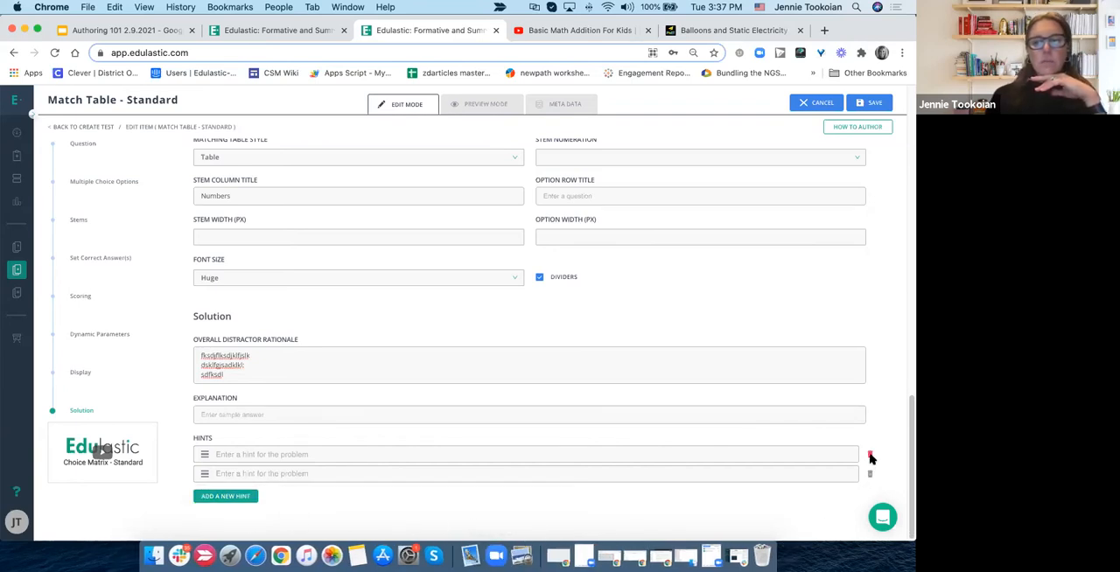
left_click(869, 455)
left_click(870, 474)
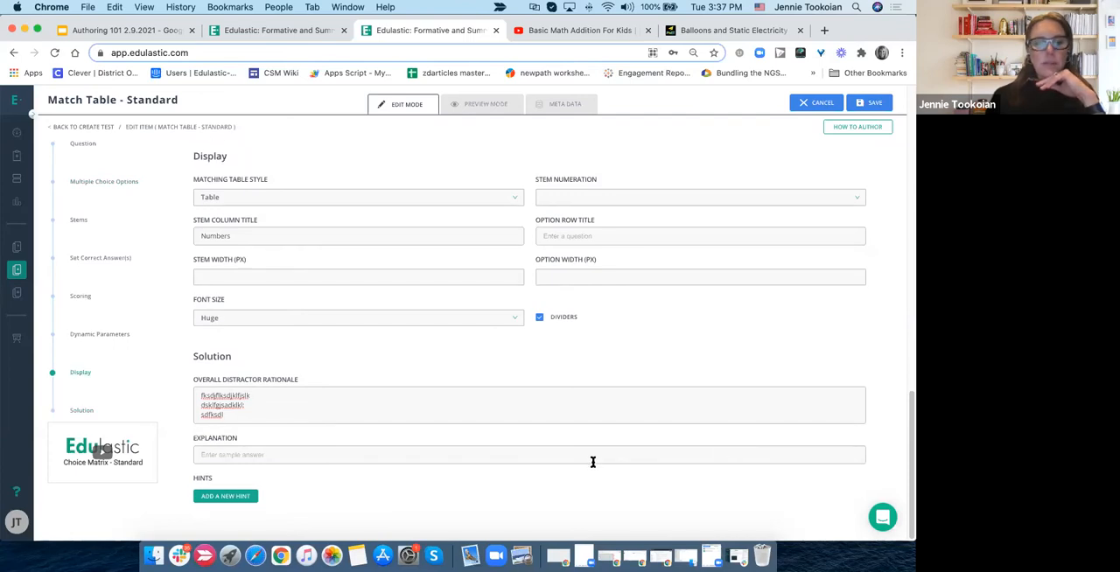
- Open the question's metadata and set the skills subject to Mathematics with the standard set Math - Common Core
scroll(598, 477, "up", 5)
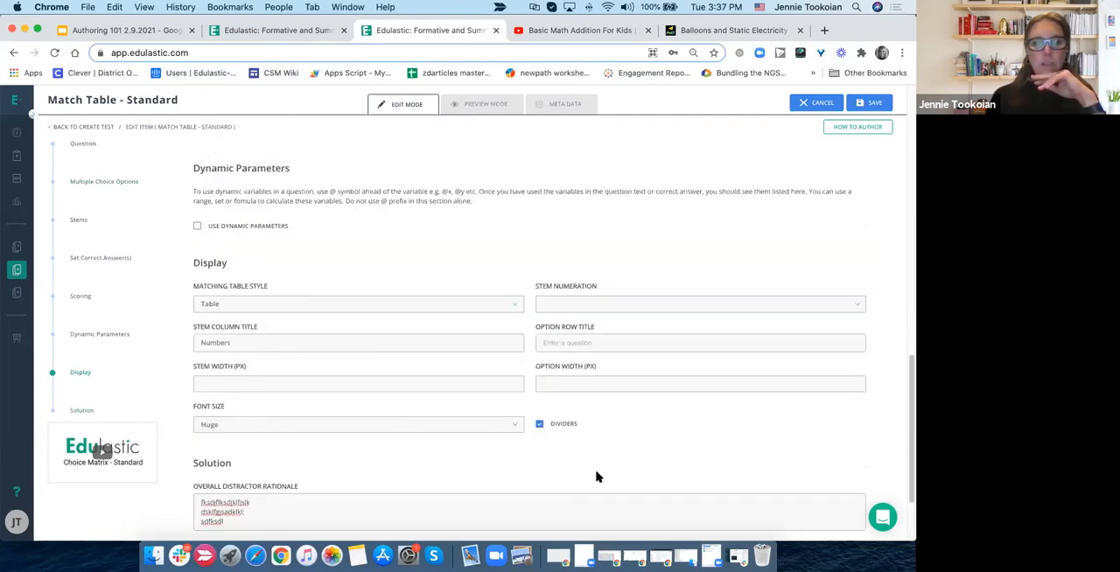
scroll(598, 477, "up", 10)
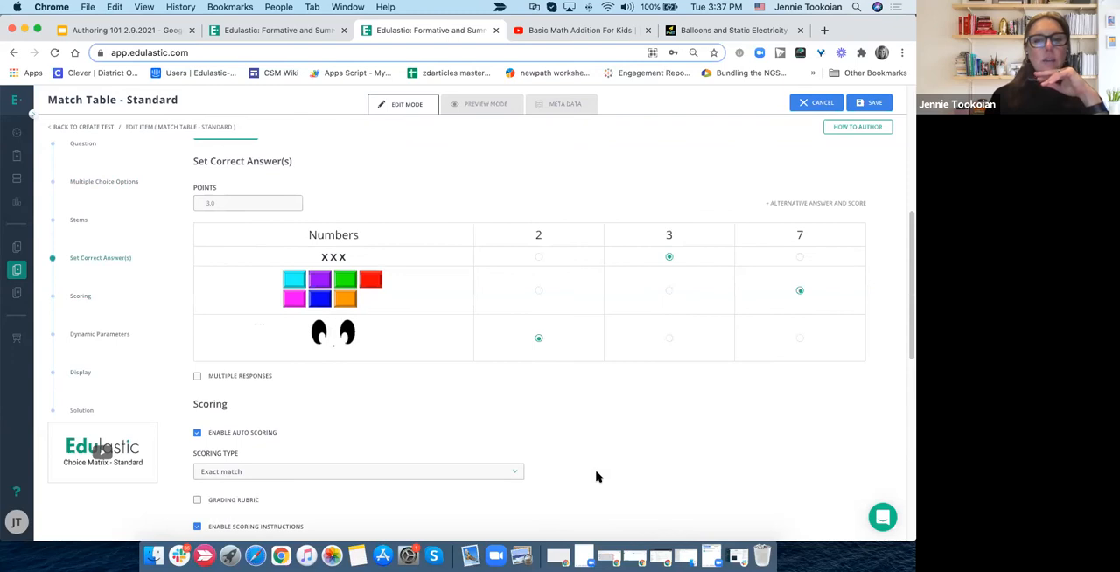
scroll(598, 476, "up", 4)
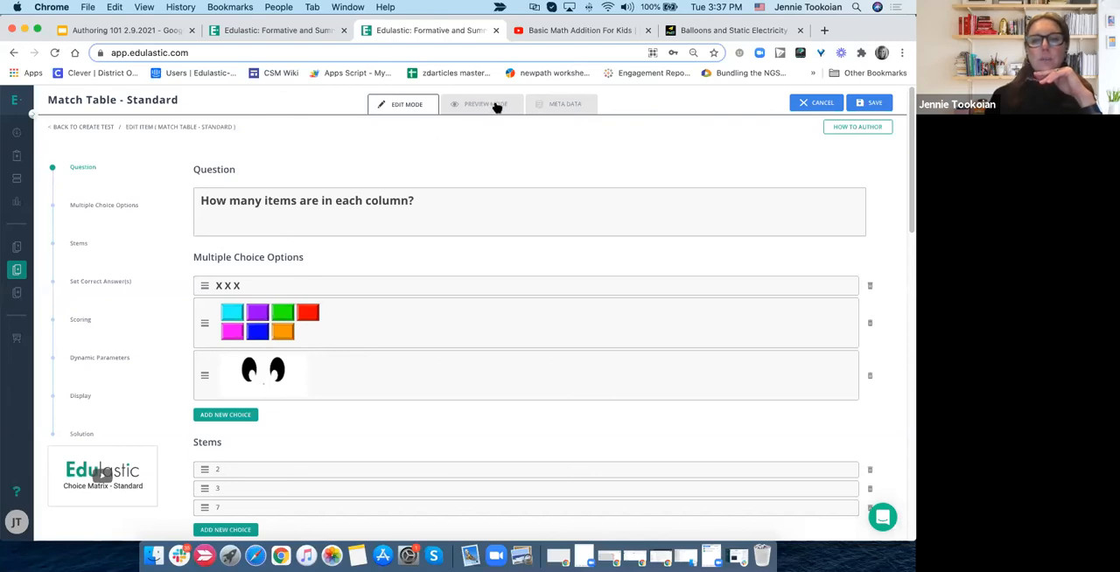
left_click(565, 106)
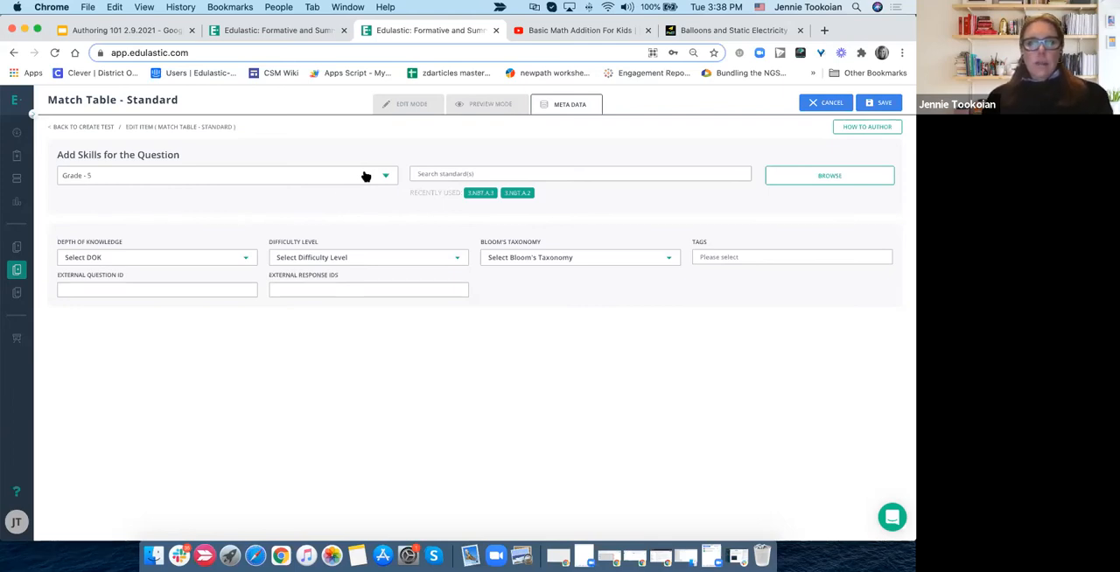
left_click(133, 173)
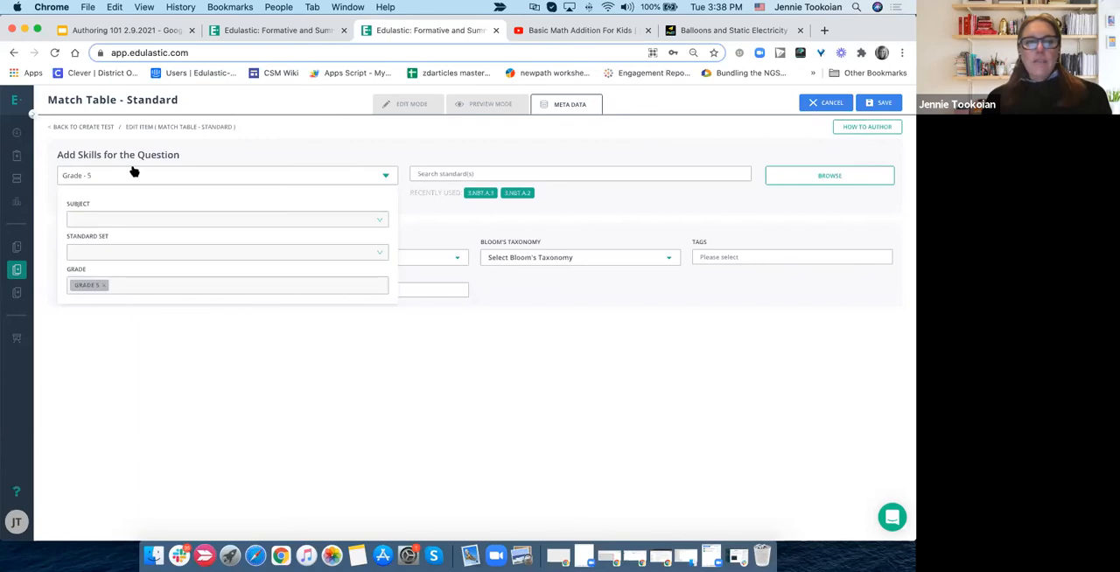
left_click(100, 220)
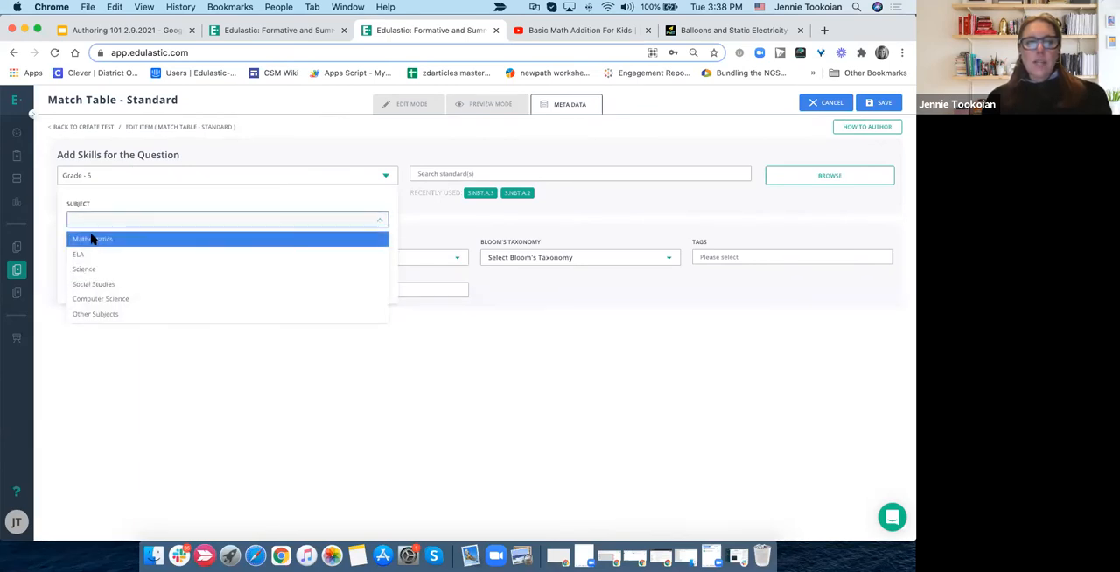
left_click(94, 238)
left_click(104, 251)
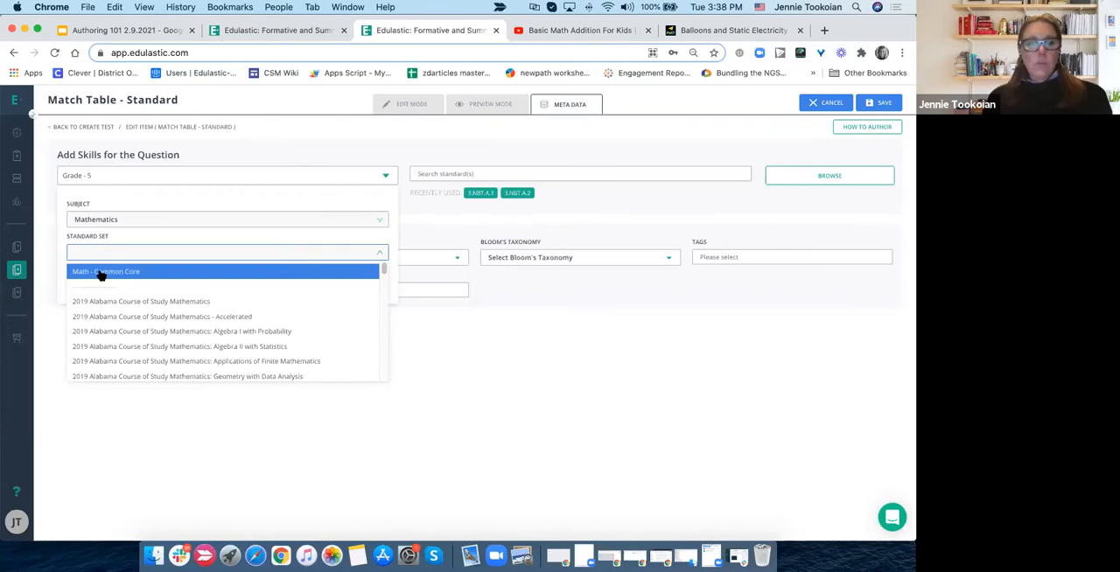
left_click(100, 272)
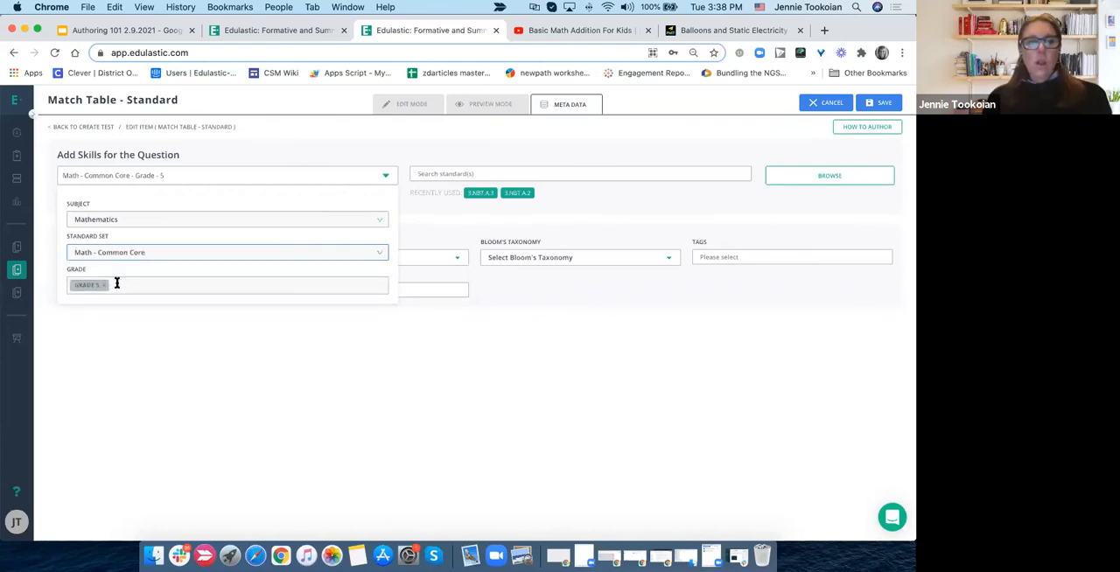
- Browse the Grade 5 Geometry standards and apply 5.G.A.1, and add both recently used 3.NBT.A standards to the question
left_click(806, 177)
left_click(806, 177)
scroll(311, 223, "down", 2)
scroll(311, 223, "up", 2)
left_click(414, 198)
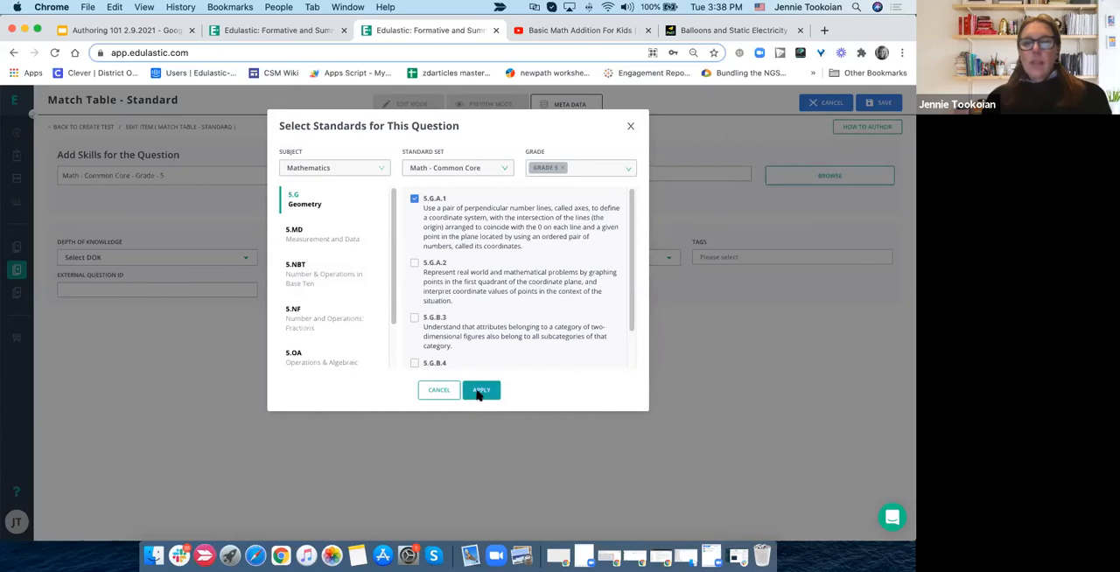
left_click(479, 394)
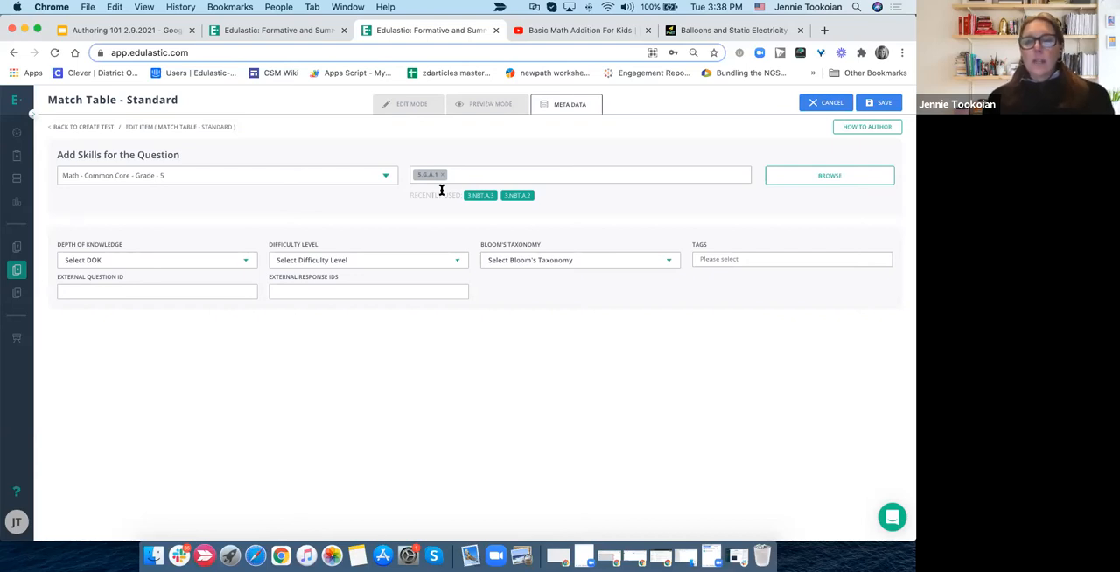
left_click(483, 195)
left_click(514, 194)
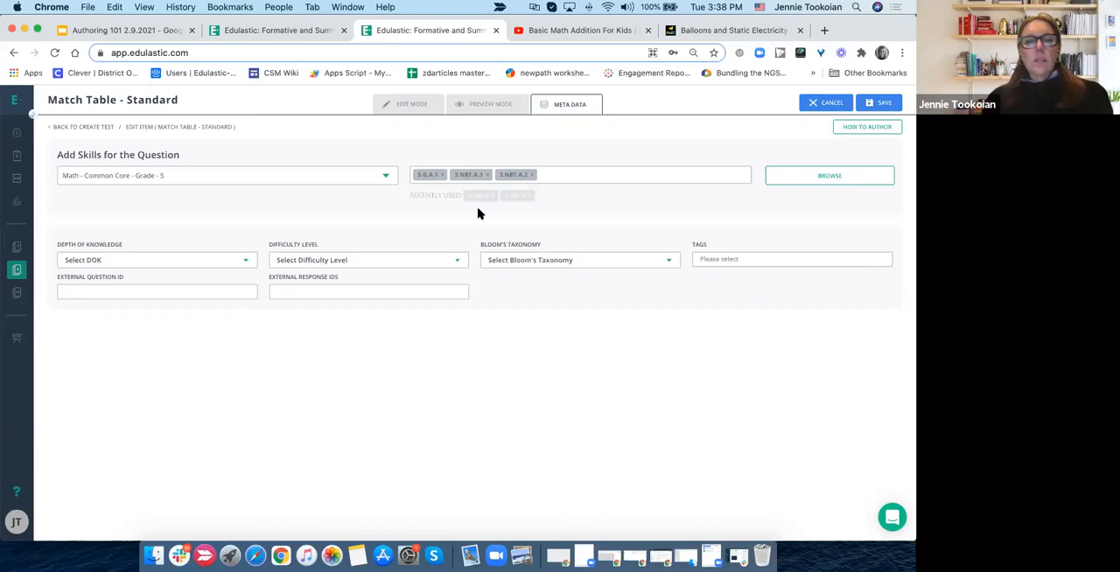
- Look through the metadata options for depth of knowledge, difficulty level, Bloom's taxonomy and tags
left_click(150, 258)
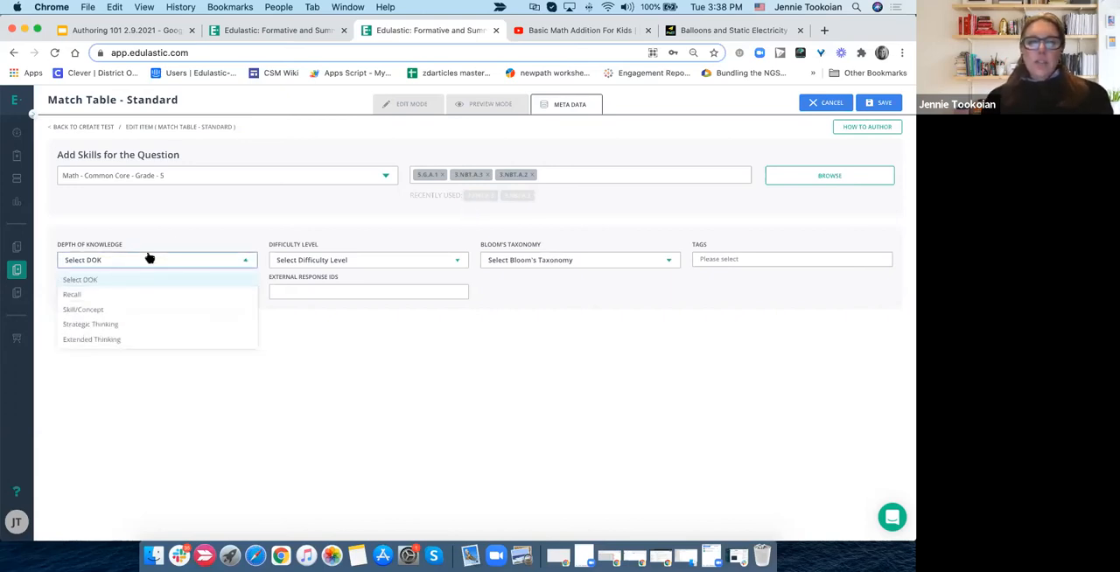
left_click(170, 230)
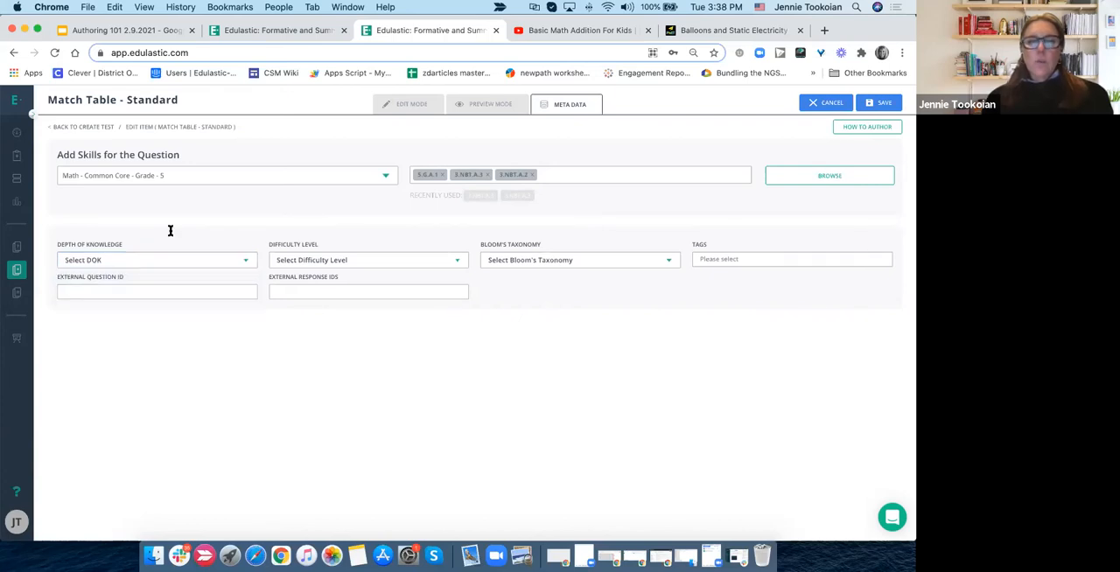
left_click(318, 264)
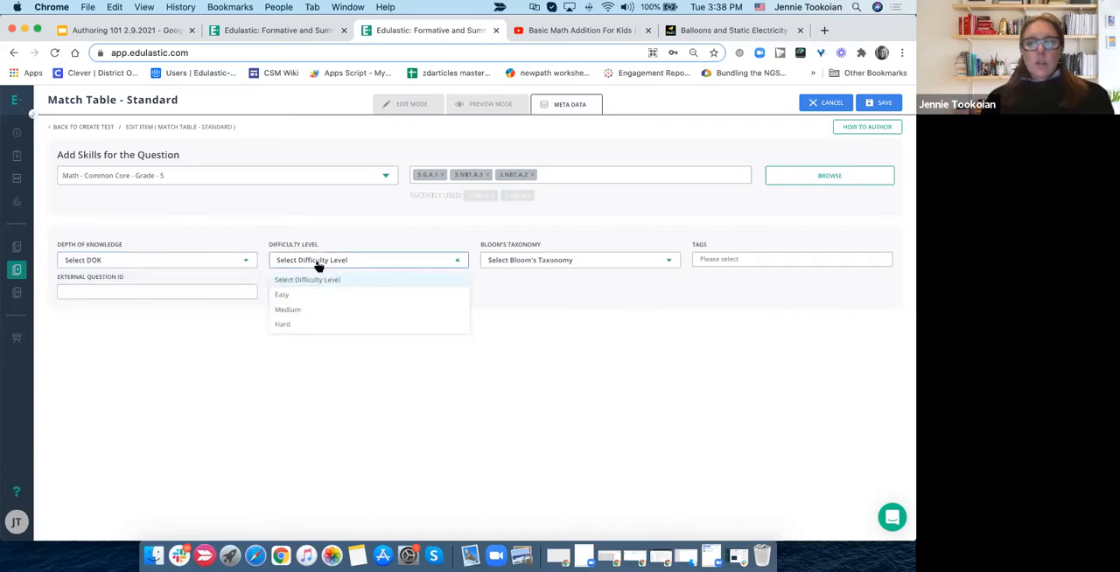
left_click(582, 266)
left_click(759, 333)
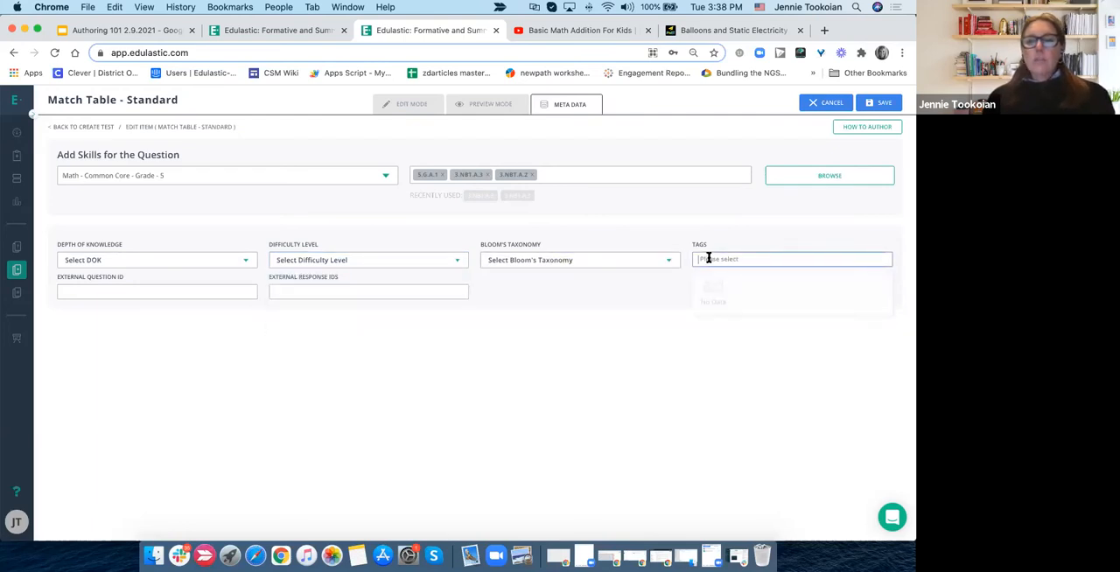
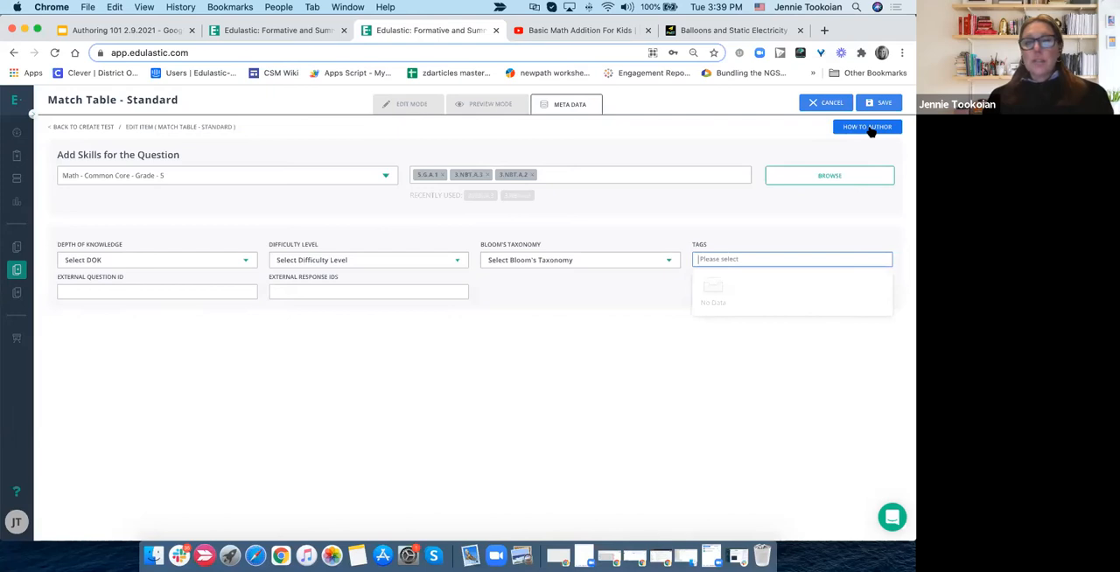
- Save the match table question and add a new fill-in-the-blanks item of type Math, Text & Dropdown to the test
left_click(413, 105)
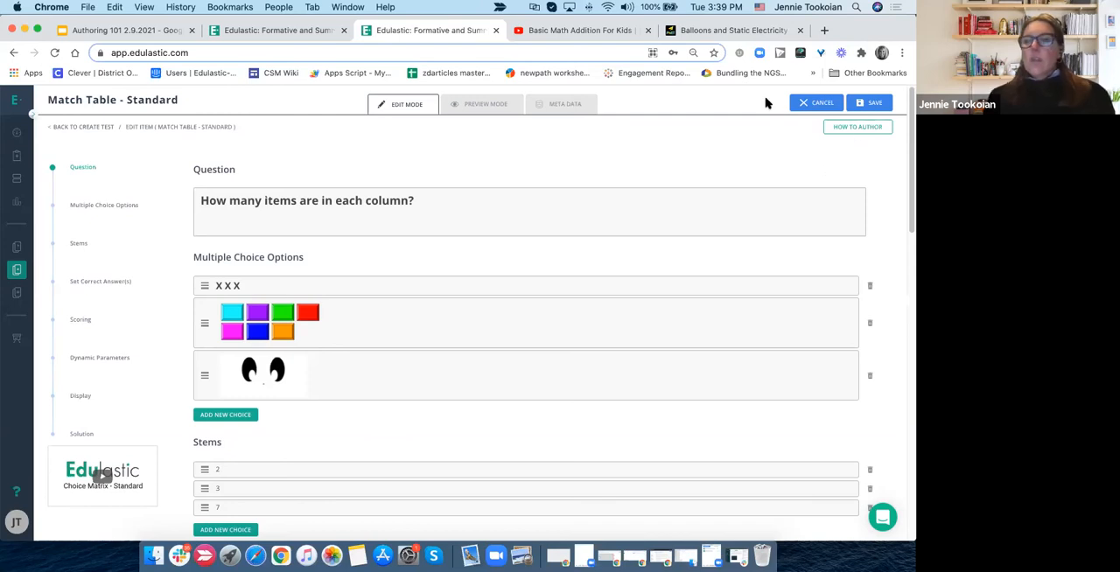
left_click(867, 103)
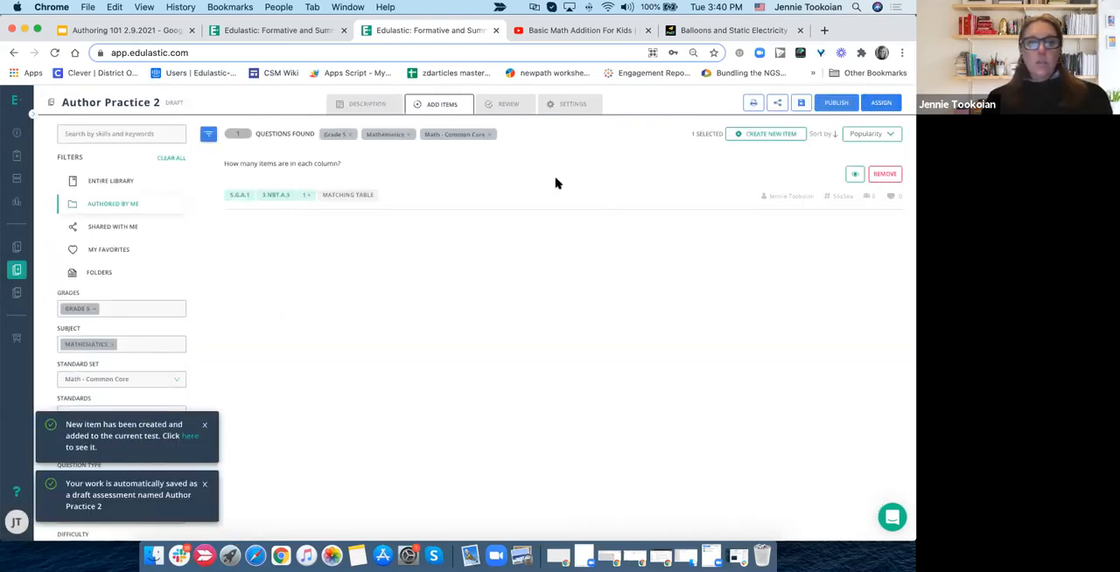
left_click(767, 135)
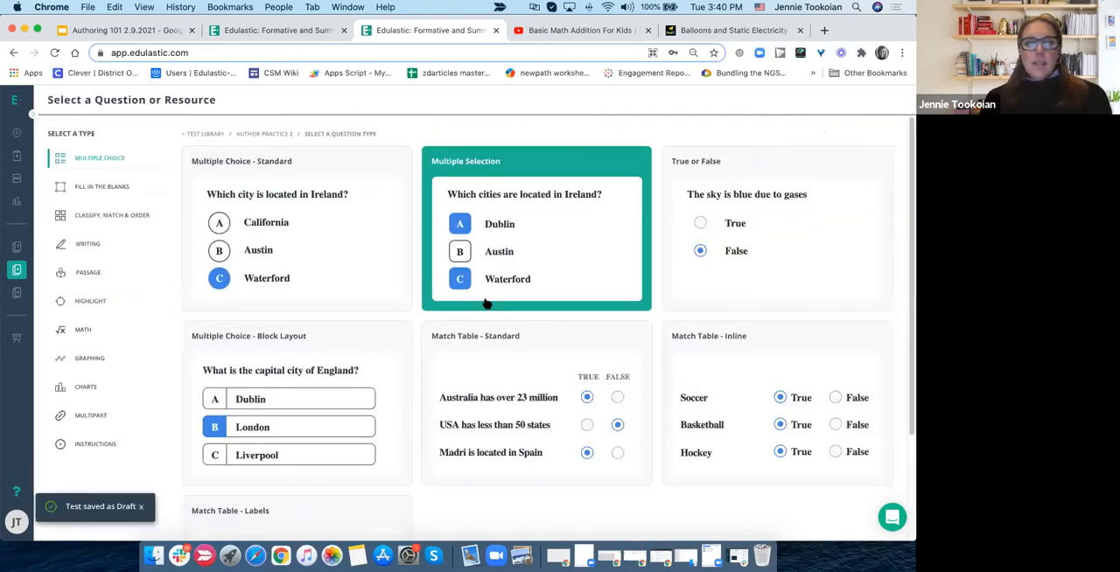
left_click(80, 189)
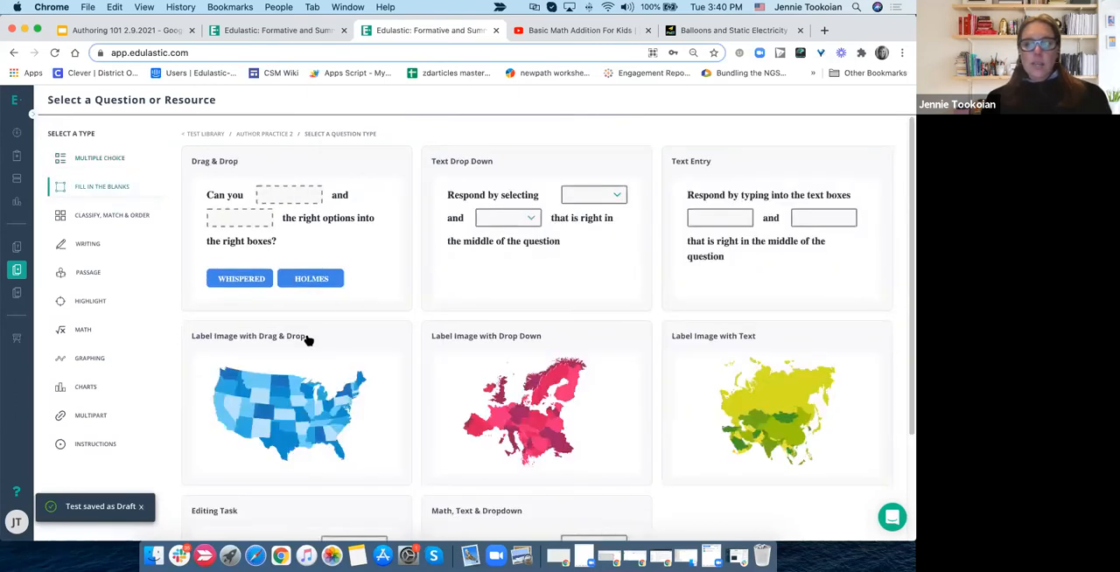
scroll(415, 367, "down", 3)
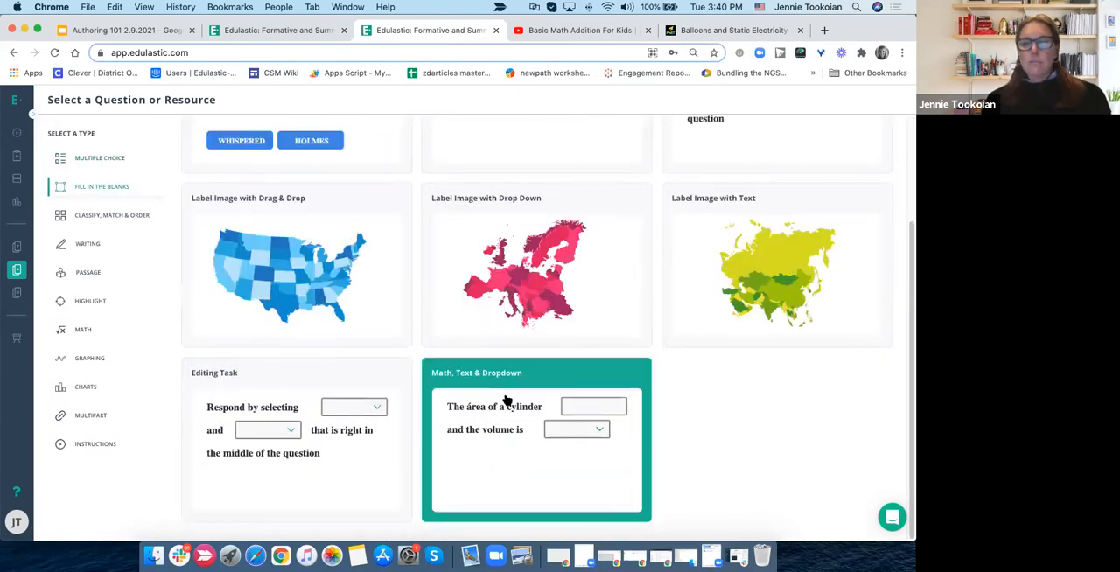
left_click(507, 400)
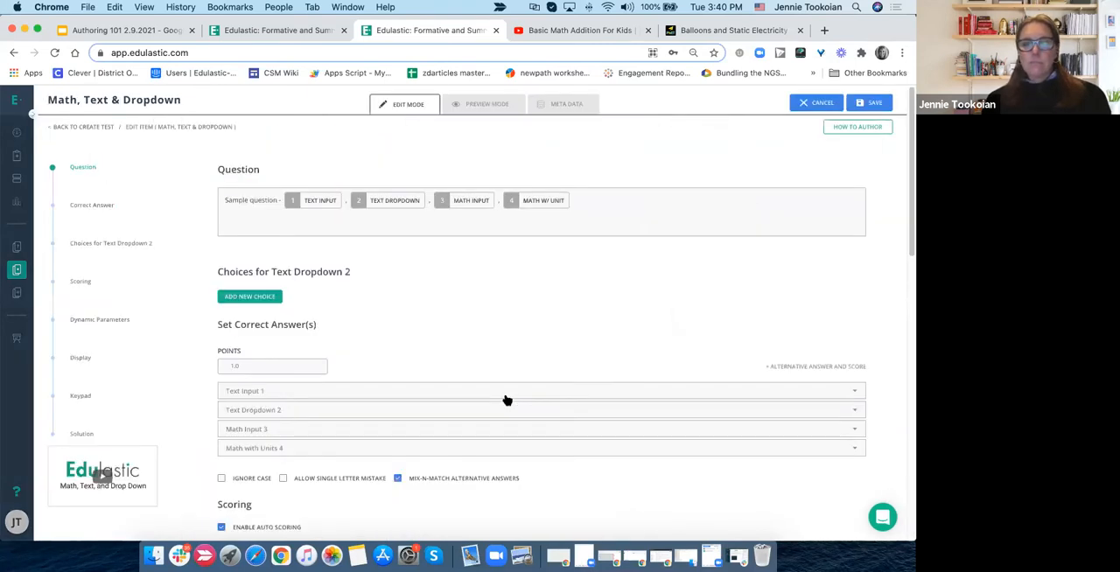
- Check the available response box types and clear the sample question text with all its response boxes
left_click(224, 201)
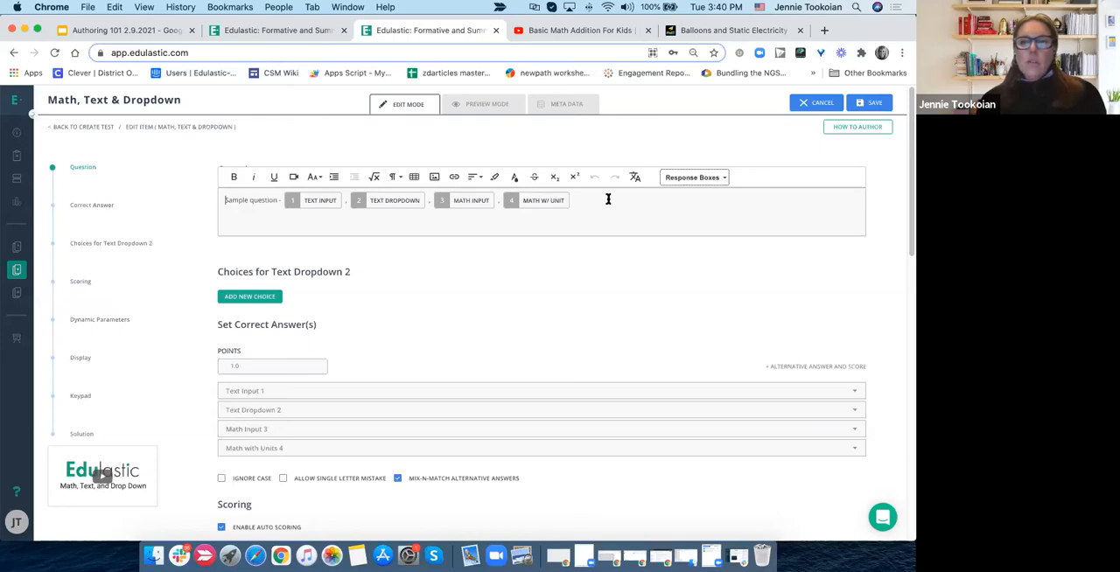
left_click(697, 178)
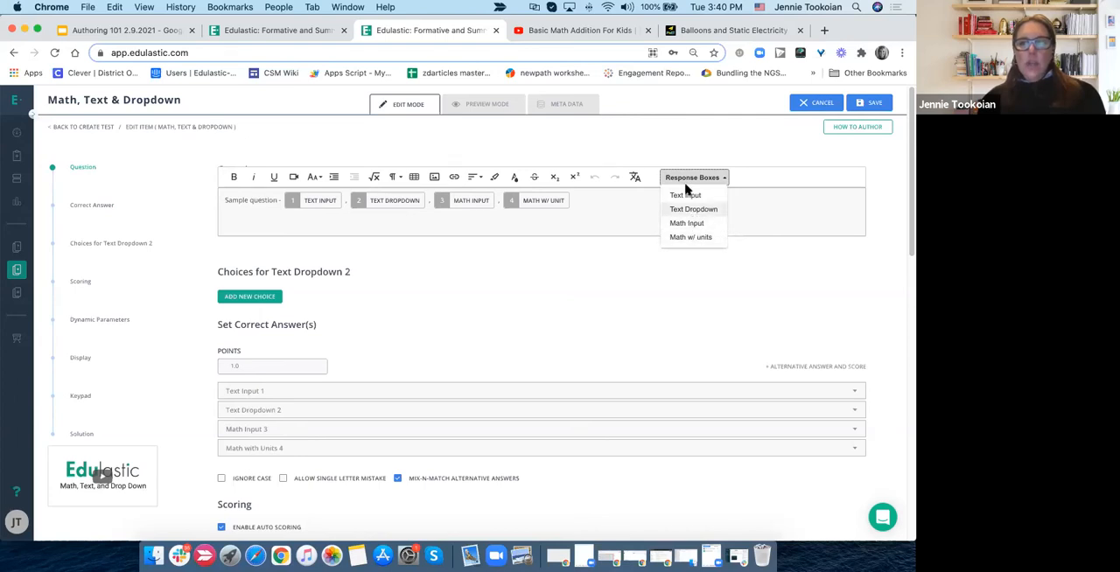
left_click(572, 228)
left_click(579, 197)
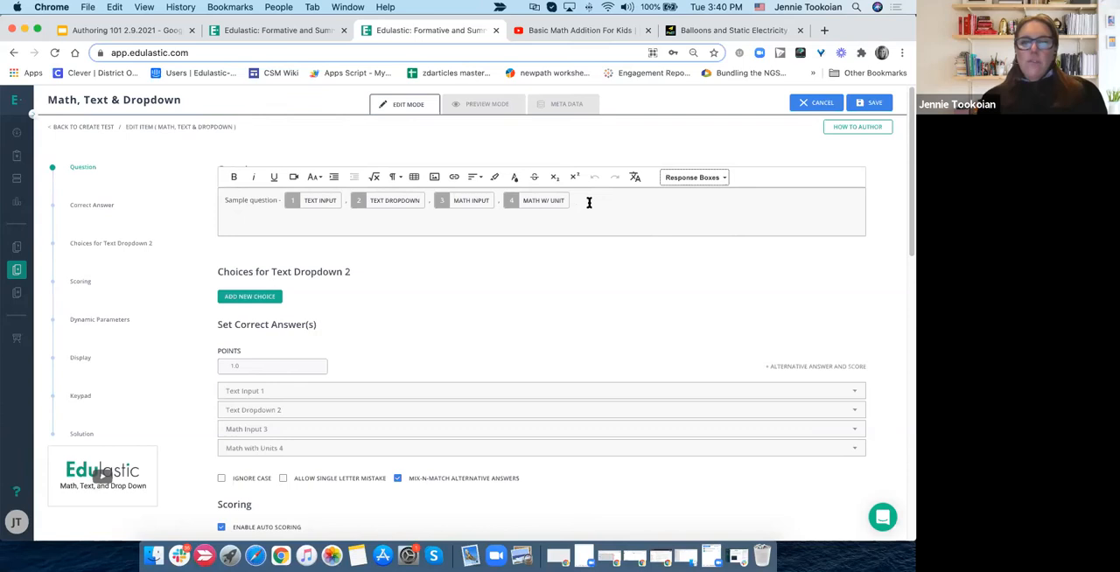
left_click_drag(281, 201, 204, 189)
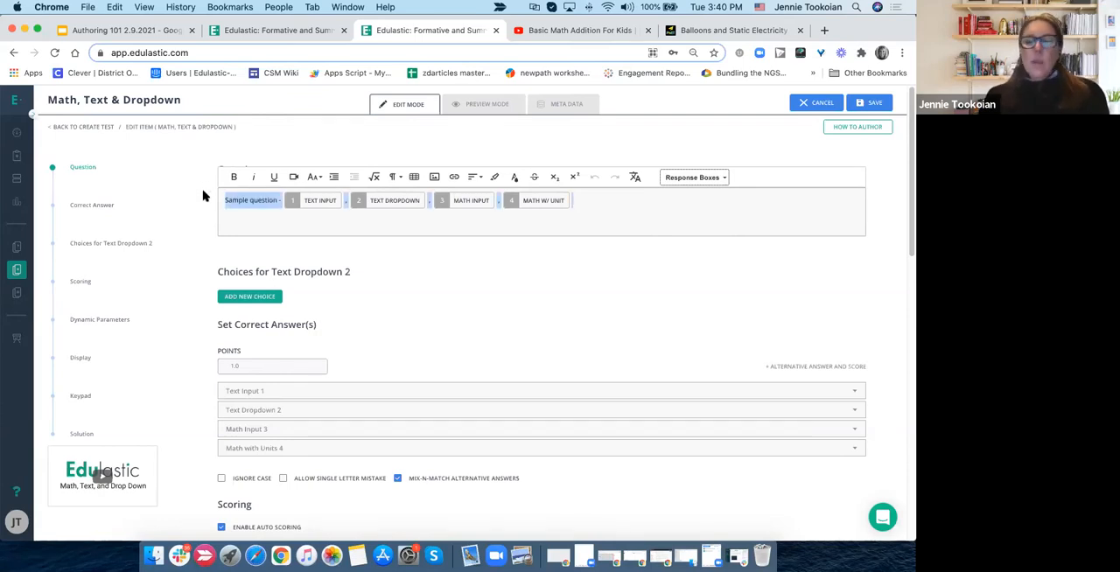
key("BackSpace")
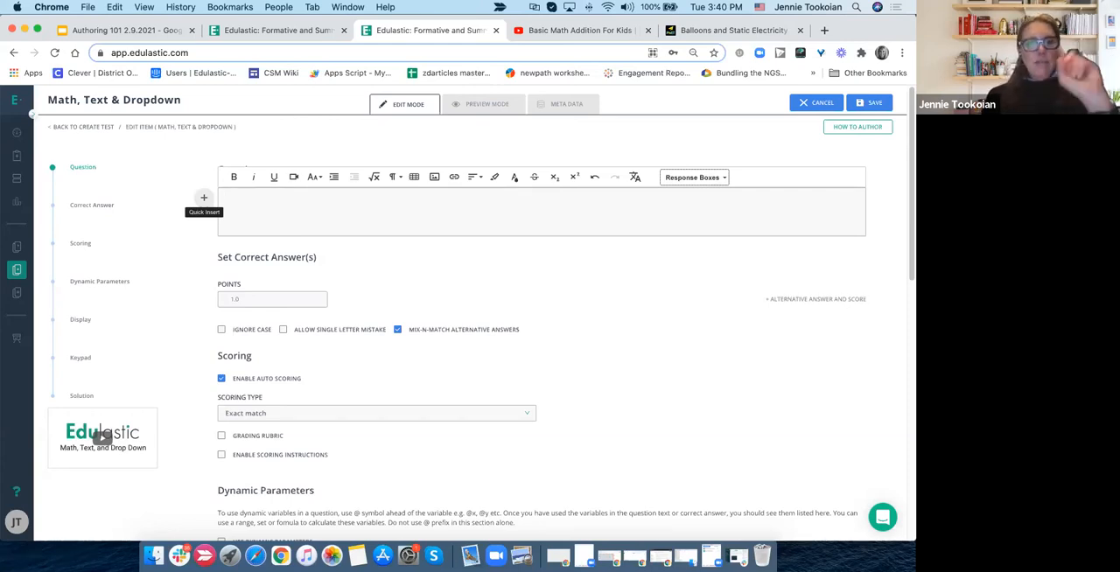
- Insert the three-circle fraction image c 15_3.png from the Downloads folder into the question
left_click(434, 178)
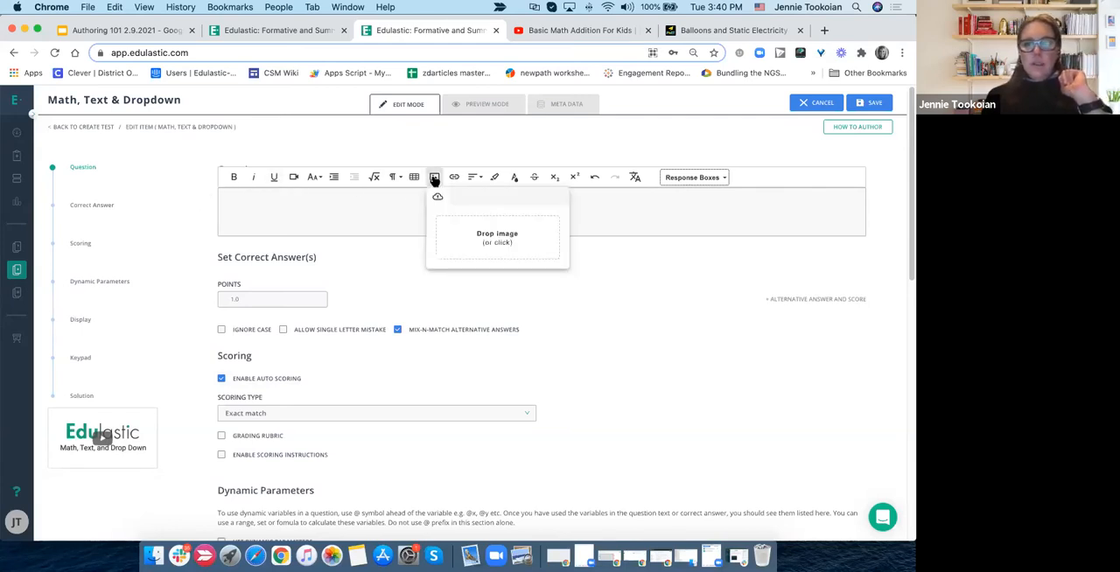
left_click(490, 238)
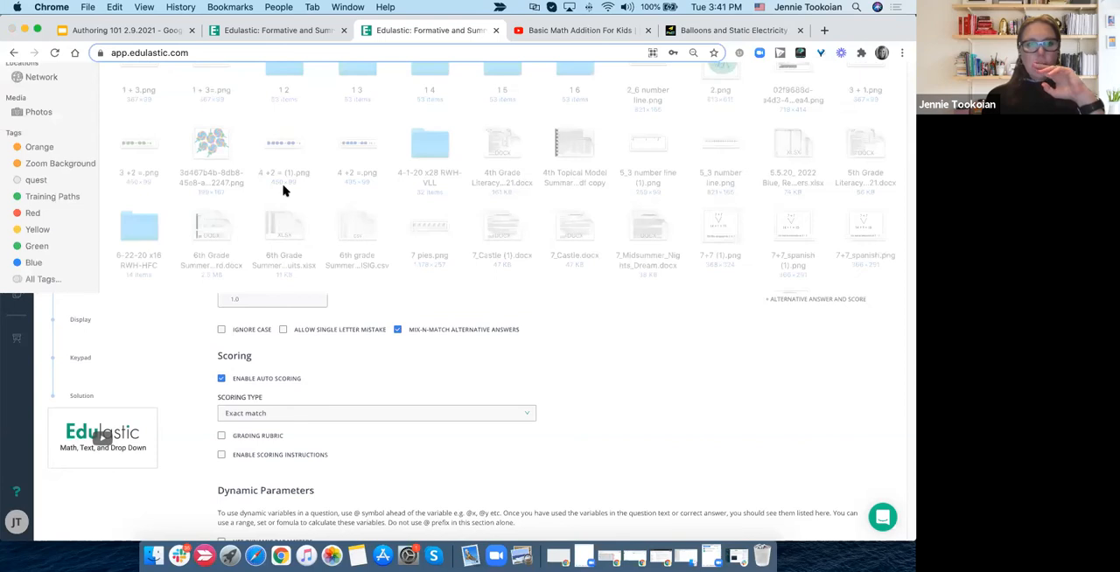
left_click(41, 113)
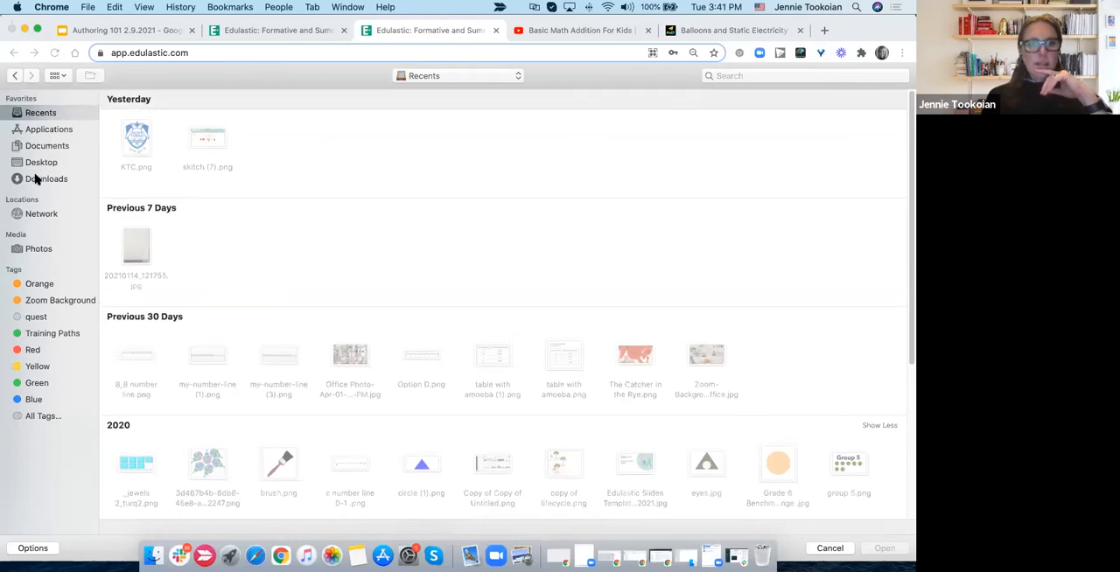
left_click(35, 178)
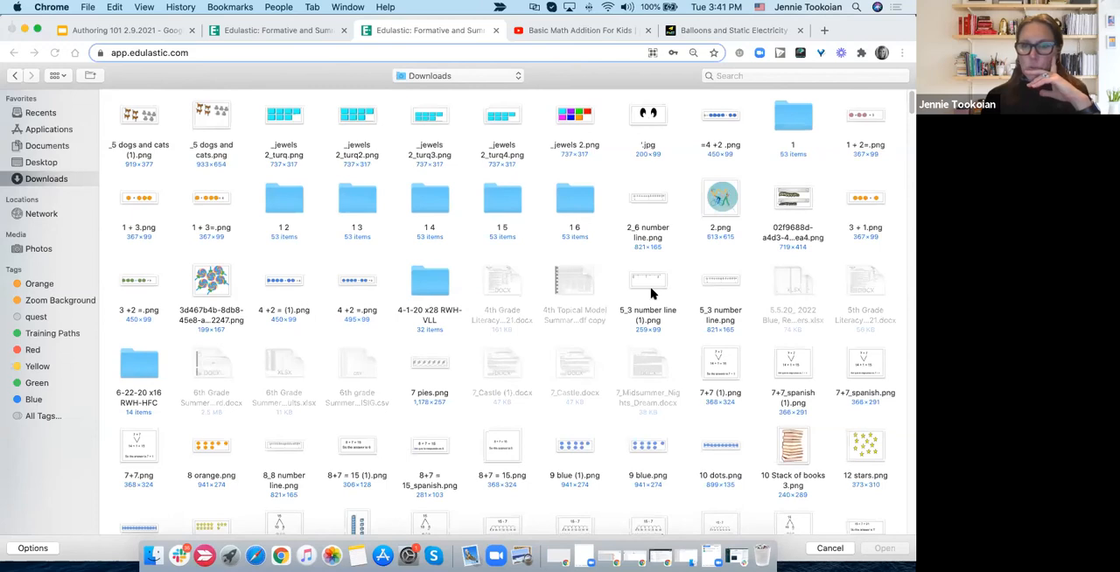
scroll(652, 330, "down", 5)
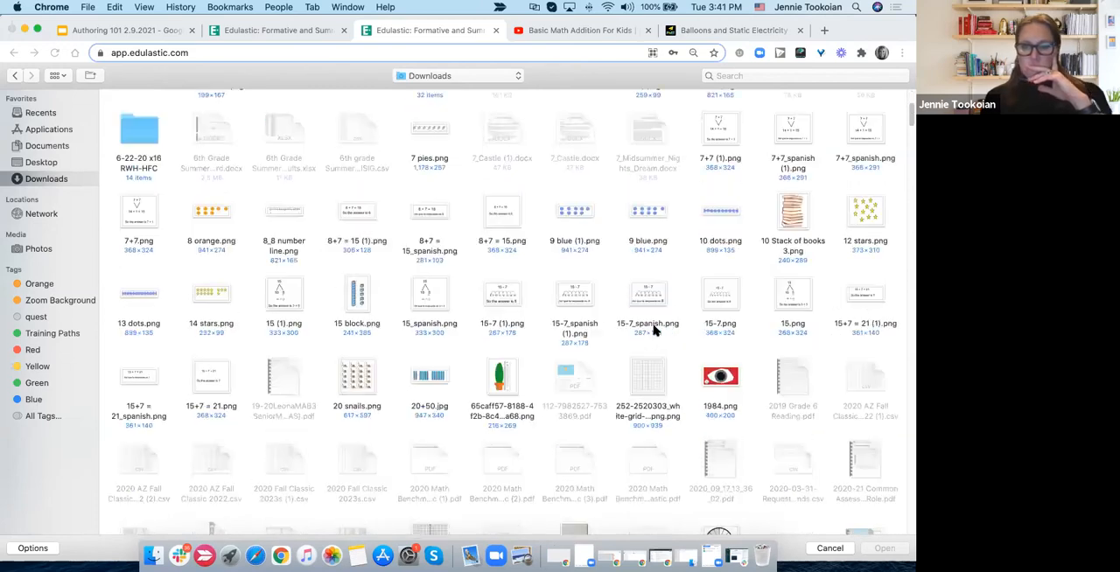
scroll(652, 330, "down", 8)
scroll(652, 330, "down", 4)
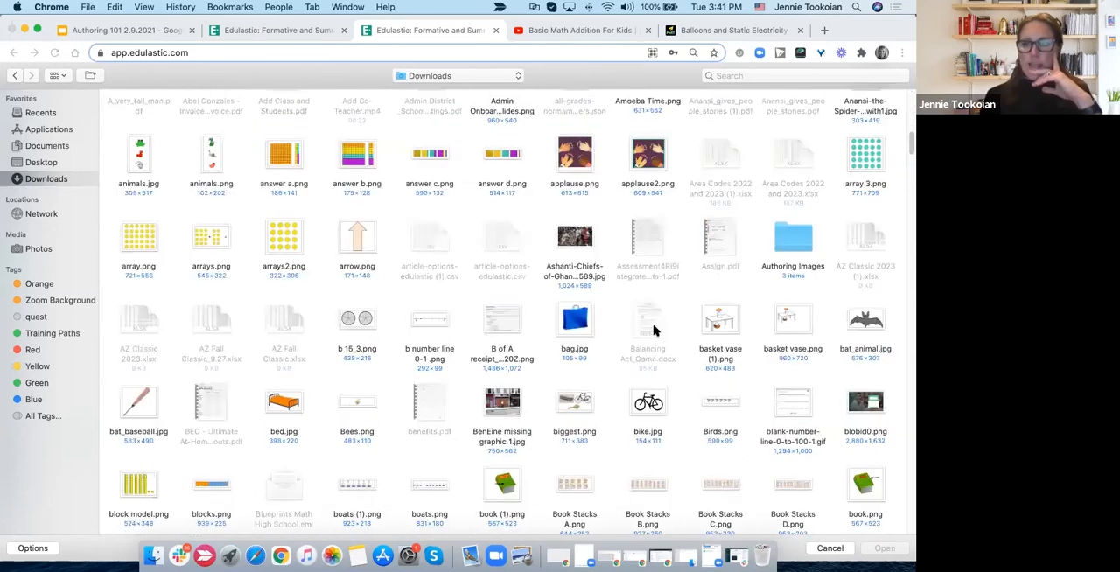
scroll(652, 329, "down", 1)
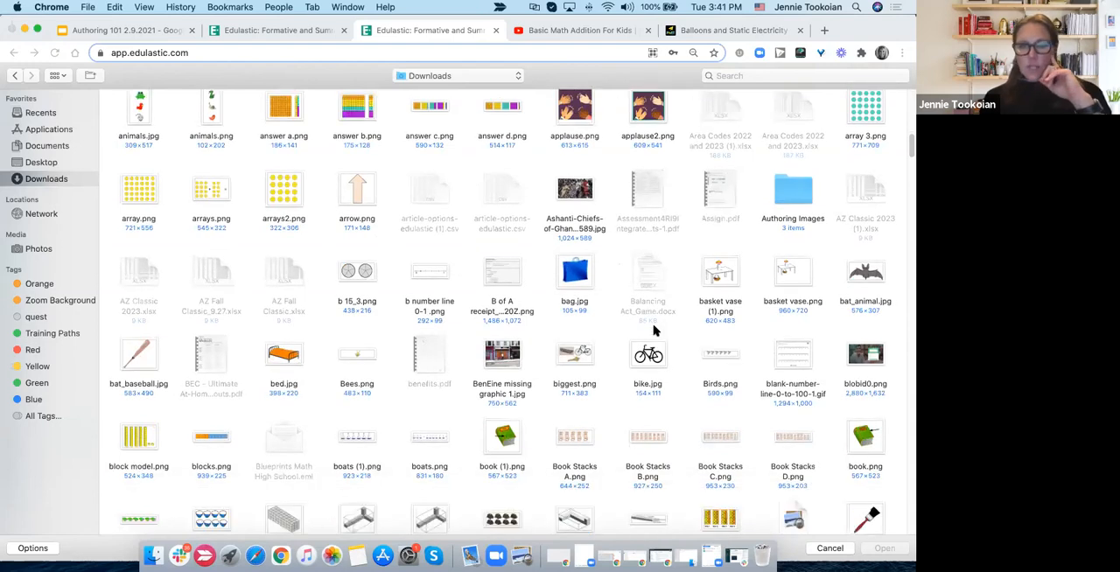
scroll(720, 387, "down", 6)
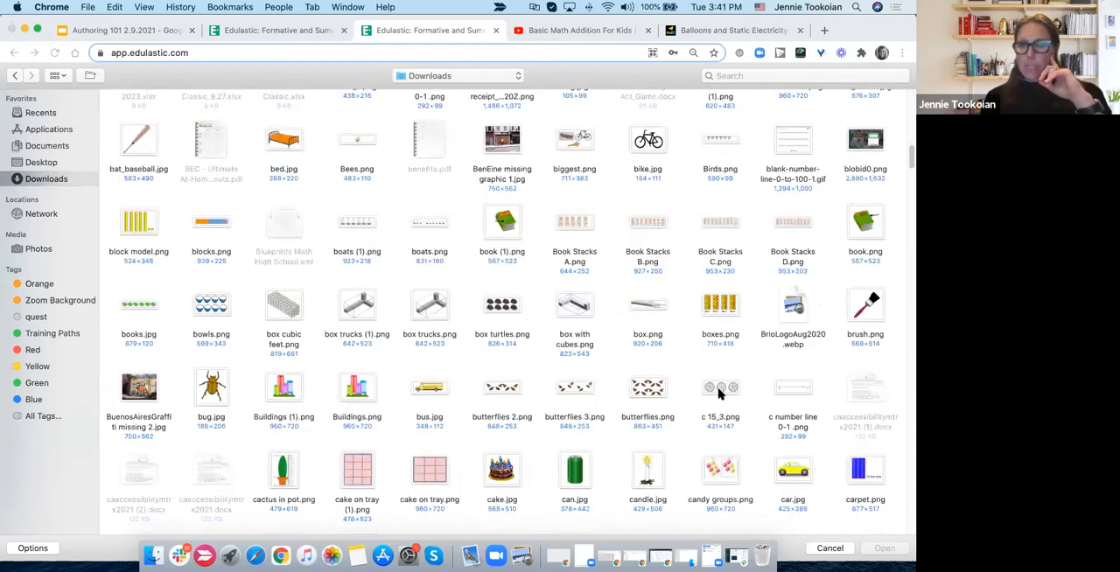
scroll(717, 219, "down", 3)
left_click(719, 217)
left_click(882, 549)
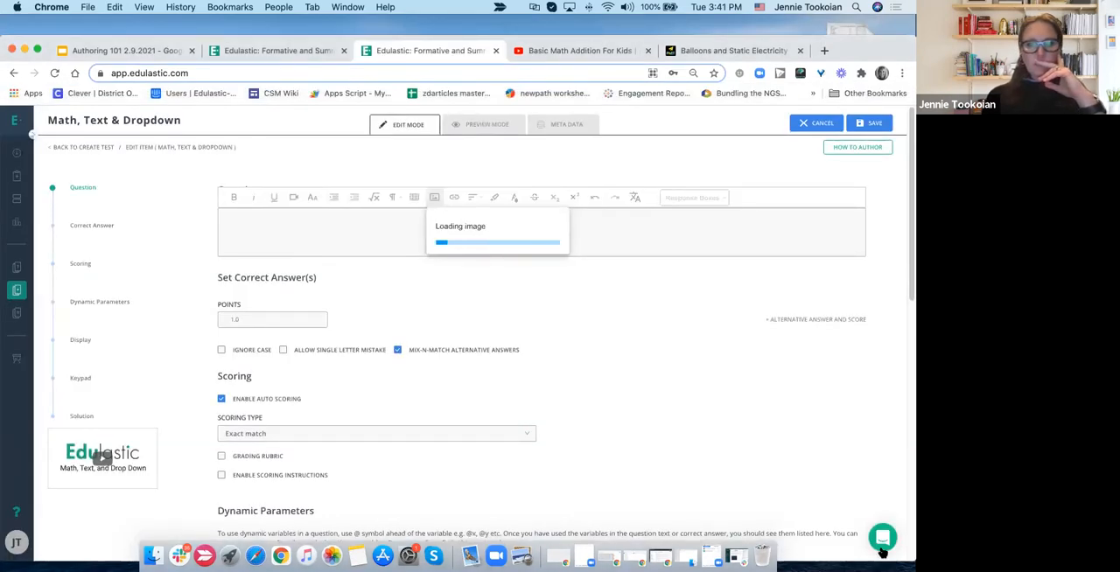
- Enter the prompt "Create an expression that shows this model:" on its own line above the circle image
left_click(395, 249)
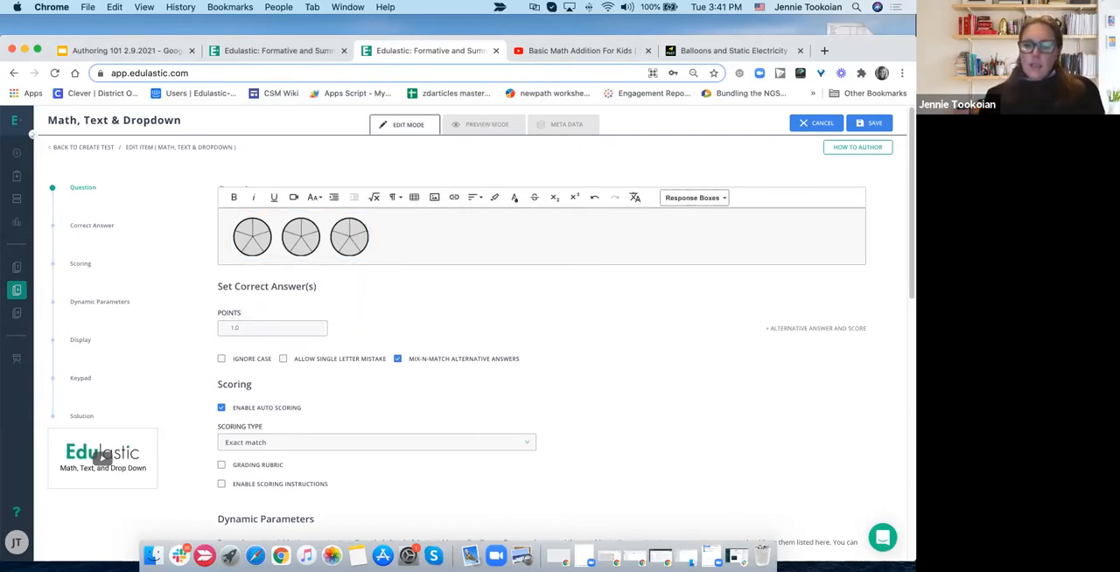
type("create an expression that shows the m")
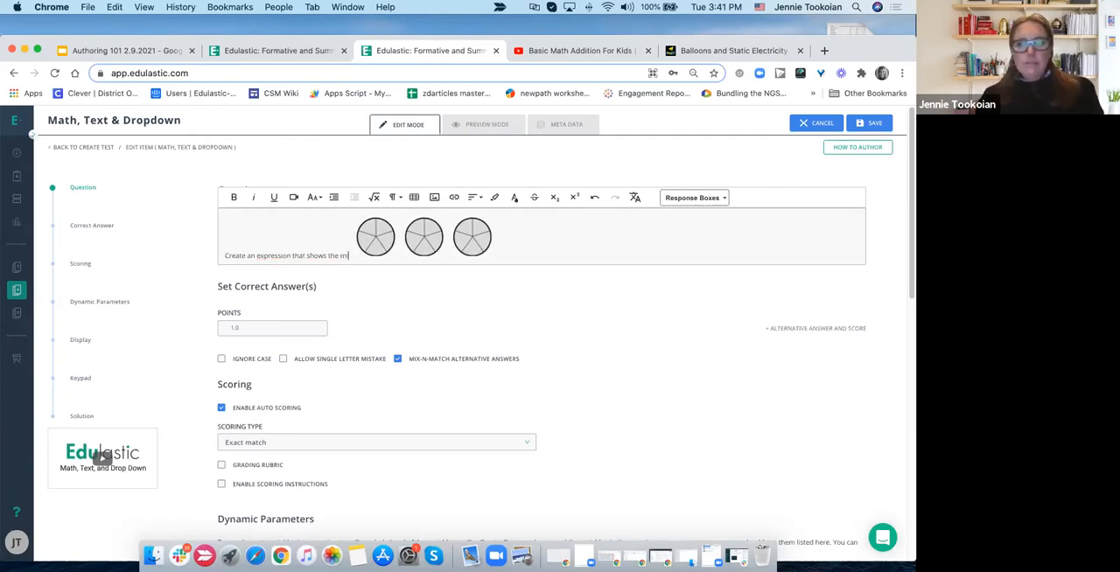
key("BackSpace")
type("is model")
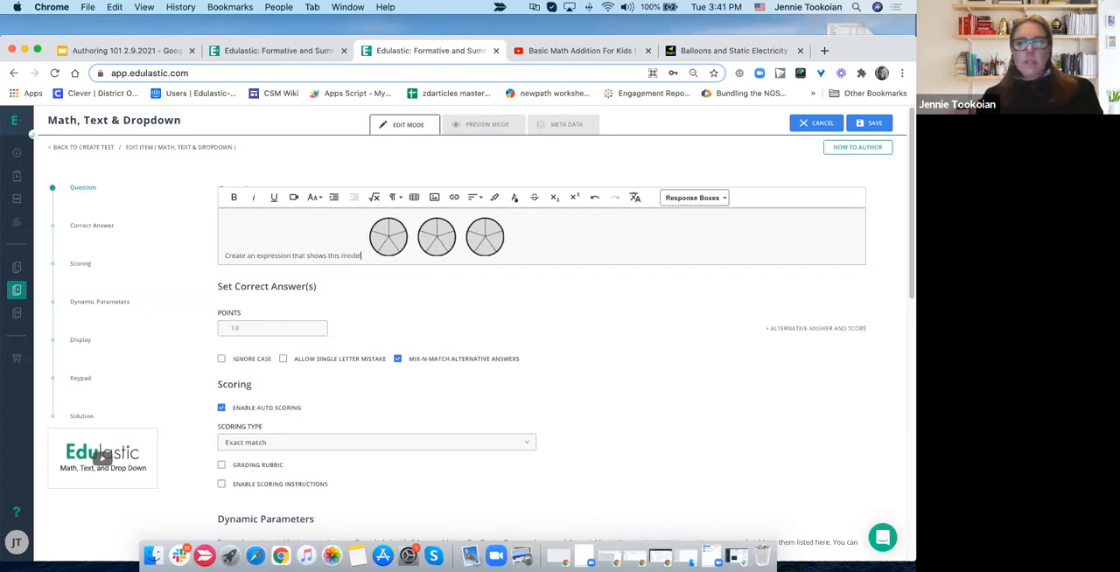
type(":")
key("Return")
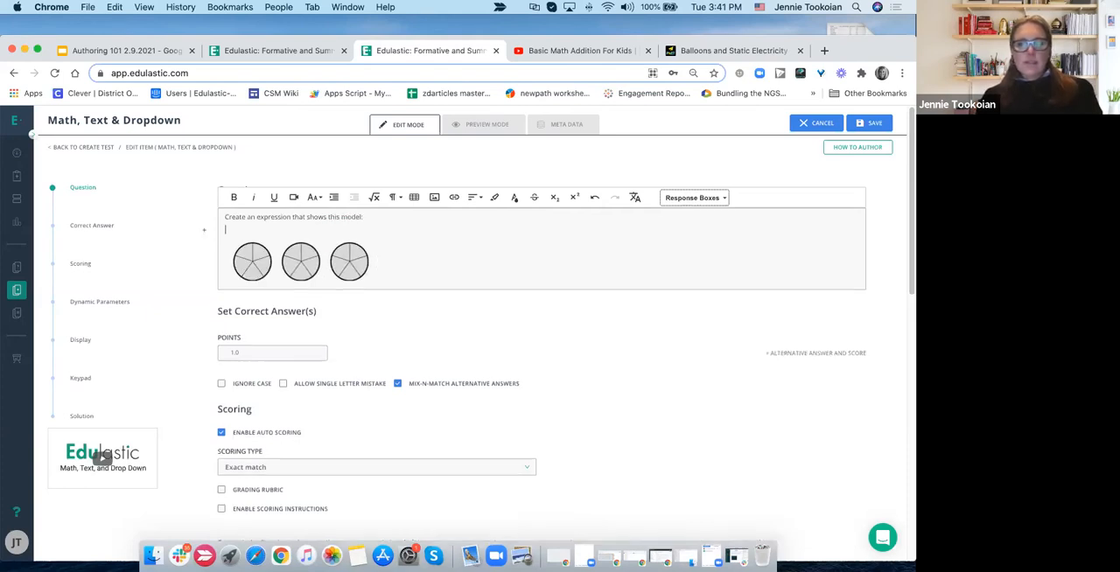
- Add a Text Input response box below the circle image, with the equation "1 +_ 2 = 3" on the line above it
left_click(437, 268)
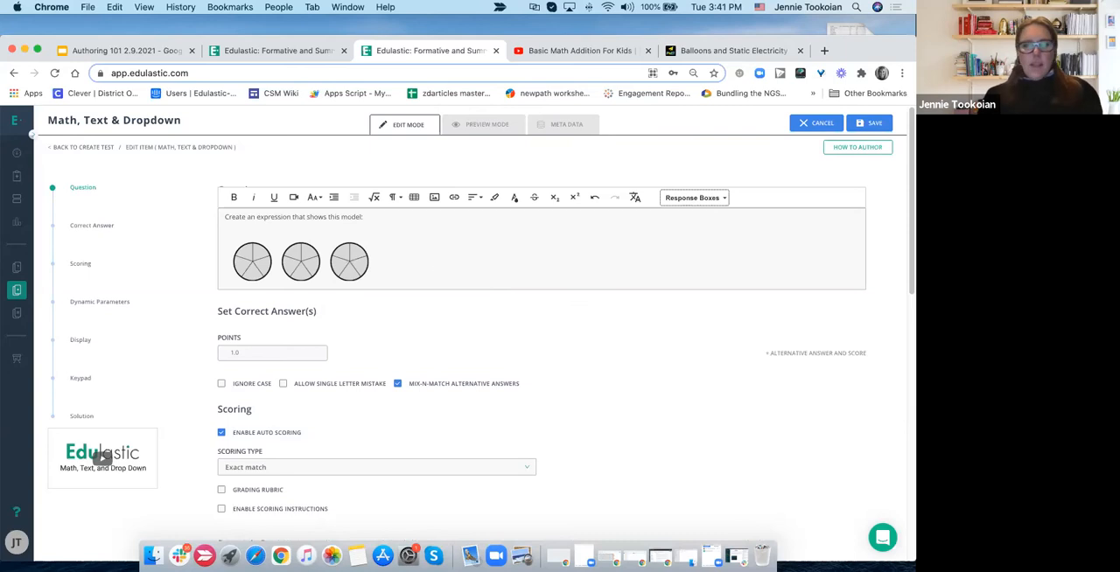
key("Return")
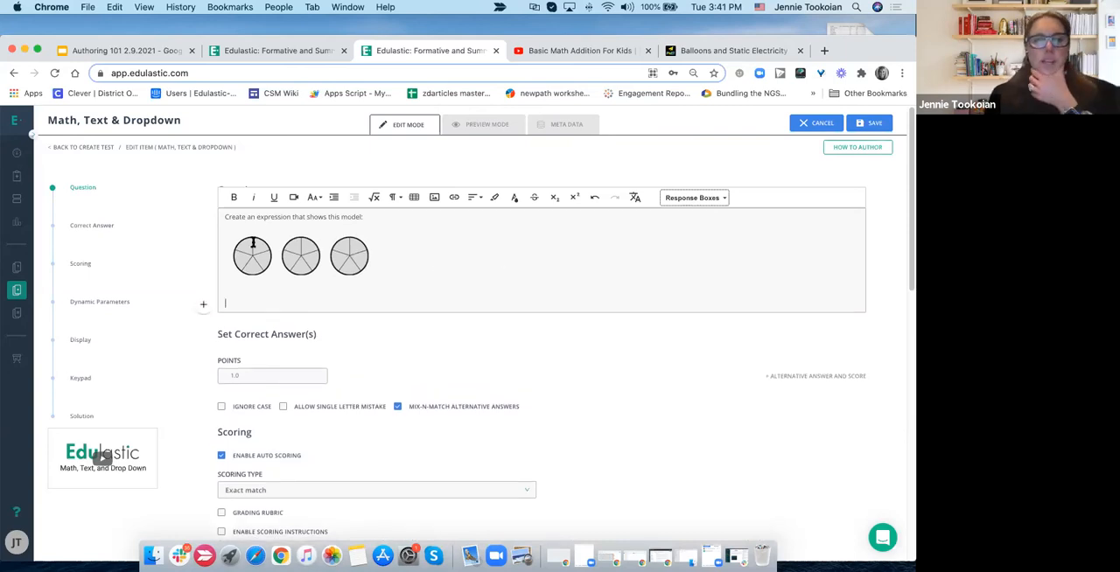
left_click(717, 200)
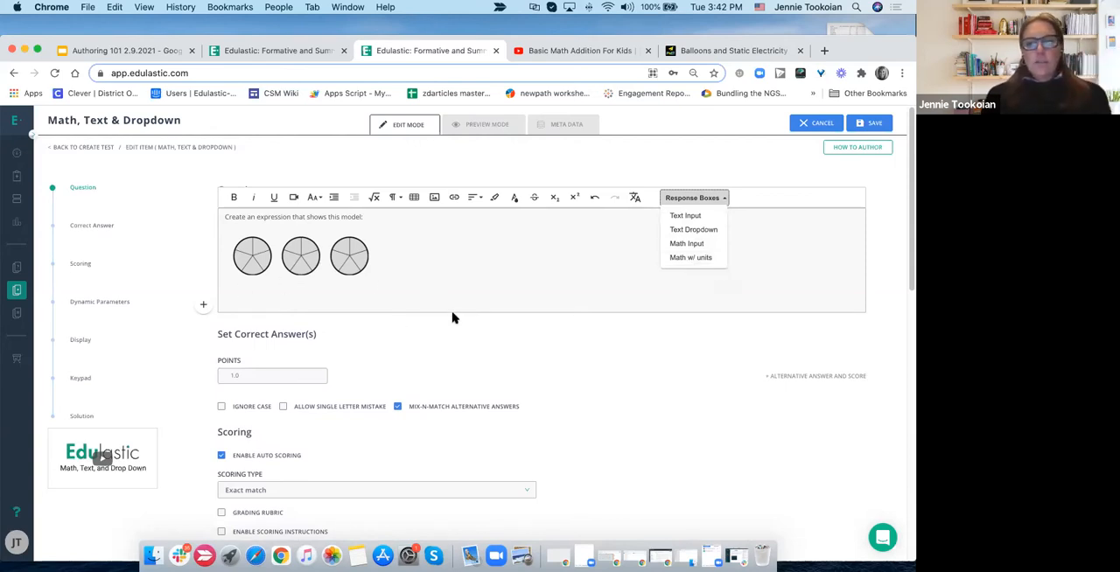
left_click(679, 218)
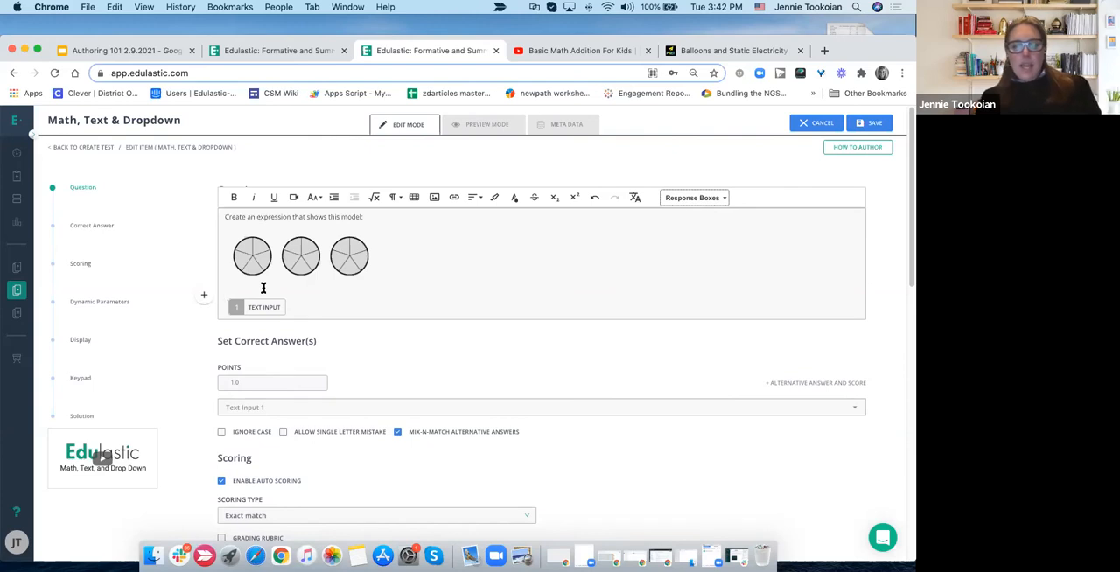
type("1 +_ 22")
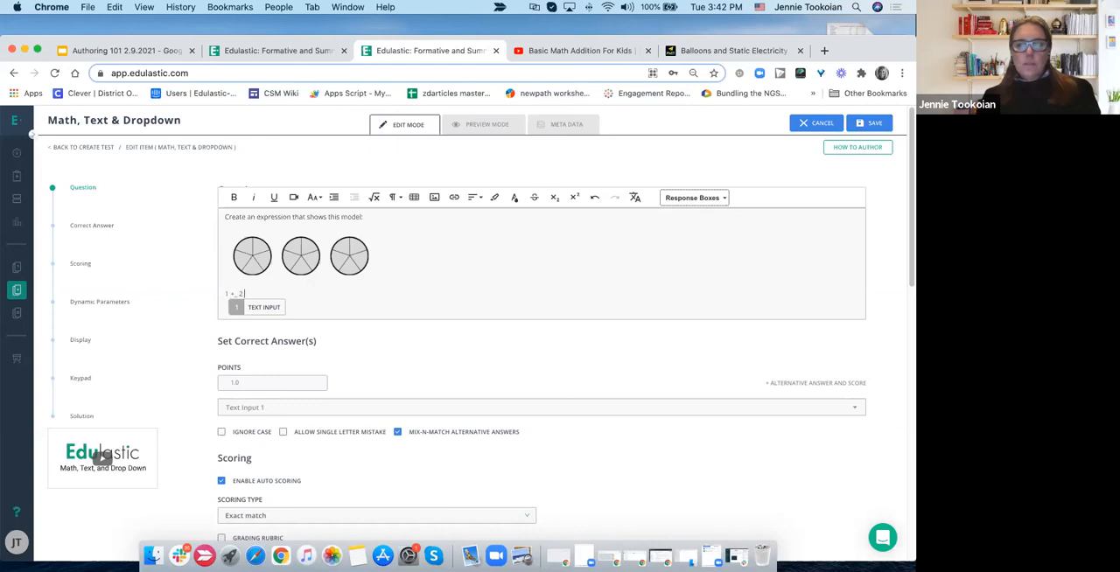
type(" = 3")
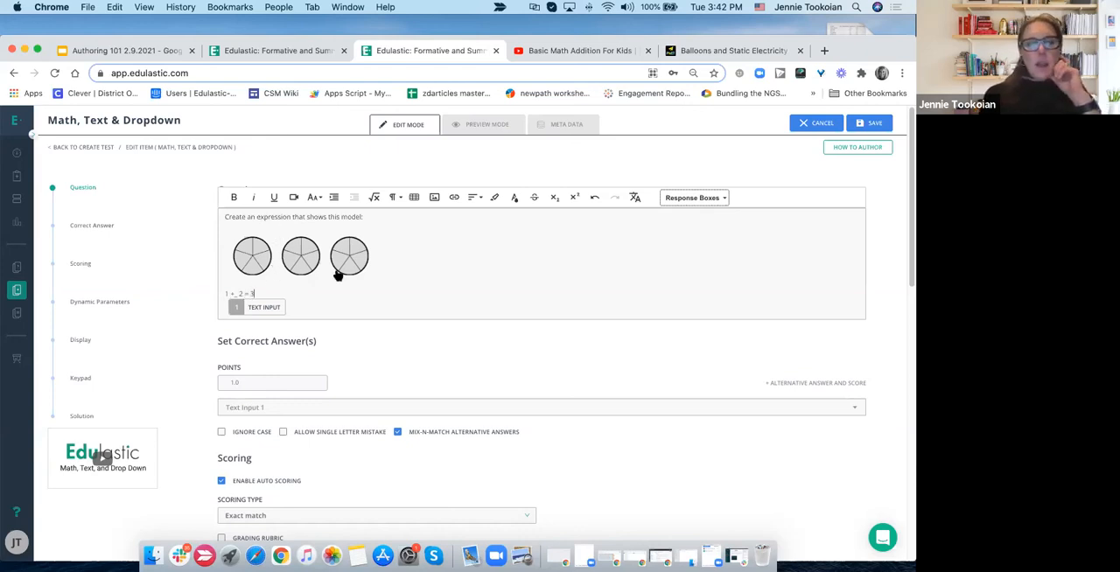
- Set the correct answer for Text Input 1 to 1
left_click(267, 309)
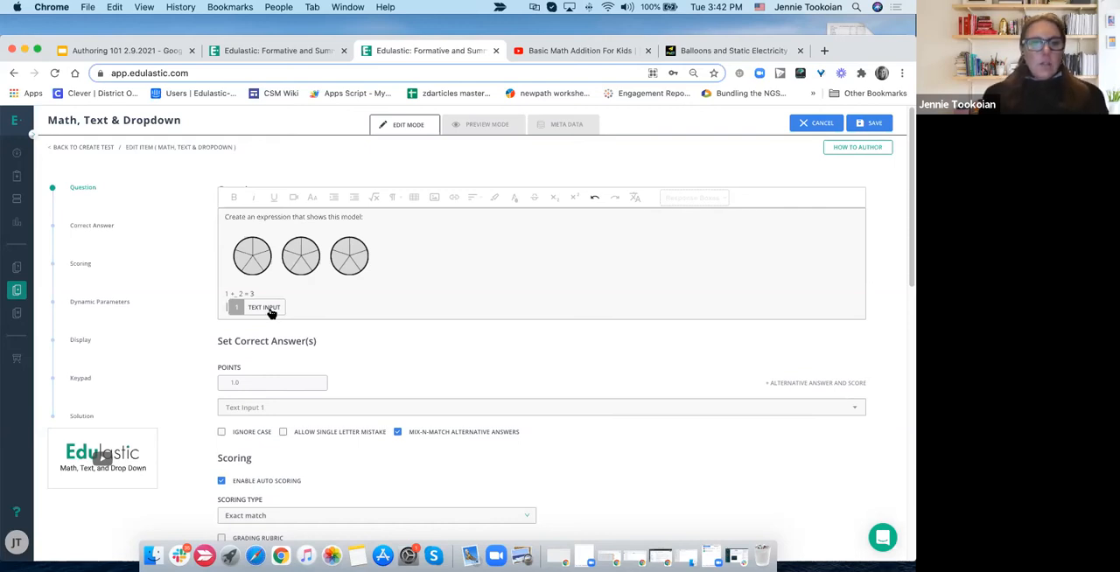
left_click(265, 407)
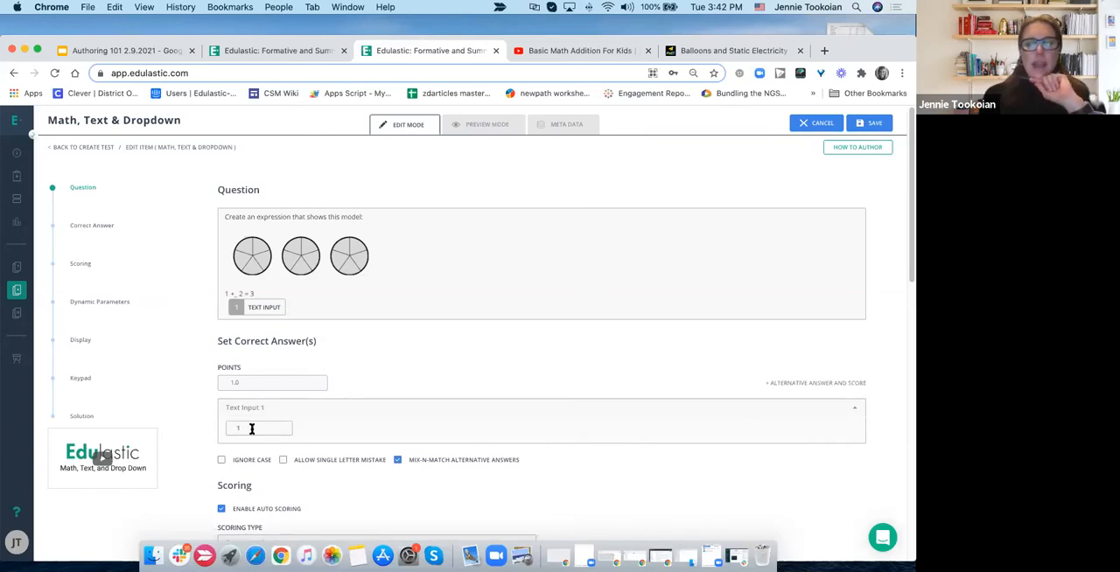
- Add a plus sign and a Text Dropdown response box after the text input box in the question
left_click(300, 305)
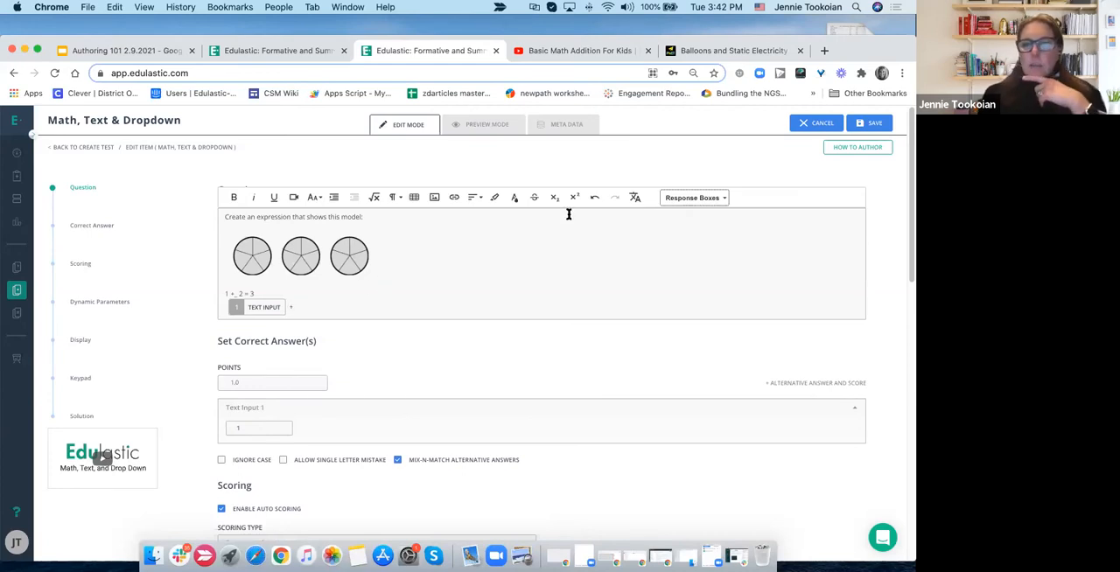
left_click(687, 196)
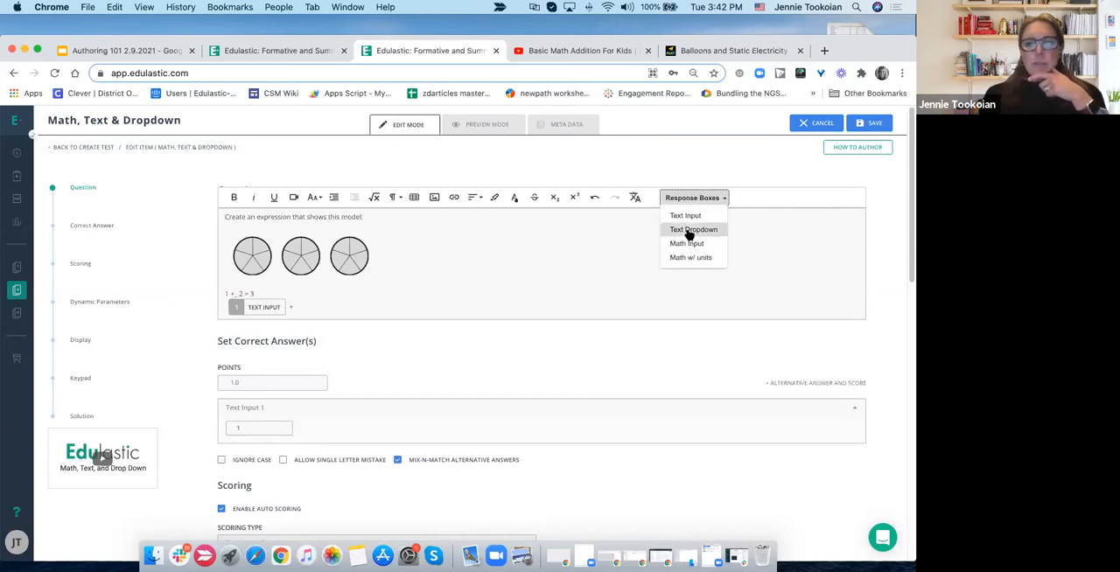
left_click(689, 232)
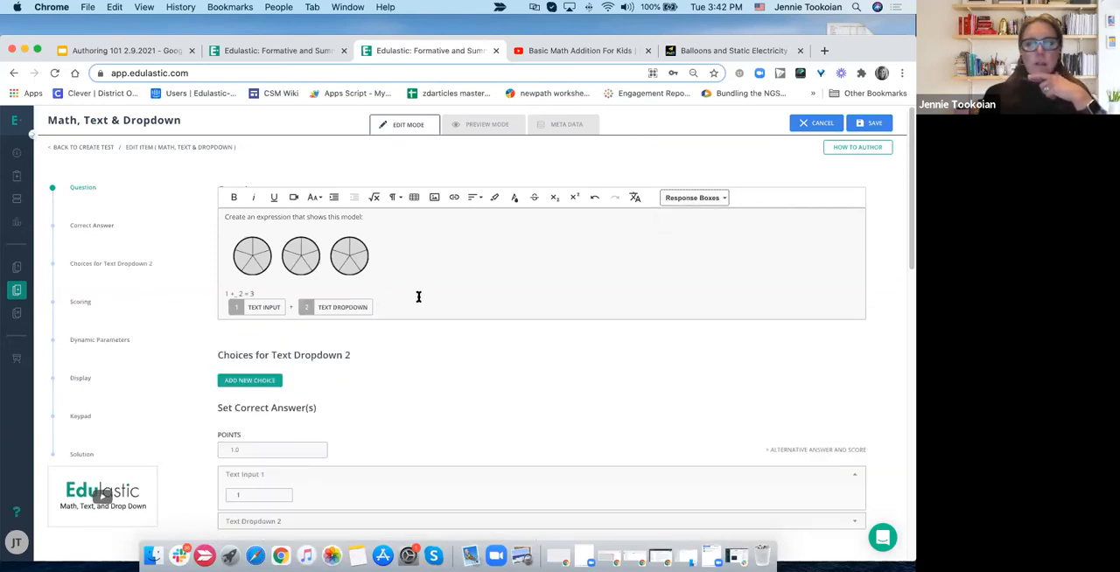
- Expand the correct answer section for Text Dropdown 2 and open its list of answer options
left_click(318, 310)
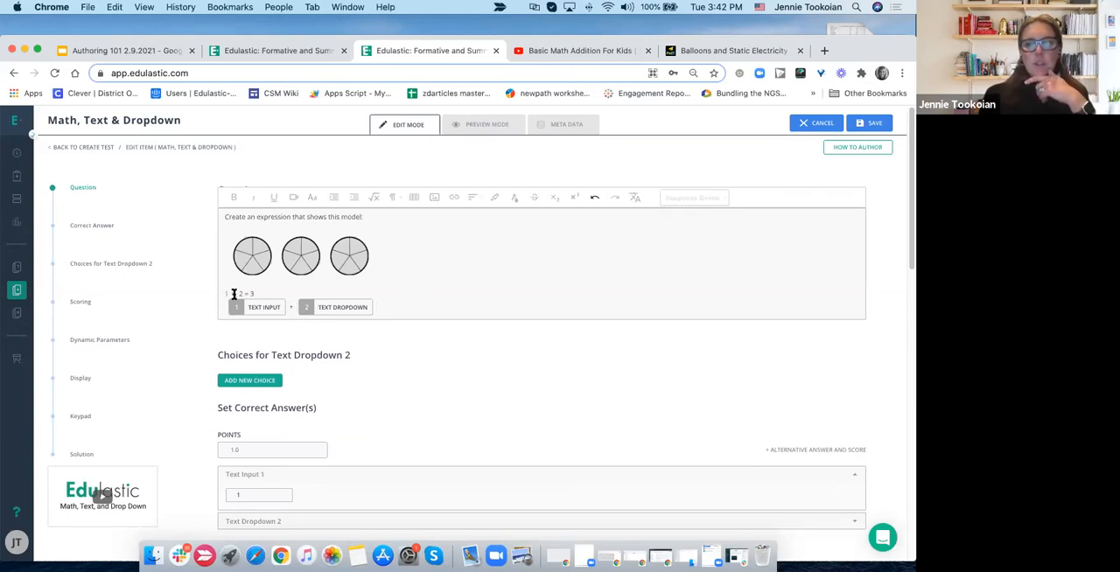
scroll(277, 430, "down", 2)
left_click(264, 428)
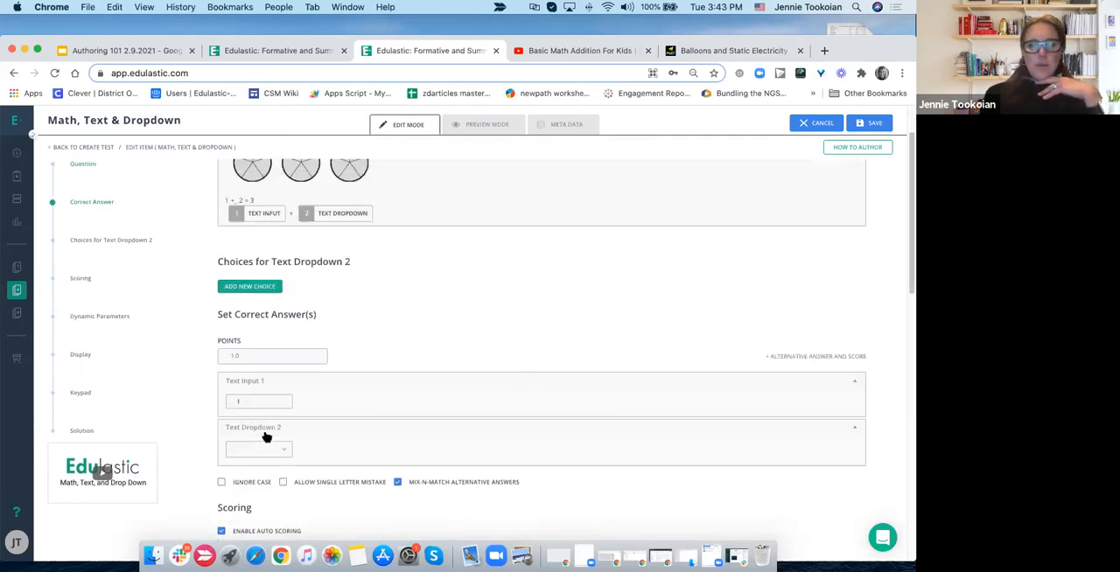
left_click(254, 452)
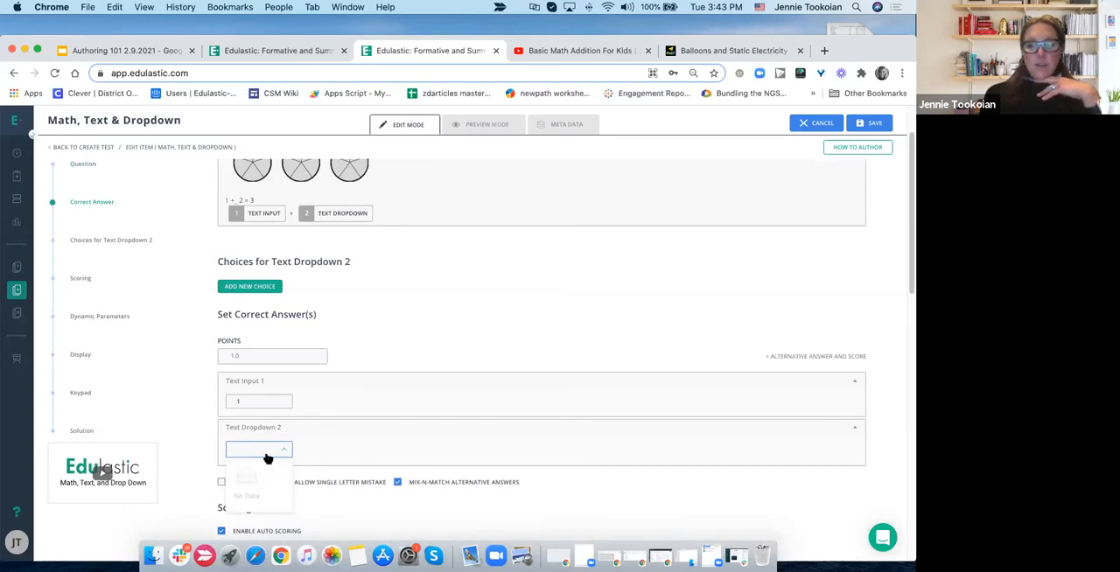
- Add the choices 1, 2 and 3 for Text Dropdown 2
left_click(250, 288)
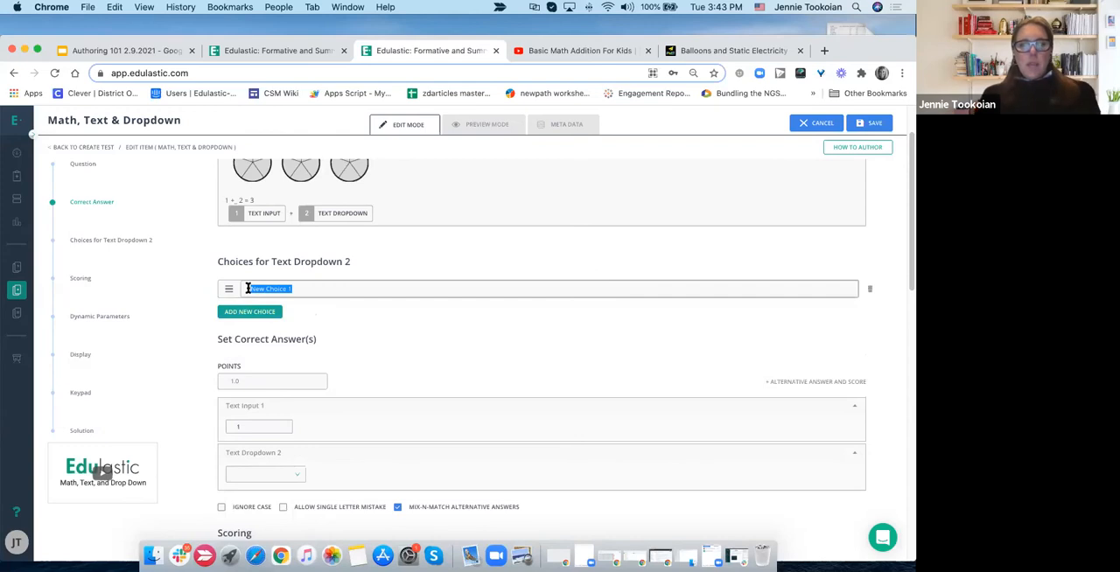
type("1")
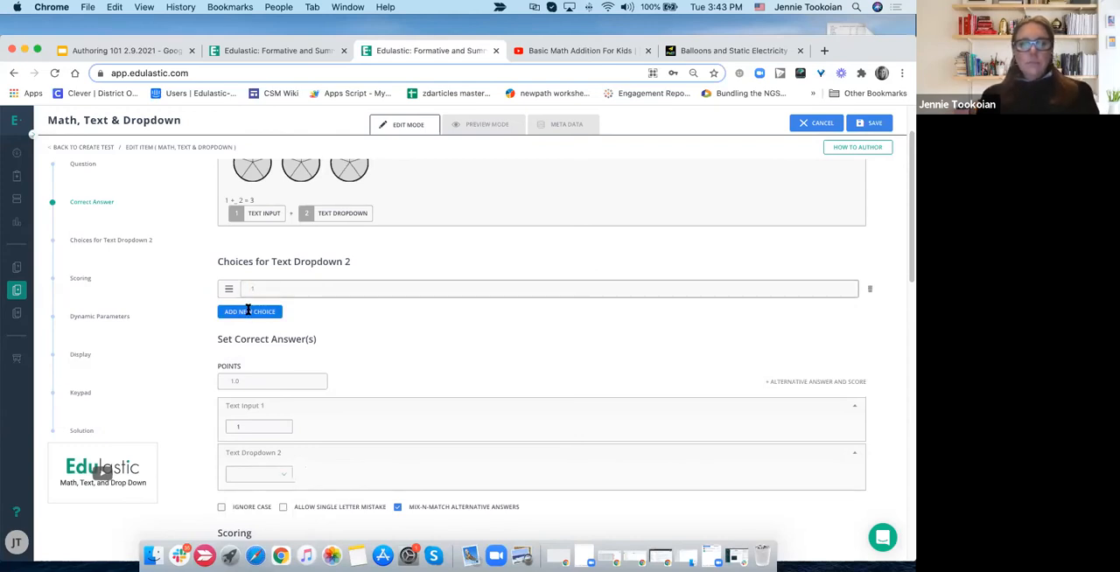
left_click(249, 311)
type("2")
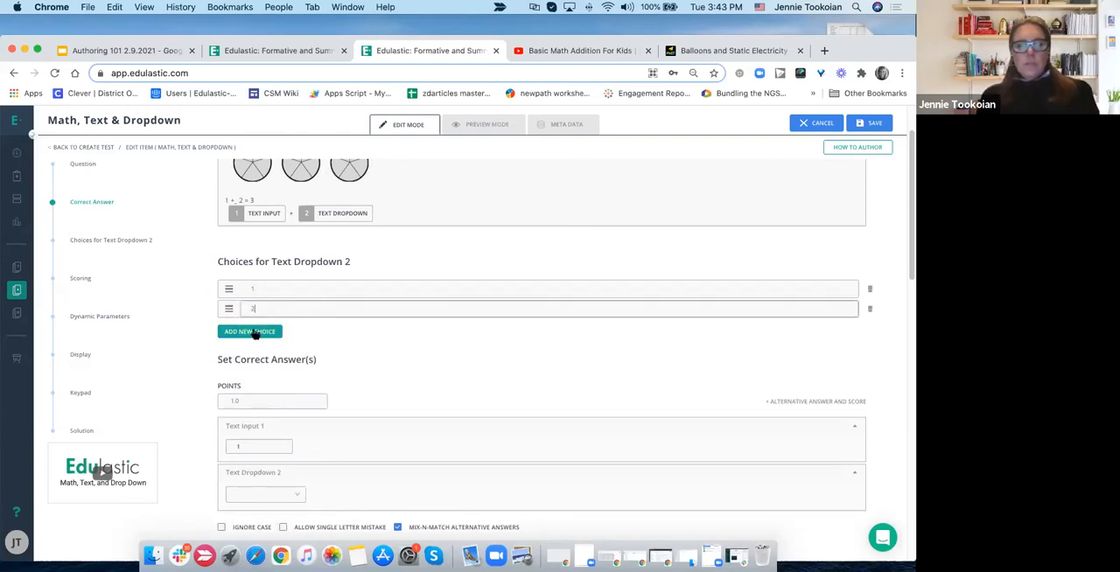
left_click(249, 330)
type("3")
left_click(376, 378)
- Set the correct answer for Text Dropdown 2 to 2
scroll(376, 378, "down", 1)
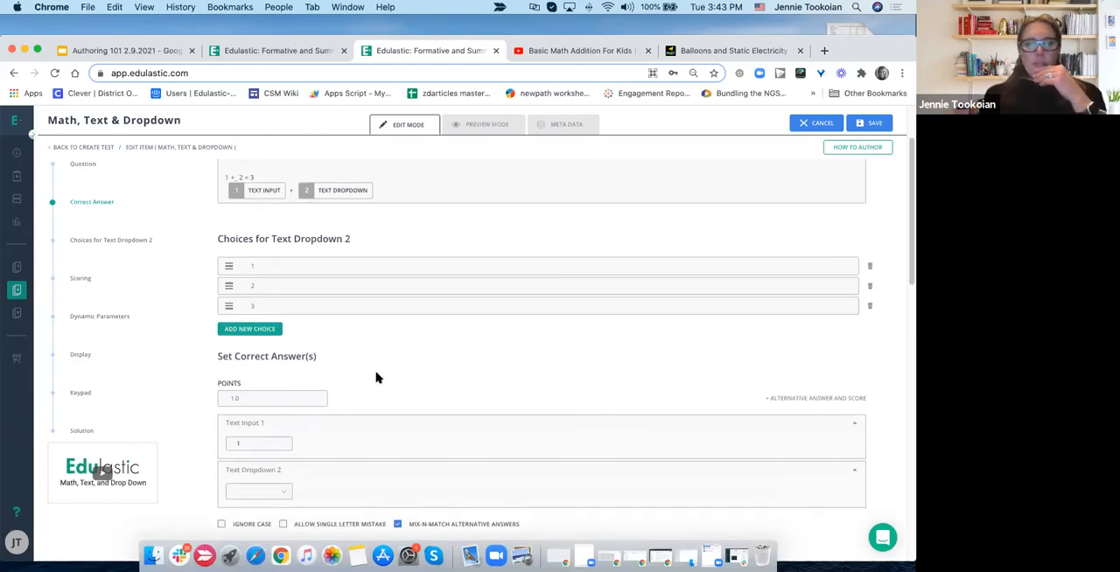
left_click(258, 483)
scroll(260, 487, "down", 1)
scroll(259, 486, "down", 2)
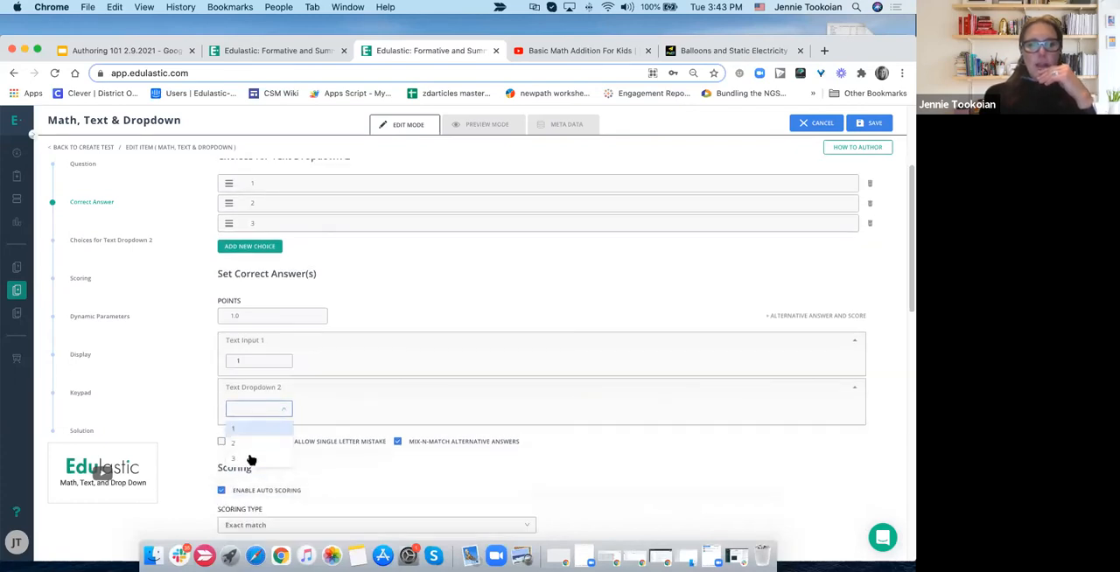
left_click(250, 444)
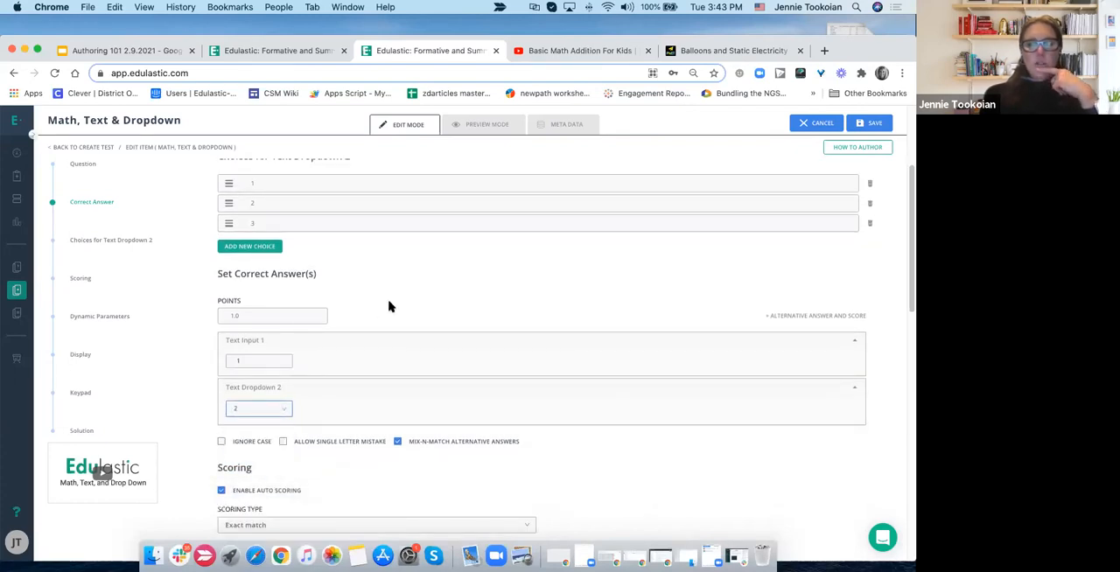
- Add an equals sign and a Math Input response box after the text dropdown in the question
scroll(389, 306, "up", 5)
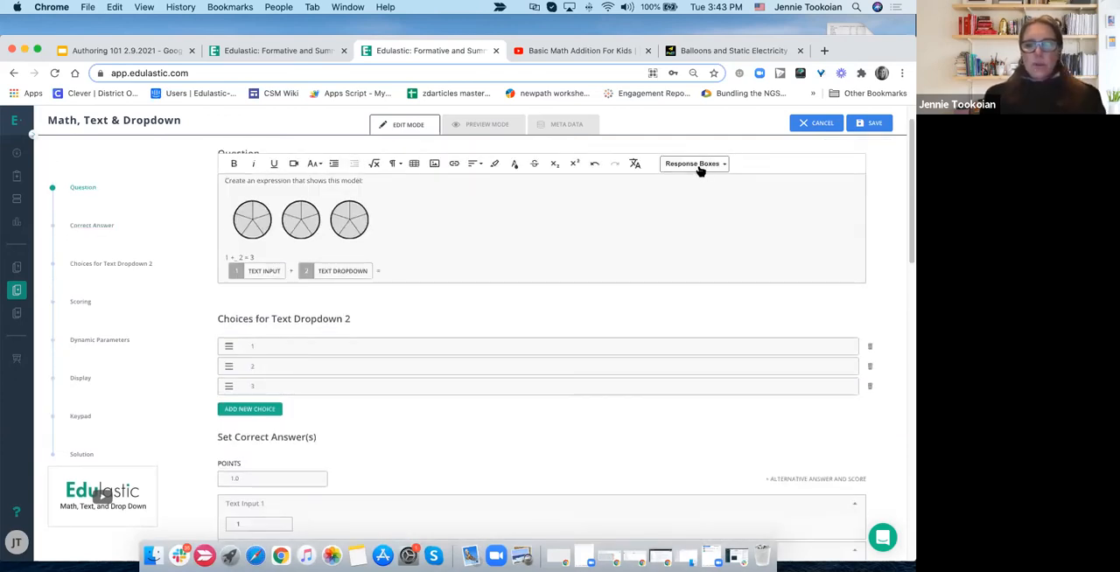
left_click(700, 168)
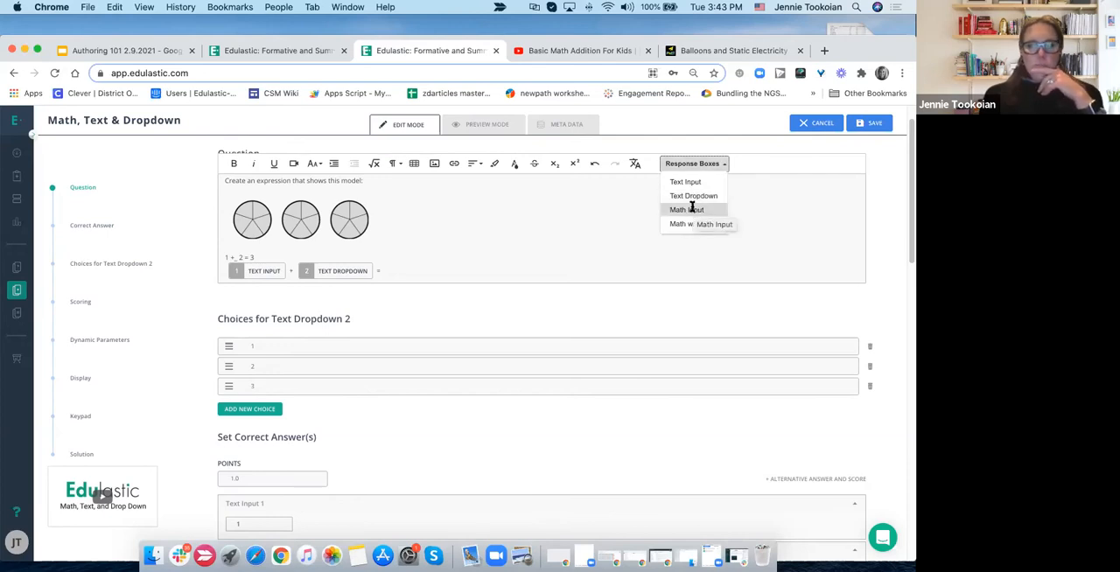
left_click(692, 209)
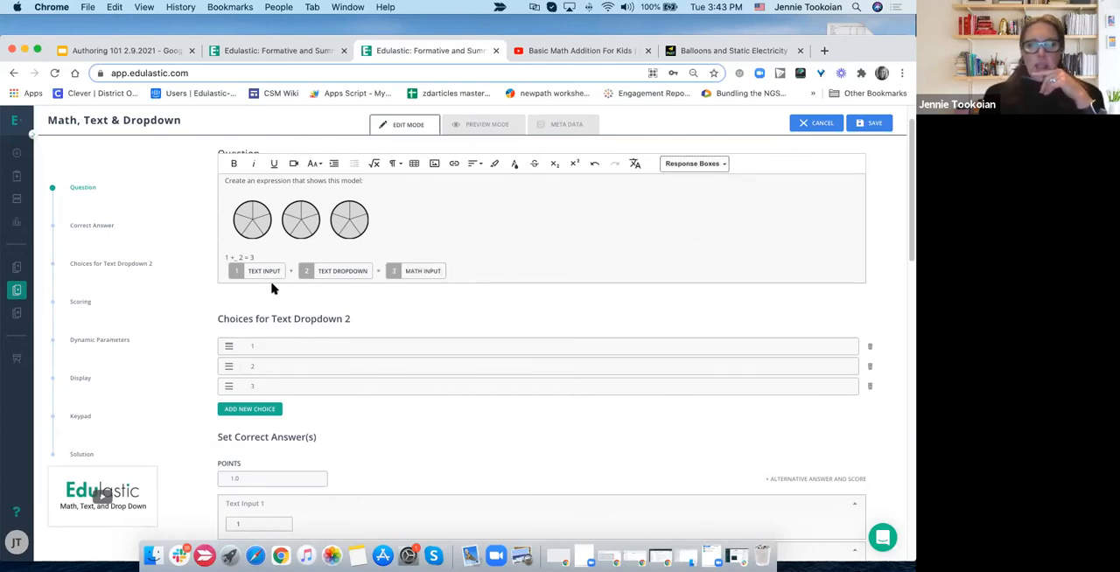
- Set the expected answer for Math Input 3 to 3
scroll(388, 346, "down", 2)
scroll(387, 350, "down", 3)
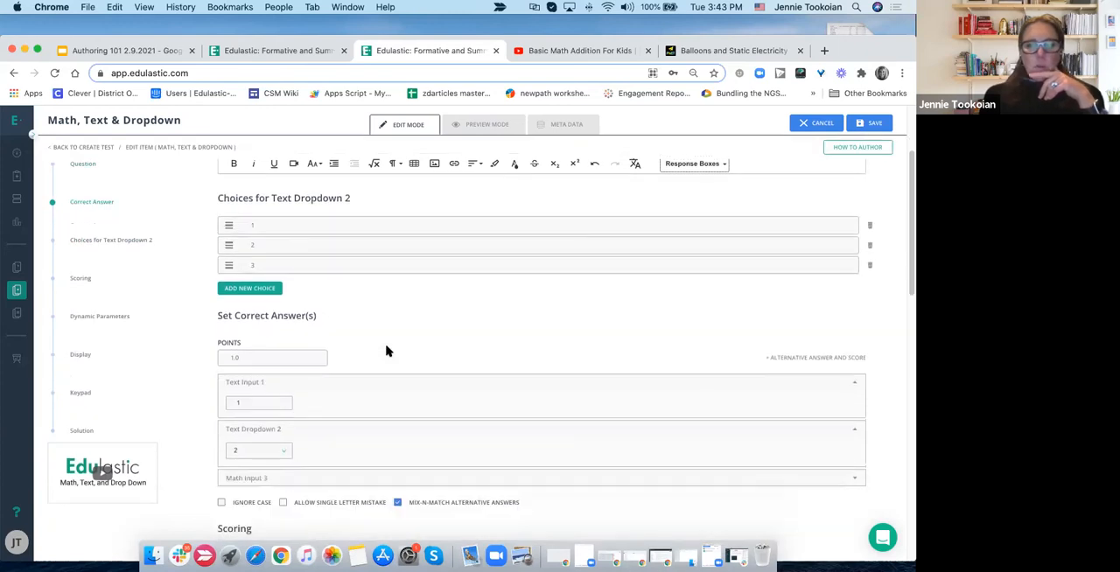
left_click(244, 436)
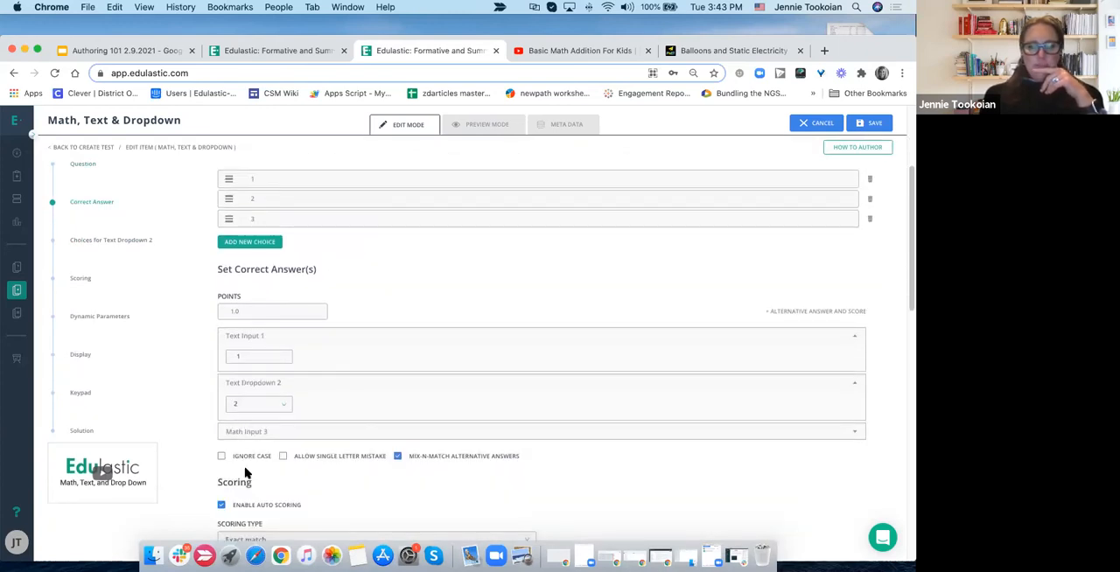
left_click(238, 465)
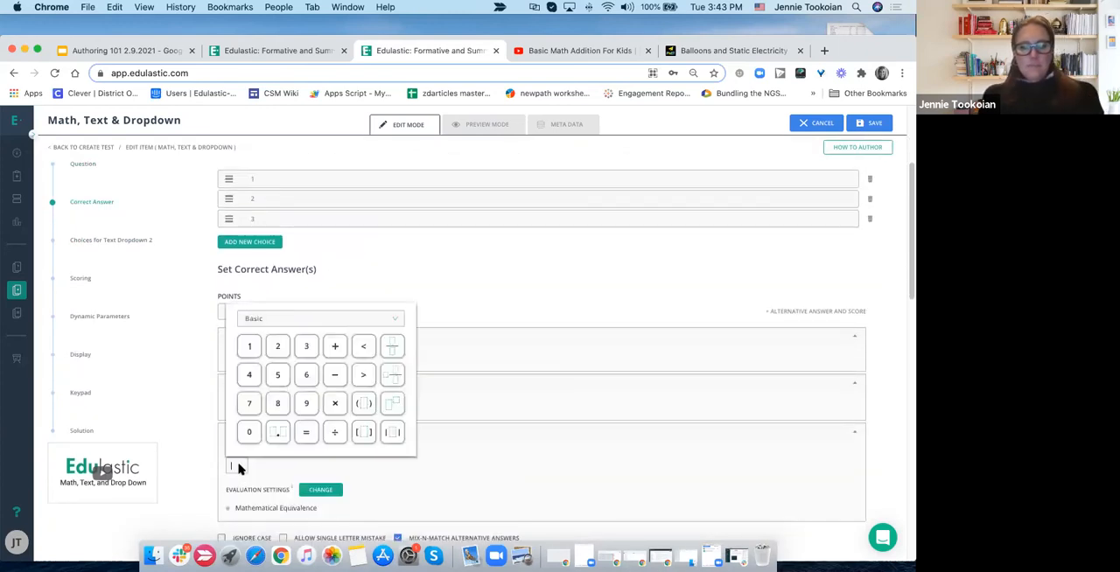
left_click(391, 475)
- Delete the equation text "1 +_ 2 = 3" above the response boxes in the question
scroll(437, 368, "up", 2)
scroll(437, 369, "up", 3)
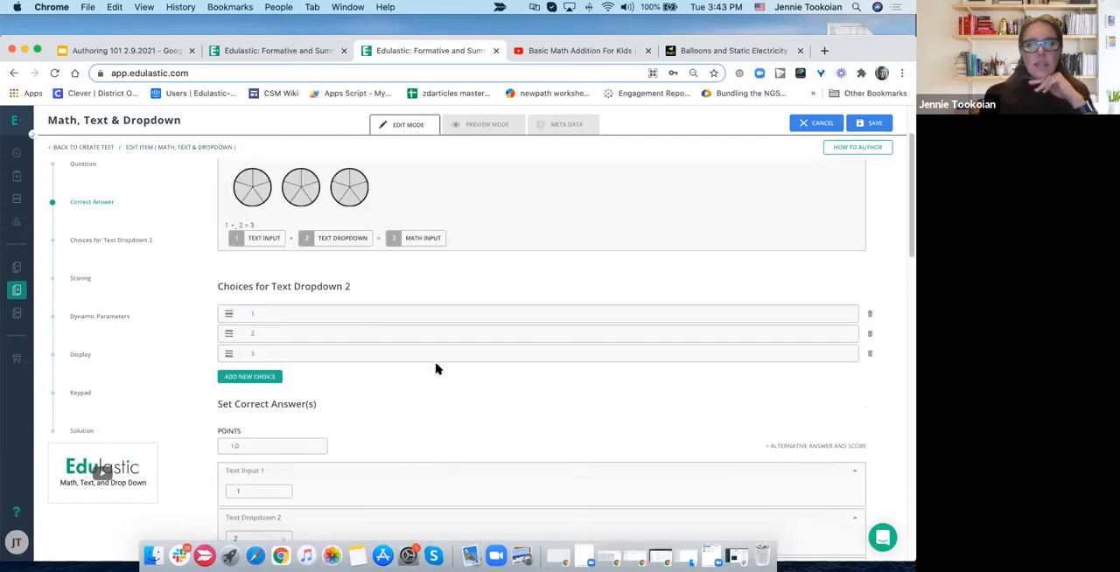
left_click_drag(253, 293, 220, 292)
key("BackSpace")
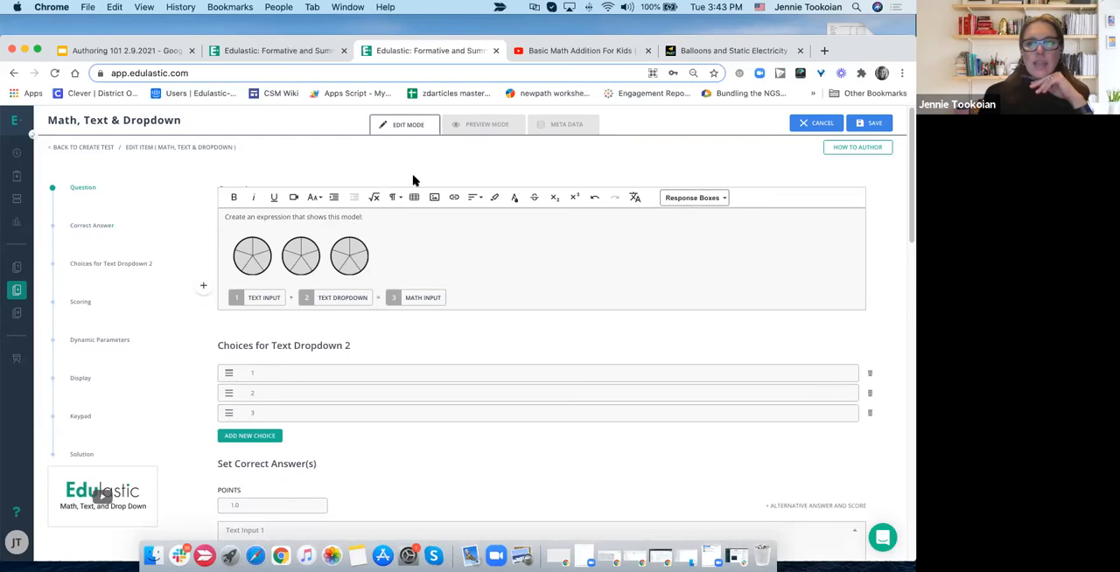
- Preview the question and try it with 1 in the text input, 2 in the dropdown and 3 in the math input
left_click(477, 125)
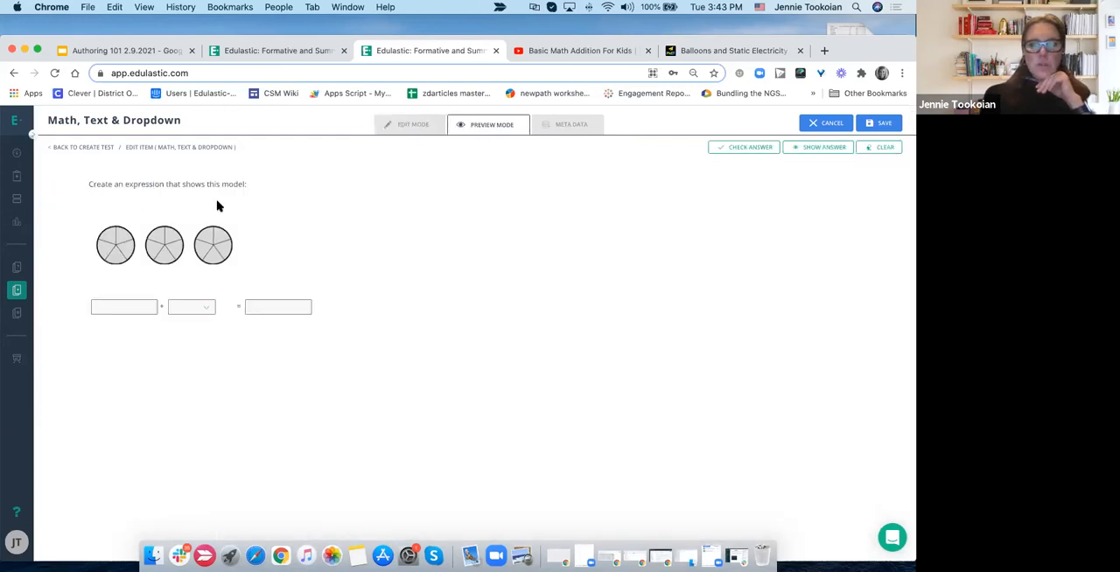
left_click(133, 307)
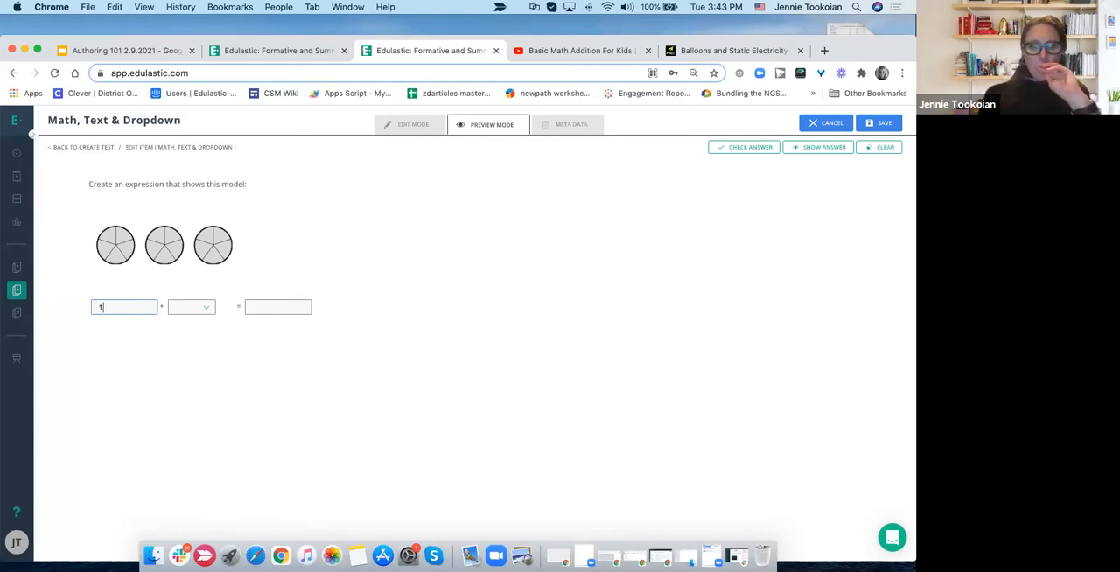
left_click(187, 311)
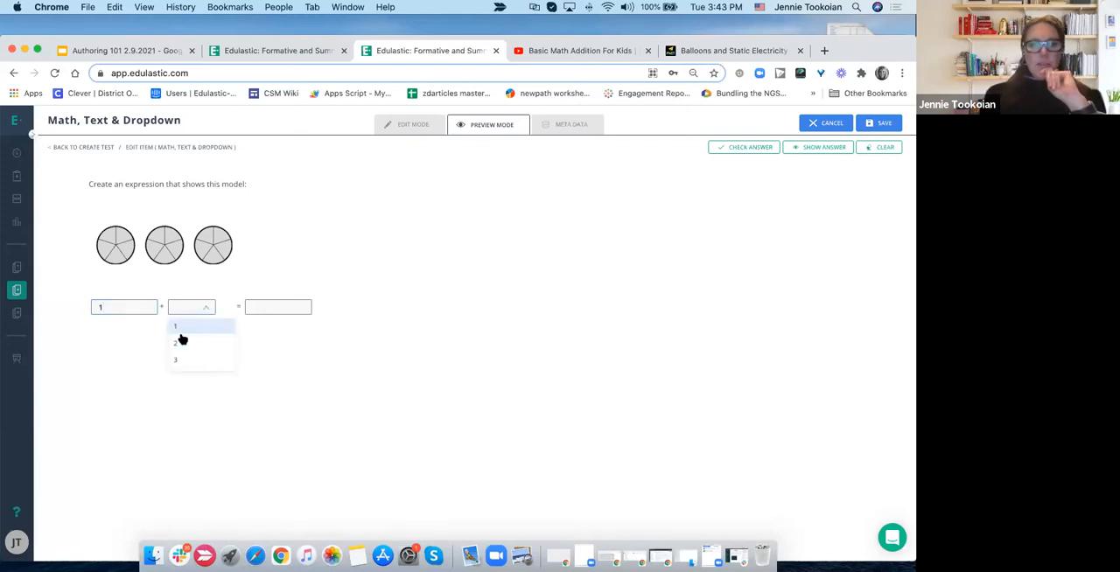
left_click(182, 345)
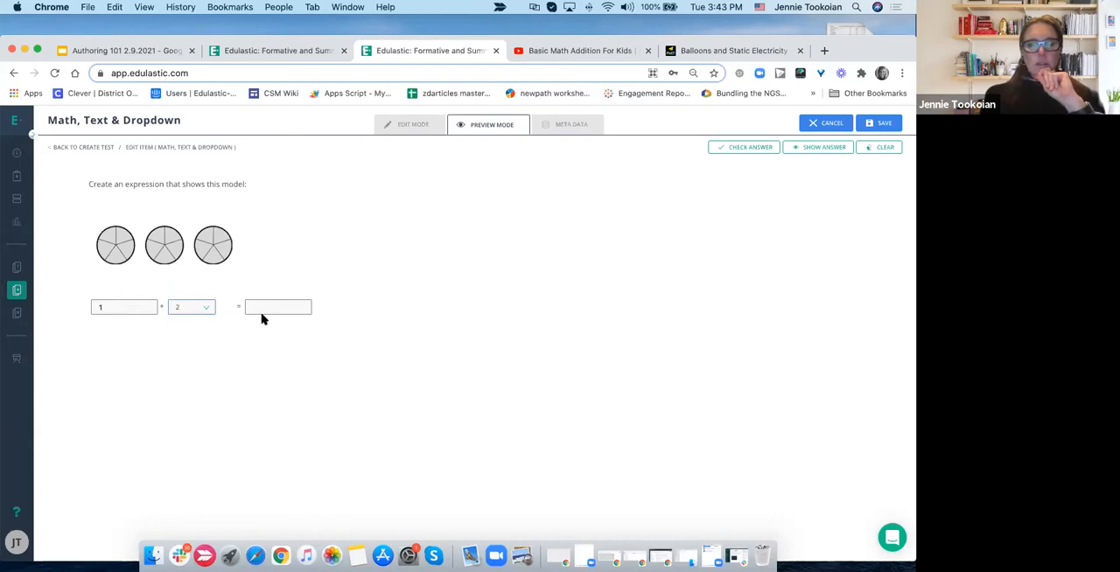
left_click(263, 307)
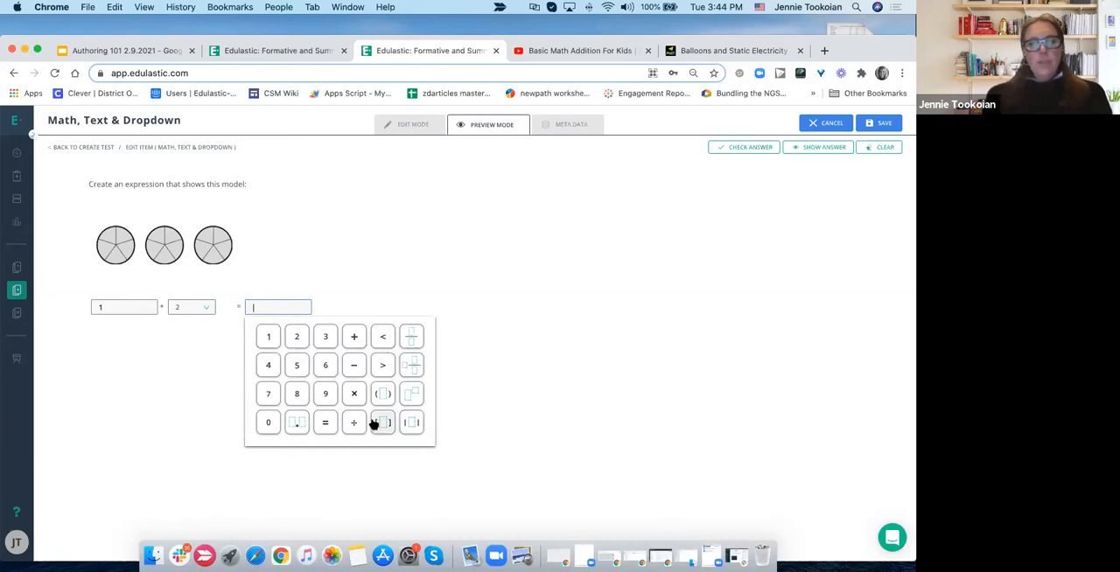
type("3")
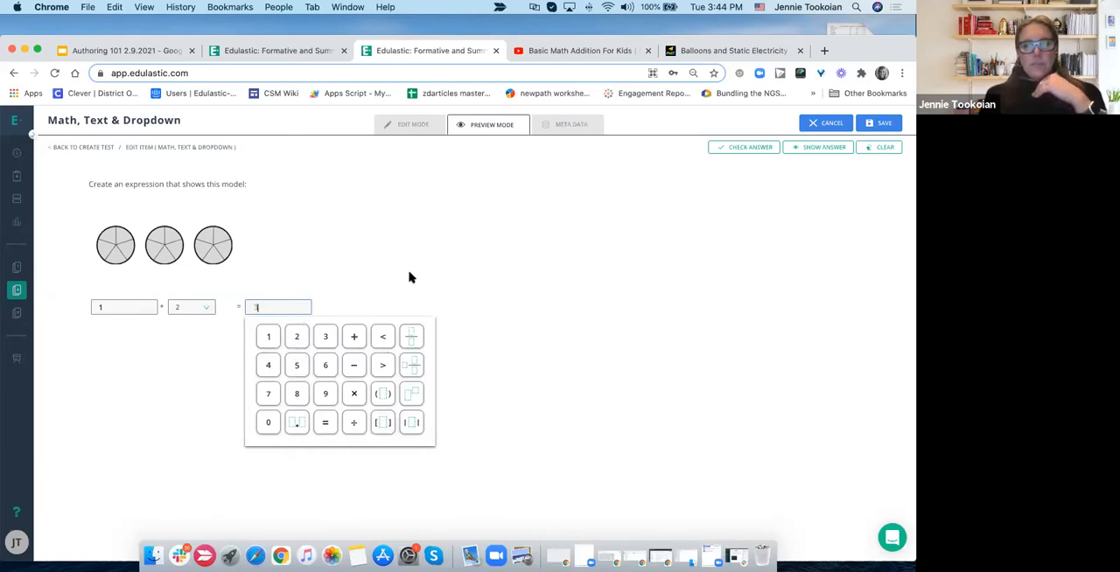
left_click(411, 276)
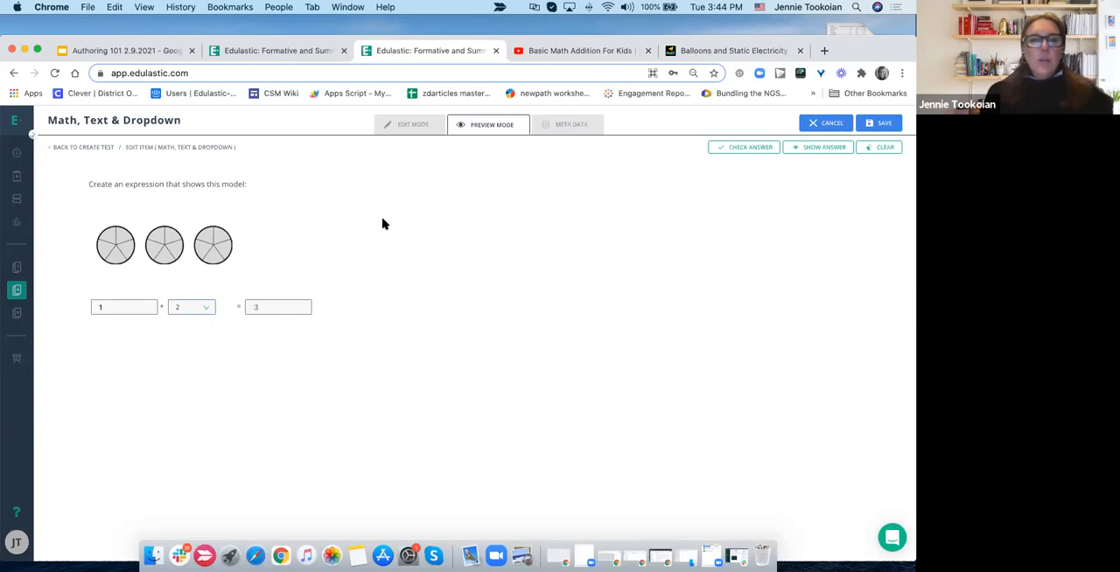
- Return to editing the question and review the correct answers for Text Dropdown 2 and Math Input 3, including the evaluation settings
left_click(416, 125)
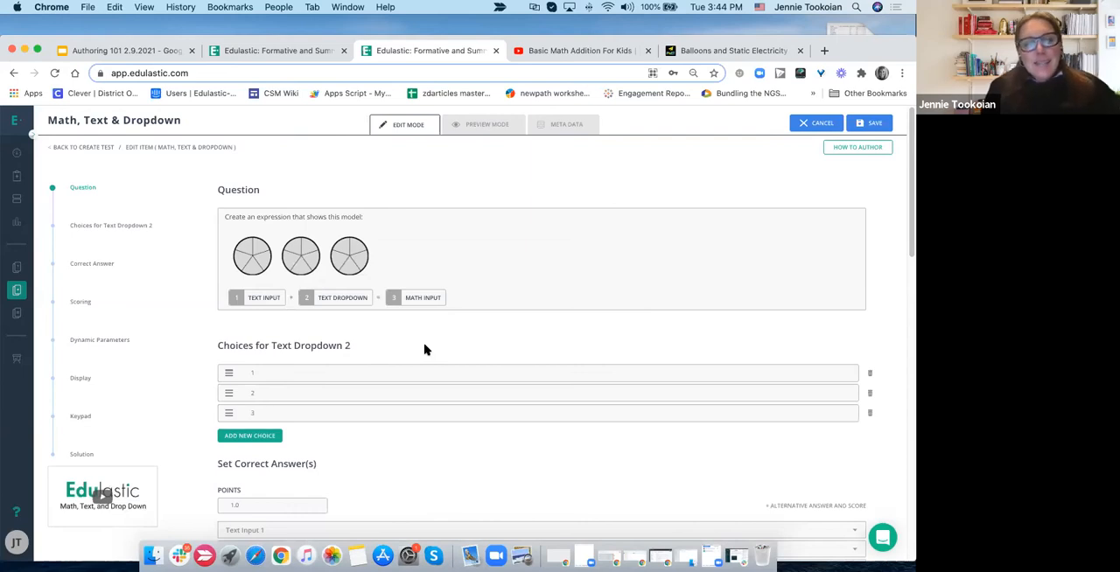
scroll(424, 350, "down", 1)
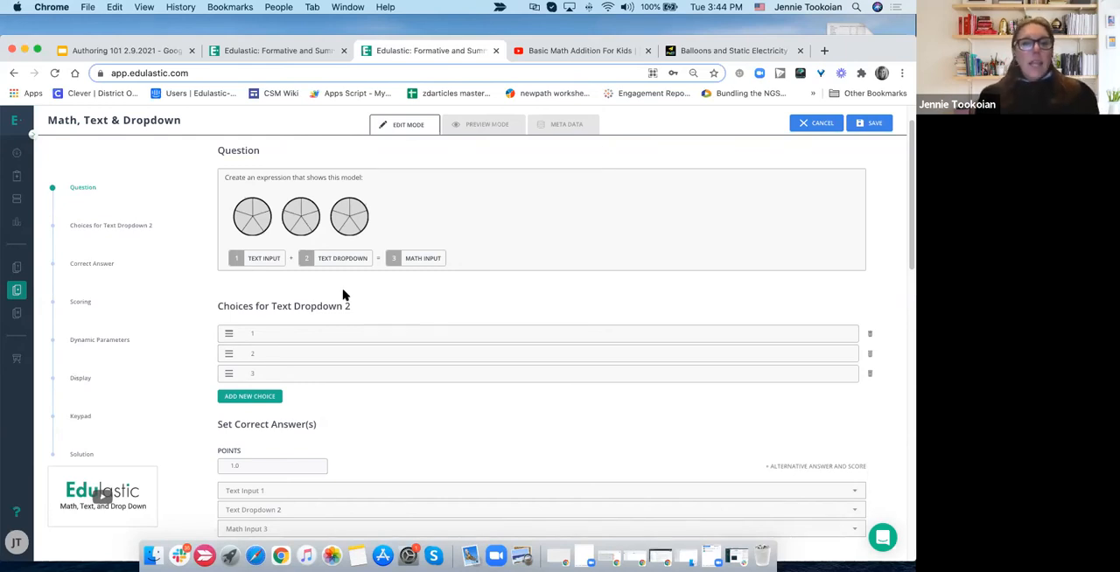
scroll(344, 295, "down", 3)
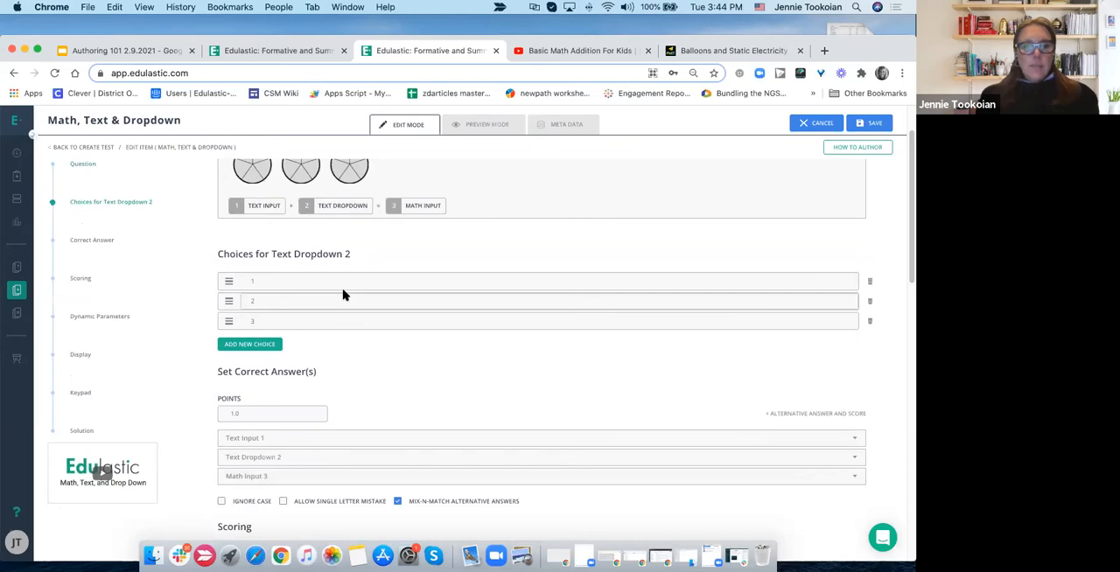
scroll(344, 293, "down", 2)
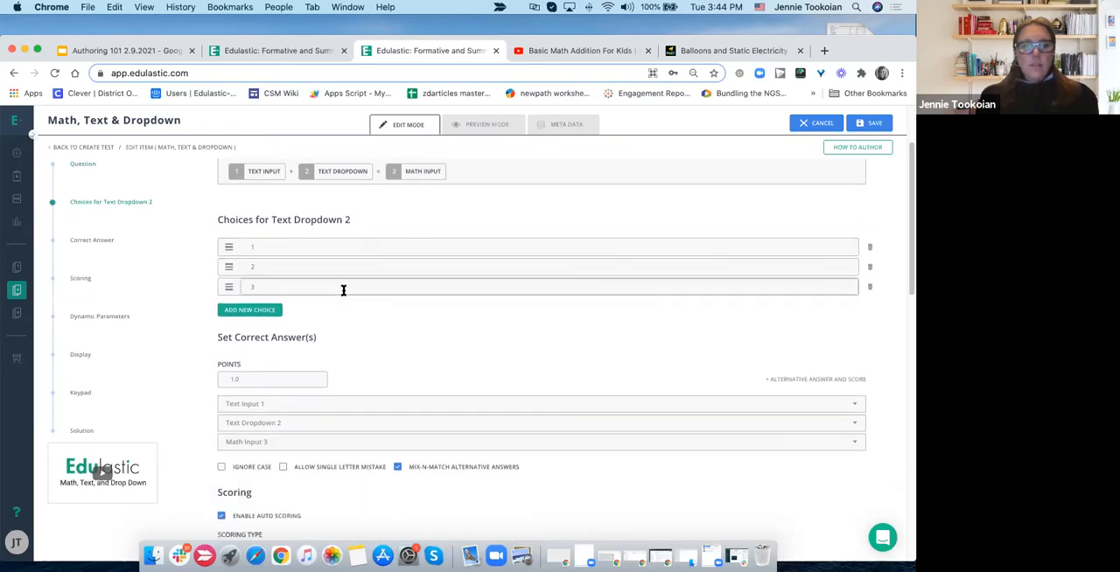
left_click(269, 426)
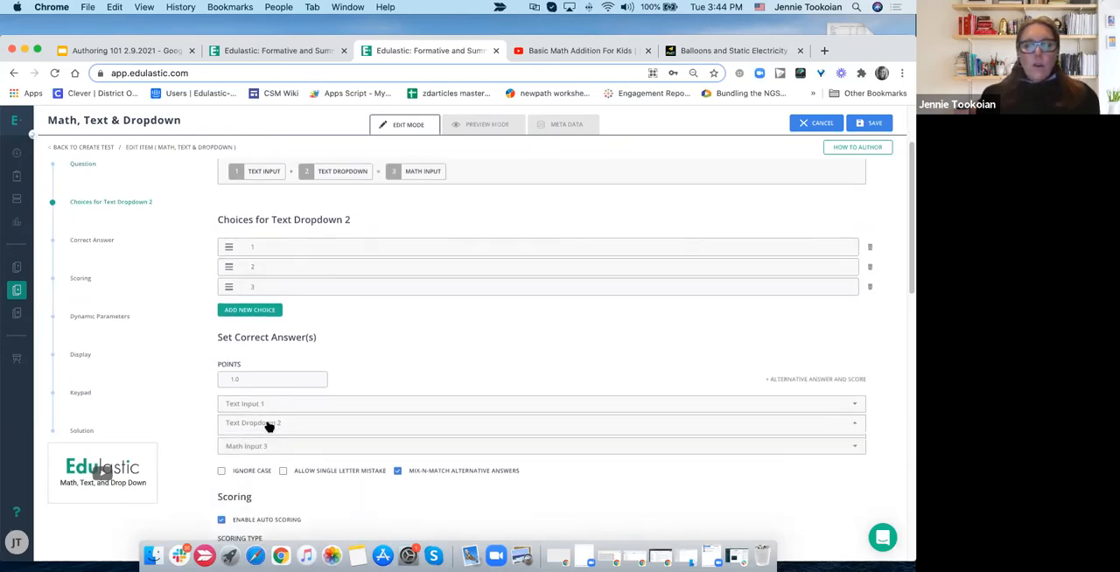
left_click(260, 473)
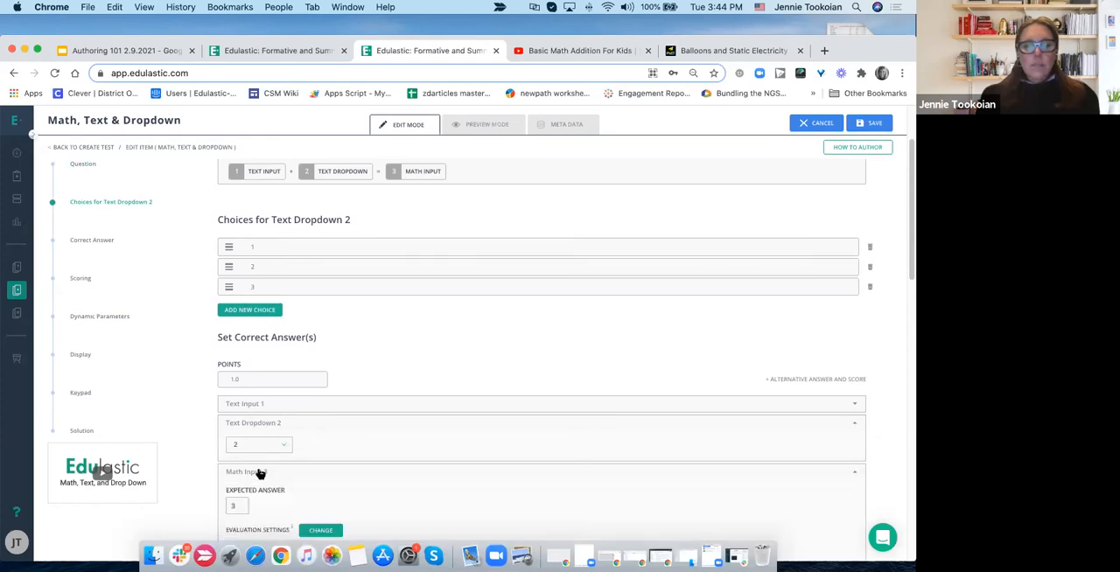
scroll(260, 473, "down", 3)
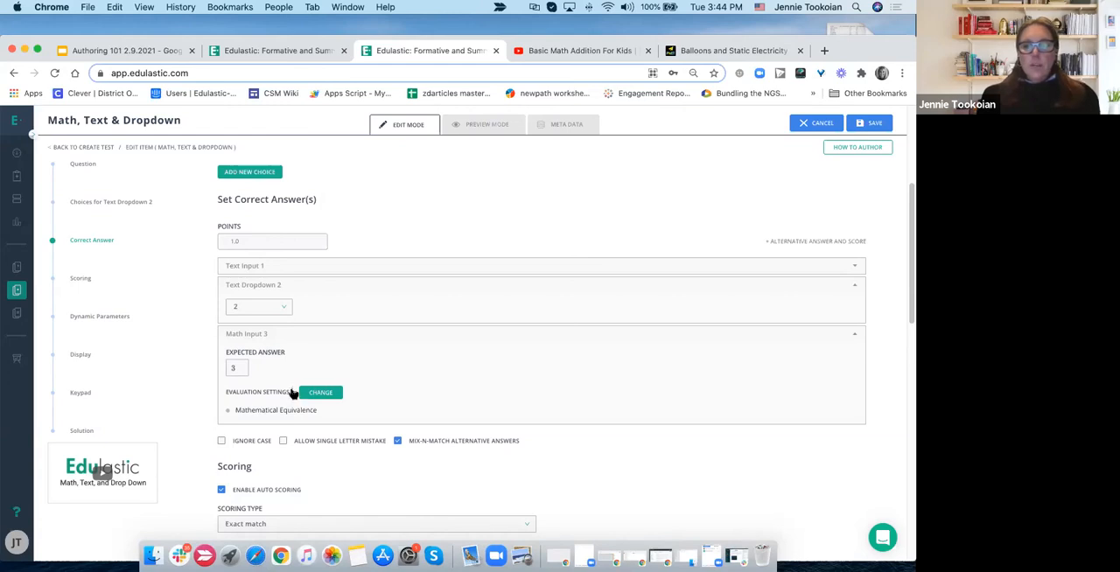
mouse_move(295, 394)
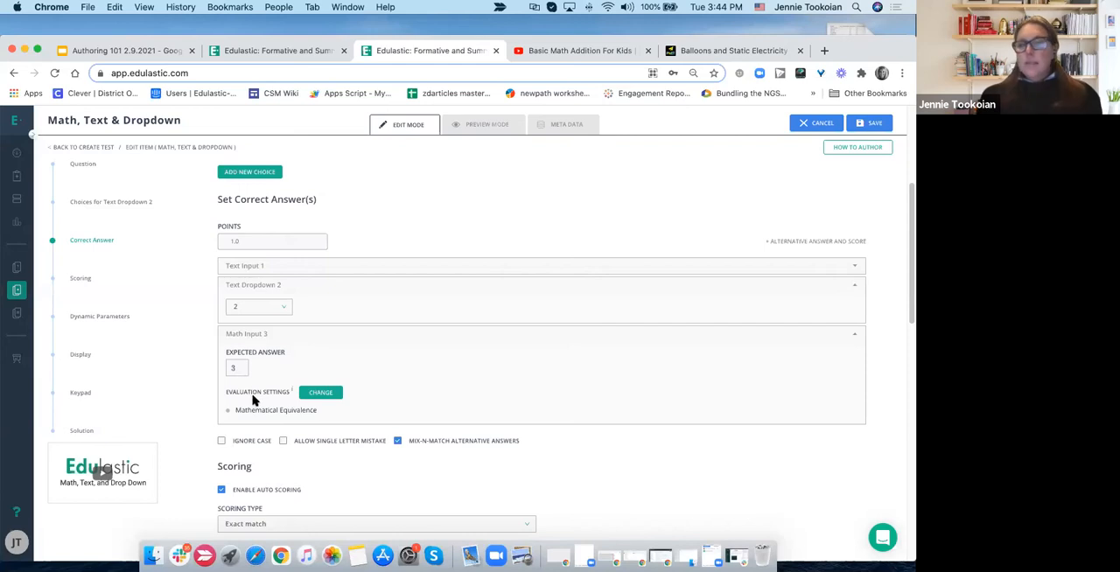
- Preview the question, answer it with 1, 2 and the fraction 3/3 in the math input, and check the answer
scroll(254, 398, "up", 5)
left_click(475, 127)
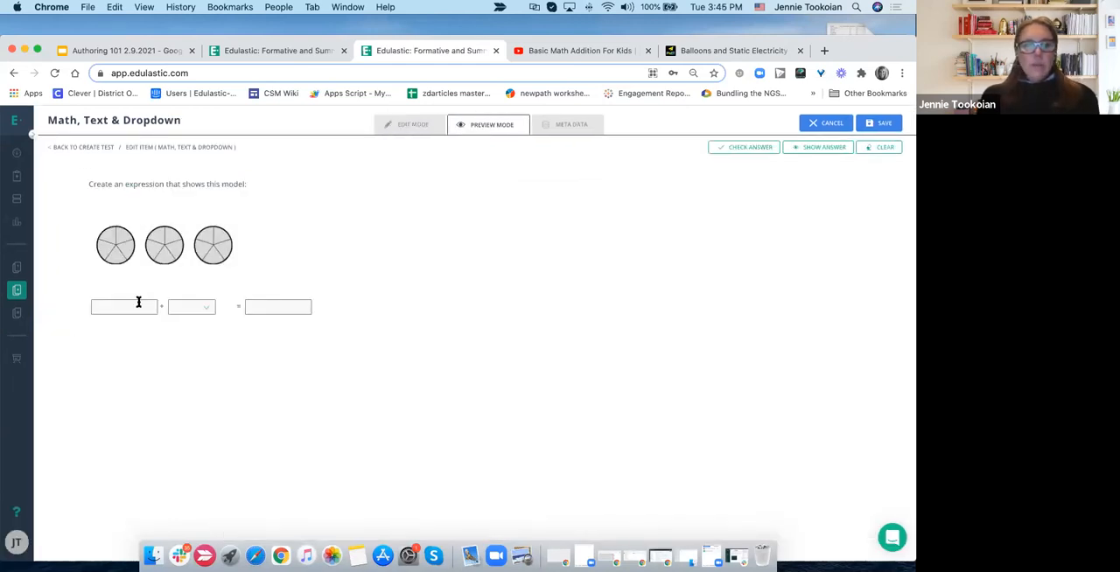
left_click(183, 313)
left_click(217, 337)
left_click(254, 307)
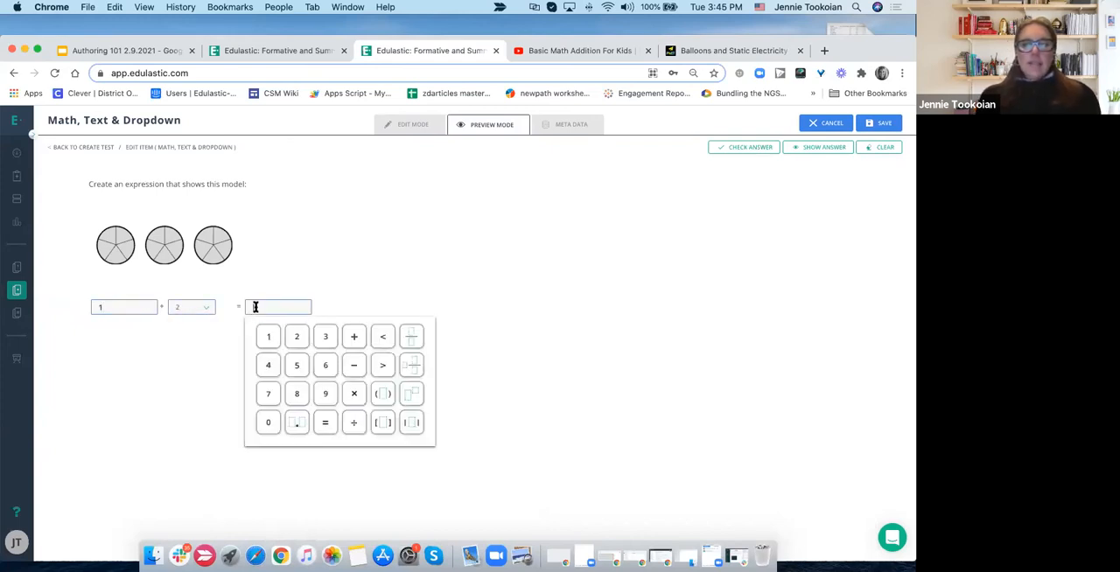
left_click(411, 337)
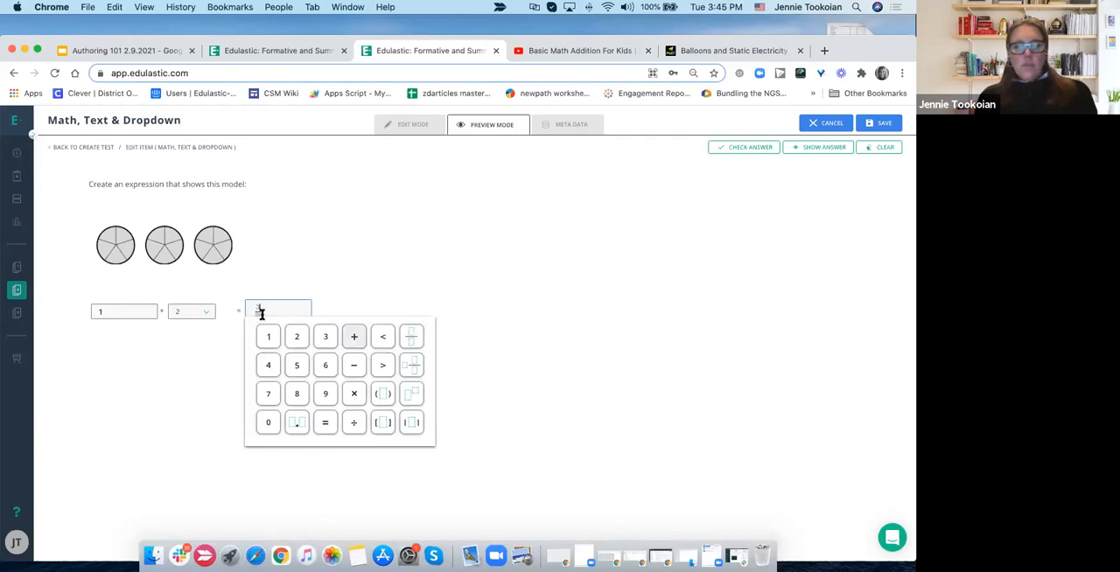
left_click(424, 286)
left_click(743, 149)
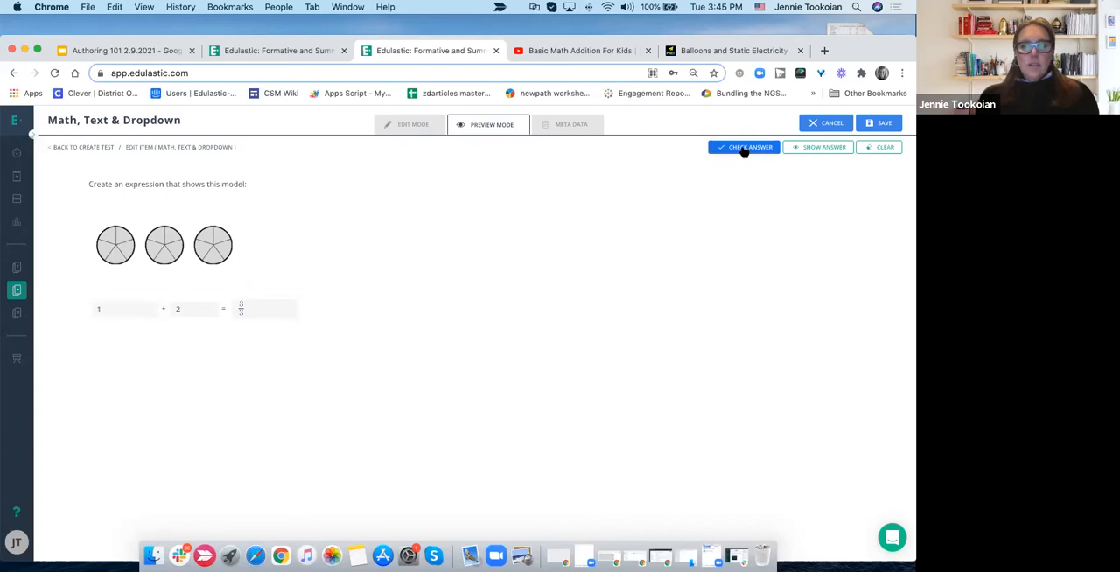
- Replace the math input response with 3.0 and check the answer again
left_click(268, 312)
left_click_drag(274, 312, 252, 312)
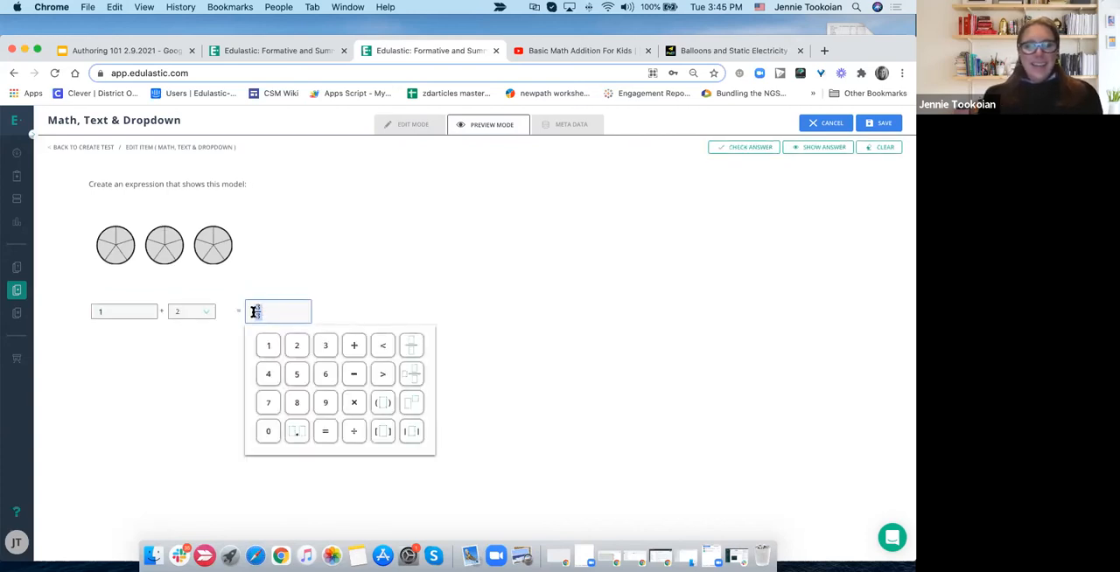
key("BackSpace")
type("23")
key("BackSpace")
key("BackSpace")
key("BackSpace")
type("3.0")
left_click(751, 148)
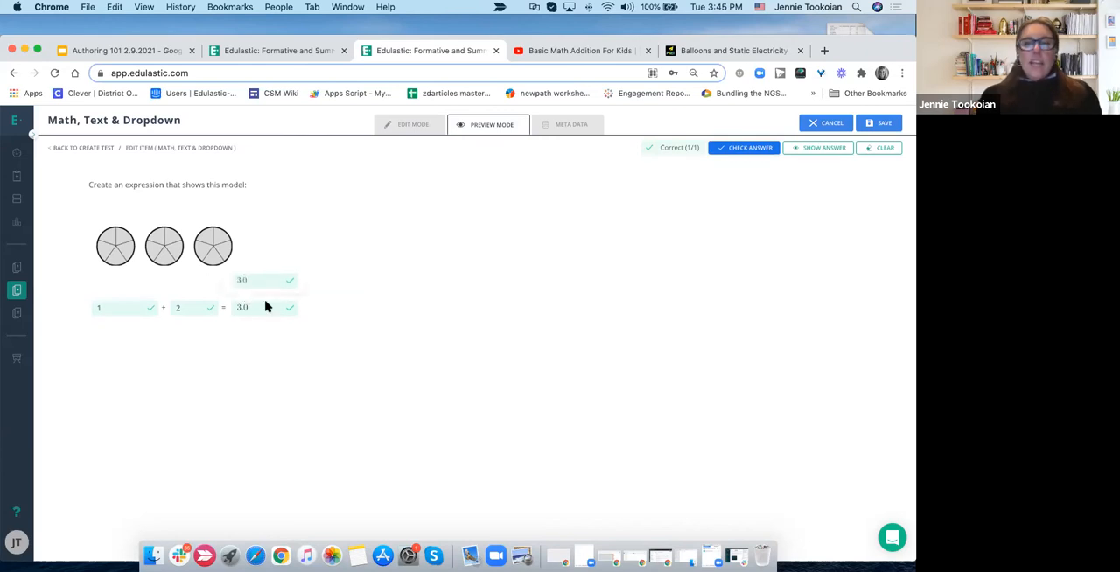
- Try entering a fraction in the text input of the preview and clear that response
left_click(121, 309)
key("XF86AudioRaiseVolume")
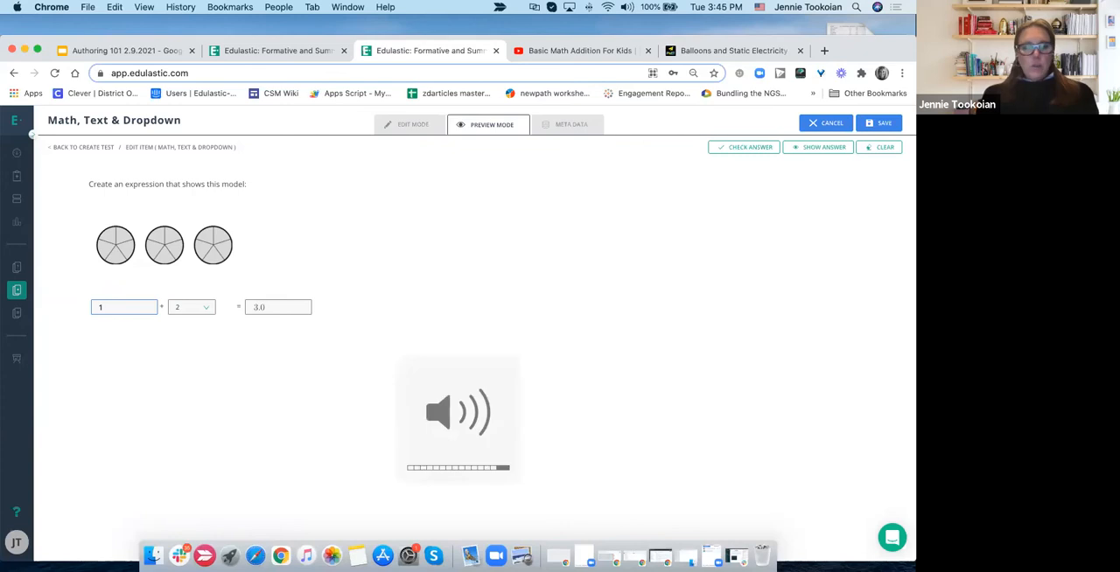
type("1/")
key("BackSpace")
key("BackSpace")
key("BackSpace")
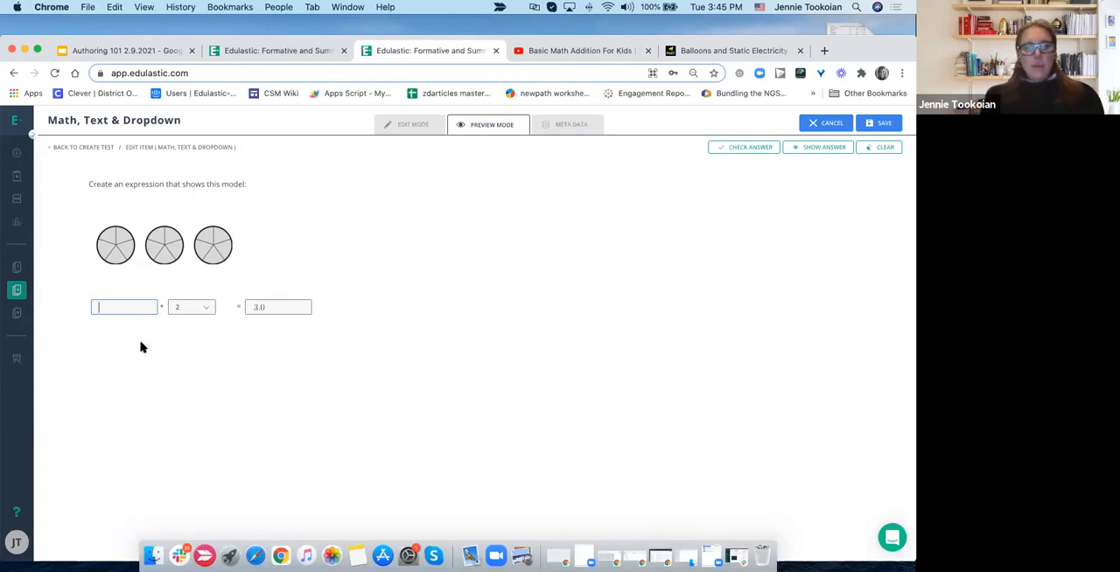
- Turn the math input response into the fraction 3.0/1 and check the answer
left_click(275, 305)
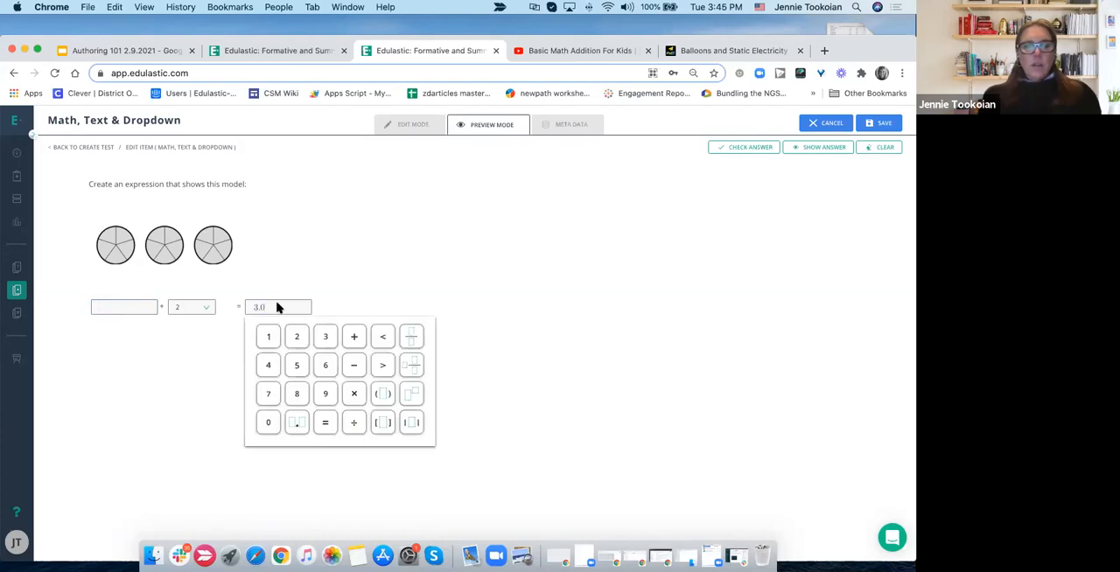
left_click(440, 263)
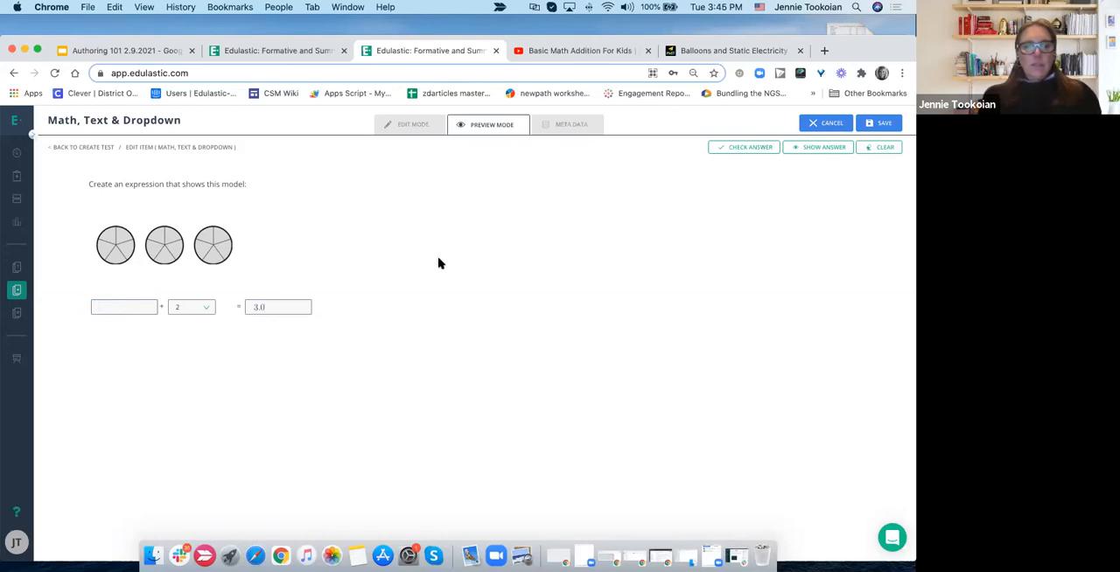
left_click(275, 303)
left_click(414, 340)
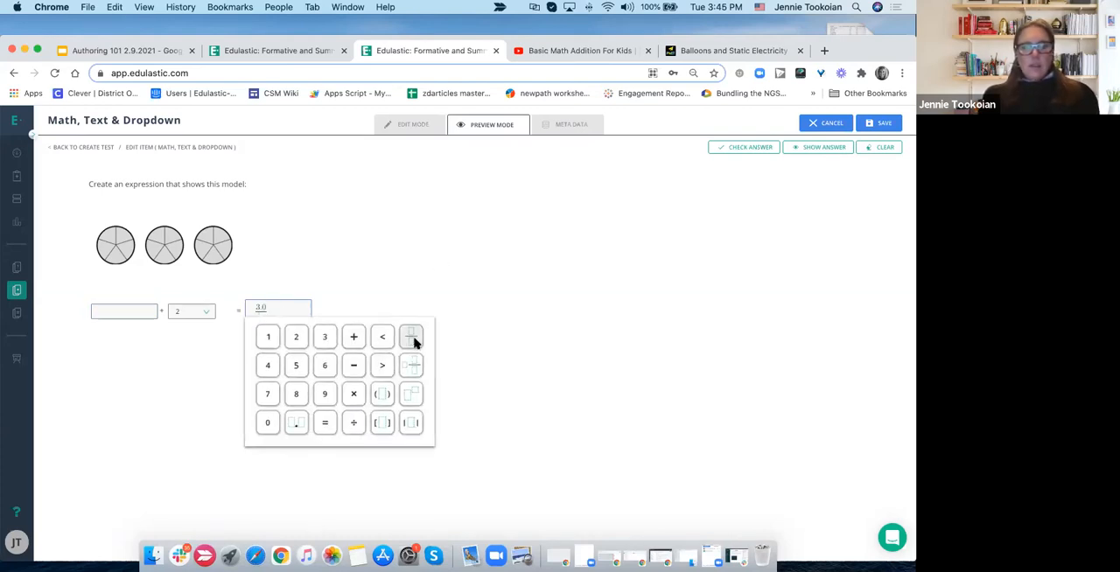
left_click(471, 262)
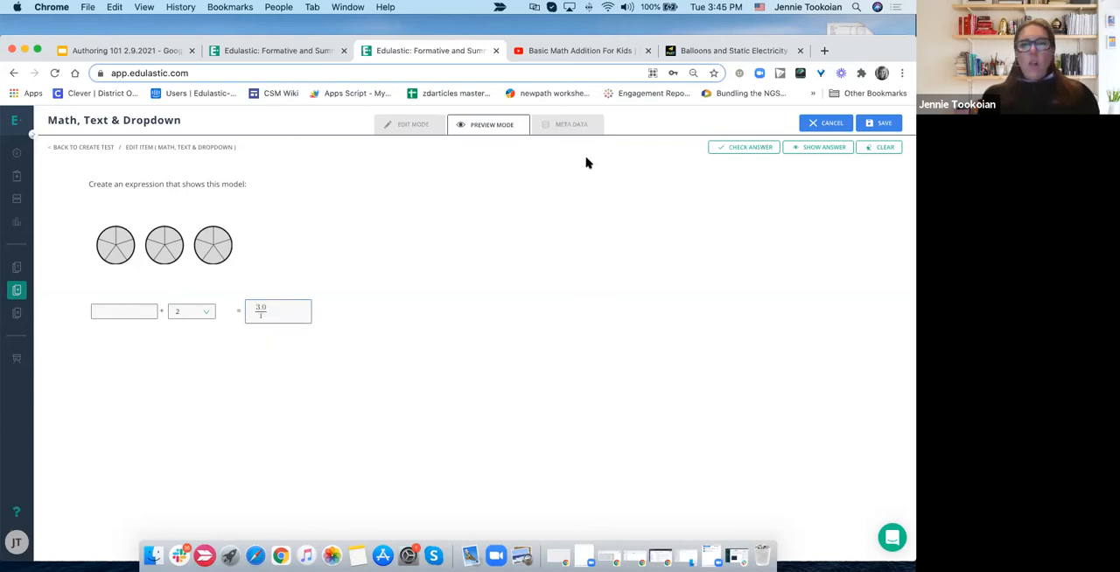
left_click(728, 148)
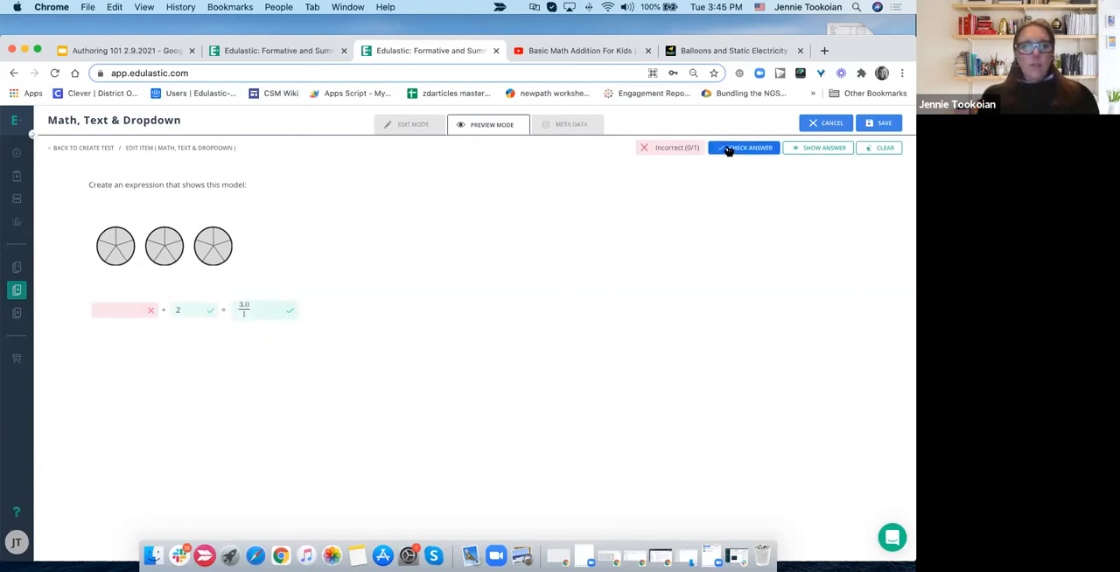
- Return to editing the question and examine the evaluation methods offered in Math Input 3's evaluation settings
left_click(412, 133)
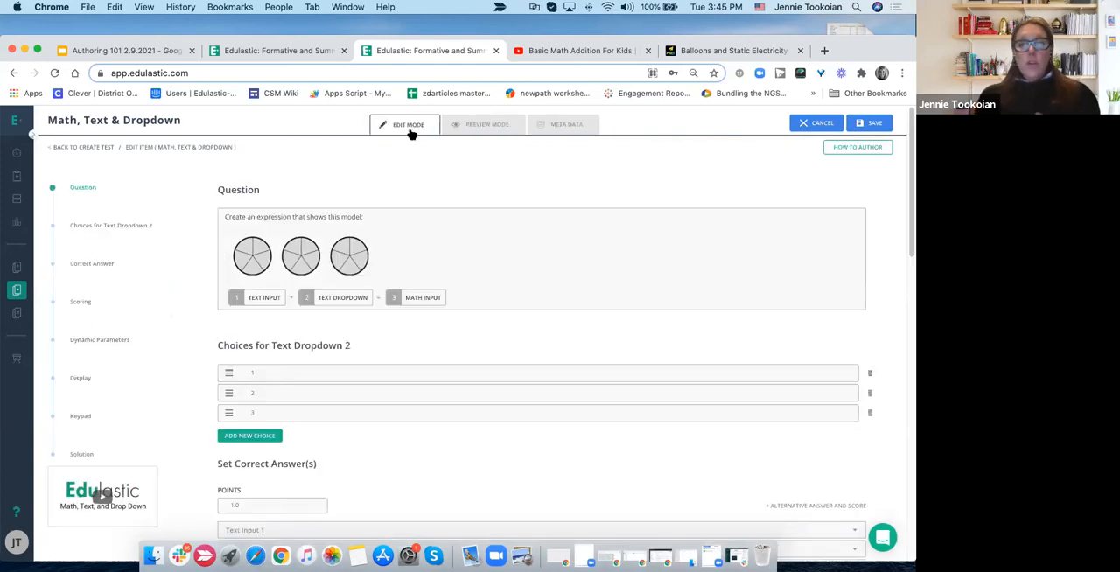
scroll(411, 133, "down", 5)
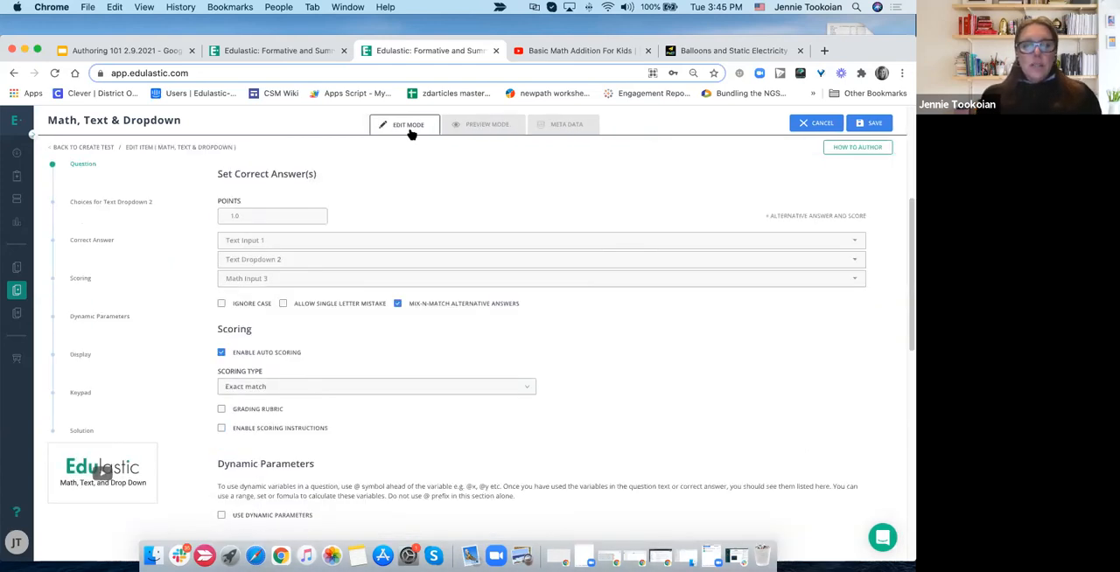
left_click(277, 226)
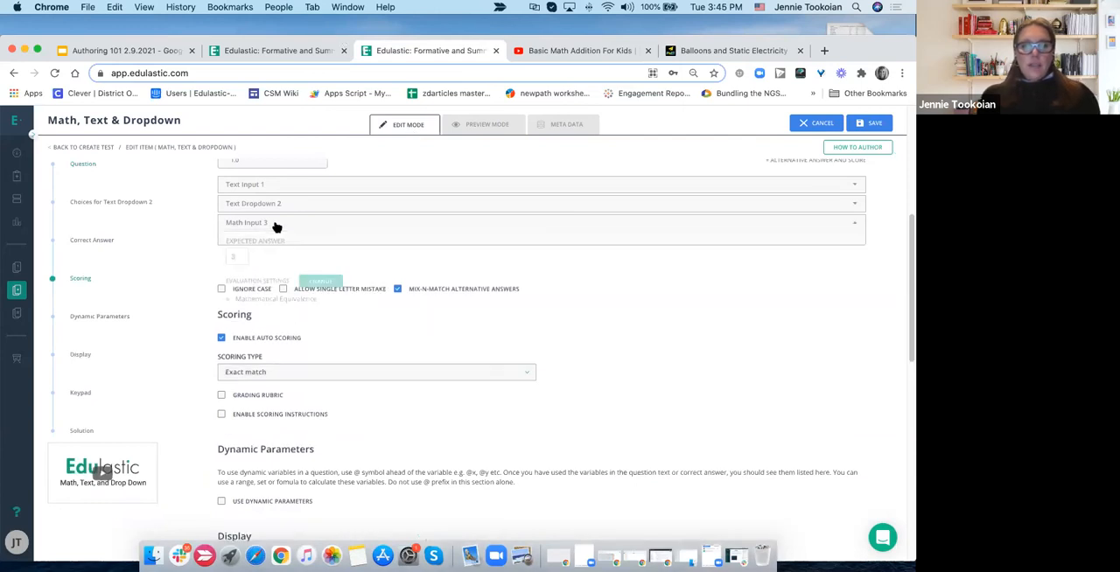
left_click(317, 282)
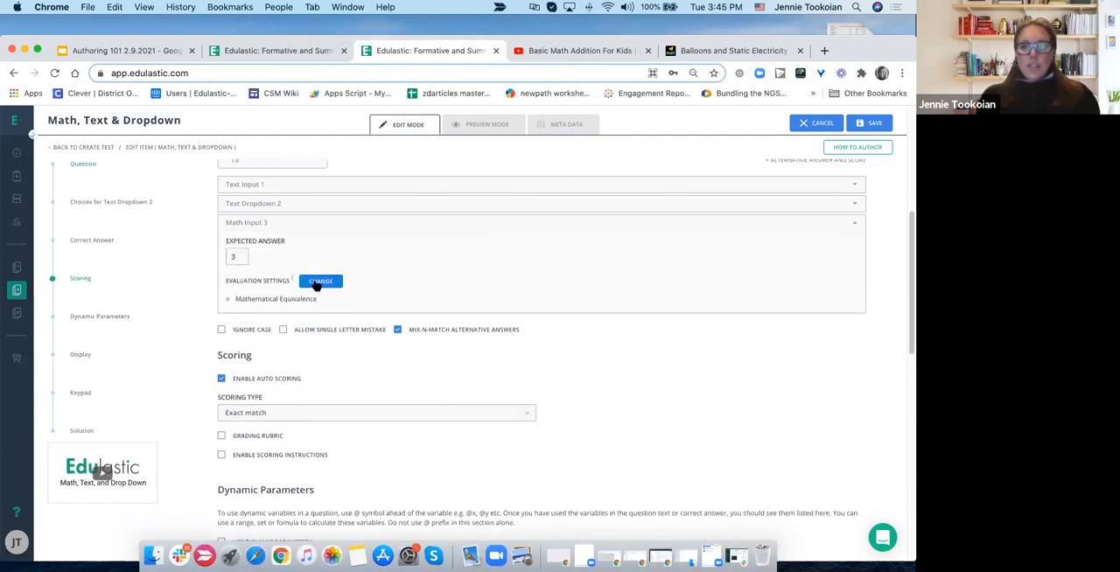
left_click(318, 281)
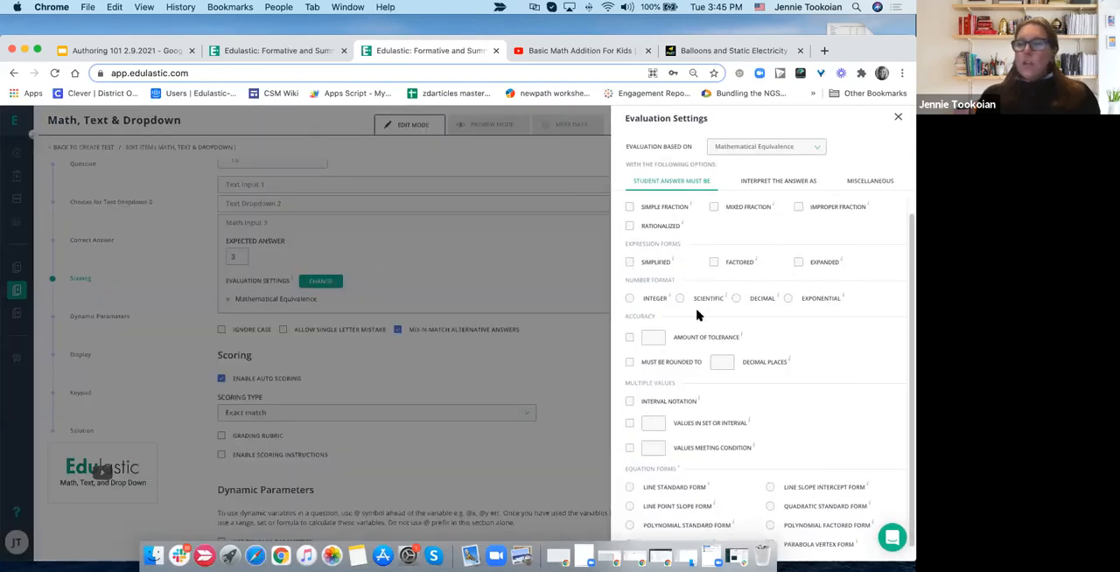
left_click(782, 148)
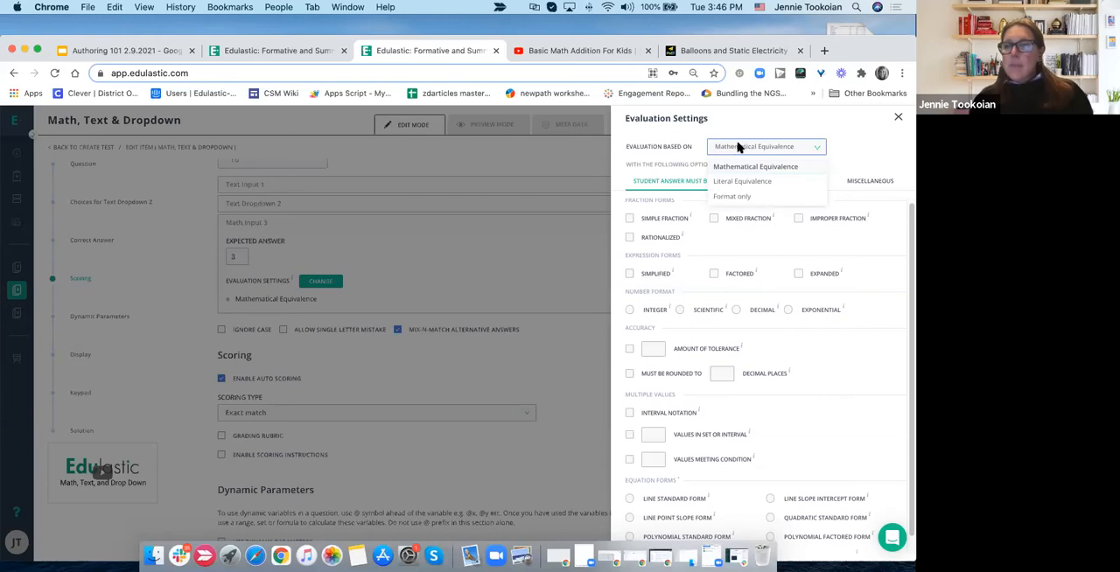
left_click(235, 298)
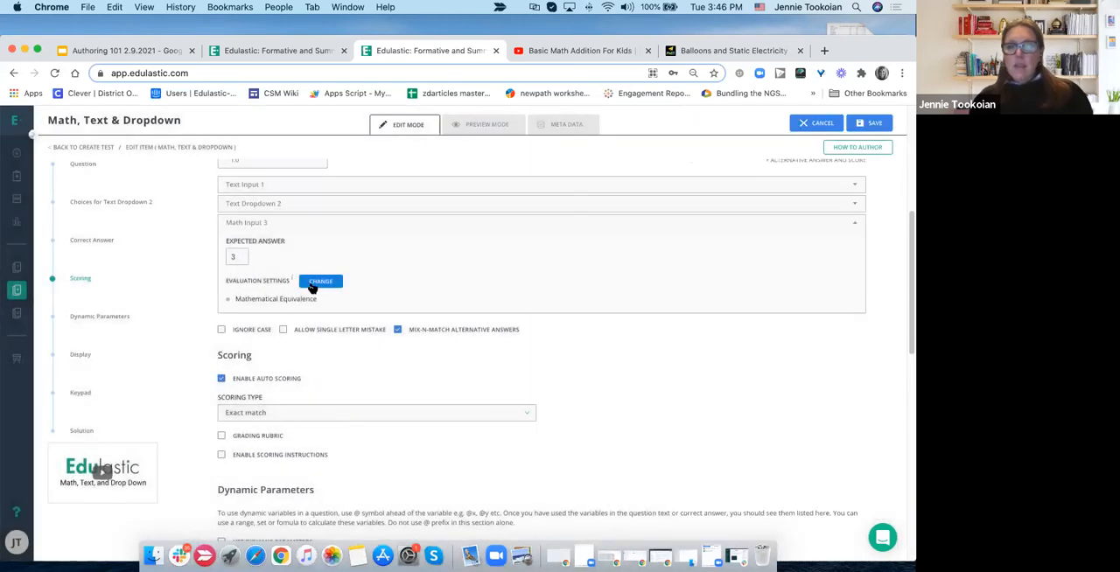
left_click(317, 282)
left_click(761, 147)
left_click(749, 127)
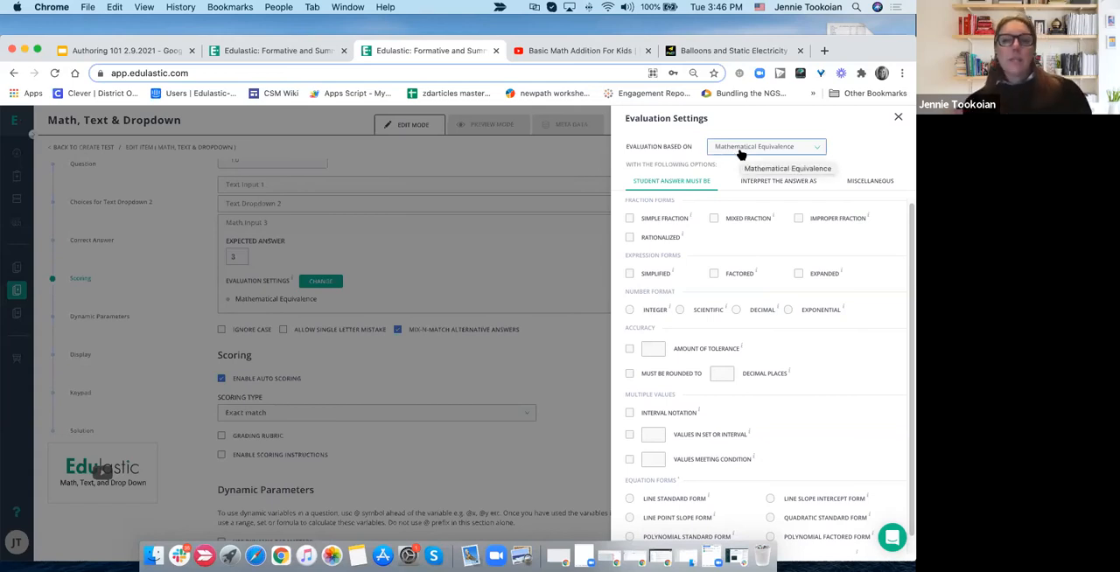
- Try requiring Simple Fraction for the student answer, deselect it, and look over the remaining answer form requirements
left_click(630, 219)
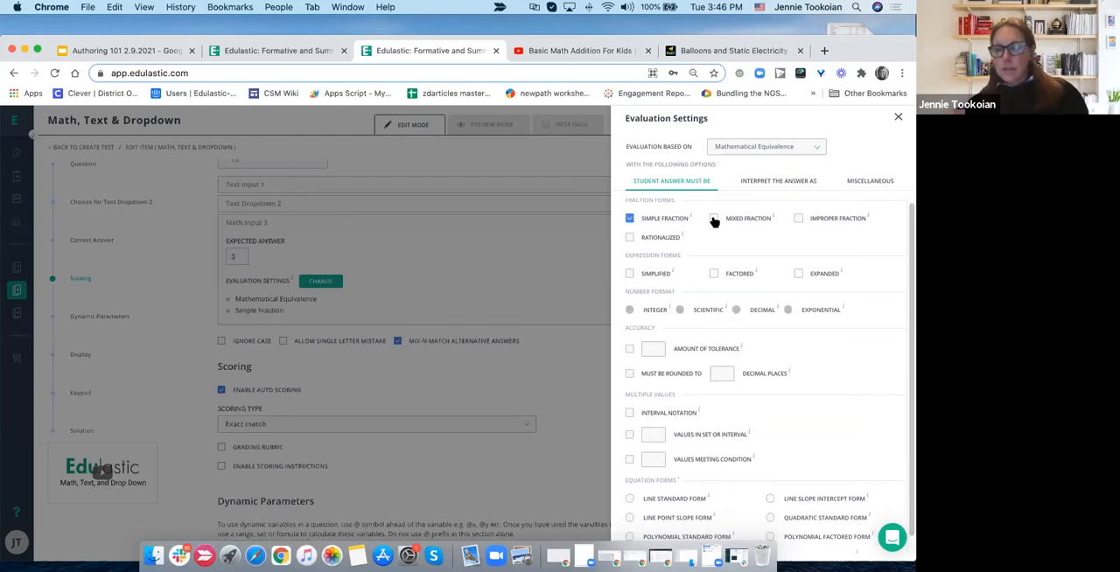
left_click(630, 220)
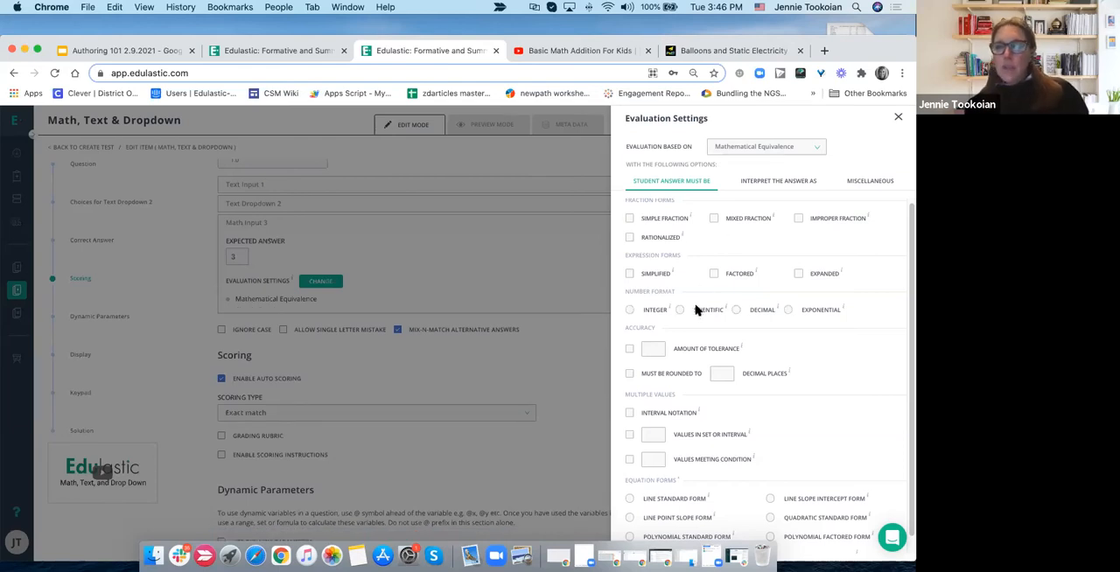
scroll(697, 309, "down", 1)
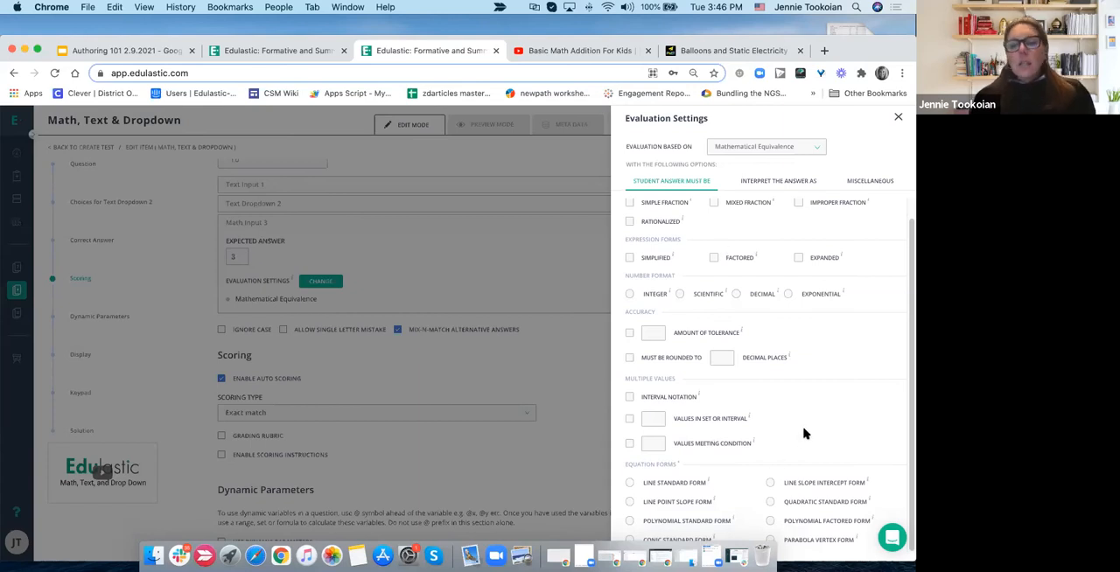
scroll(805, 434, "up", 1)
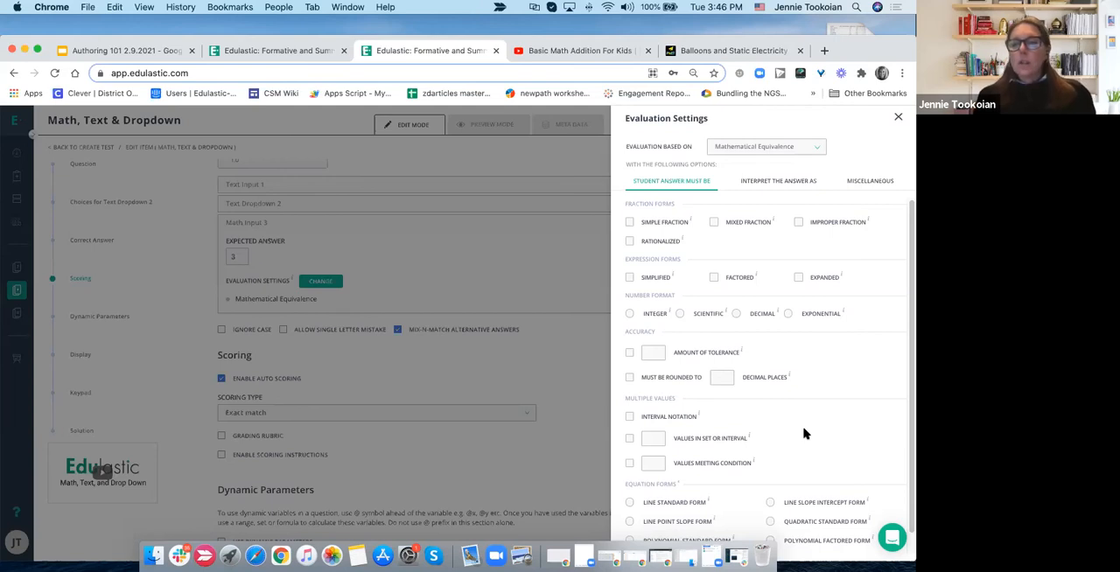
- Try interpreting the answer as Interval, read that option's explanation, and restore the Automatic interpretation
left_click(765, 182)
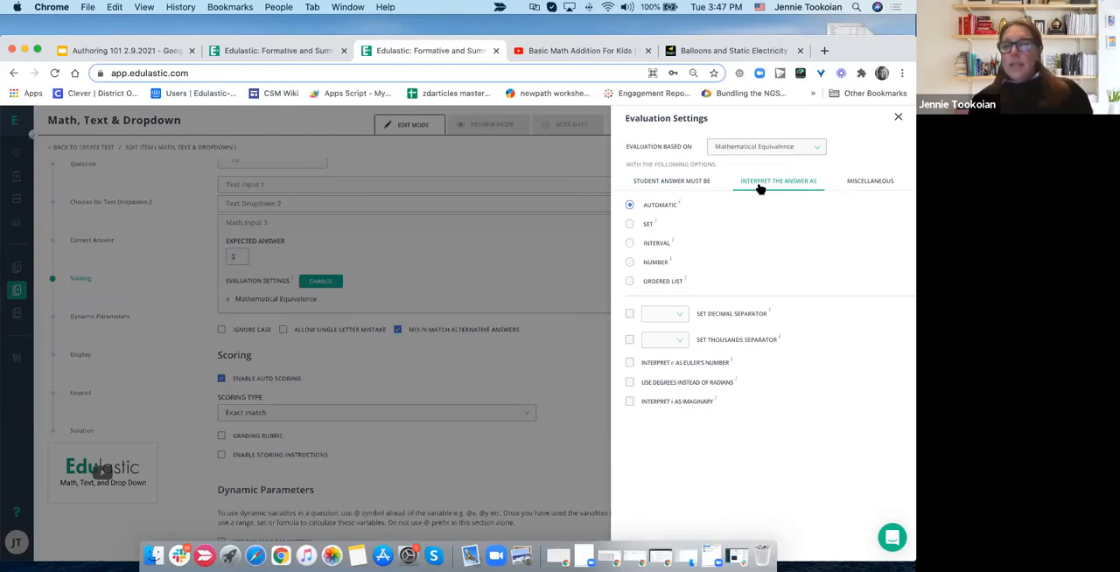
left_click(629, 245)
mouse_move(672, 242)
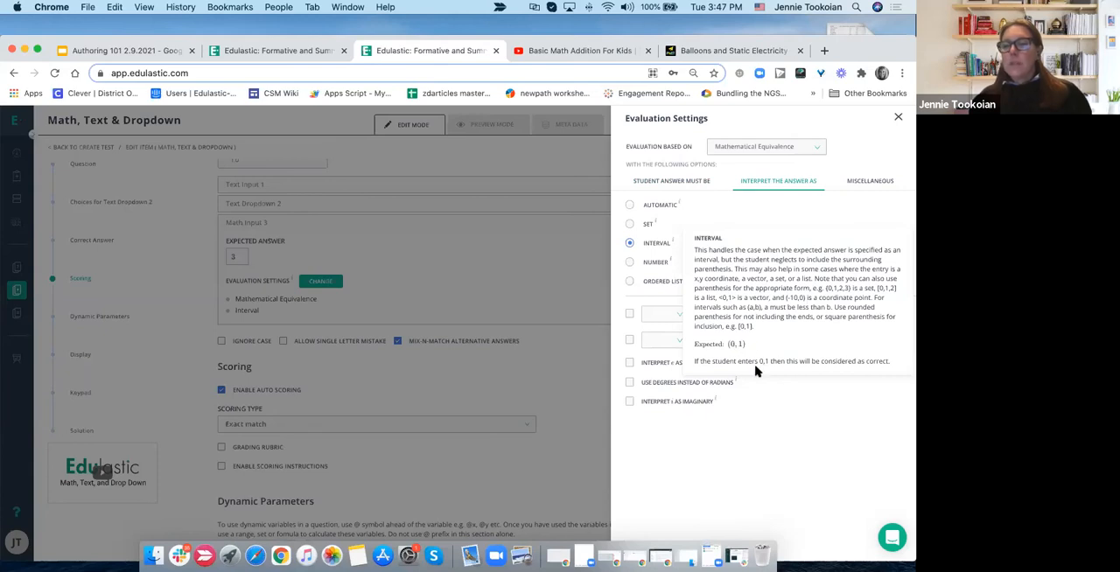
left_click(629, 205)
- Try the miscellaneous Ignore Case and only allowed variables options for Math Input 3, deselecting each one again
left_click(857, 182)
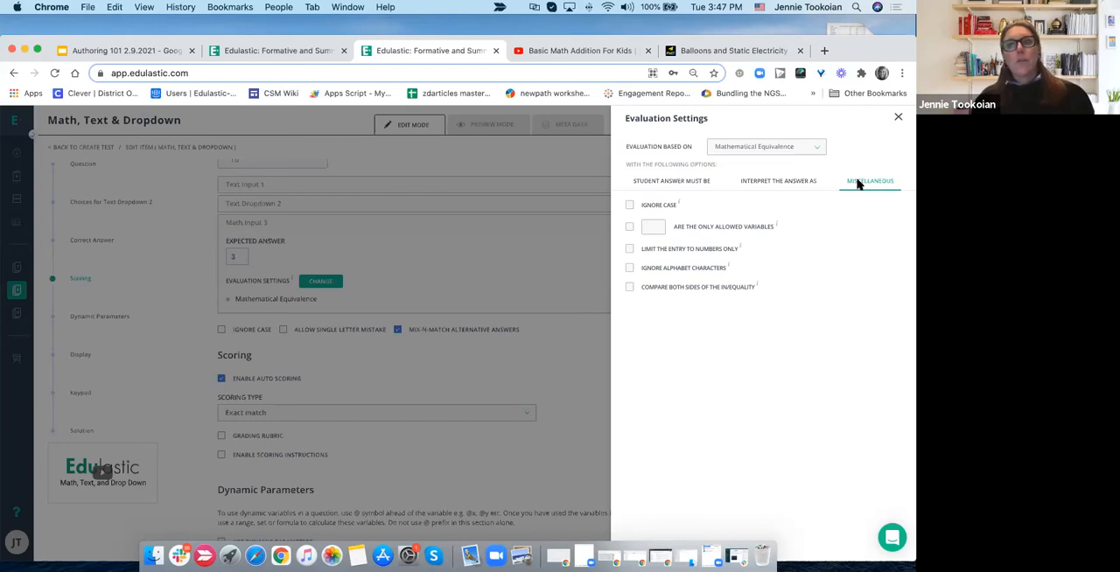
left_click(630, 207)
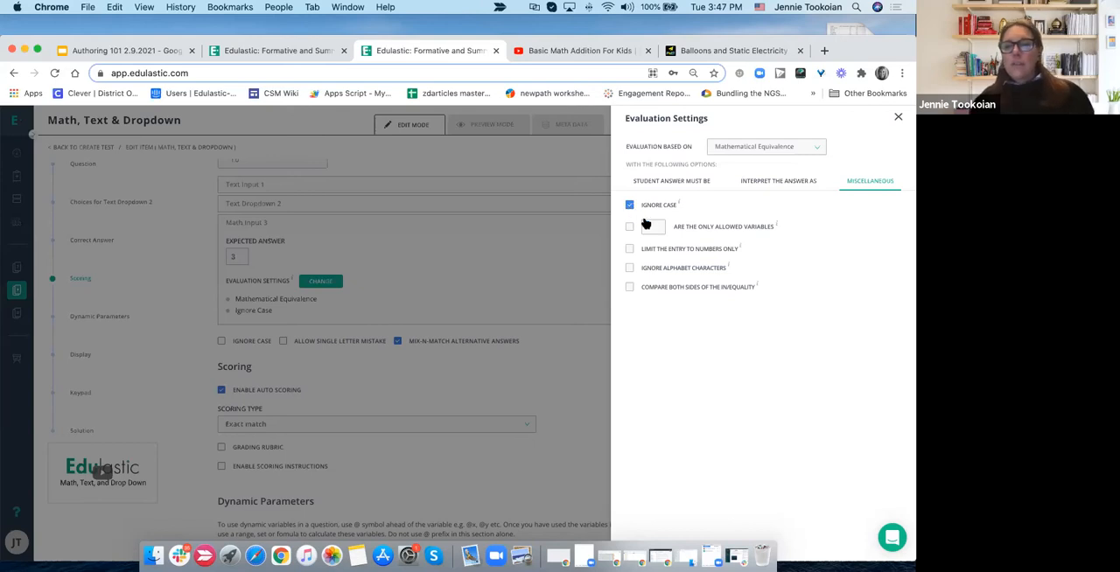
left_click(629, 205)
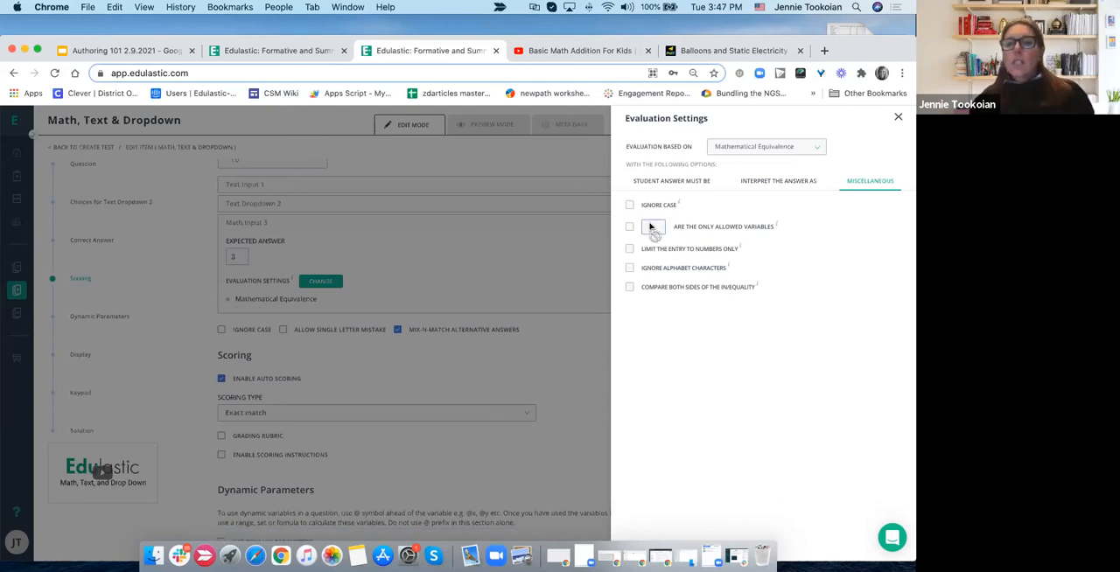
left_click(629, 226)
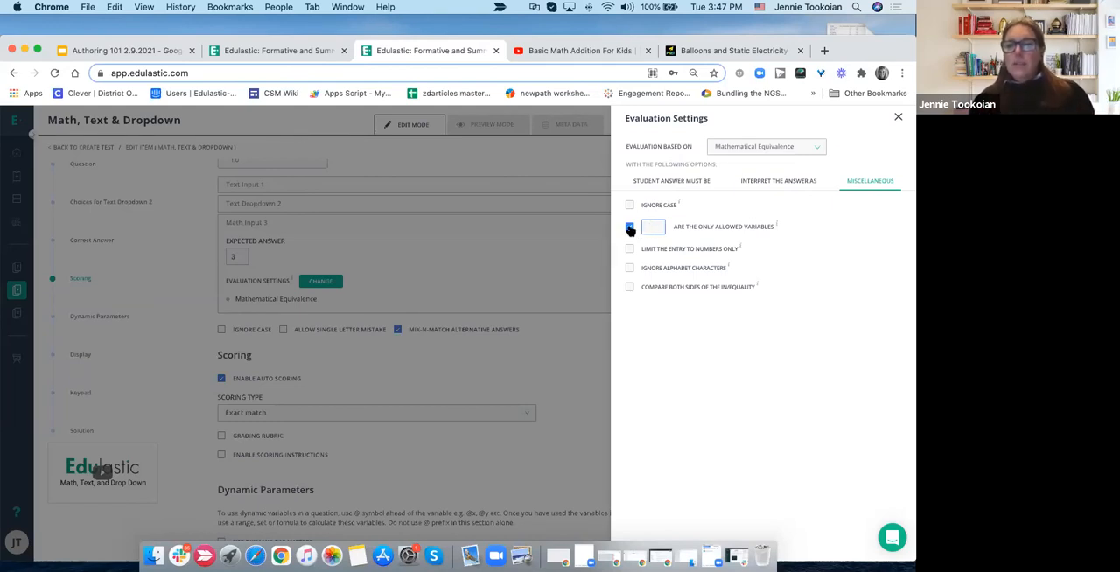
left_click(630, 227)
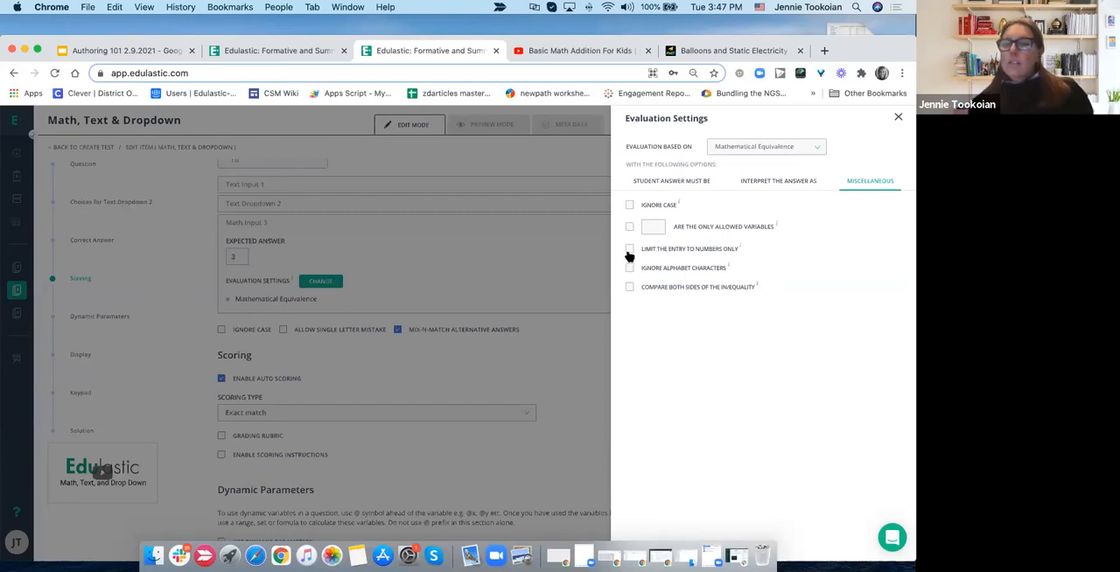
- Try limiting the entry to numbers only and ignoring alphabet characters, and deselect both options again
left_click(629, 251)
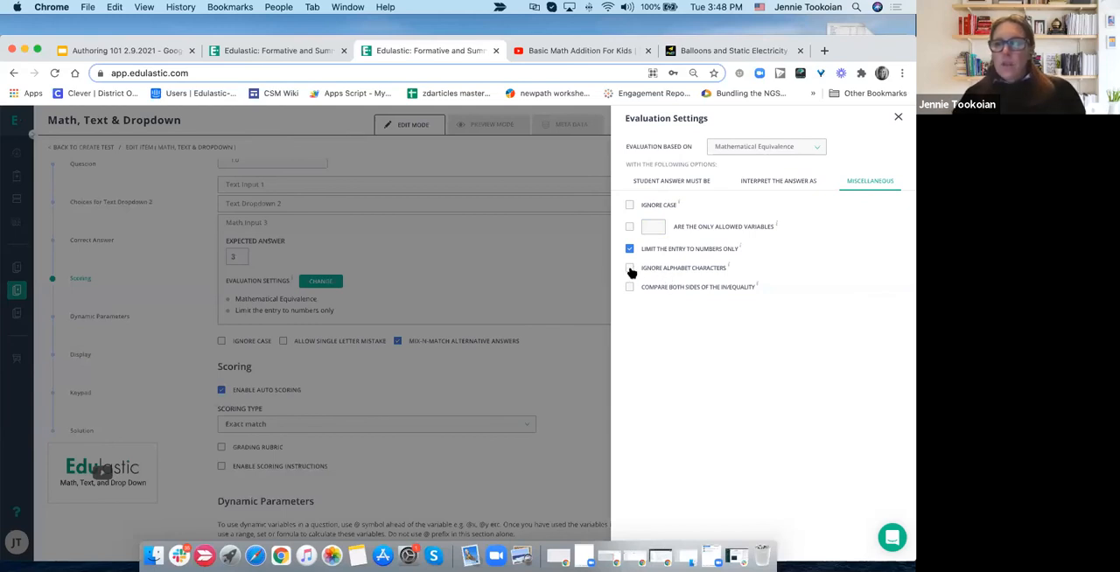
left_click(630, 269)
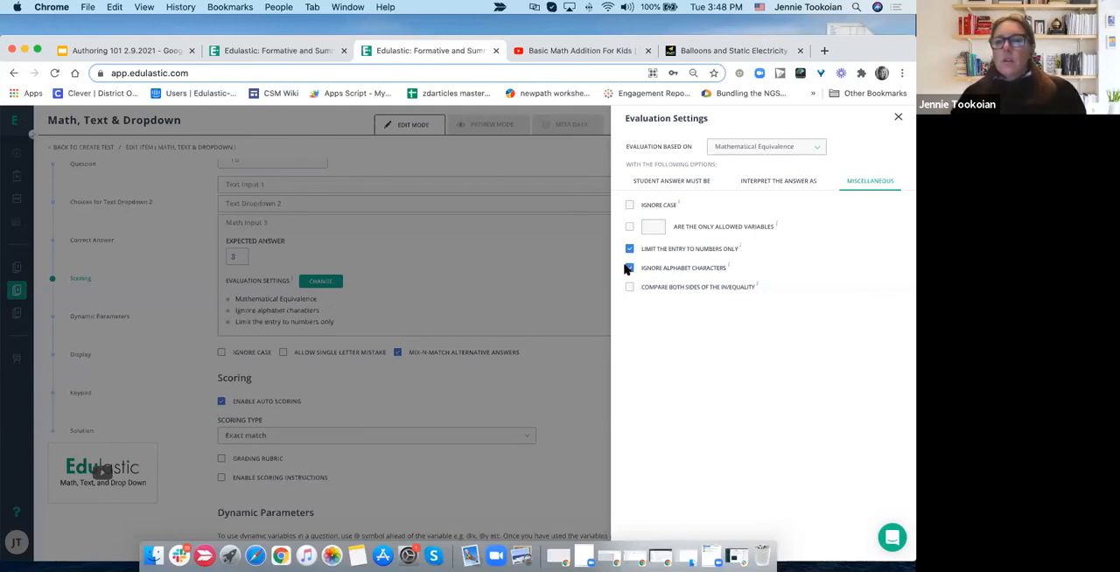
left_click(628, 268)
left_click(628, 250)
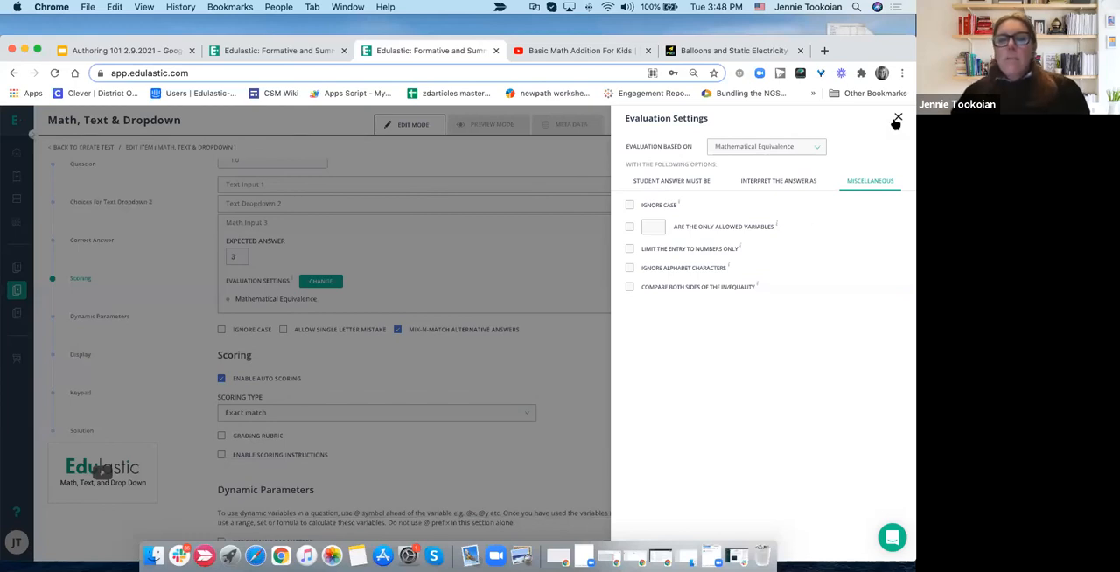
- Review the choices for what the evaluation is based on, keep Mathematical Equivalence, and close the evaluation settings
left_click(805, 150)
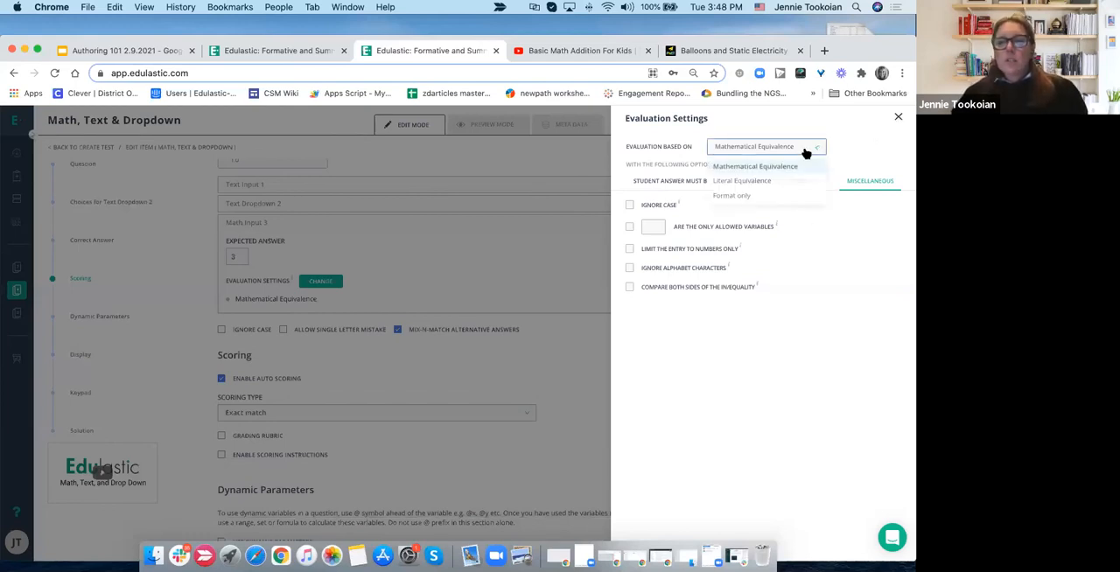
left_click(640, 175)
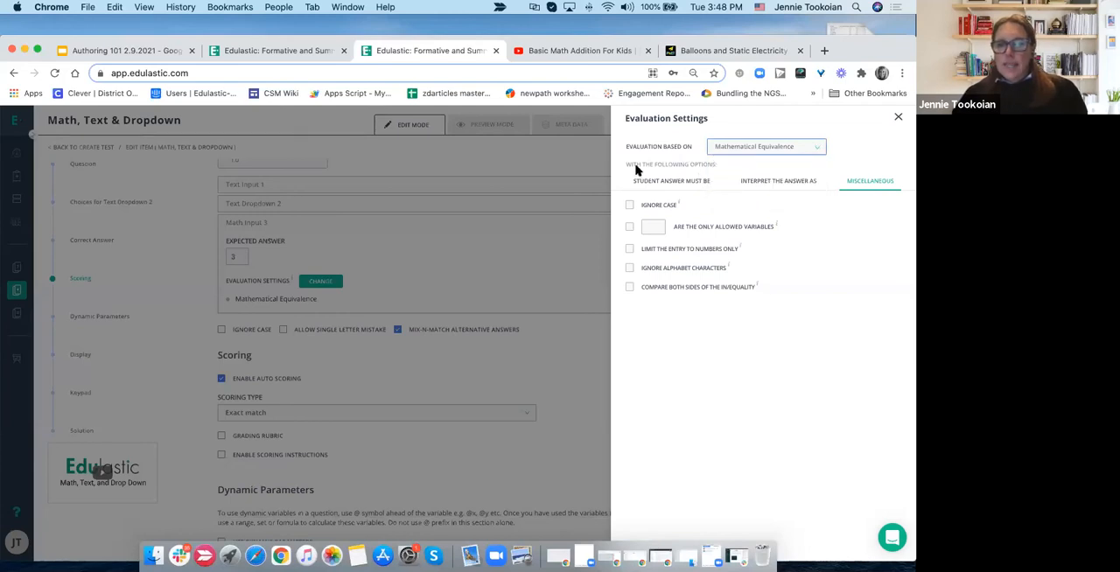
left_click(898, 119)
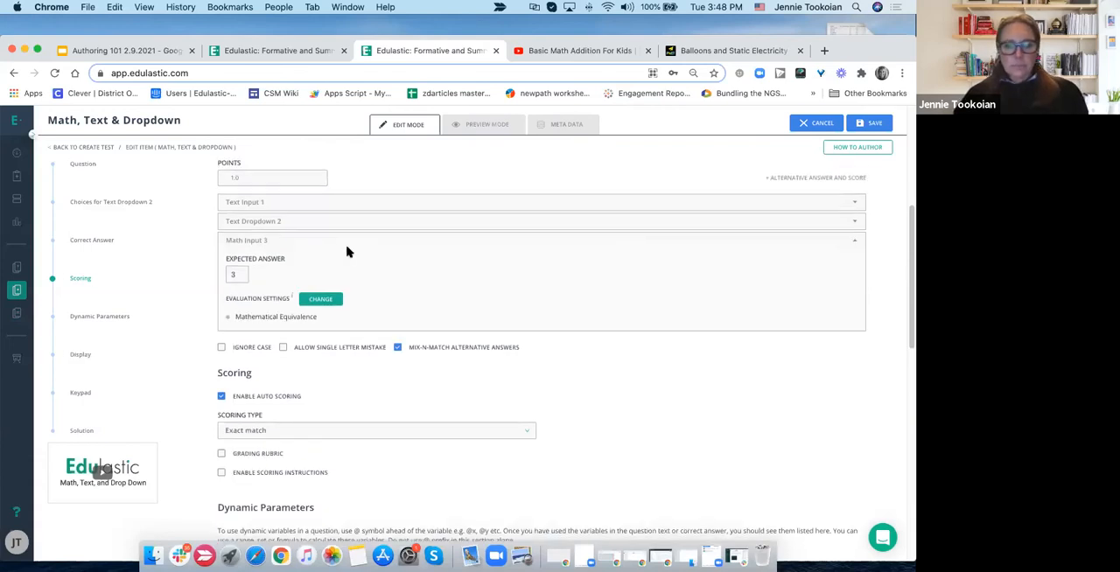
- Look over the question's scoring, dynamic parameters and display settings, including font size and response box sizes
scroll(346, 252, "down", 3)
scroll(346, 252, "down", 2)
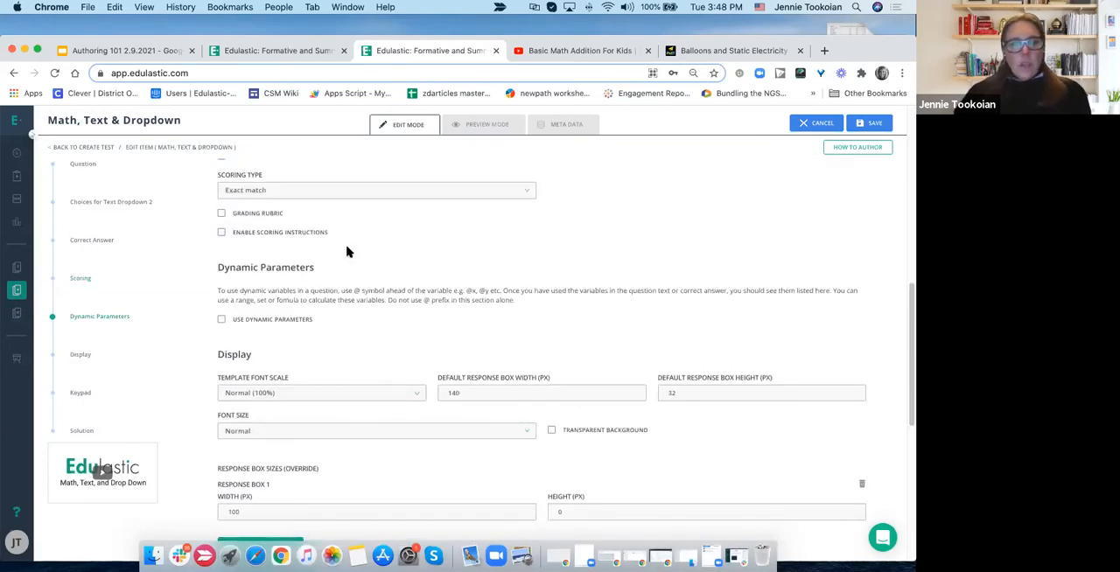
scroll(346, 252, "up", 3)
scroll(347, 249, "up", 5)
scroll(347, 249, "down", 7)
scroll(347, 252, "down", 1)
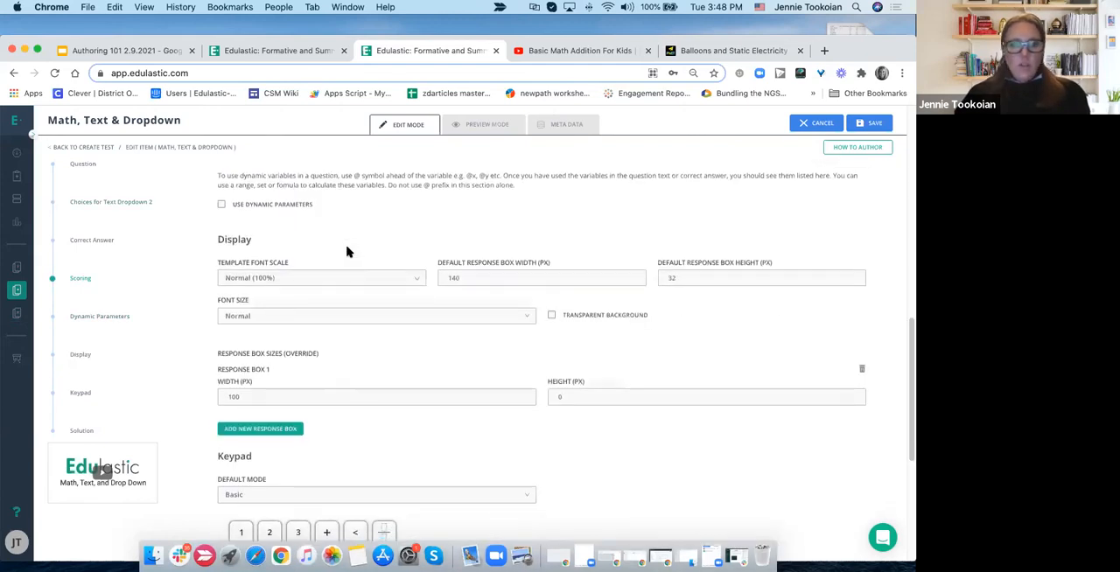
left_click(268, 310)
left_click(580, 325)
- Try the Numbers Only default mode for the keypad and switch it back to Basic
scroll(317, 435, "down", 5)
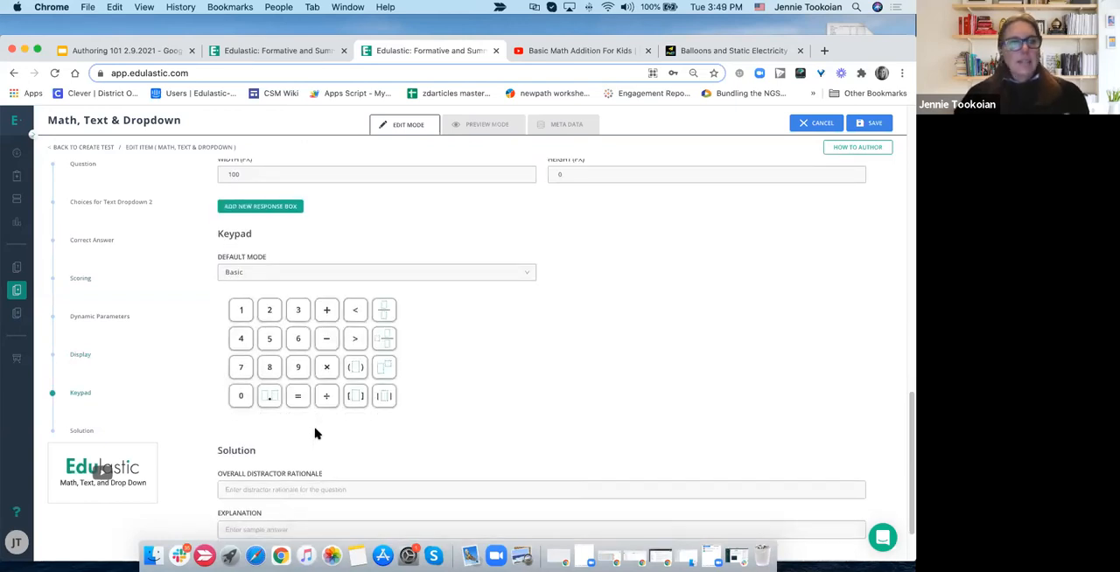
left_click(475, 275)
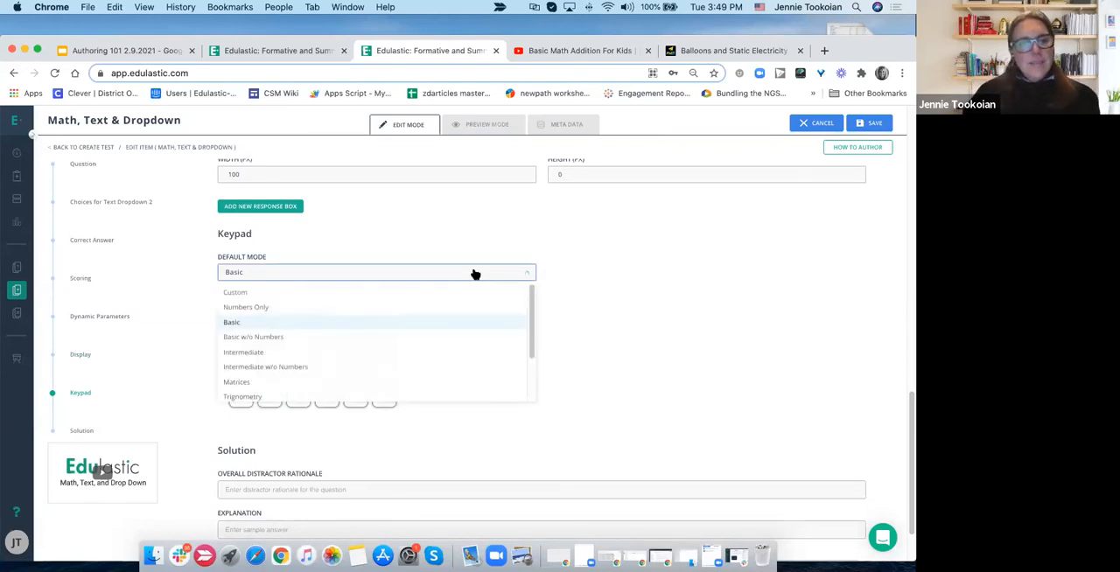
left_click(250, 307)
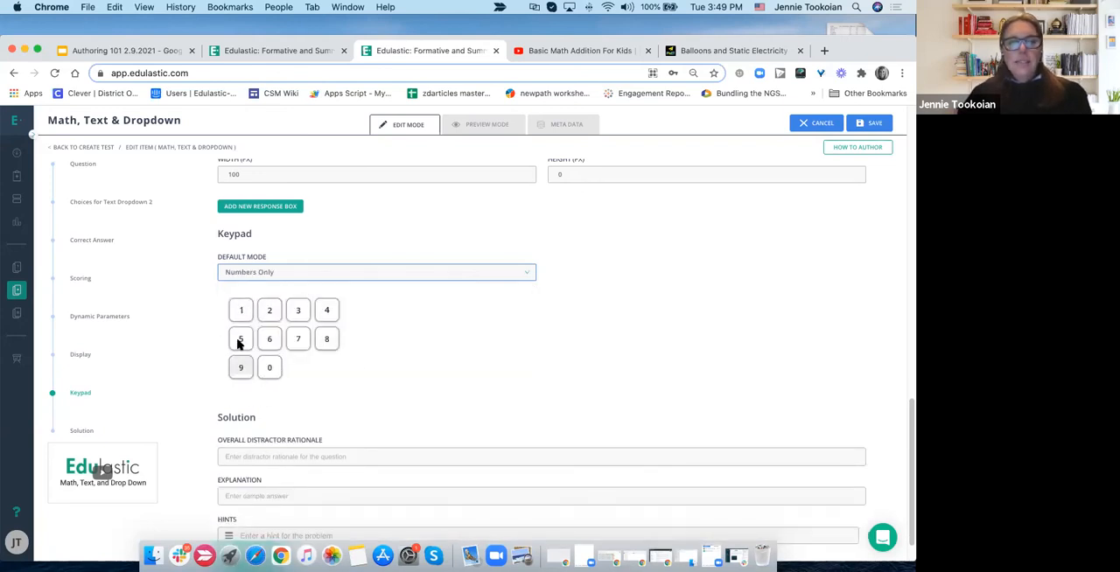
left_click(383, 276)
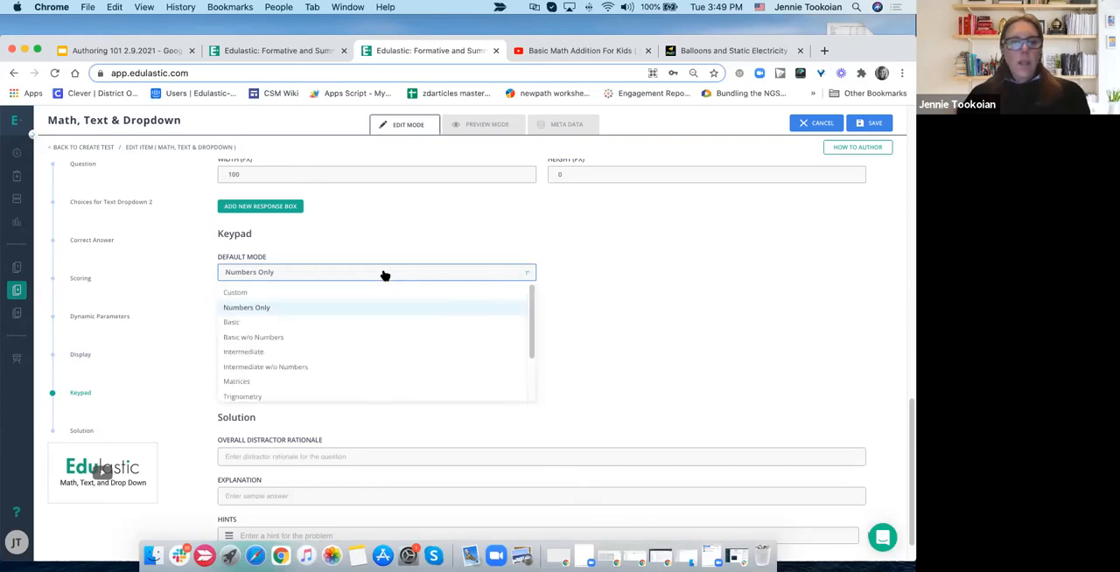
left_click(346, 324)
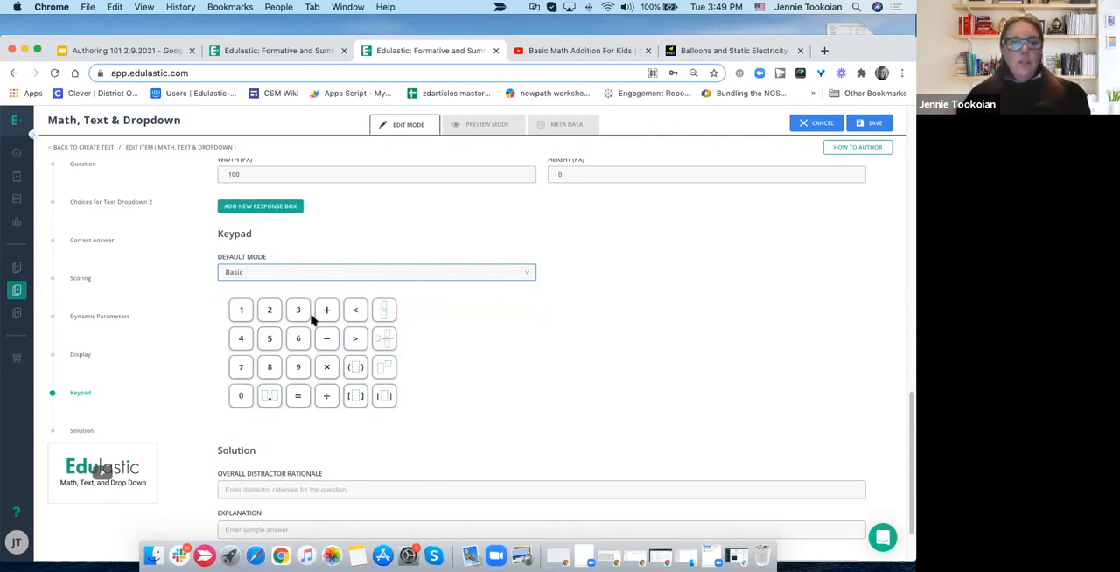
- Try the Numbers Only and Full keypad modes, and page through the Full keypad's additional keys
left_click(356, 275)
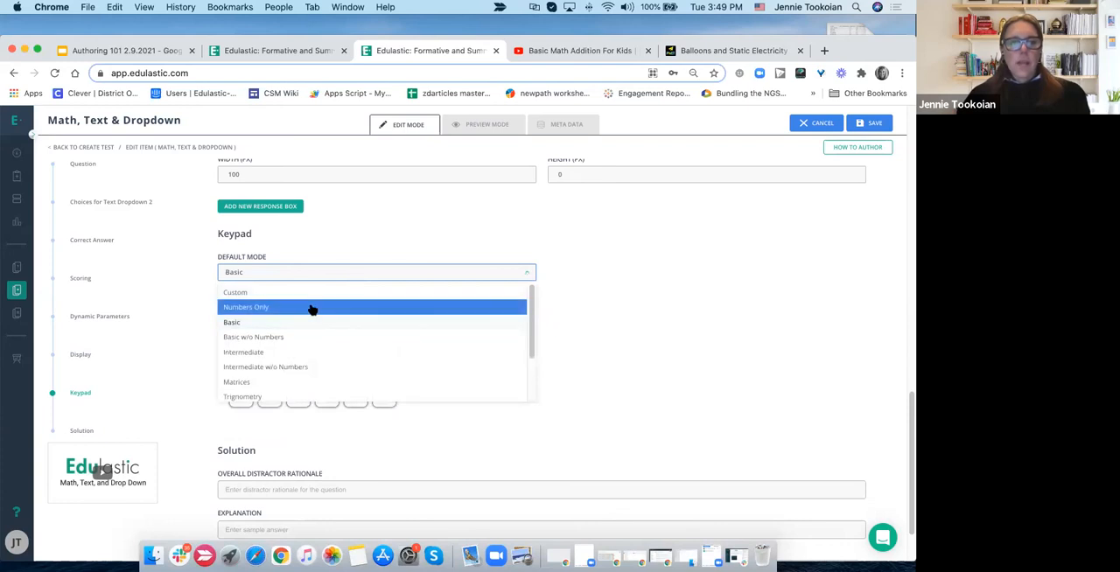
left_click(312, 307)
left_click(319, 276)
scroll(312, 329, "down", 3)
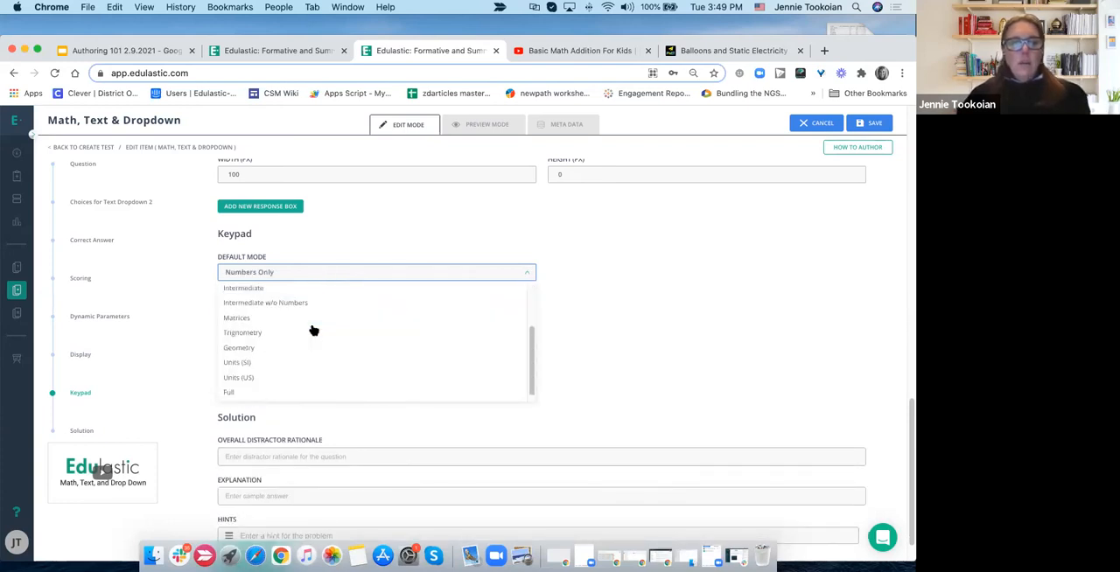
left_click(257, 395)
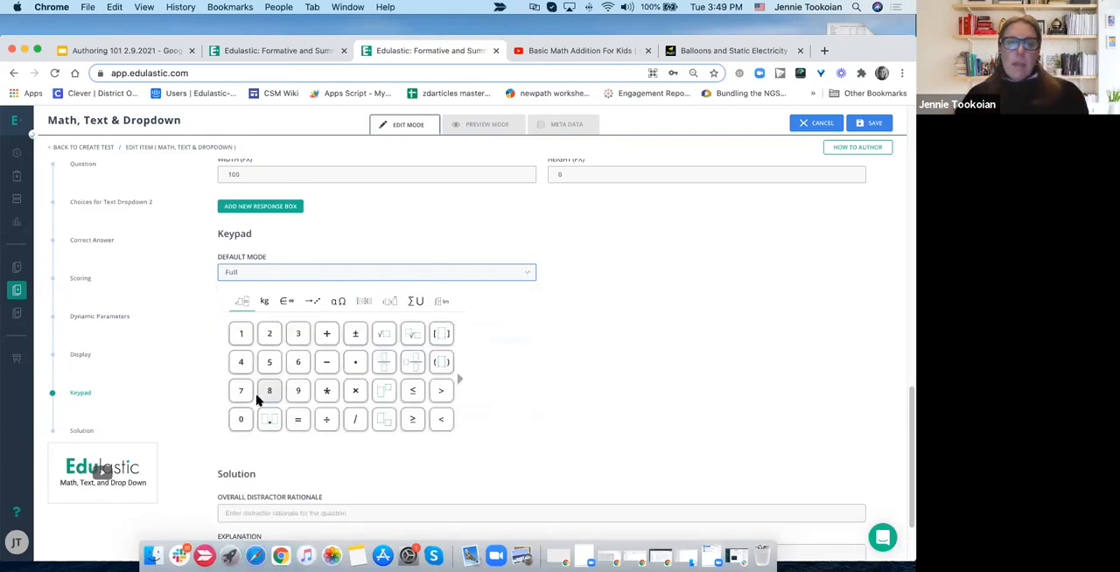
left_click(459, 378)
- Try the Geometry and Trignometry default modes for the keypad
left_click(270, 274)
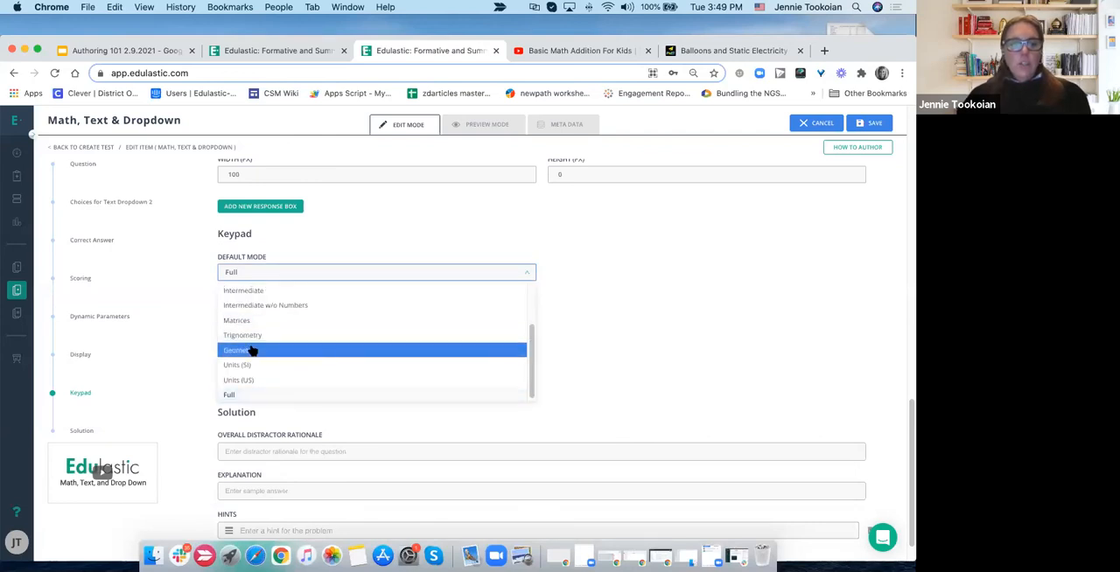
left_click(252, 350)
left_click(281, 272)
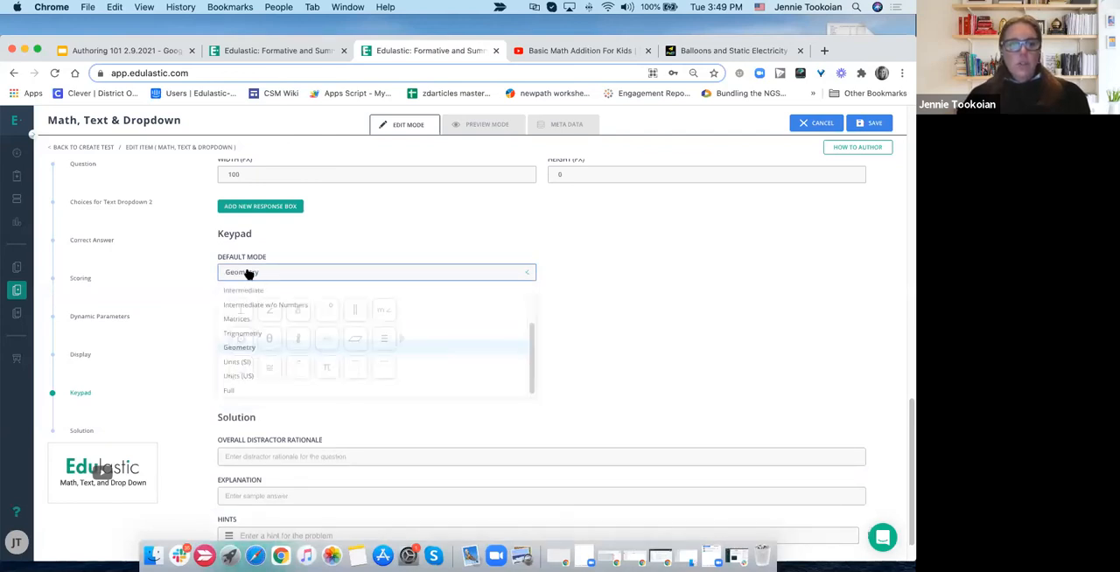
left_click(234, 335)
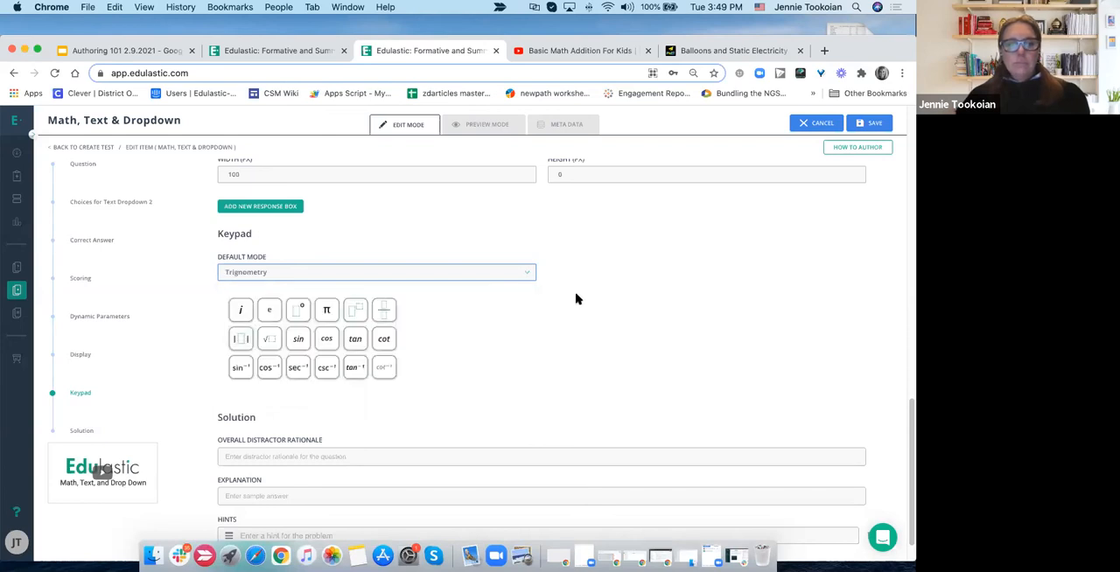
- Set the keypad's default mode to Custom and look over the custom key and solution options
left_click(470, 272)
scroll(455, 302, "up", 5)
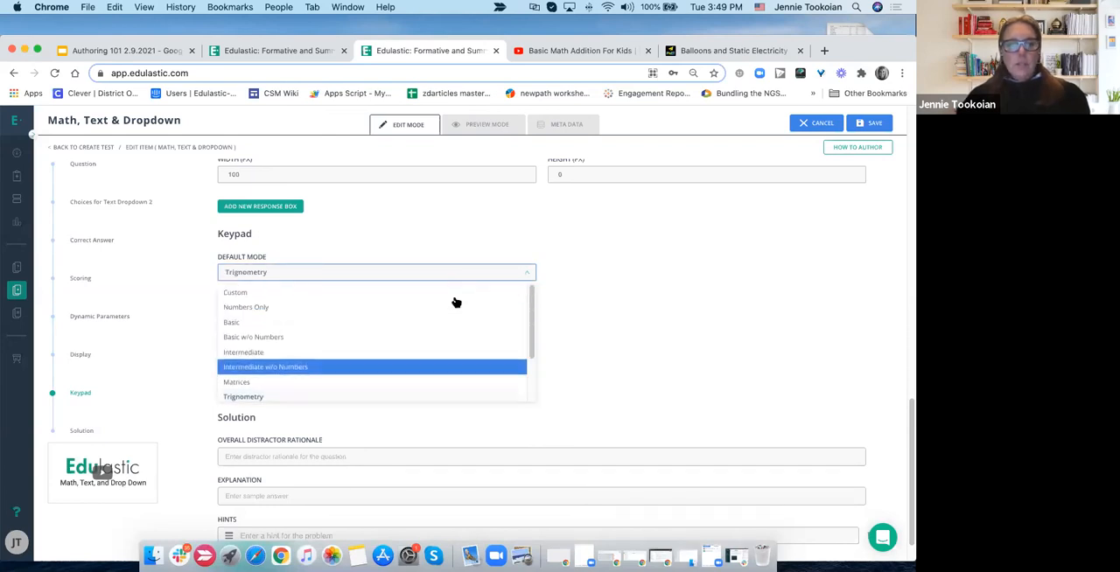
left_click(463, 298)
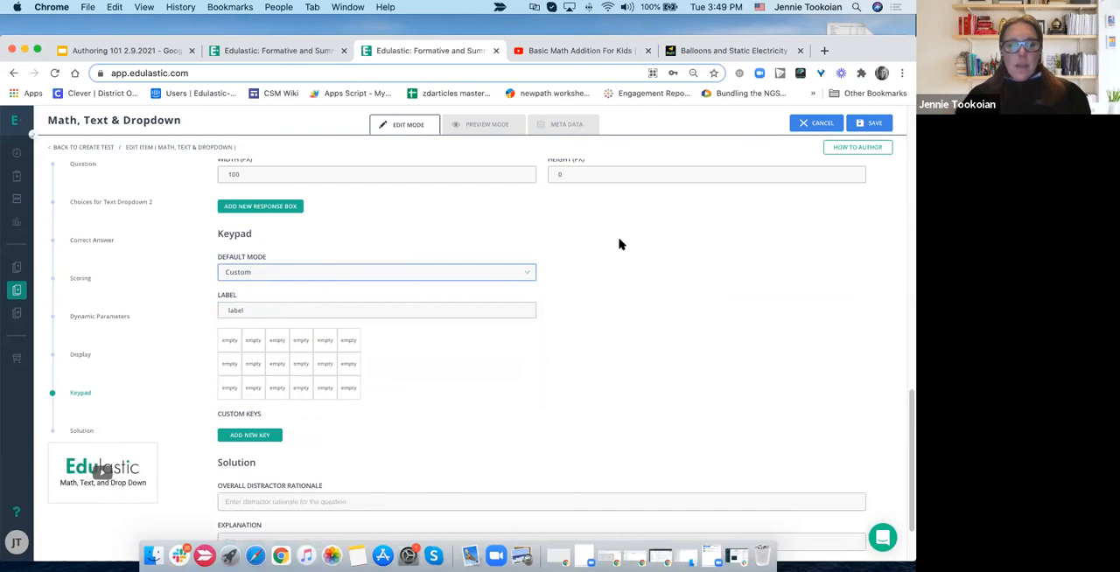
scroll(620, 245, "down", 3)
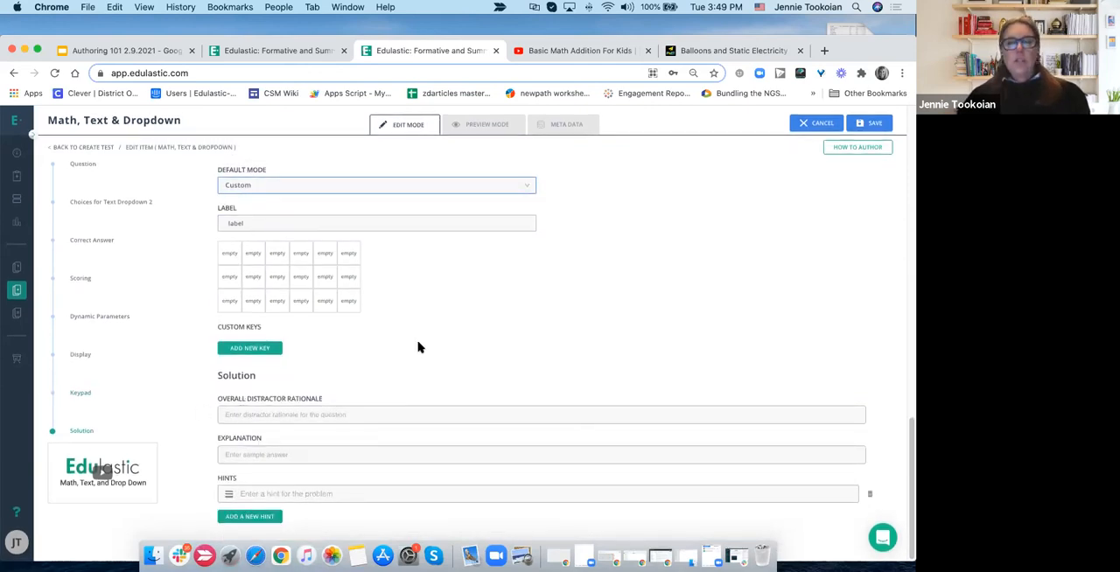
- Add an empty line to the question text between the fraction circles and the response boxes
scroll(418, 348, "up", 10)
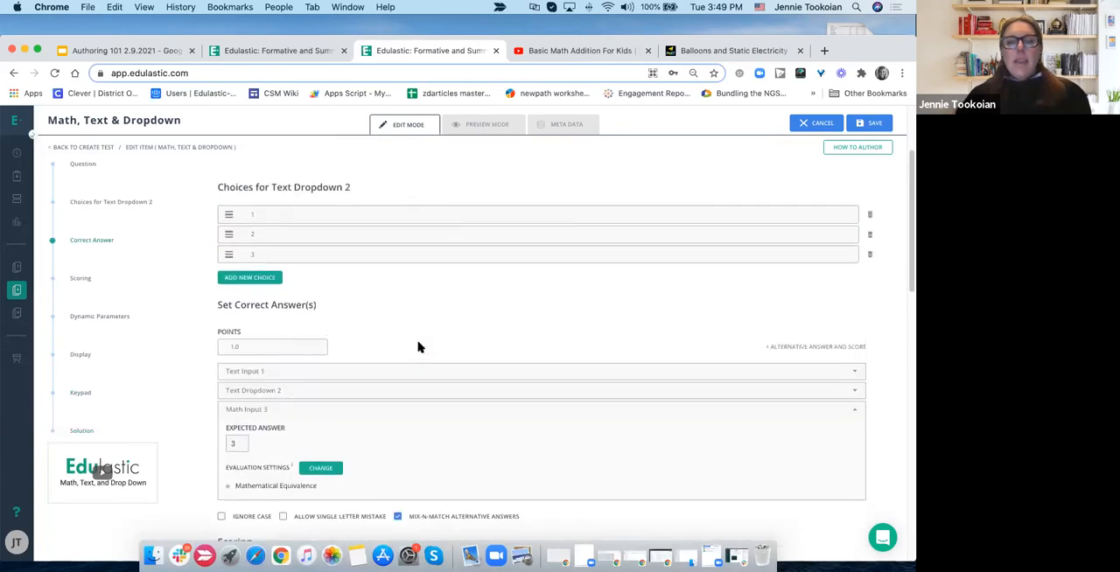
scroll(418, 347, "up", 4)
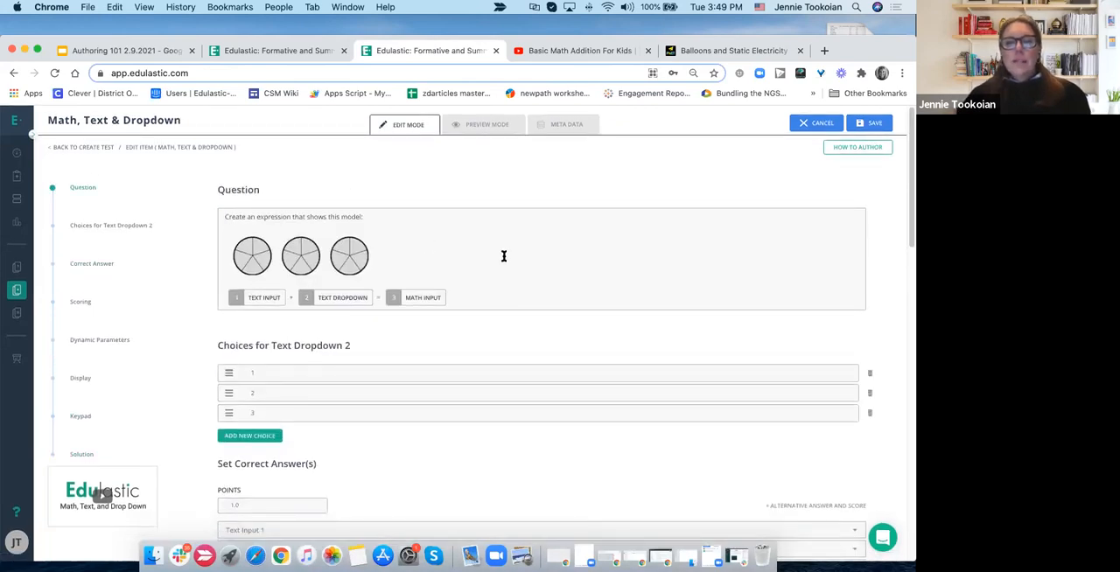
left_click(504, 255)
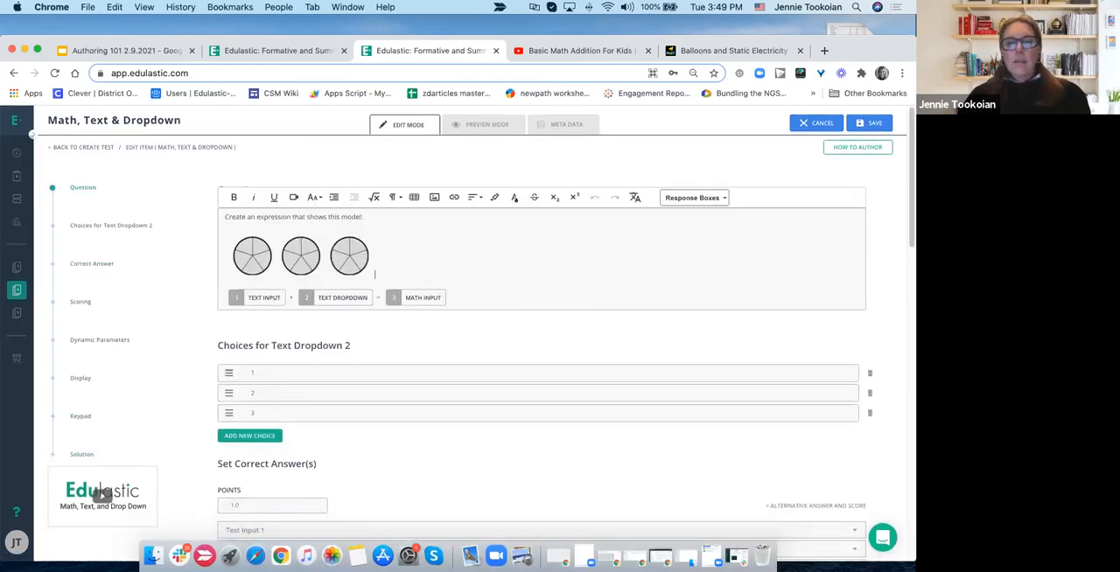
key("Return")
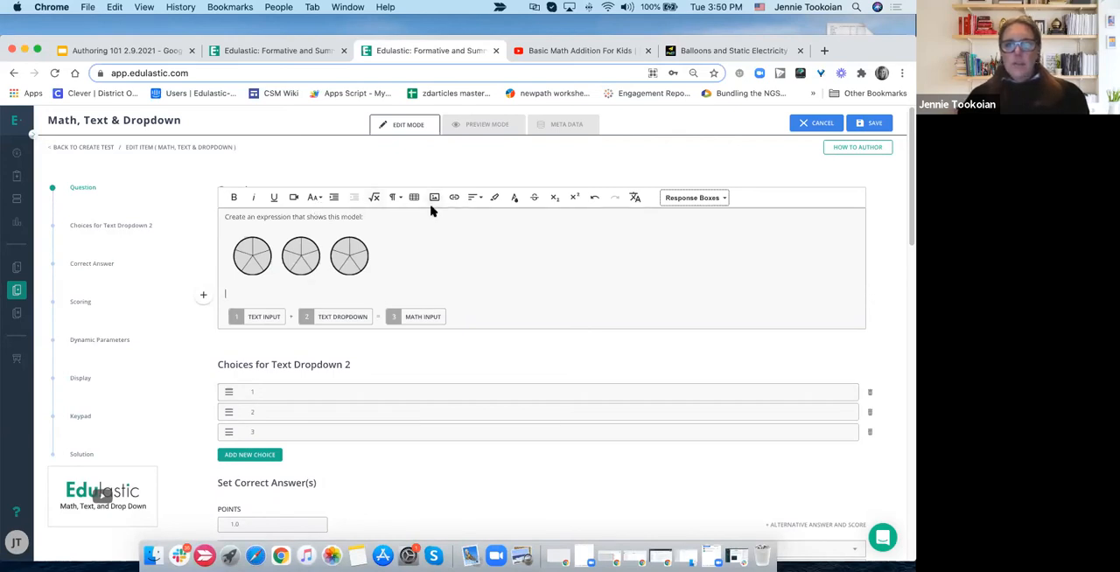
- Switch to the YouTube video Basic Math Addition For Kids, reopen its embed sharing option, and copy the embed code
left_click(566, 50)
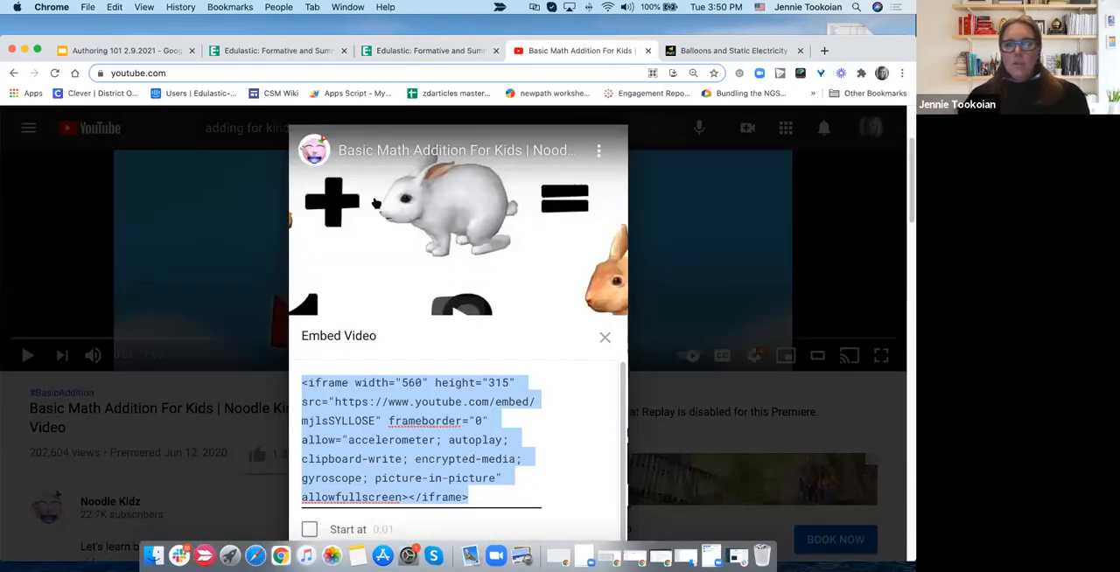
scroll(691, 253, "down", 2)
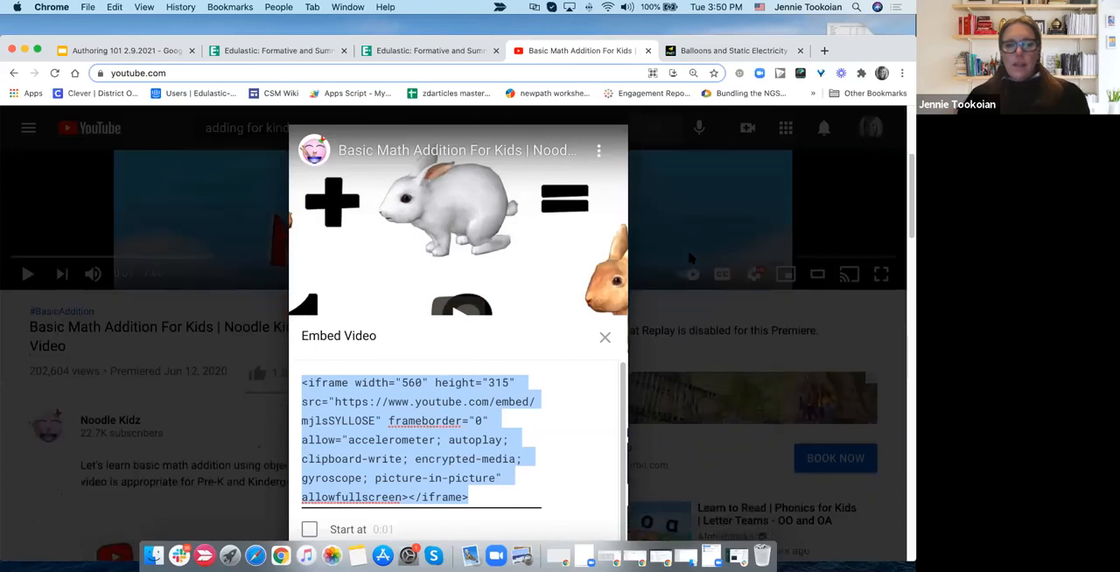
scroll(516, 446, "down", 3)
scroll(516, 433, "up", 3)
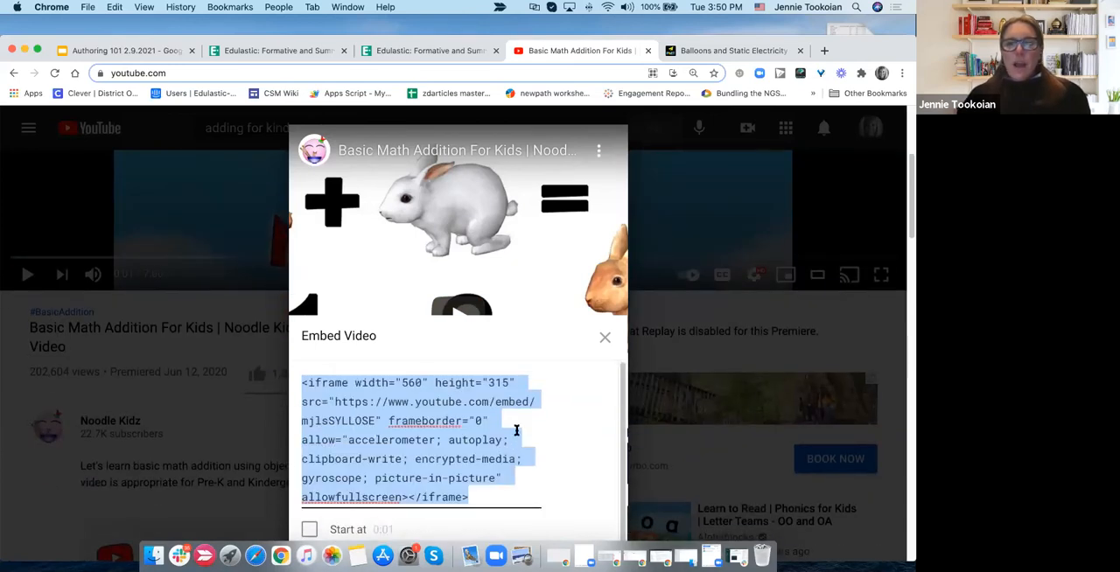
left_click(603, 341)
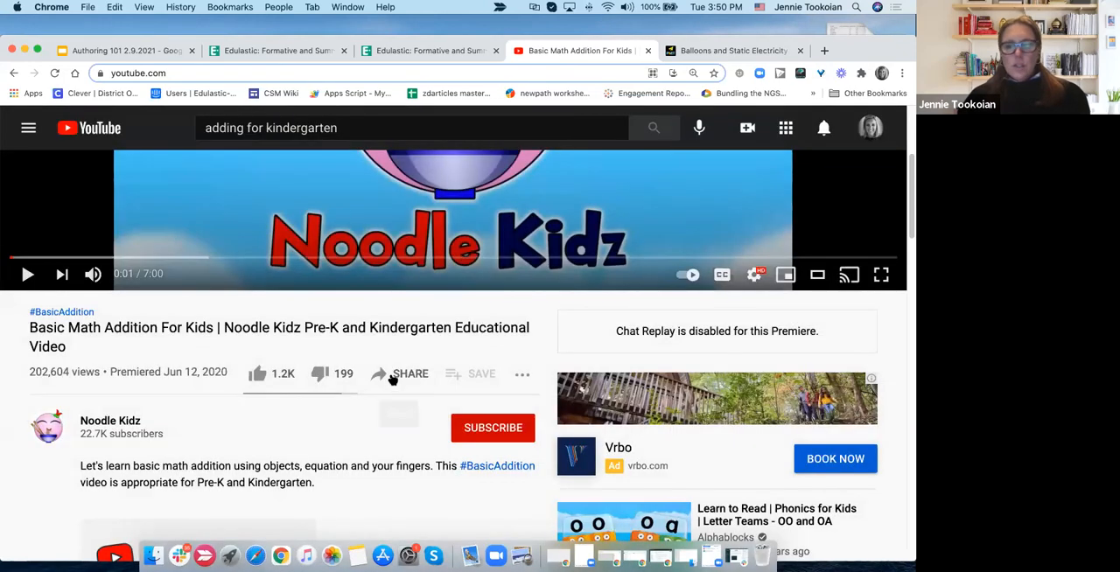
left_click(390, 376)
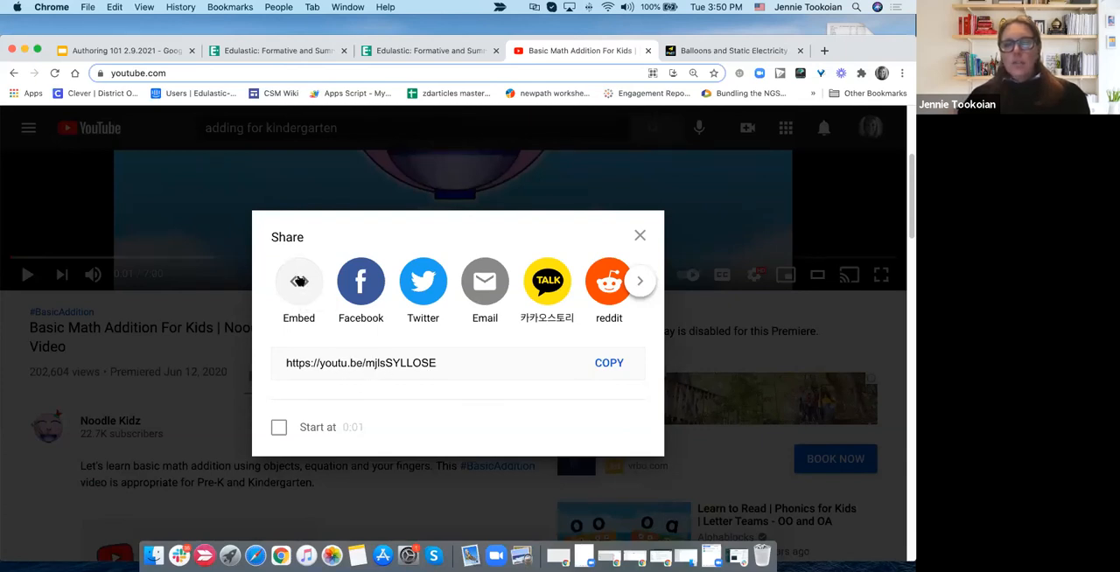
left_click(305, 292)
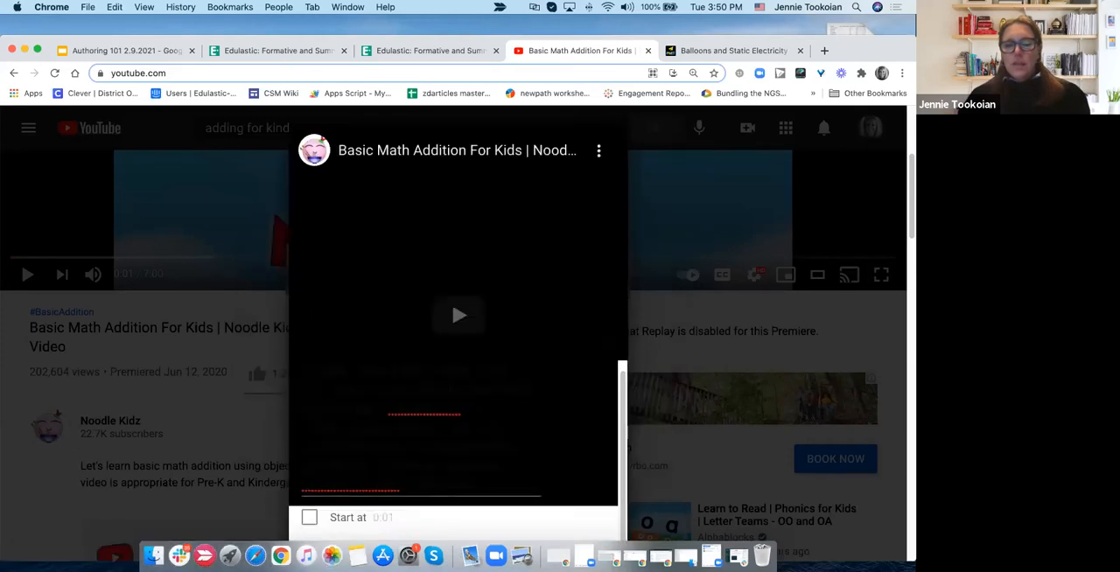
left_click(367, 374)
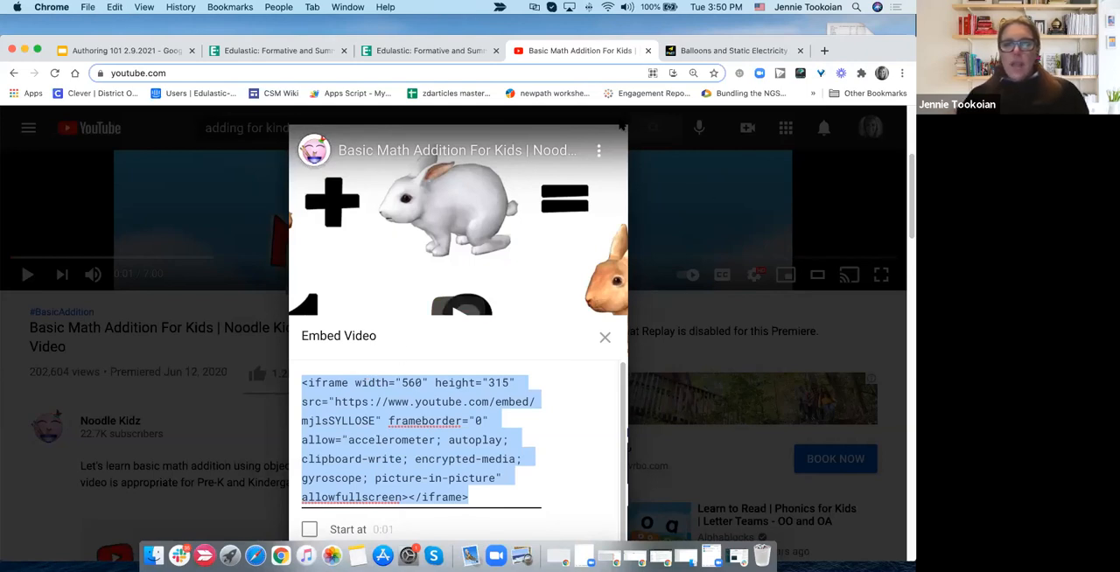
- Return to the Edulastic question and try to insert the copied embed code as a video URL on the empty line
left_click(411, 51)
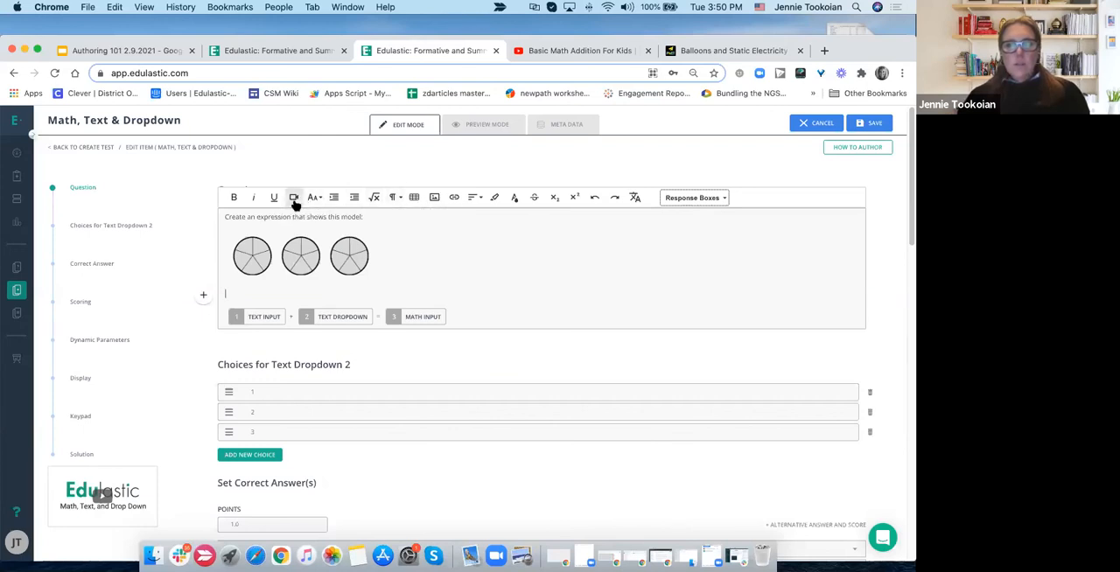
left_click(294, 198)
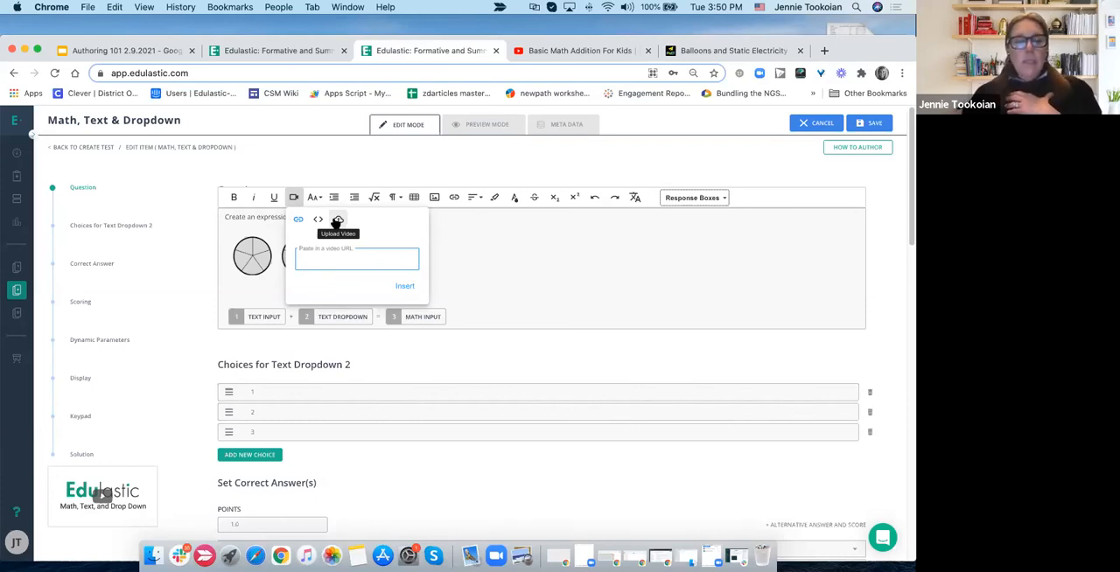
key("super+v")
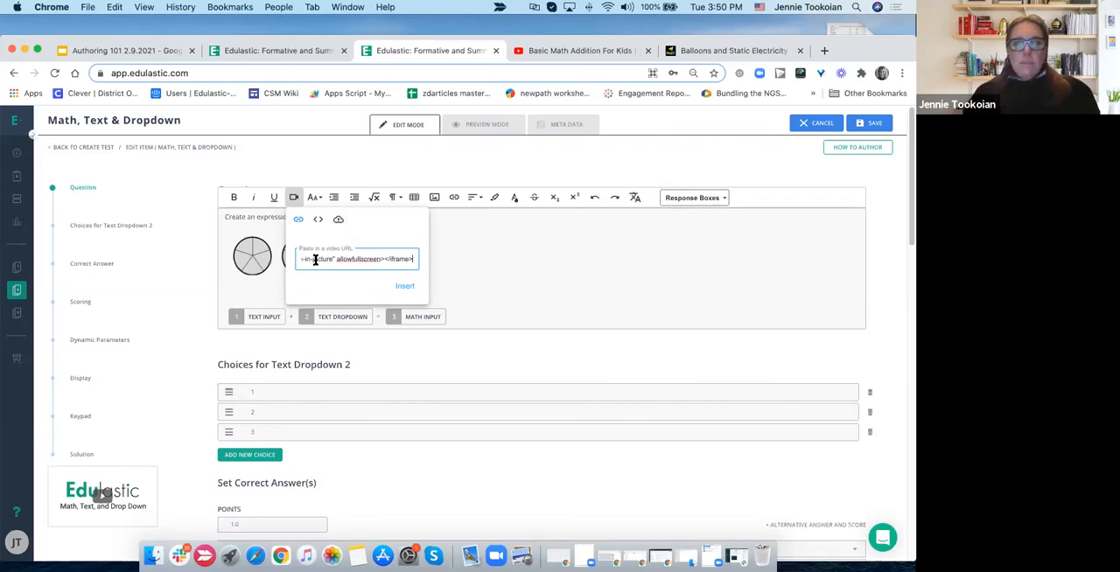
left_click(401, 287)
left_click(409, 253)
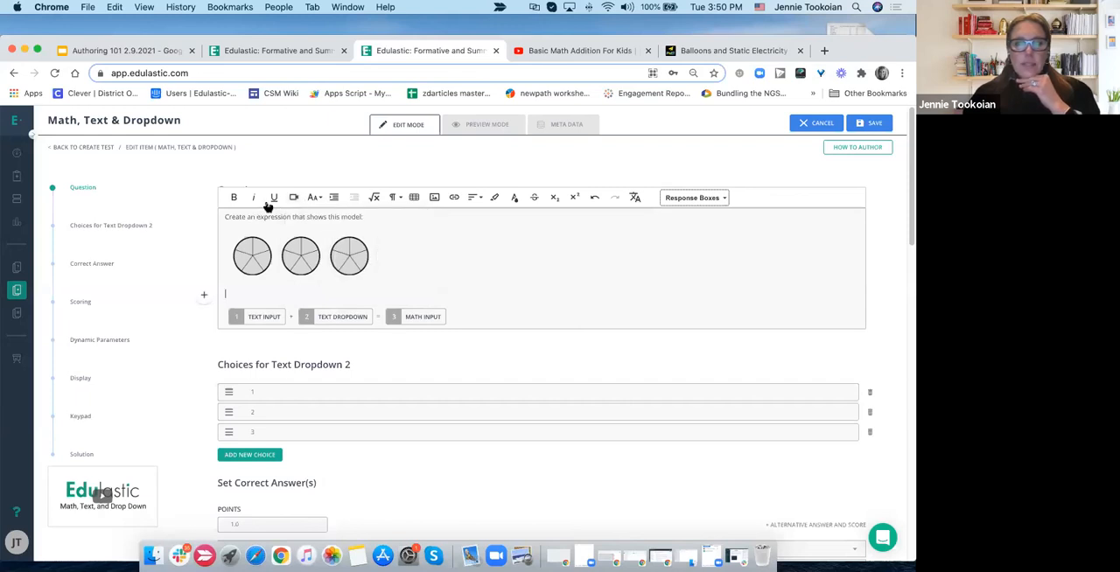
- Insert the copied YouTube embed code as embedded video code on the empty line below the fraction circles
left_click(295, 199)
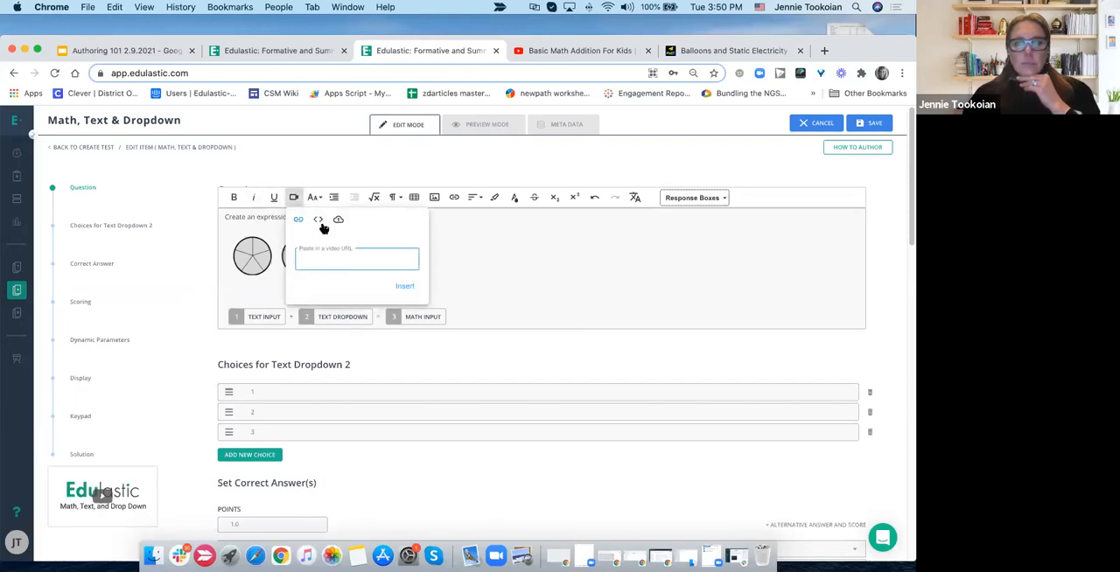
left_click(318, 219)
left_click(326, 263)
key("super+v")
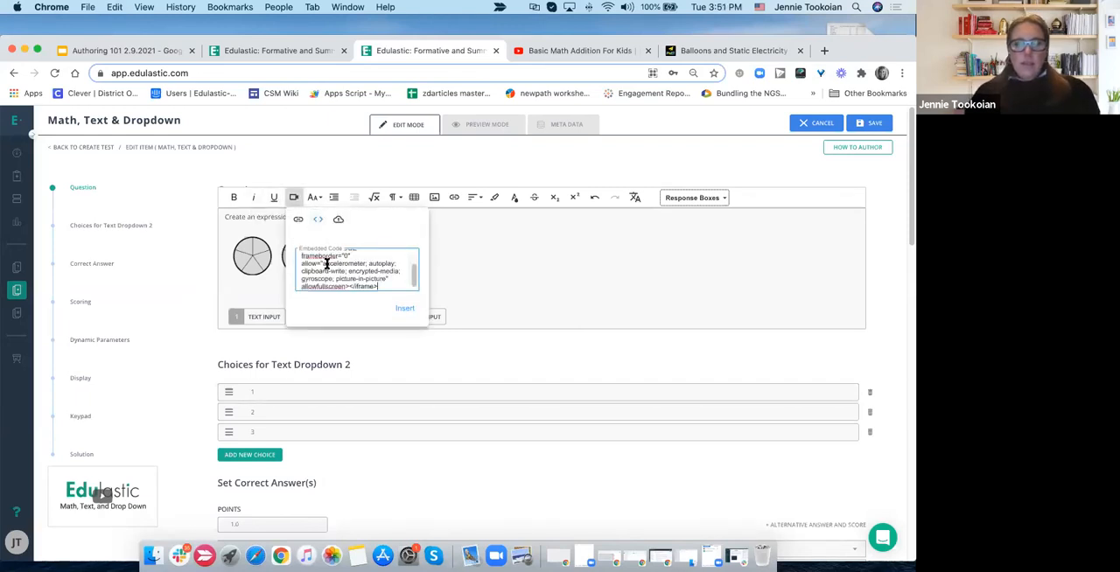
left_click(403, 310)
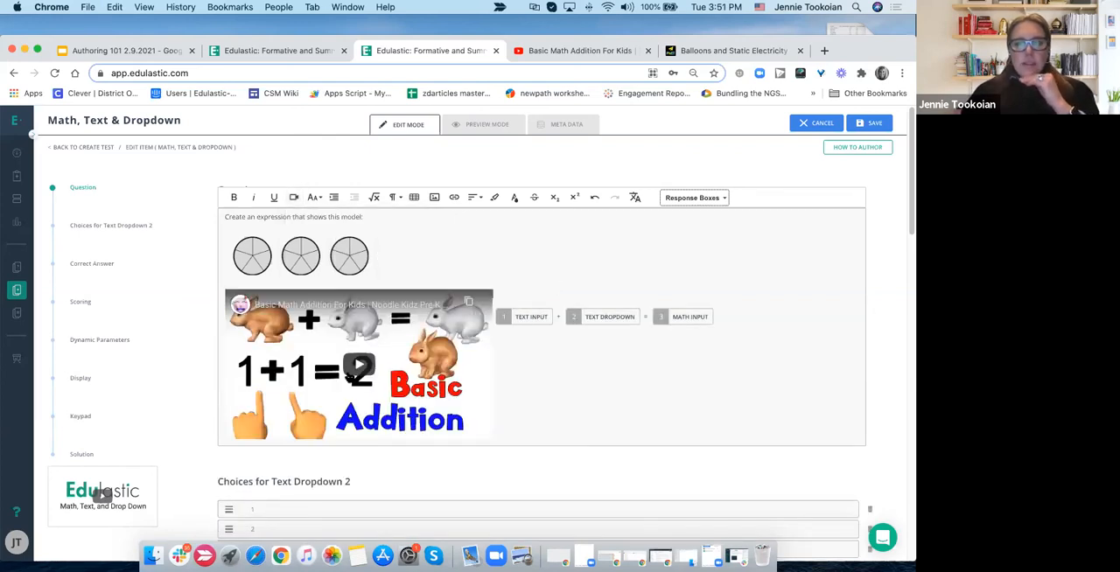
- Add empty lines after the embedded video so the response boxes move below it
left_click(494, 317)
key("Return")
key("Return")
key("Return")
key("Return")
key("Return")
key("Return")
key("Return")
key("Return")
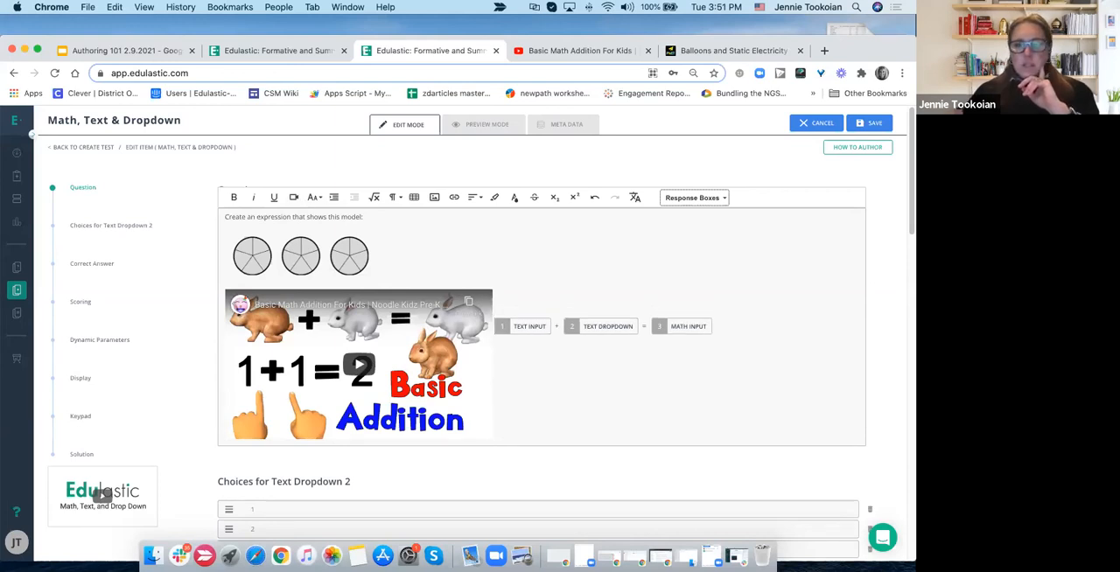
key("Return")
key("Return")
key("Return")
key("Return")
key("Return")
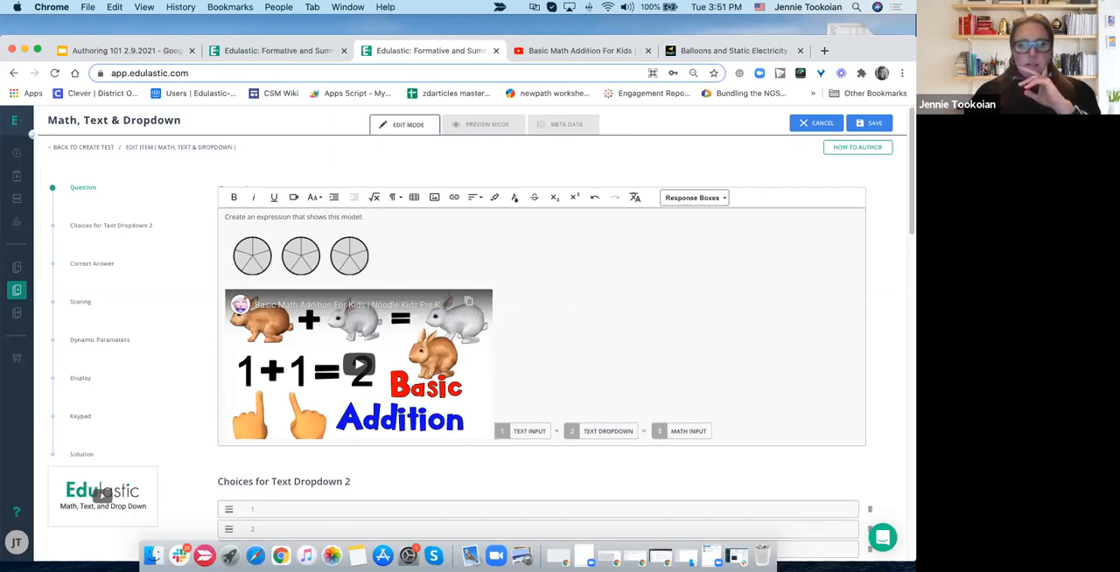
key("Return")
key("Return")
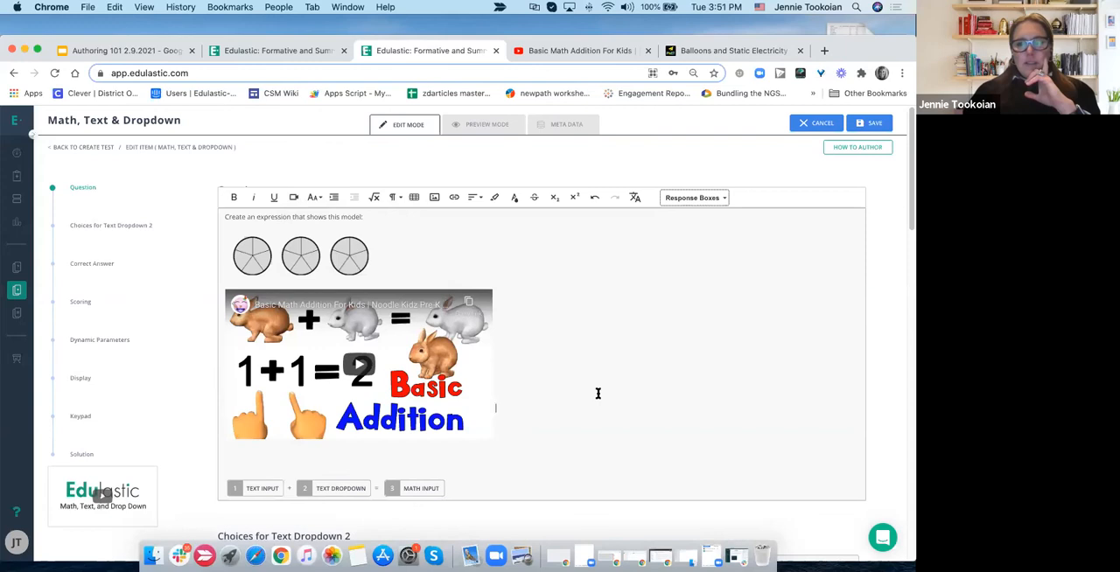
- Switch to the PhET page Balloons and Static Electricity, reopen its embed option, and copy the simulation's embed code
left_click(715, 53)
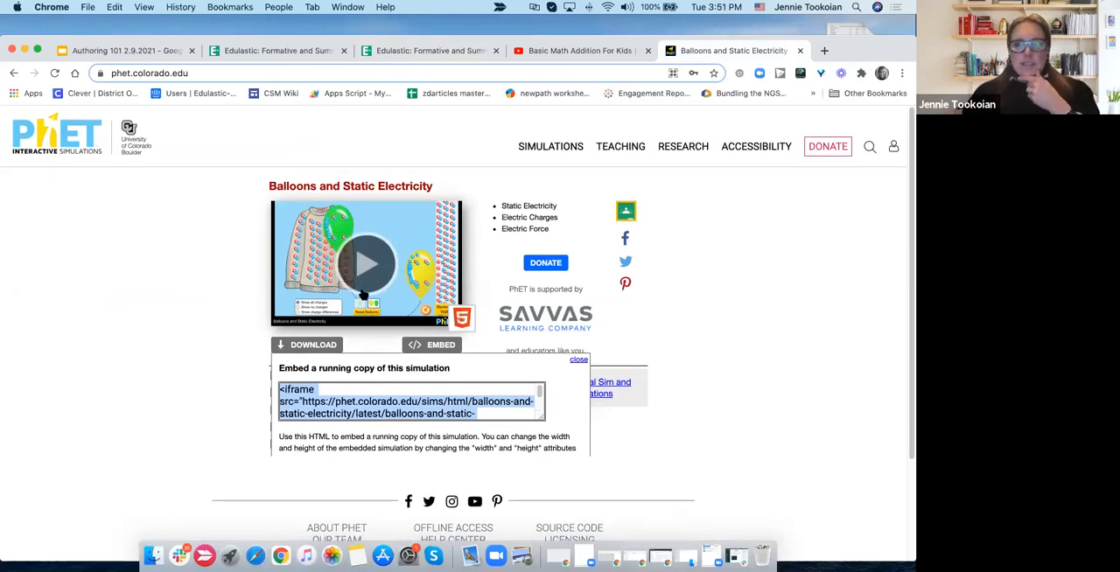
left_click(188, 408)
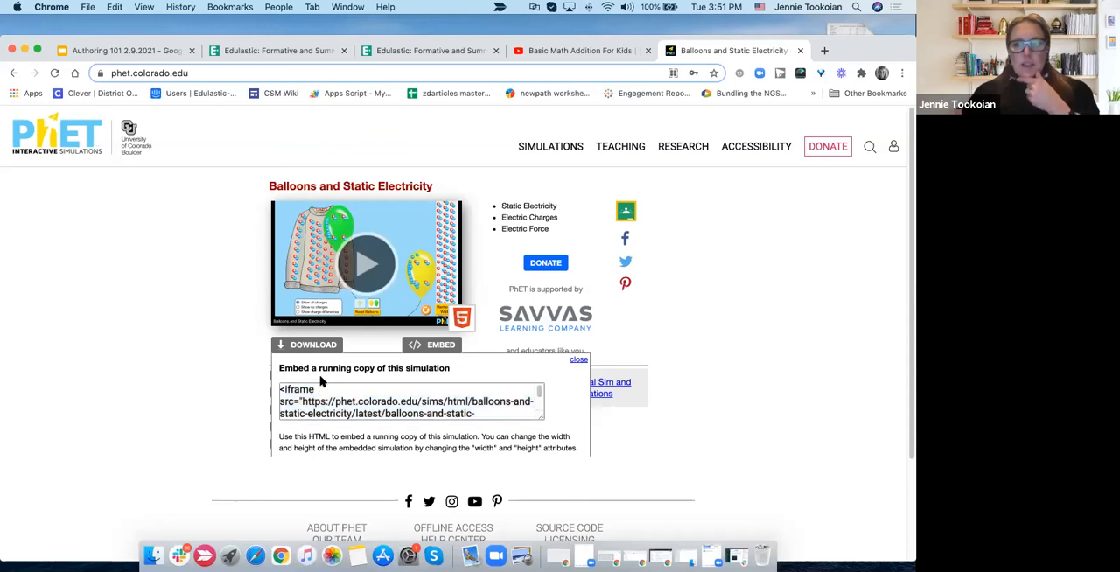
left_click(421, 348)
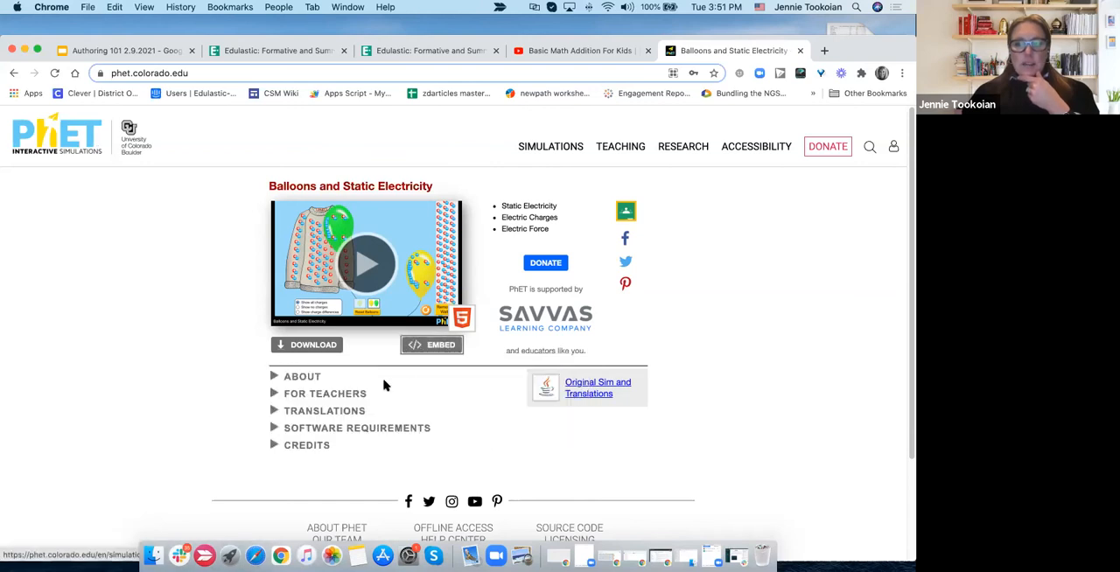
left_click(418, 347)
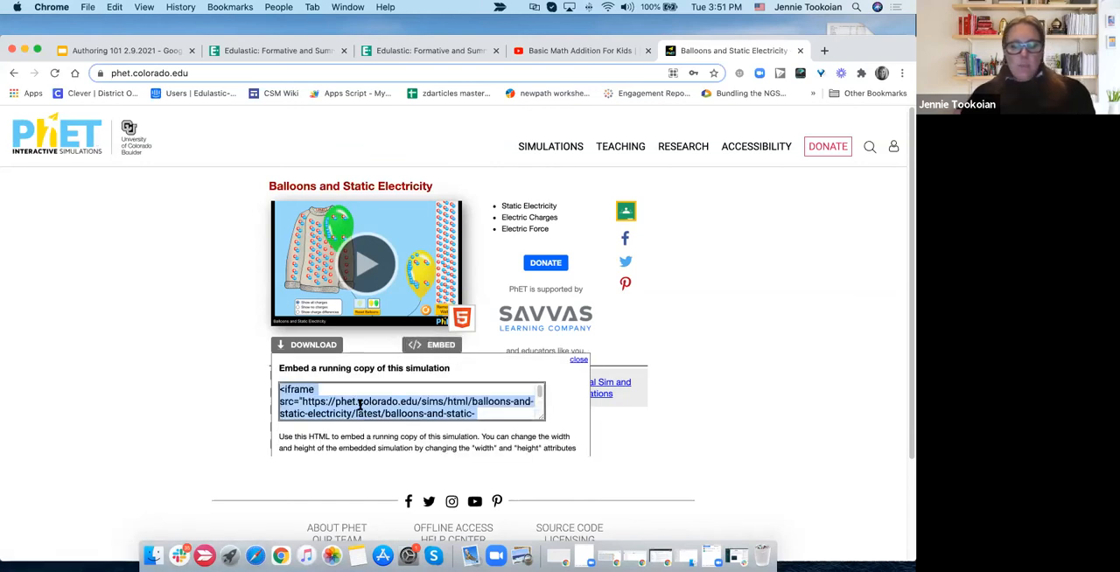
- Return to the Edulastic question and insert the PhET simulation below the YouTube video using its embed code
left_click(576, 50)
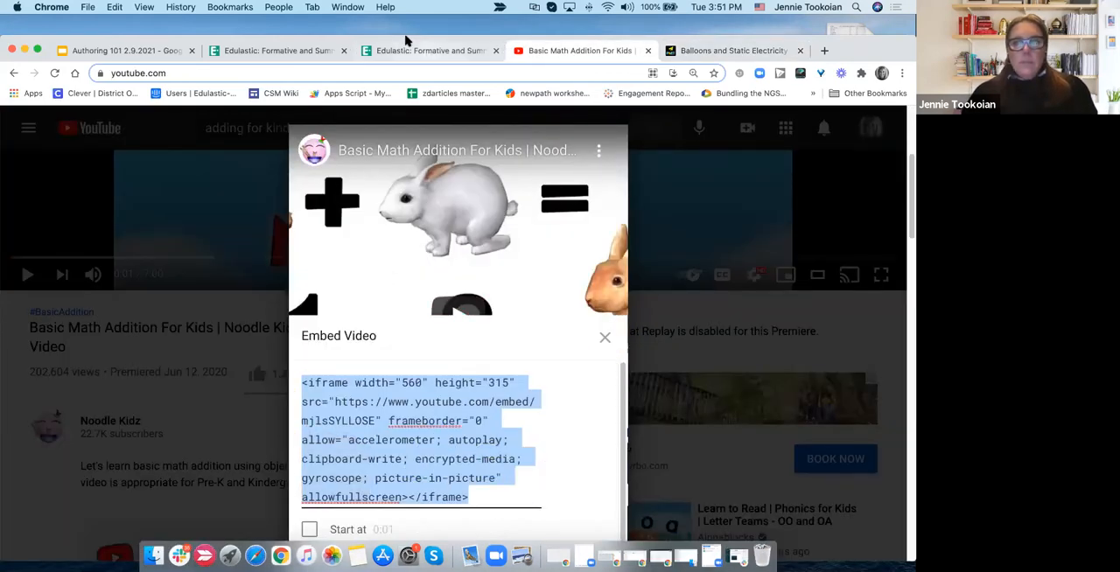
left_click(426, 51)
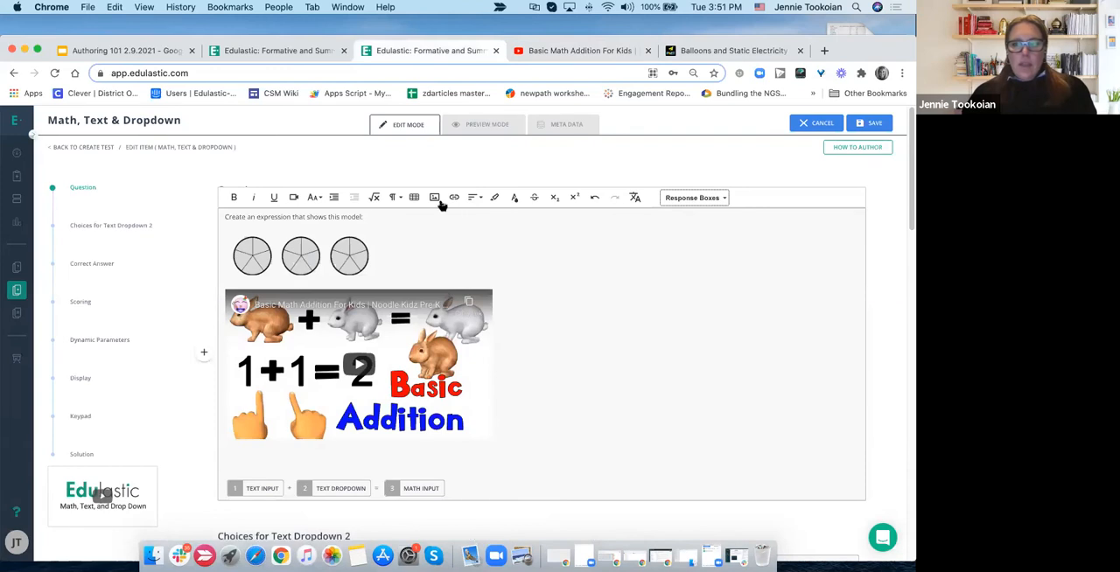
left_click(294, 200)
left_click(318, 219)
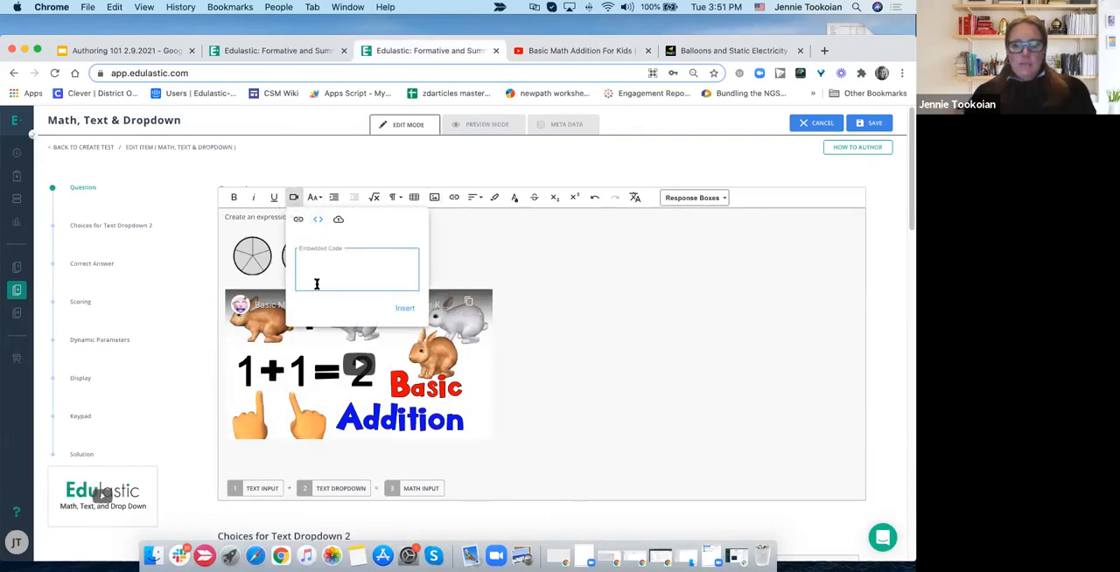
type("<iframe src=\"https://phet.colorado.edu/sims/html/balloons-and-static-electricity/latest/balloons-and-static-electricity_en.html\" width=\"800\" height=\"600\" scrolling=\"no\" allowfullscreen></iframe>")
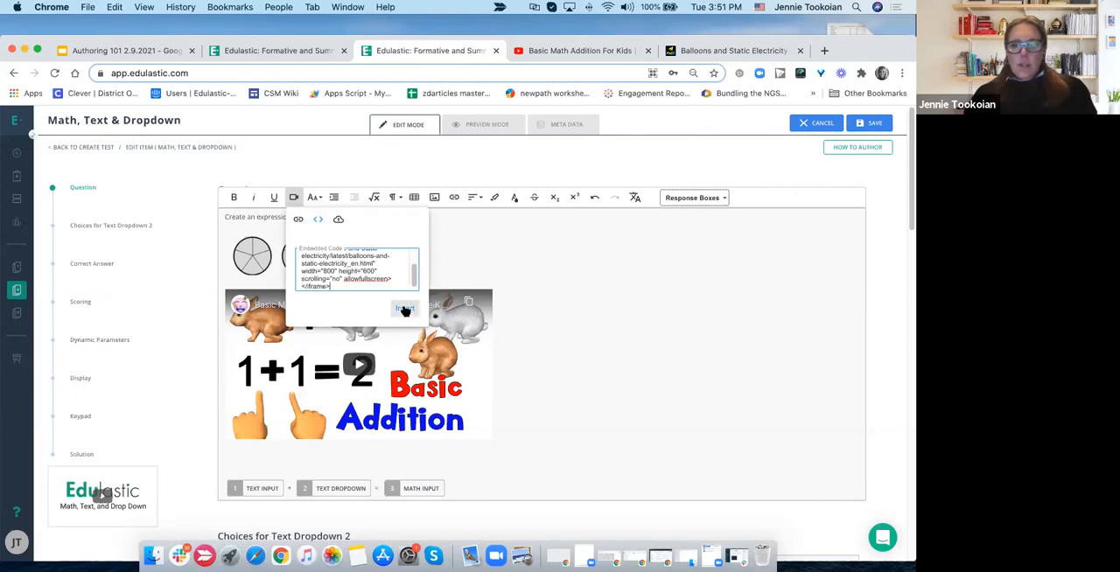
left_click(405, 311)
scroll(543, 350, "down", 4)
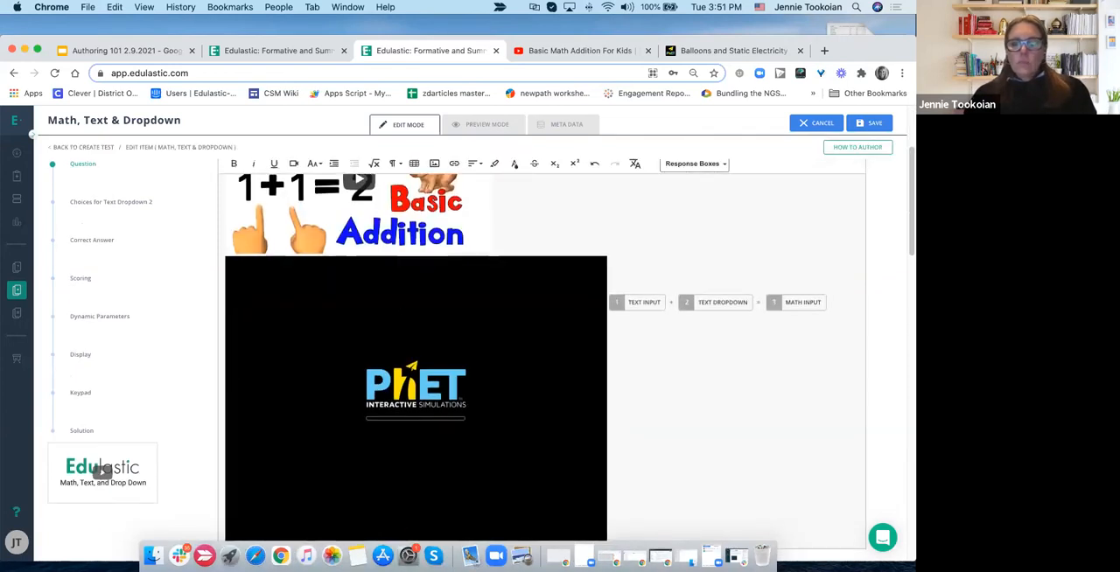
scroll(516, 263, "up", 5)
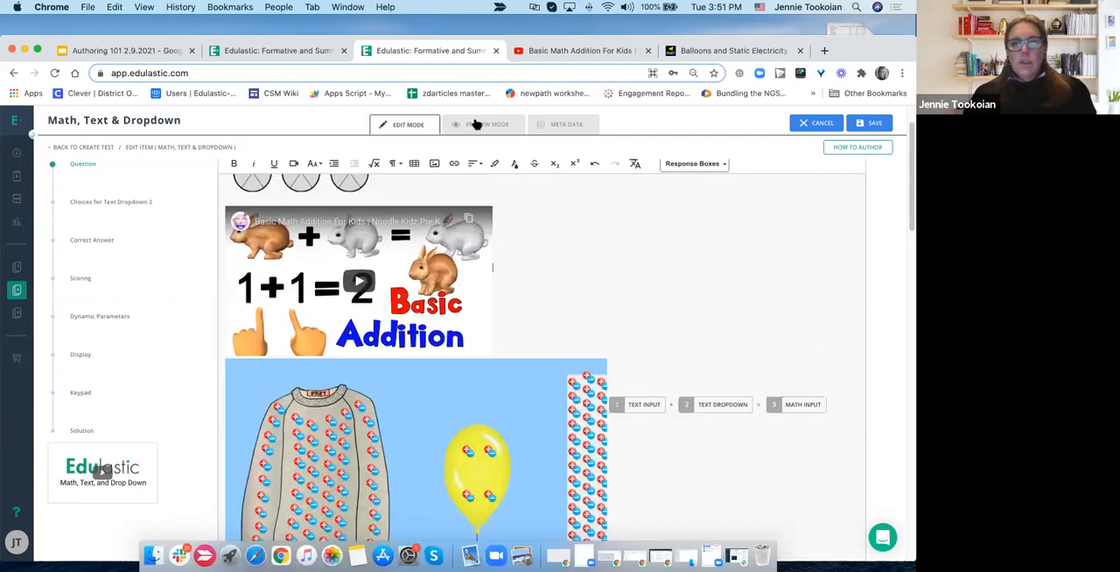
- Preview the question and try the simulation by moving the balloon, showing charge differences, and showing no charges
left_click(477, 124)
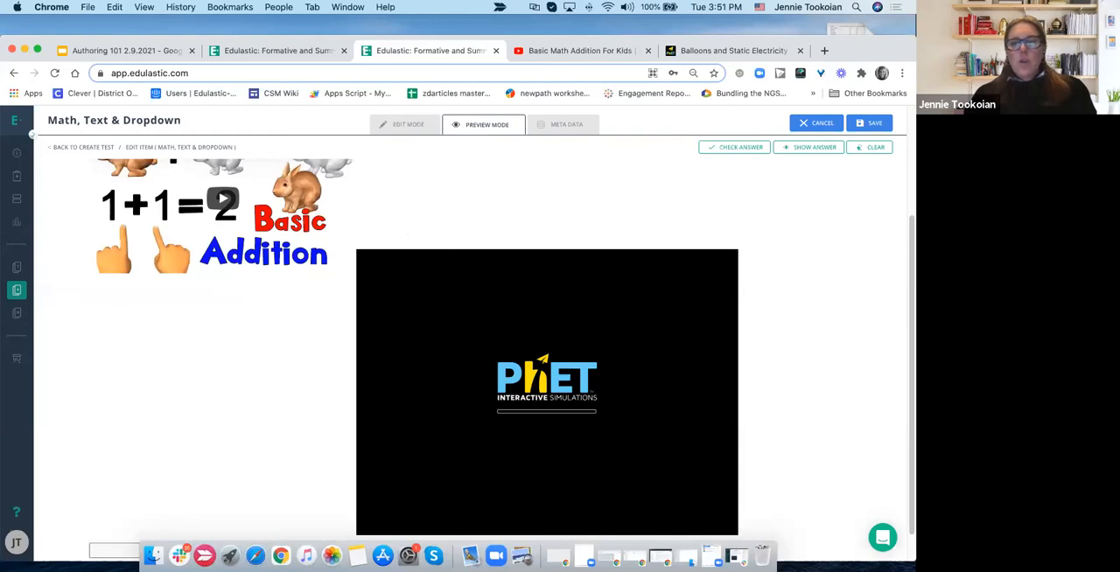
scroll(473, 262, "down", 1)
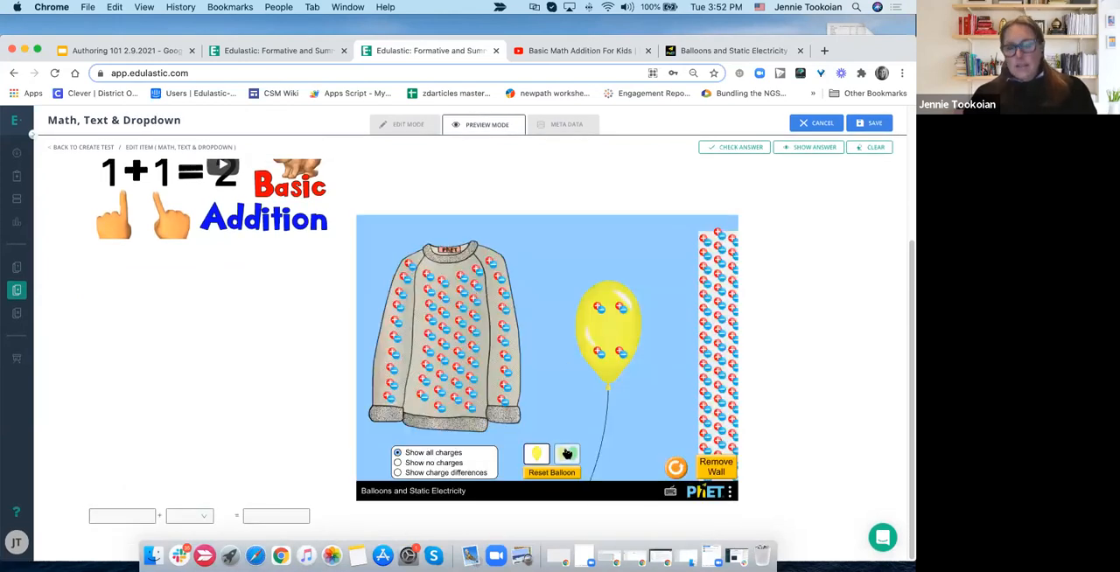
mouse_move(593, 341)
left_mouse_down()
mouse_move(464, 324)
mouse_move(459, 315)
mouse_move(490, 298)
mouse_move(437, 254)
mouse_move(512, 370)
mouse_move(603, 328)
left_mouse_up()
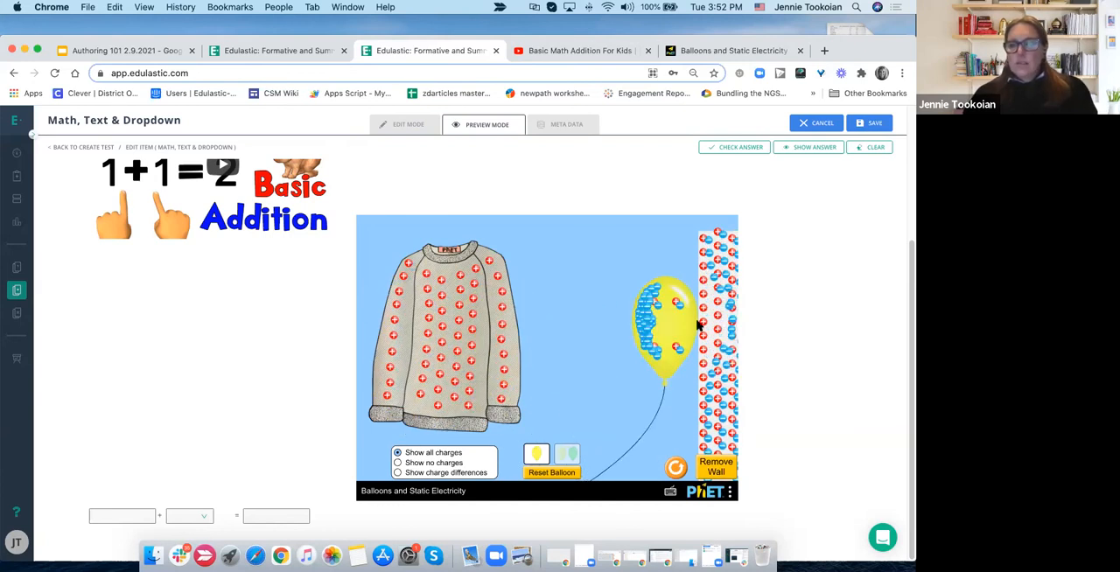
left_click_drag(689, 326, 753, 307)
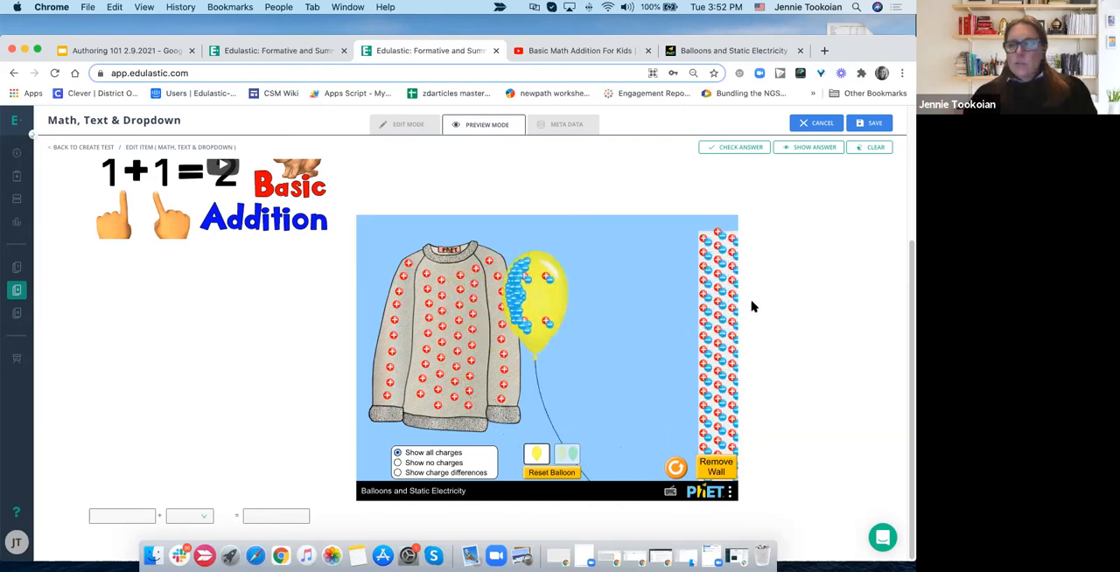
left_click(442, 464)
left_click(428, 473)
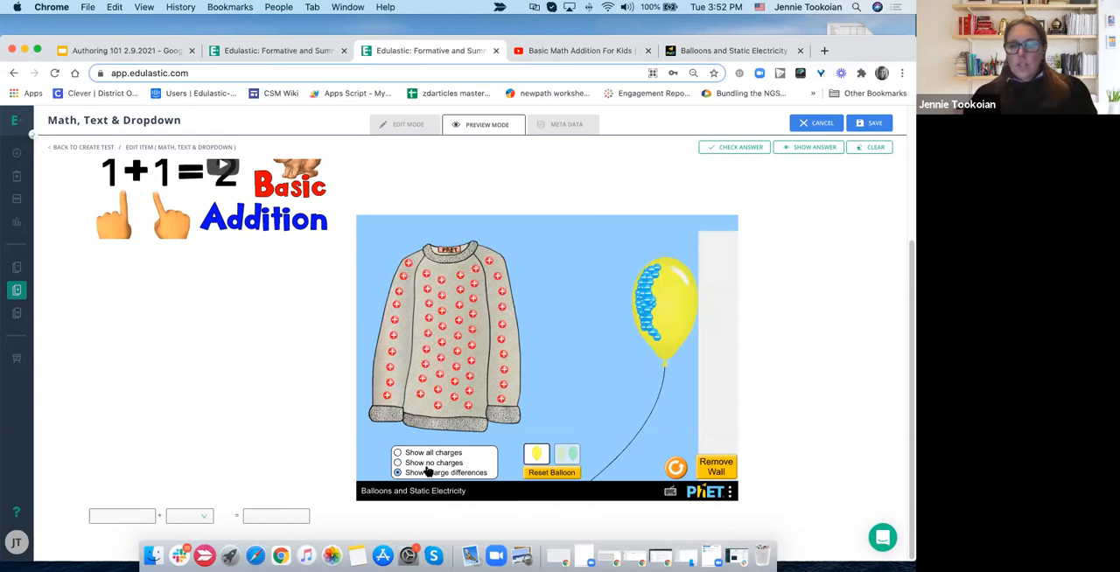
left_click(431, 463)
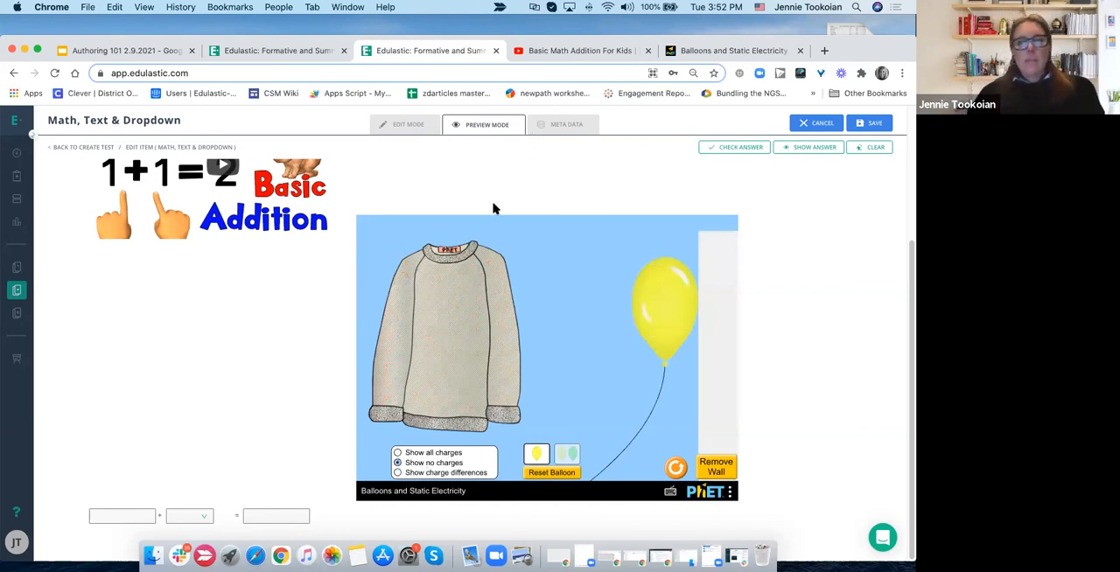
- Go back to editing the question and examine how the video, simulation, and response boxes are laid out
scroll(493, 208, "up", 5)
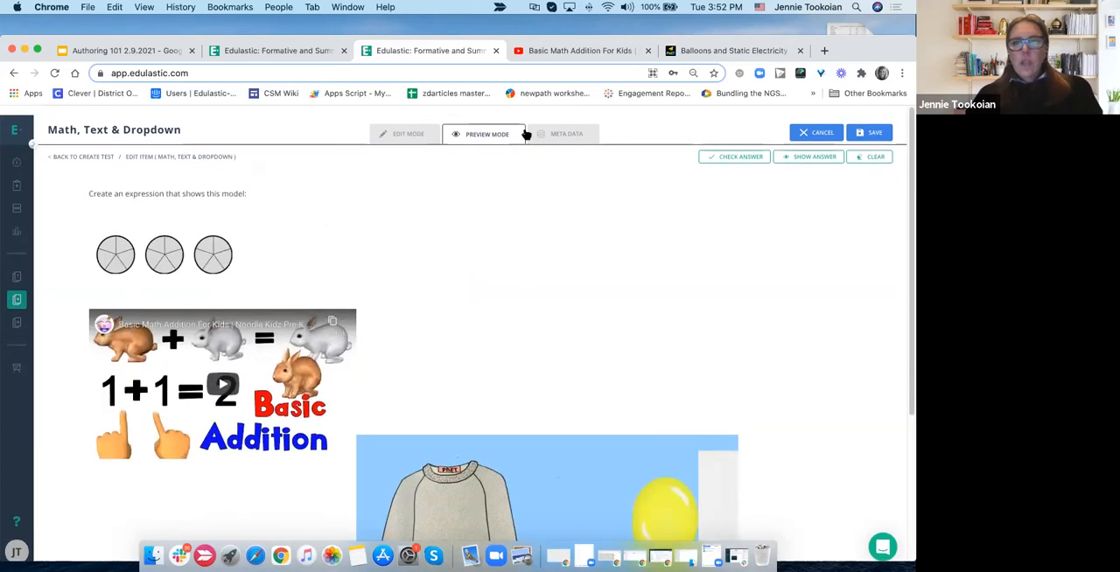
left_click(404, 125)
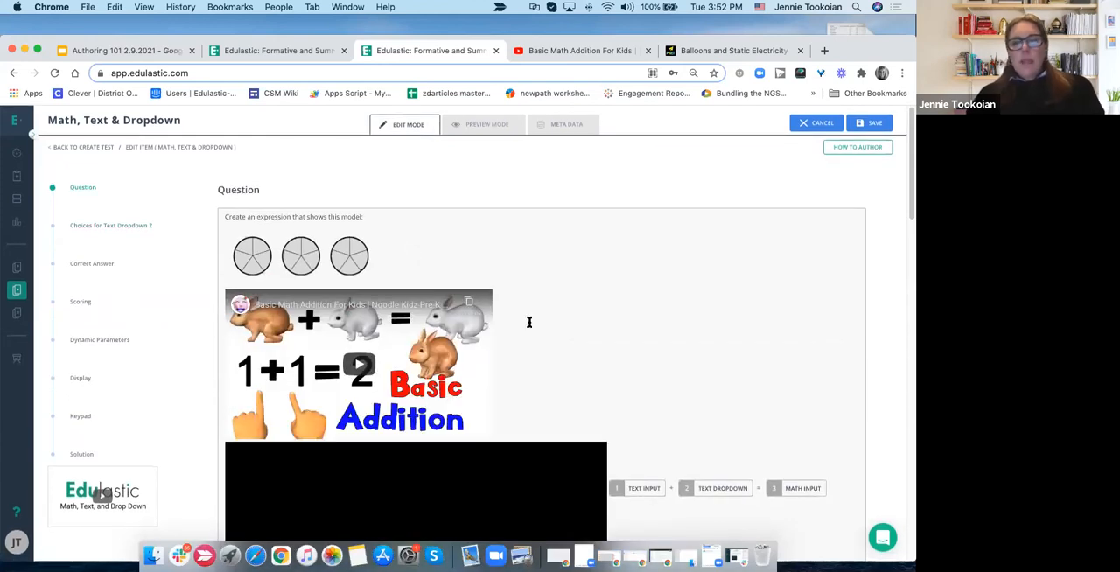
scroll(528, 322, "down", 2)
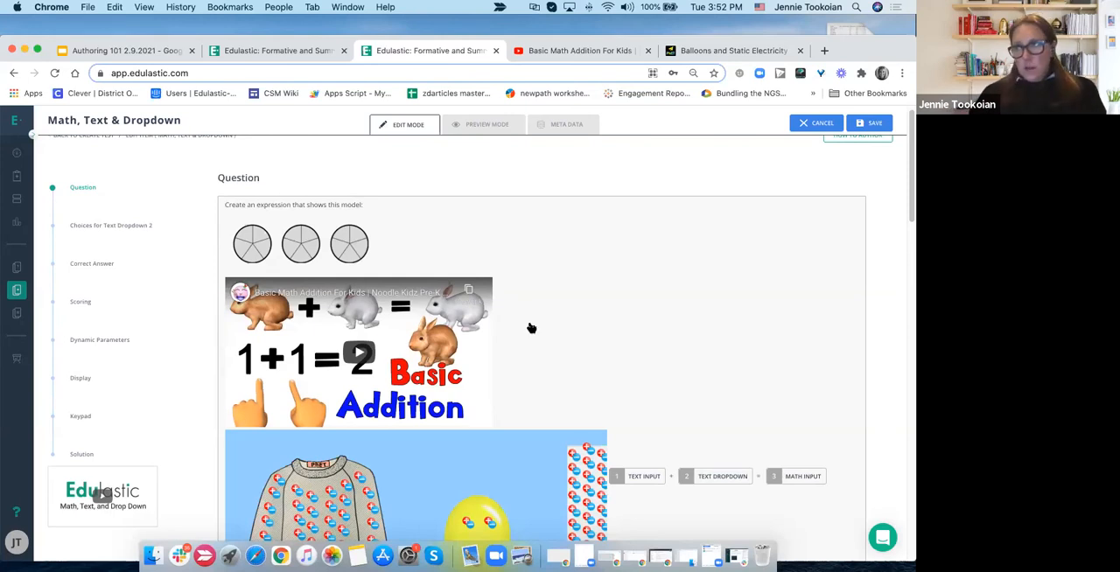
scroll(531, 328, "down", 3)
scroll(531, 328, "down", 1)
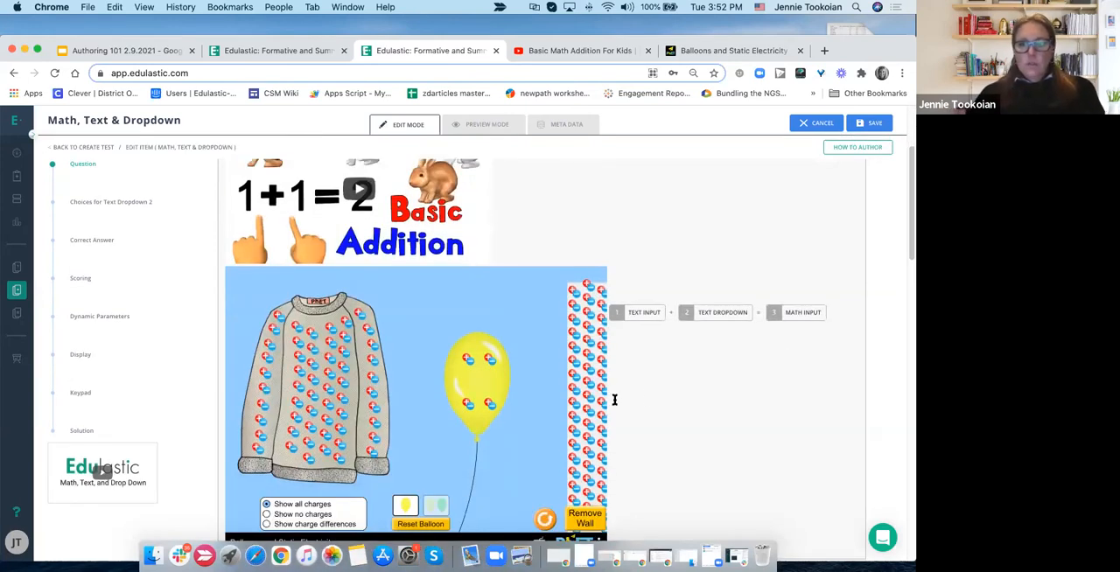
left_click(647, 397)
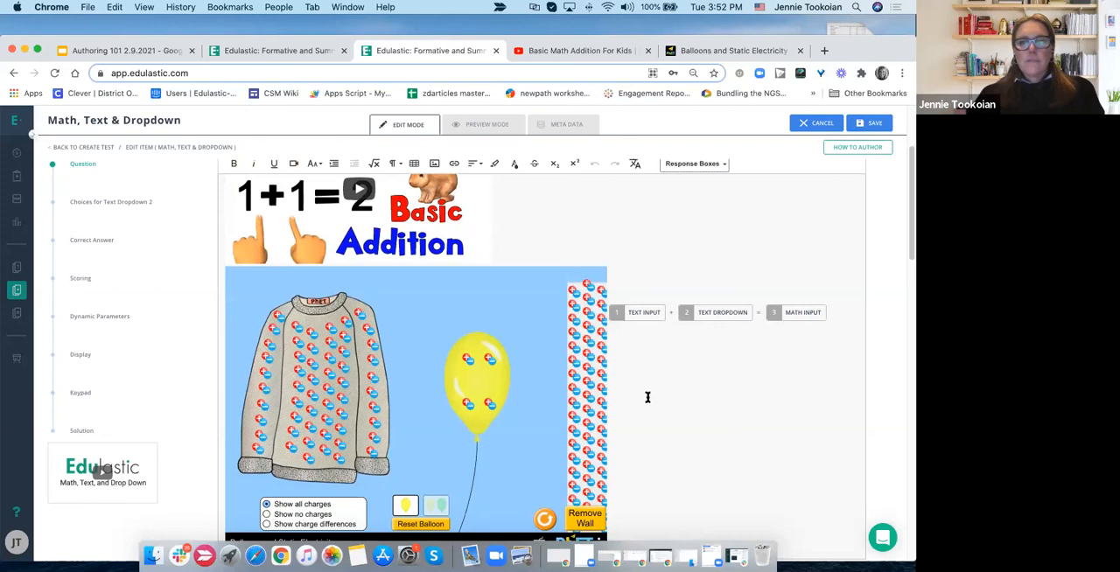
scroll(647, 397, "up", 5)
scroll(647, 400, "down", 6)
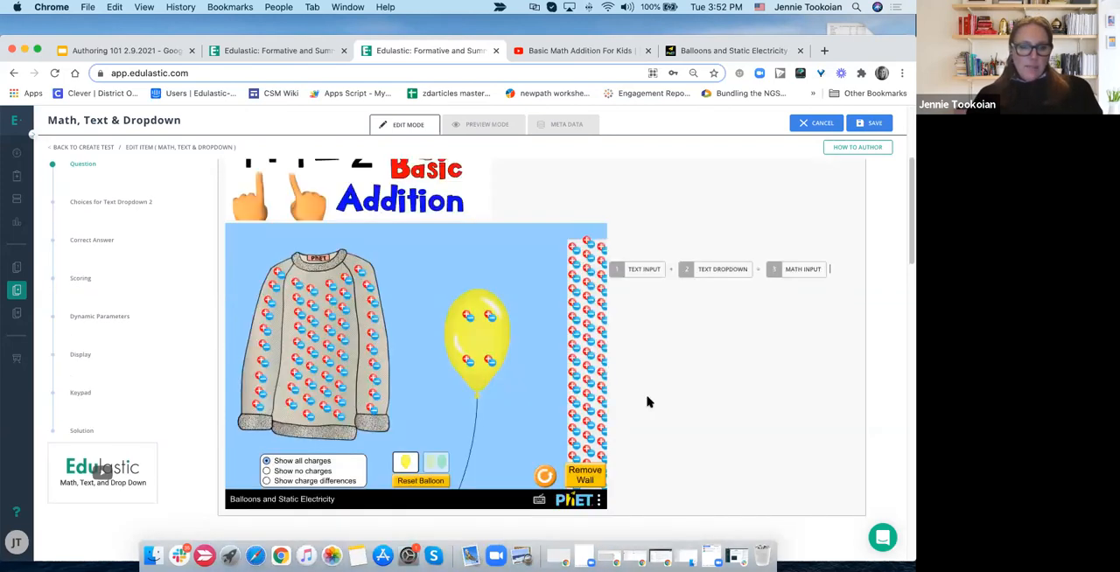
scroll(647, 401, "down", 6)
scroll(647, 402, "down", 3)
scroll(647, 395, "up", 10)
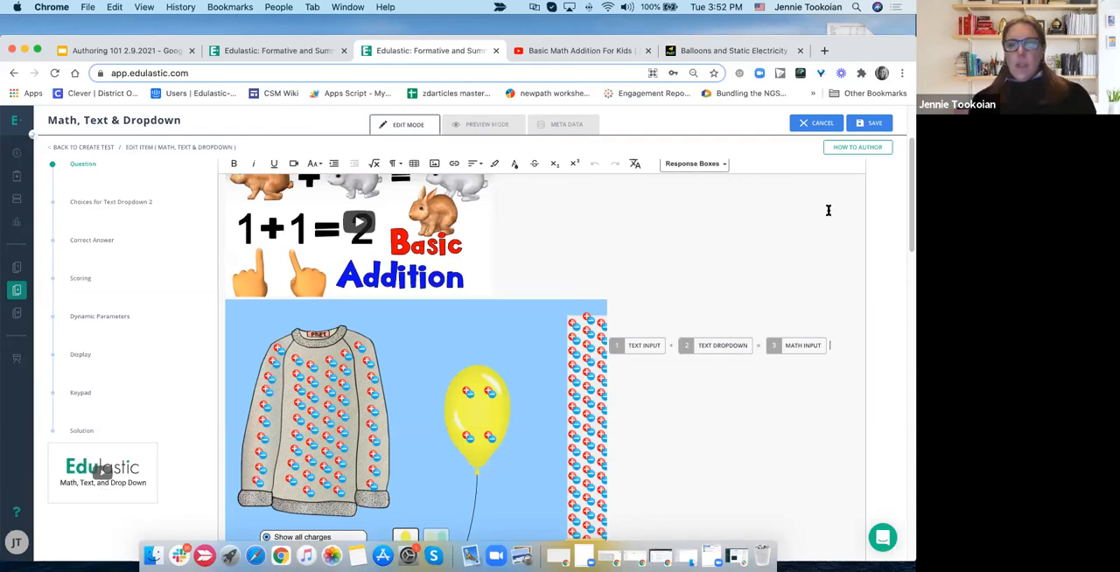
scroll(827, 210, "up", 3)
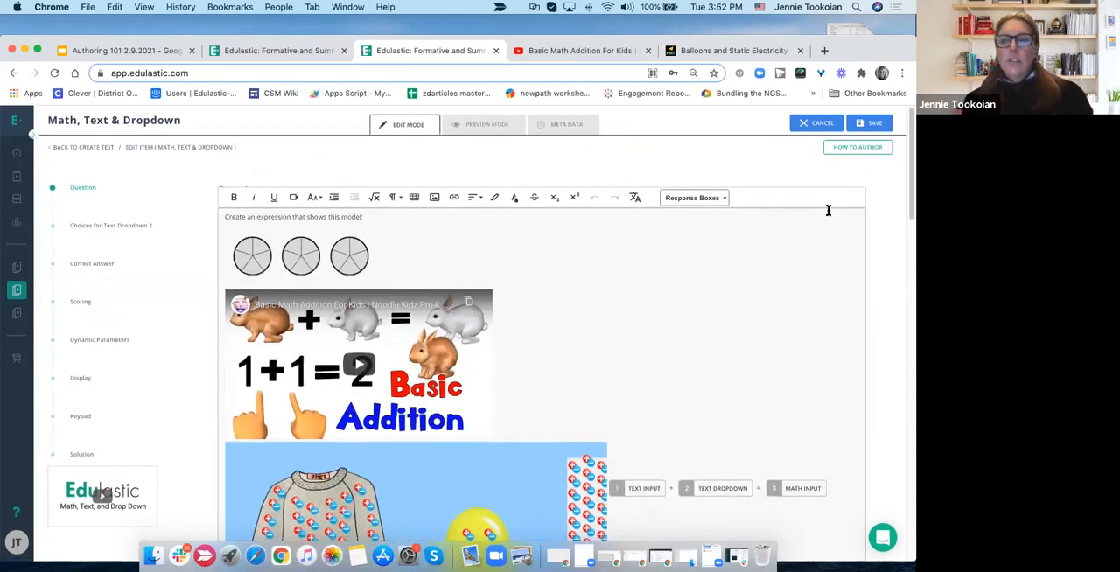
- Look over the question's metadata options and save the question to the Author Practice 2 test
left_click(558, 133)
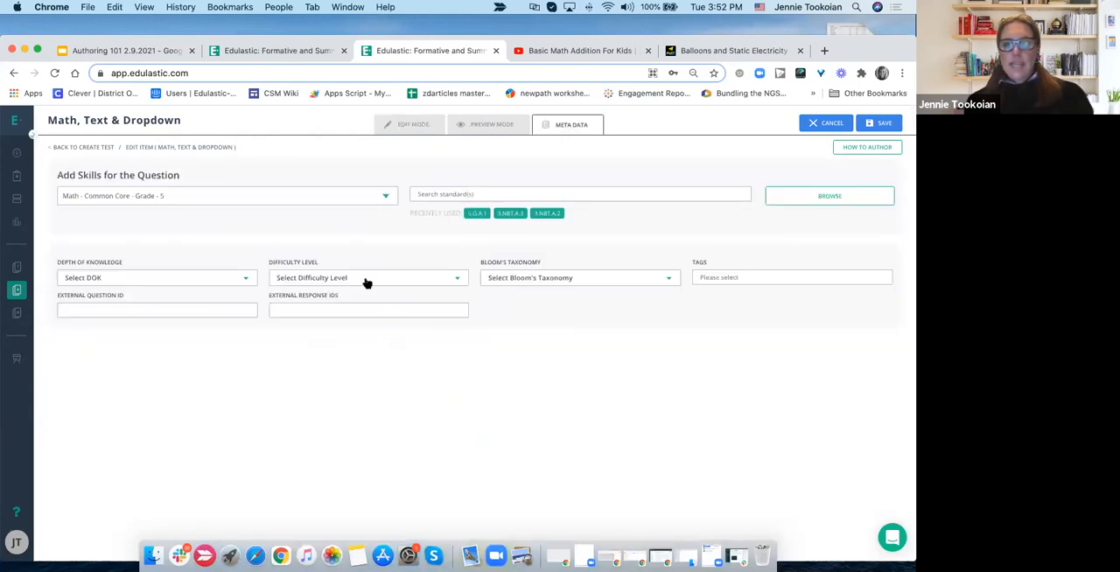
left_click(880, 124)
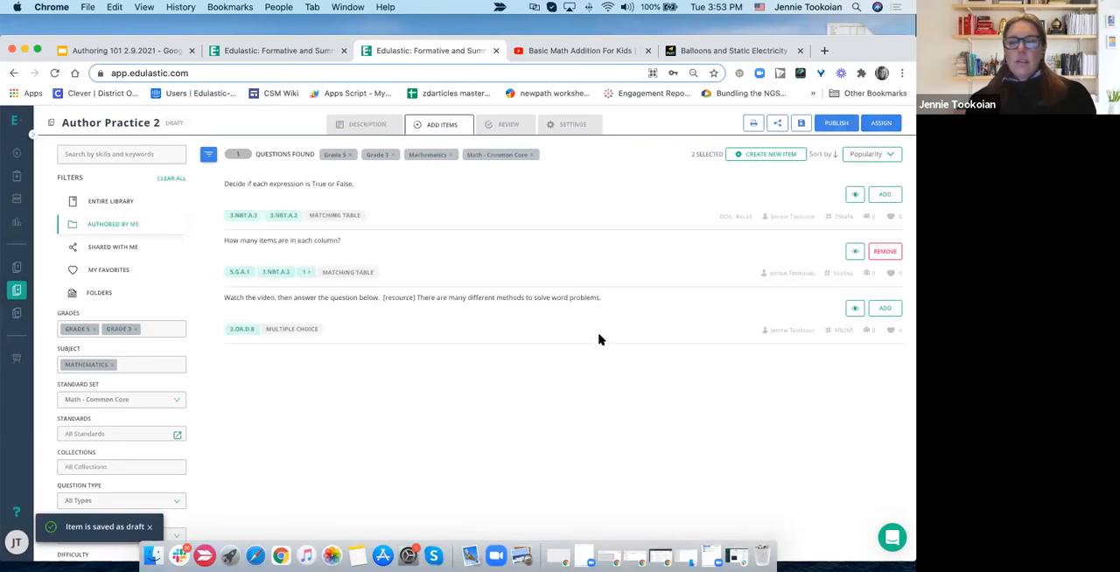
left_click(415, 300)
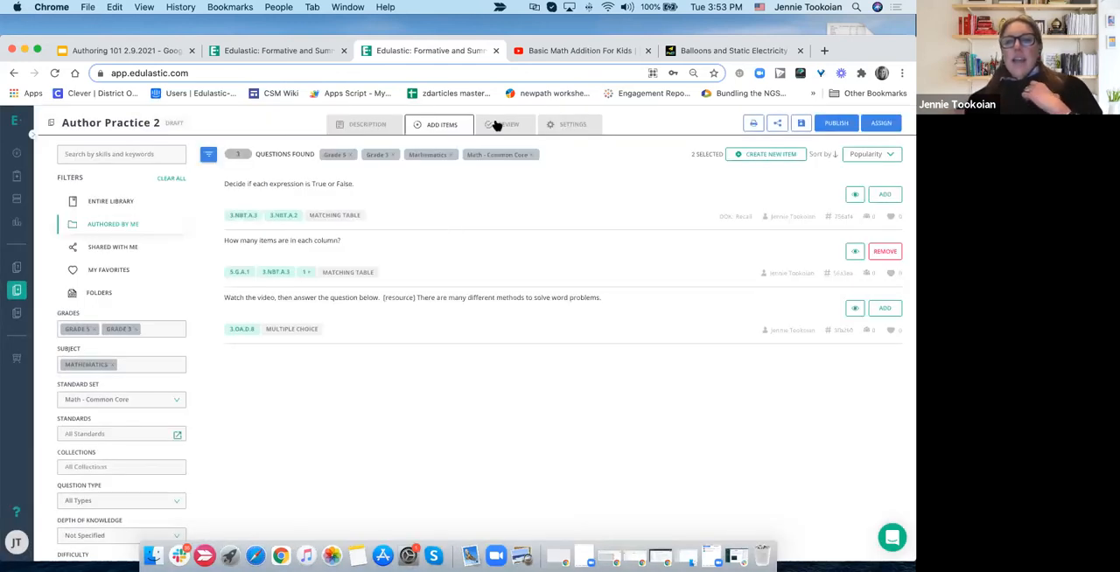
- Review the Author Practice 2 test and start sharing it with an individual by entering the colleague's email address
left_click(496, 125)
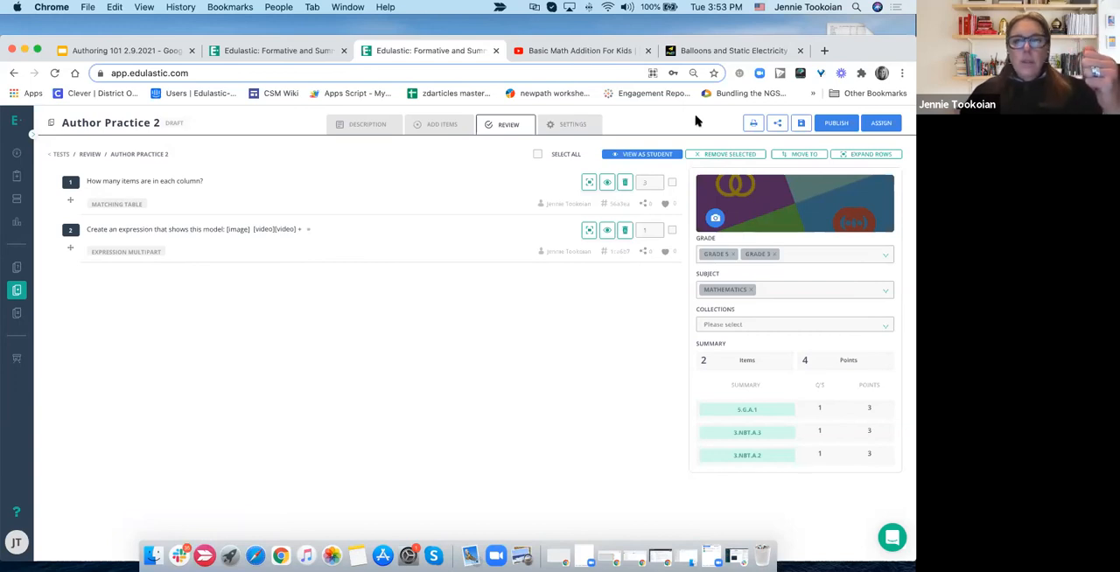
left_click(778, 125)
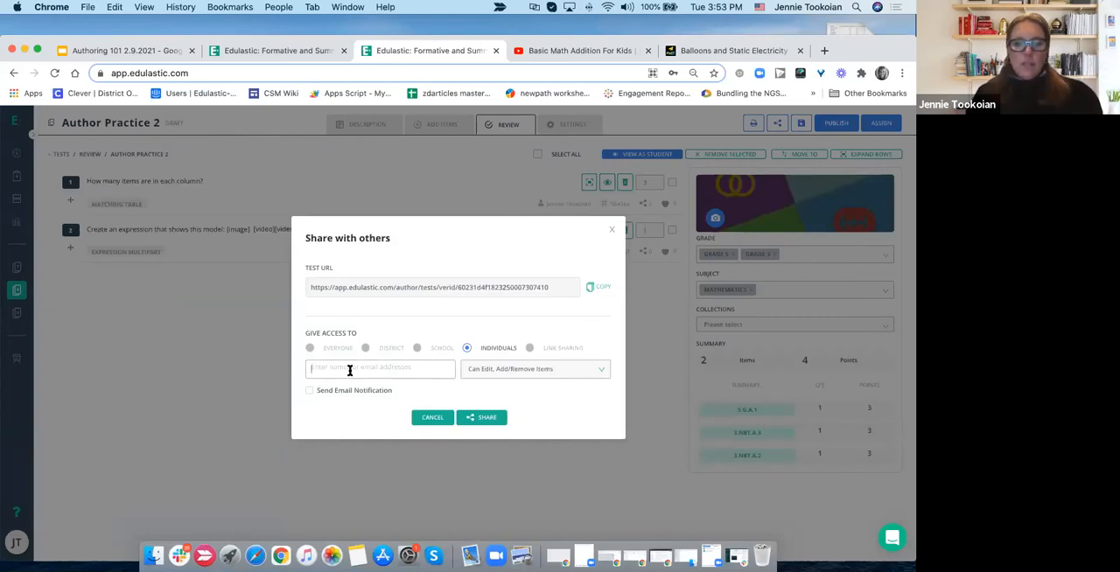
type("f")
key("BackSpace")
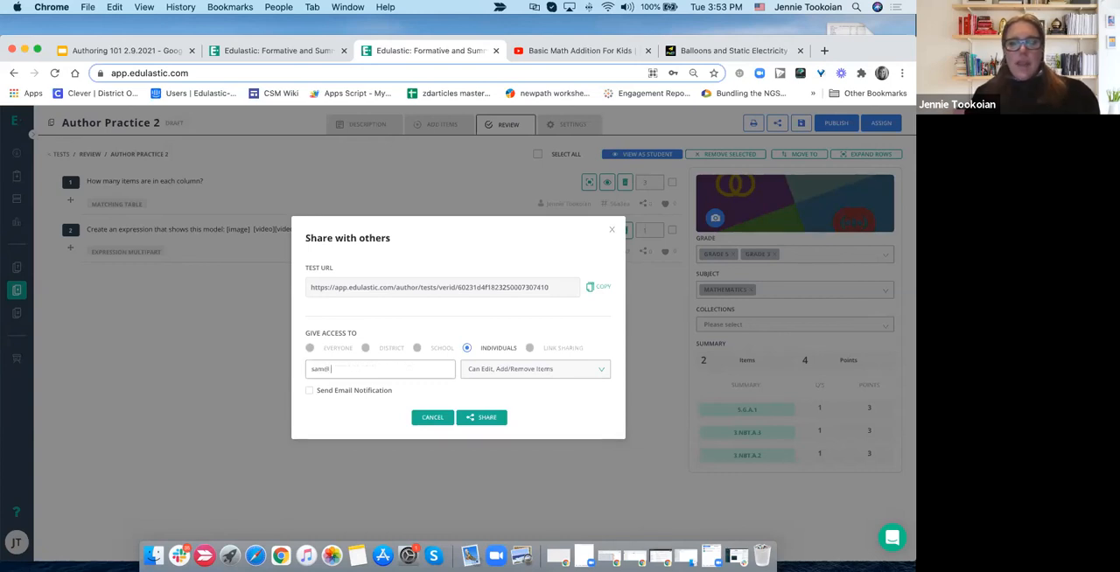
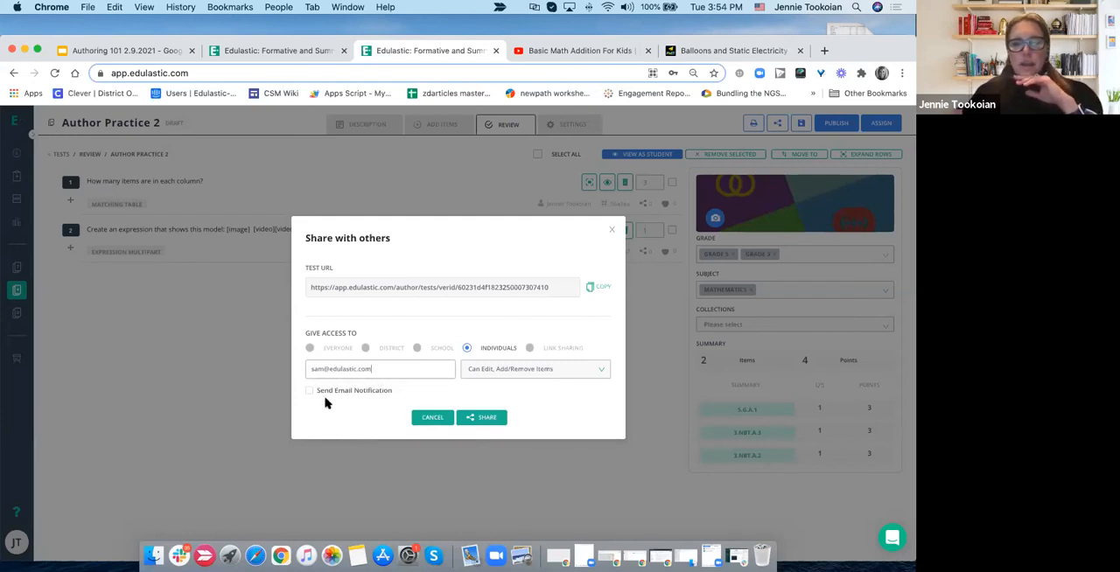
- Look at the permission choices and enable Send Email Notification for the individual, then close the dialog without sharing
left_click(481, 376)
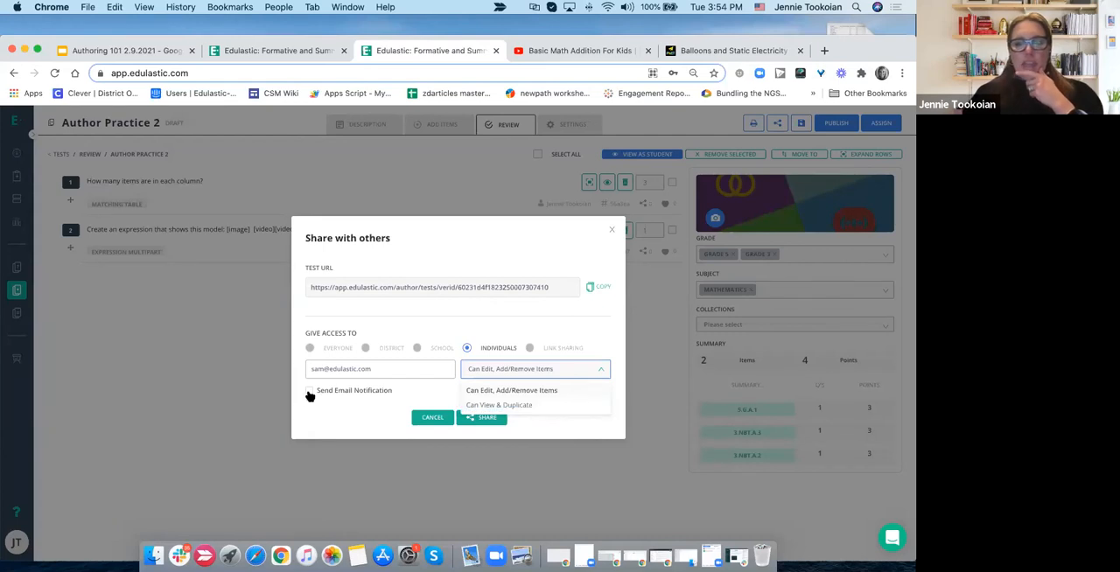
left_click(308, 391)
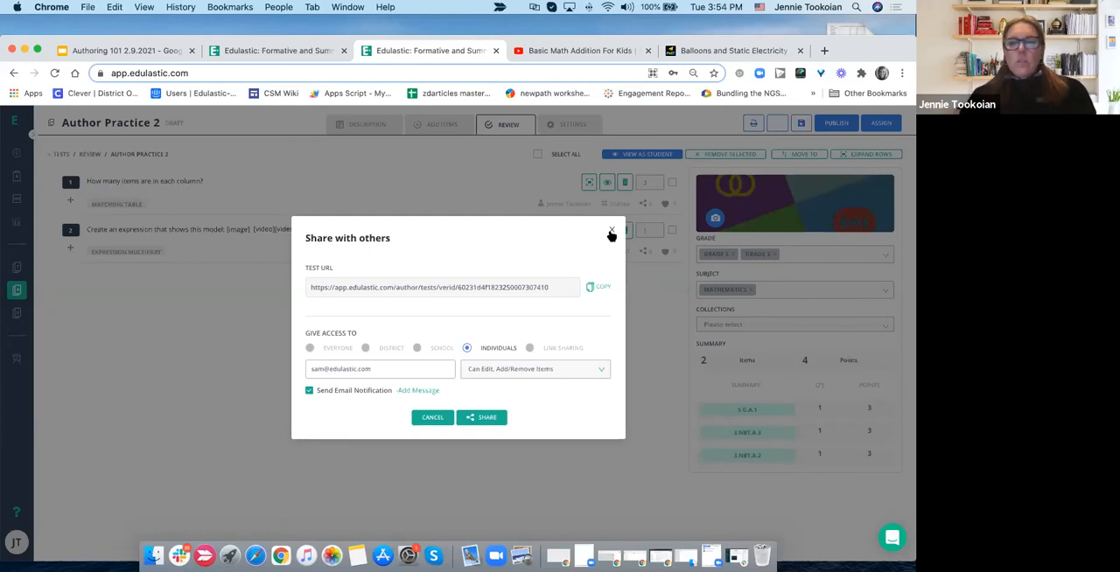
left_click(611, 233)
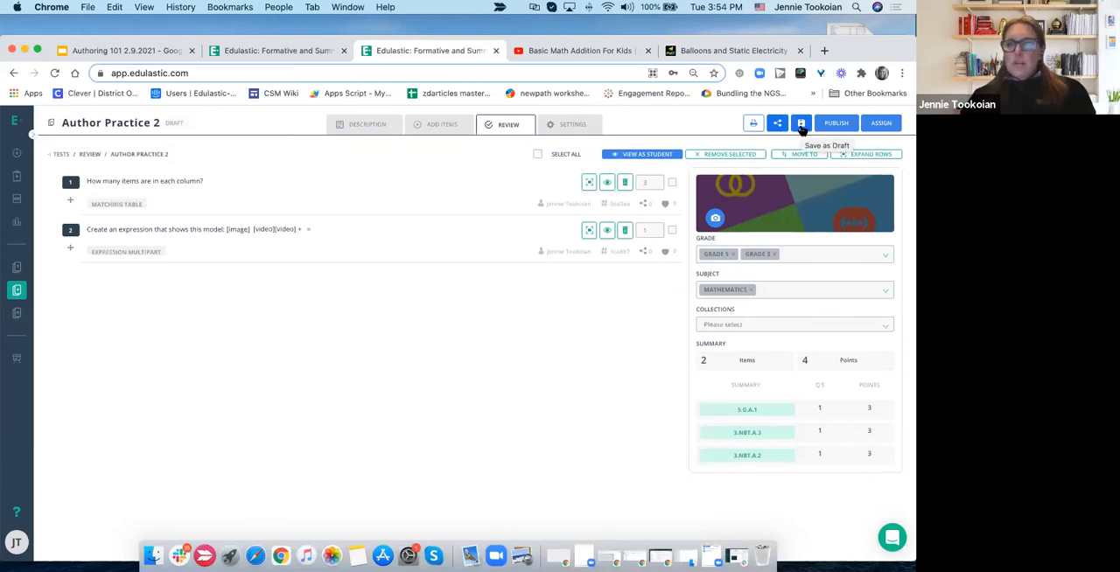
- Save the Author Practice 2 test as a draft and publish it
left_click(801, 125)
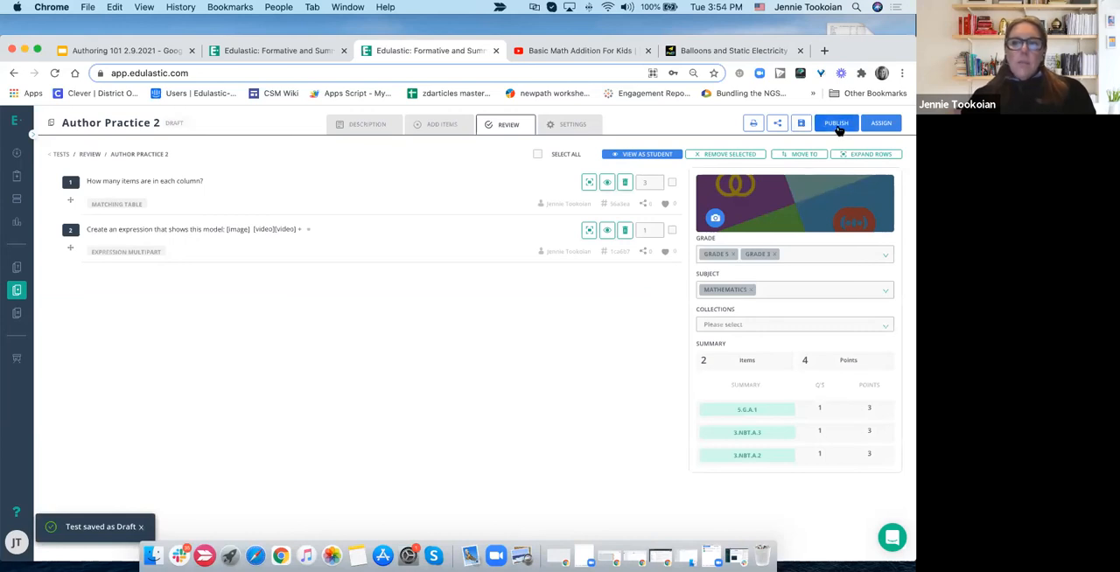
left_click(836, 124)
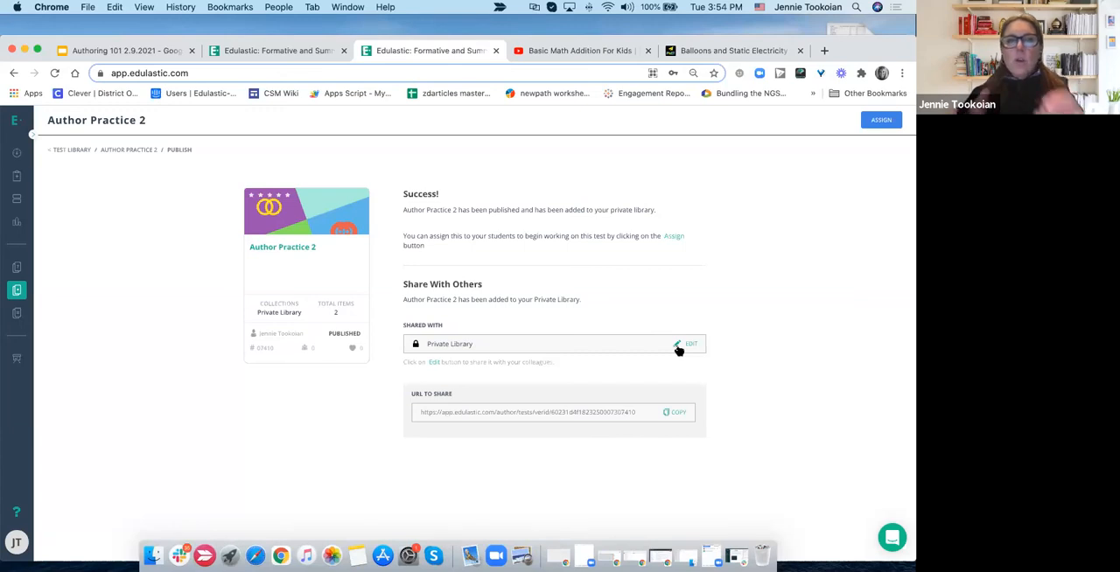
- Share the published test through link sharing, and look at the options for sharing with individuals before closing the dialog
left_click(678, 345)
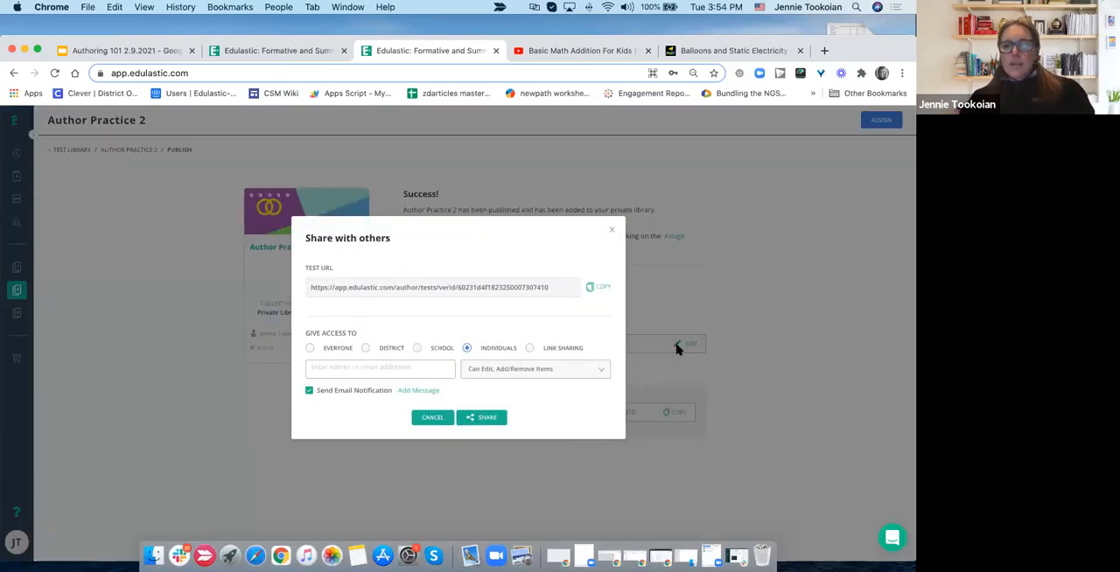
left_click(530, 350)
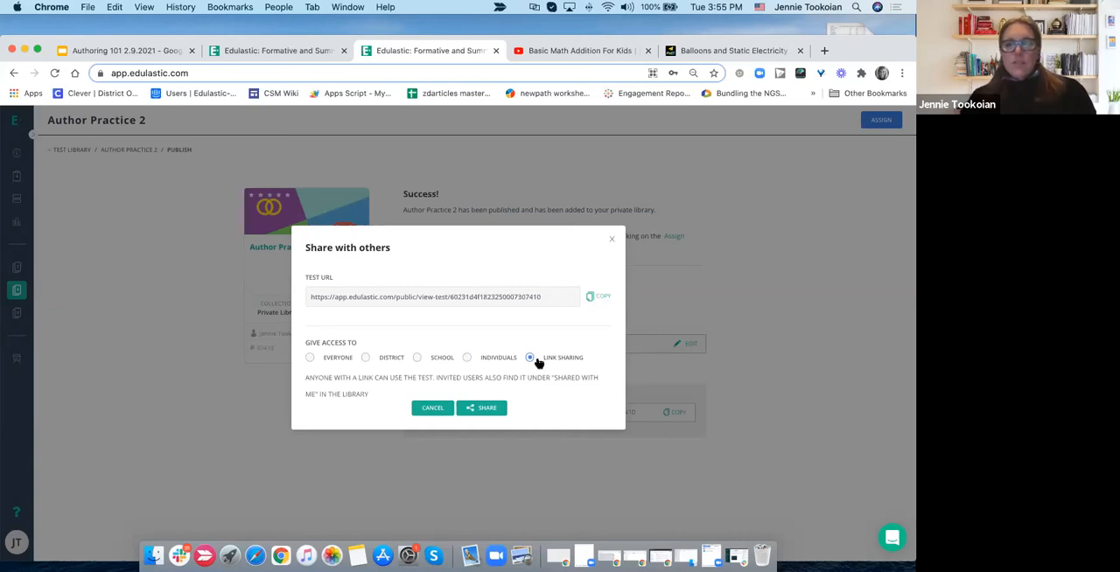
left_click(487, 409)
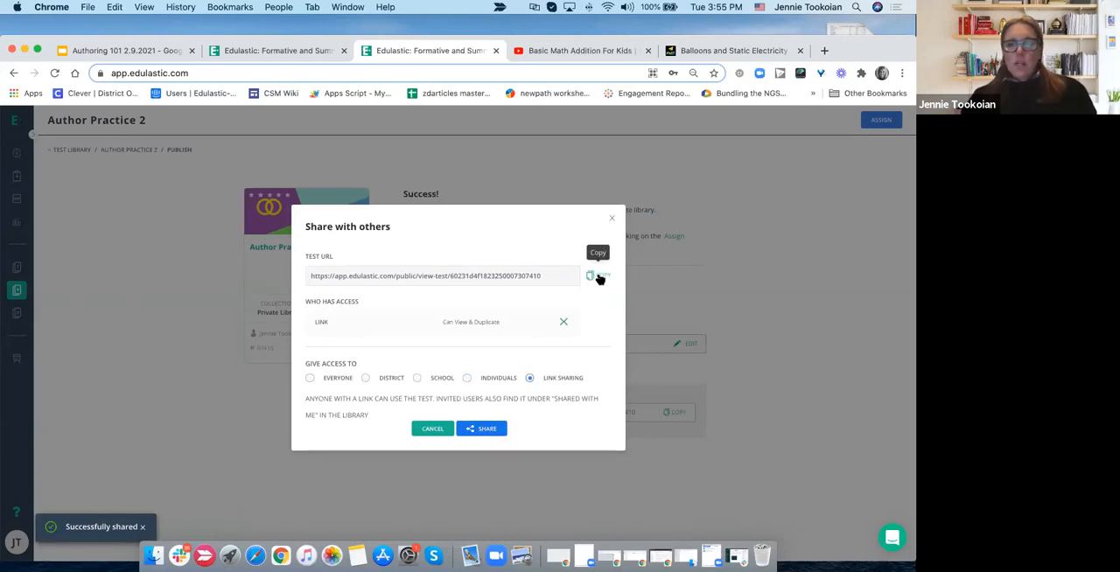
left_click(466, 379)
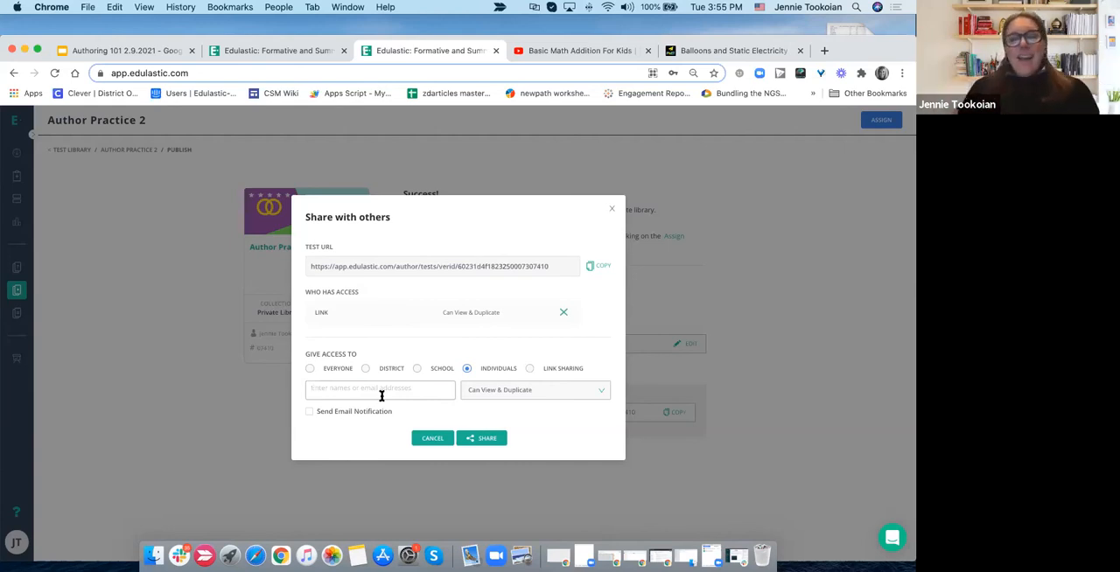
left_click_drag(539, 42, 538, 14)
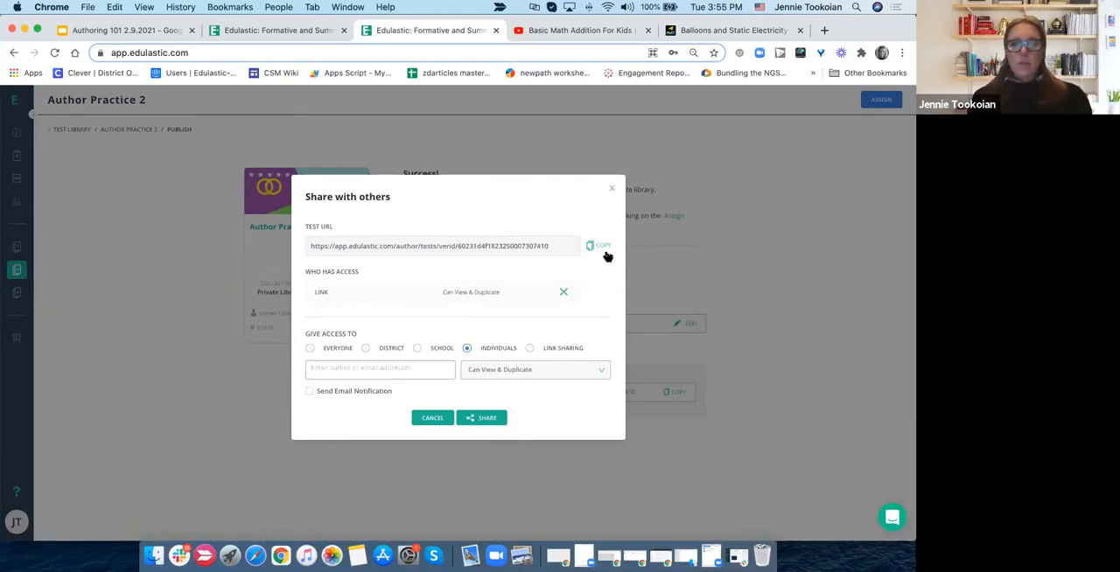
left_click(613, 189)
left_click(725, 203)
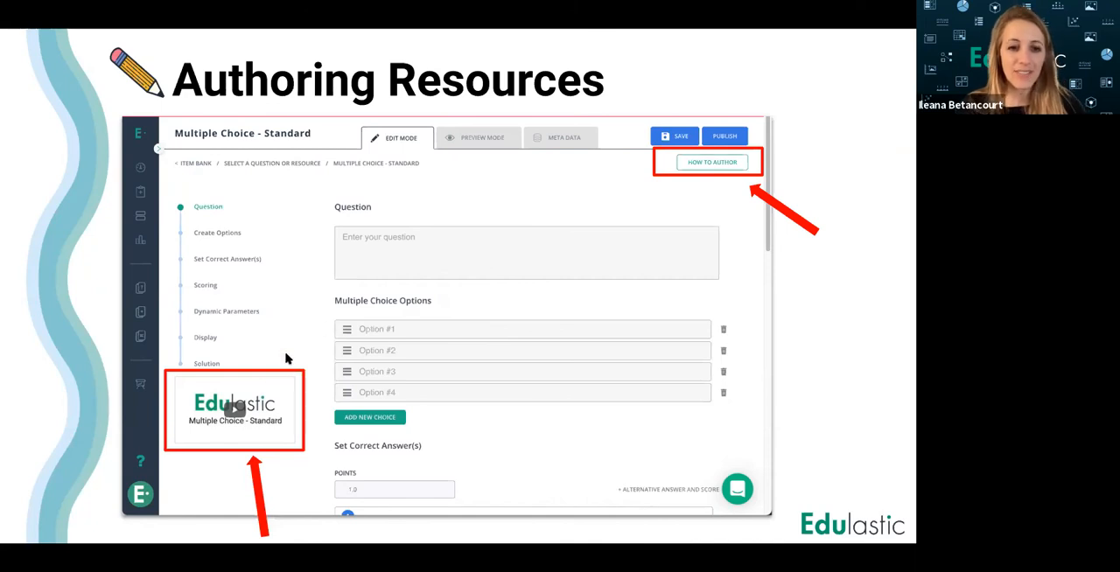
left_click(793, 349)
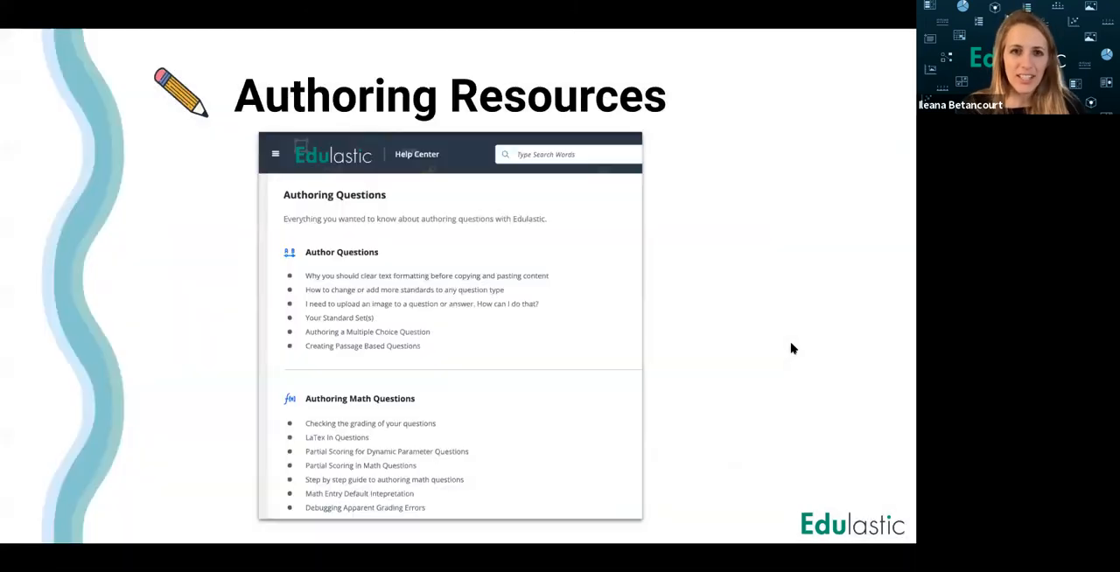